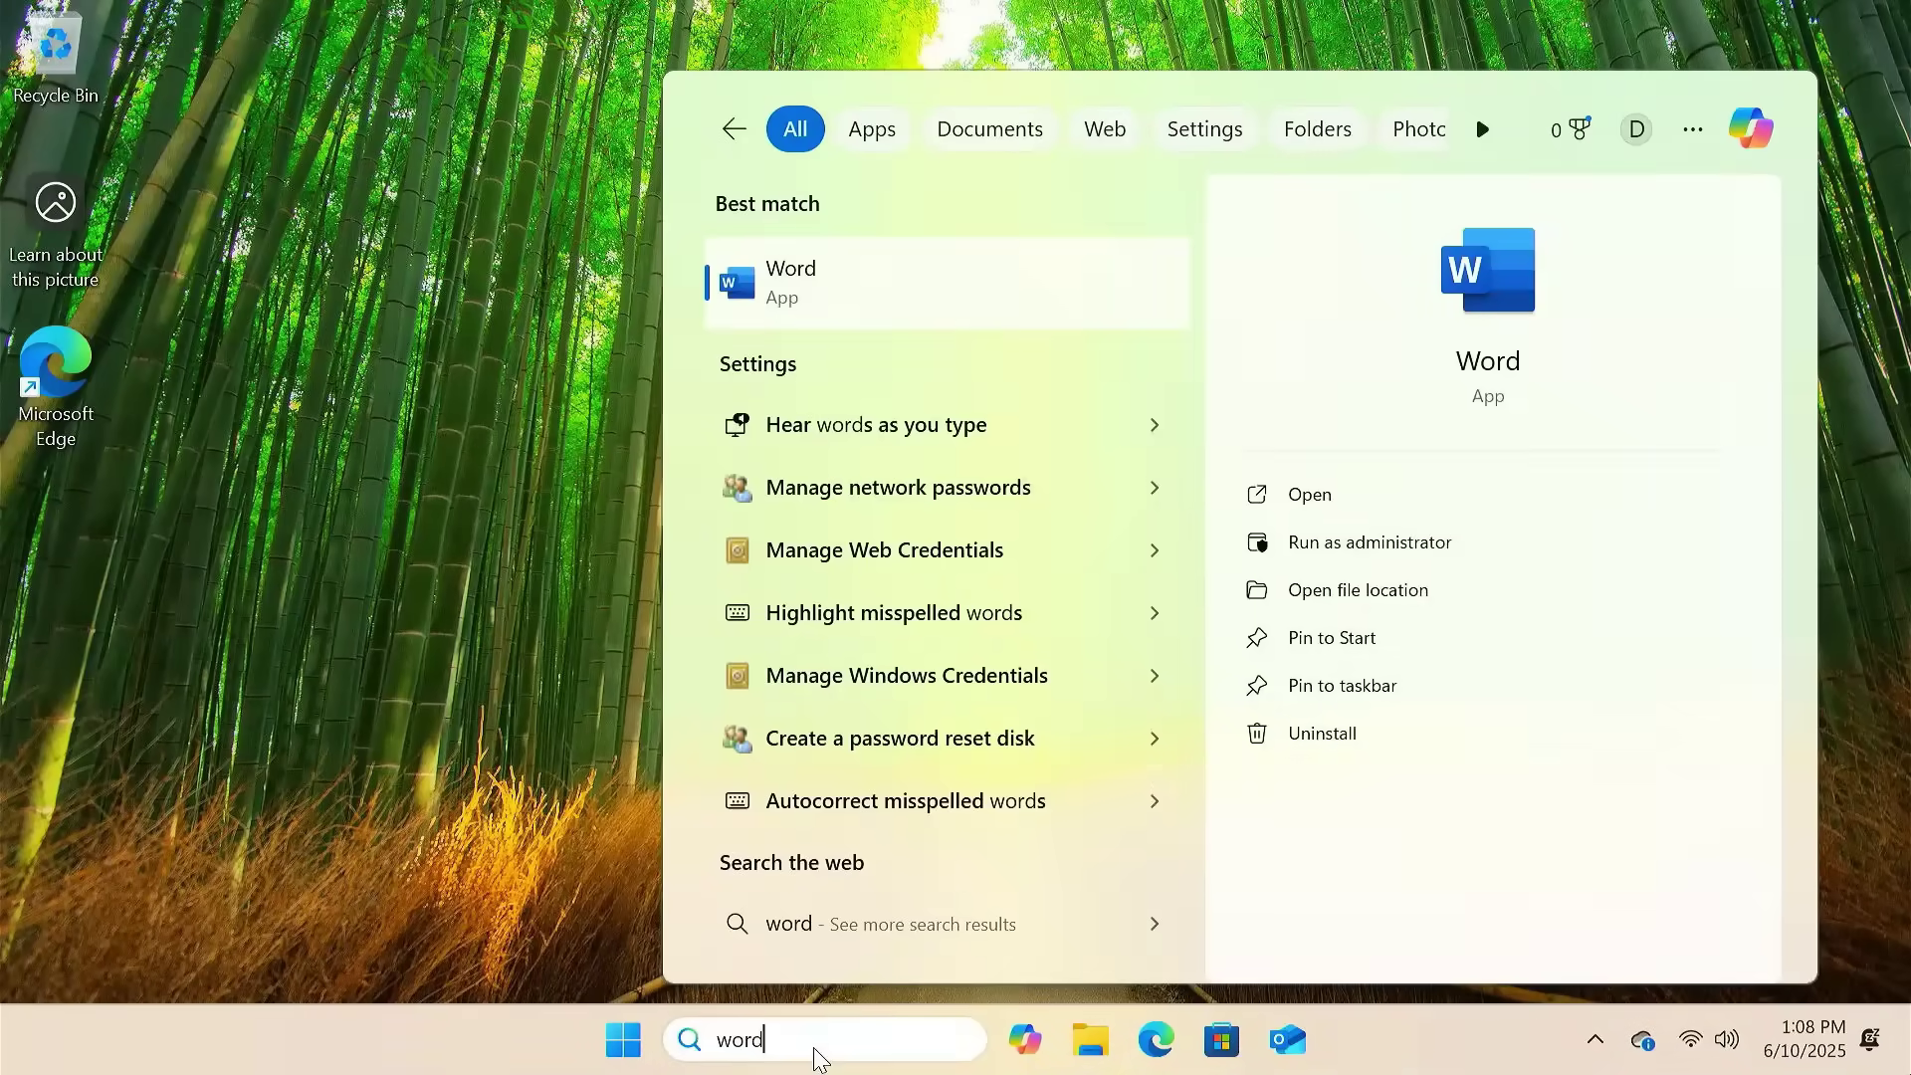
- Launch Word, accept the license, decline optional data and start a blank document
{"action": "left_click", "coordinate": [990, 289]}
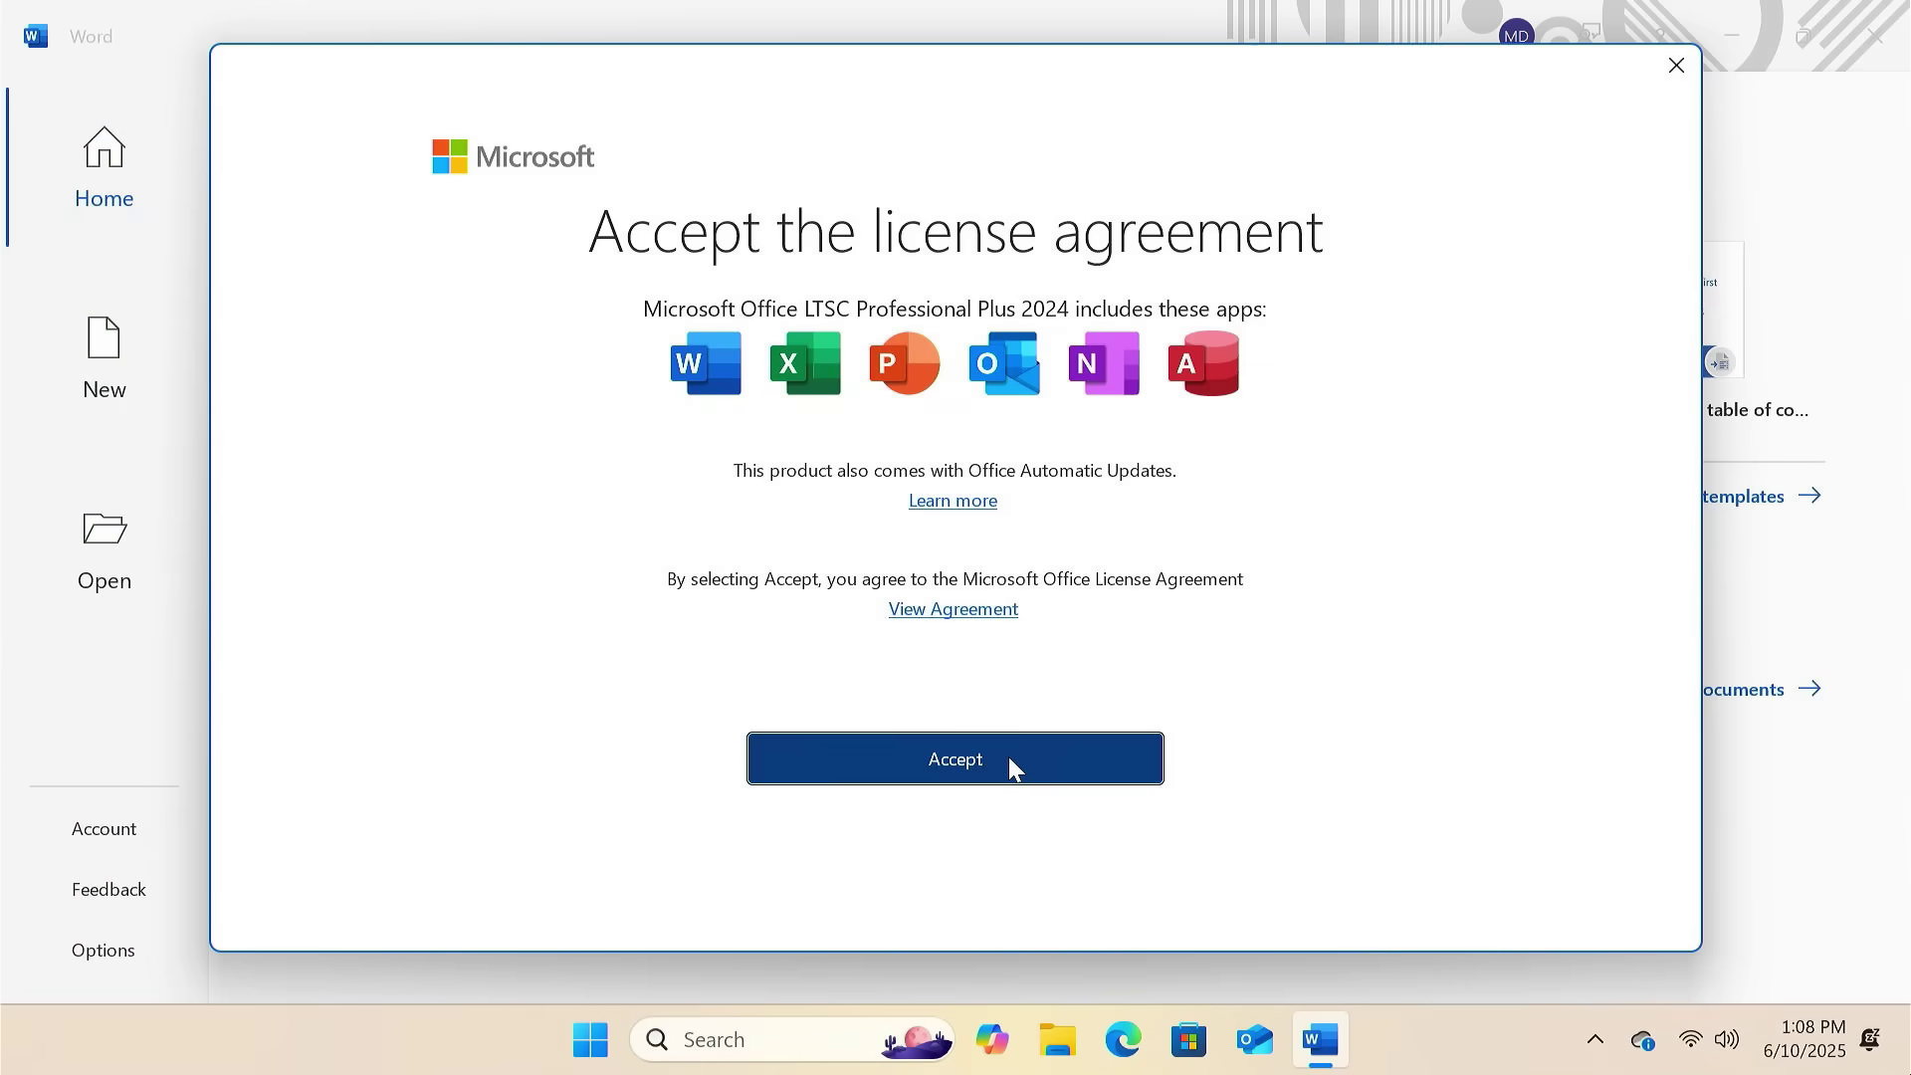
{"action": "left_click", "coordinate": [1007, 756]}
{"action": "left_click", "coordinate": [1419, 907]}
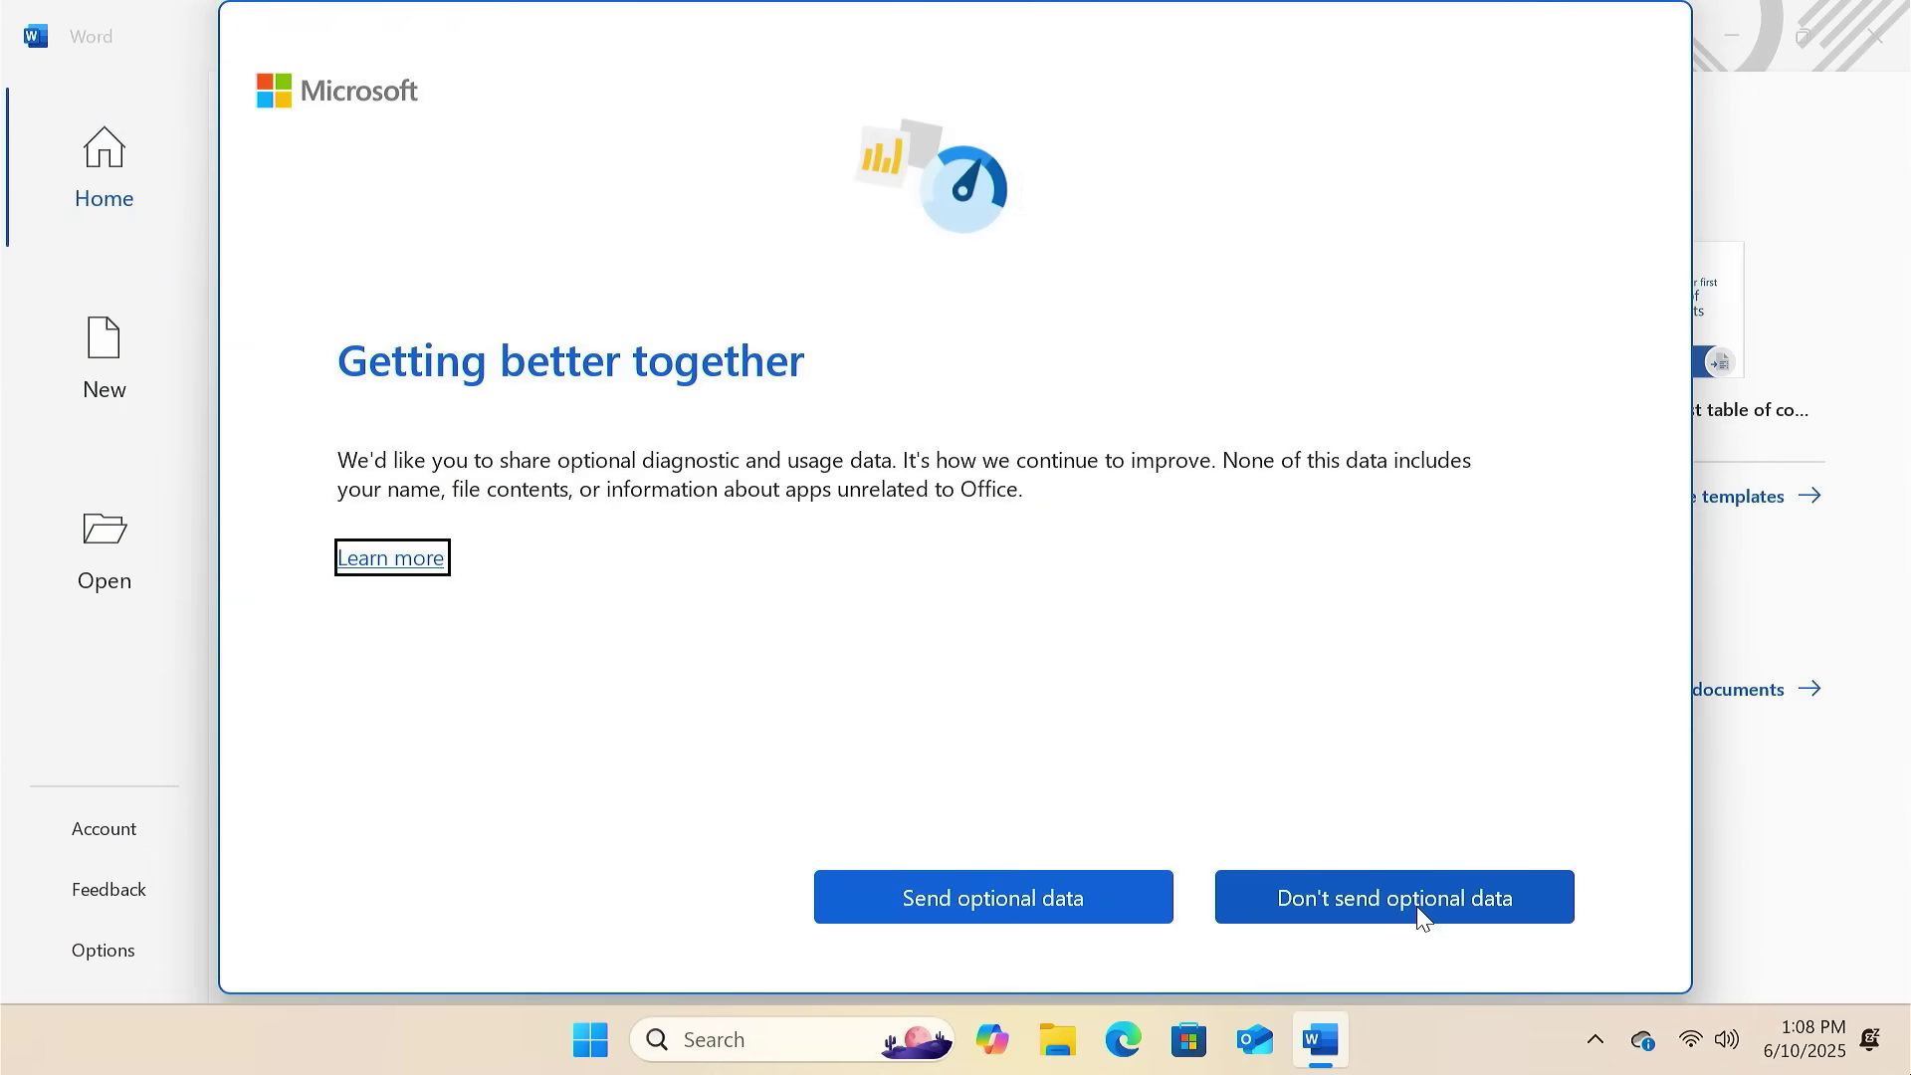
{"action": "left_click", "coordinate": [1419, 909]}
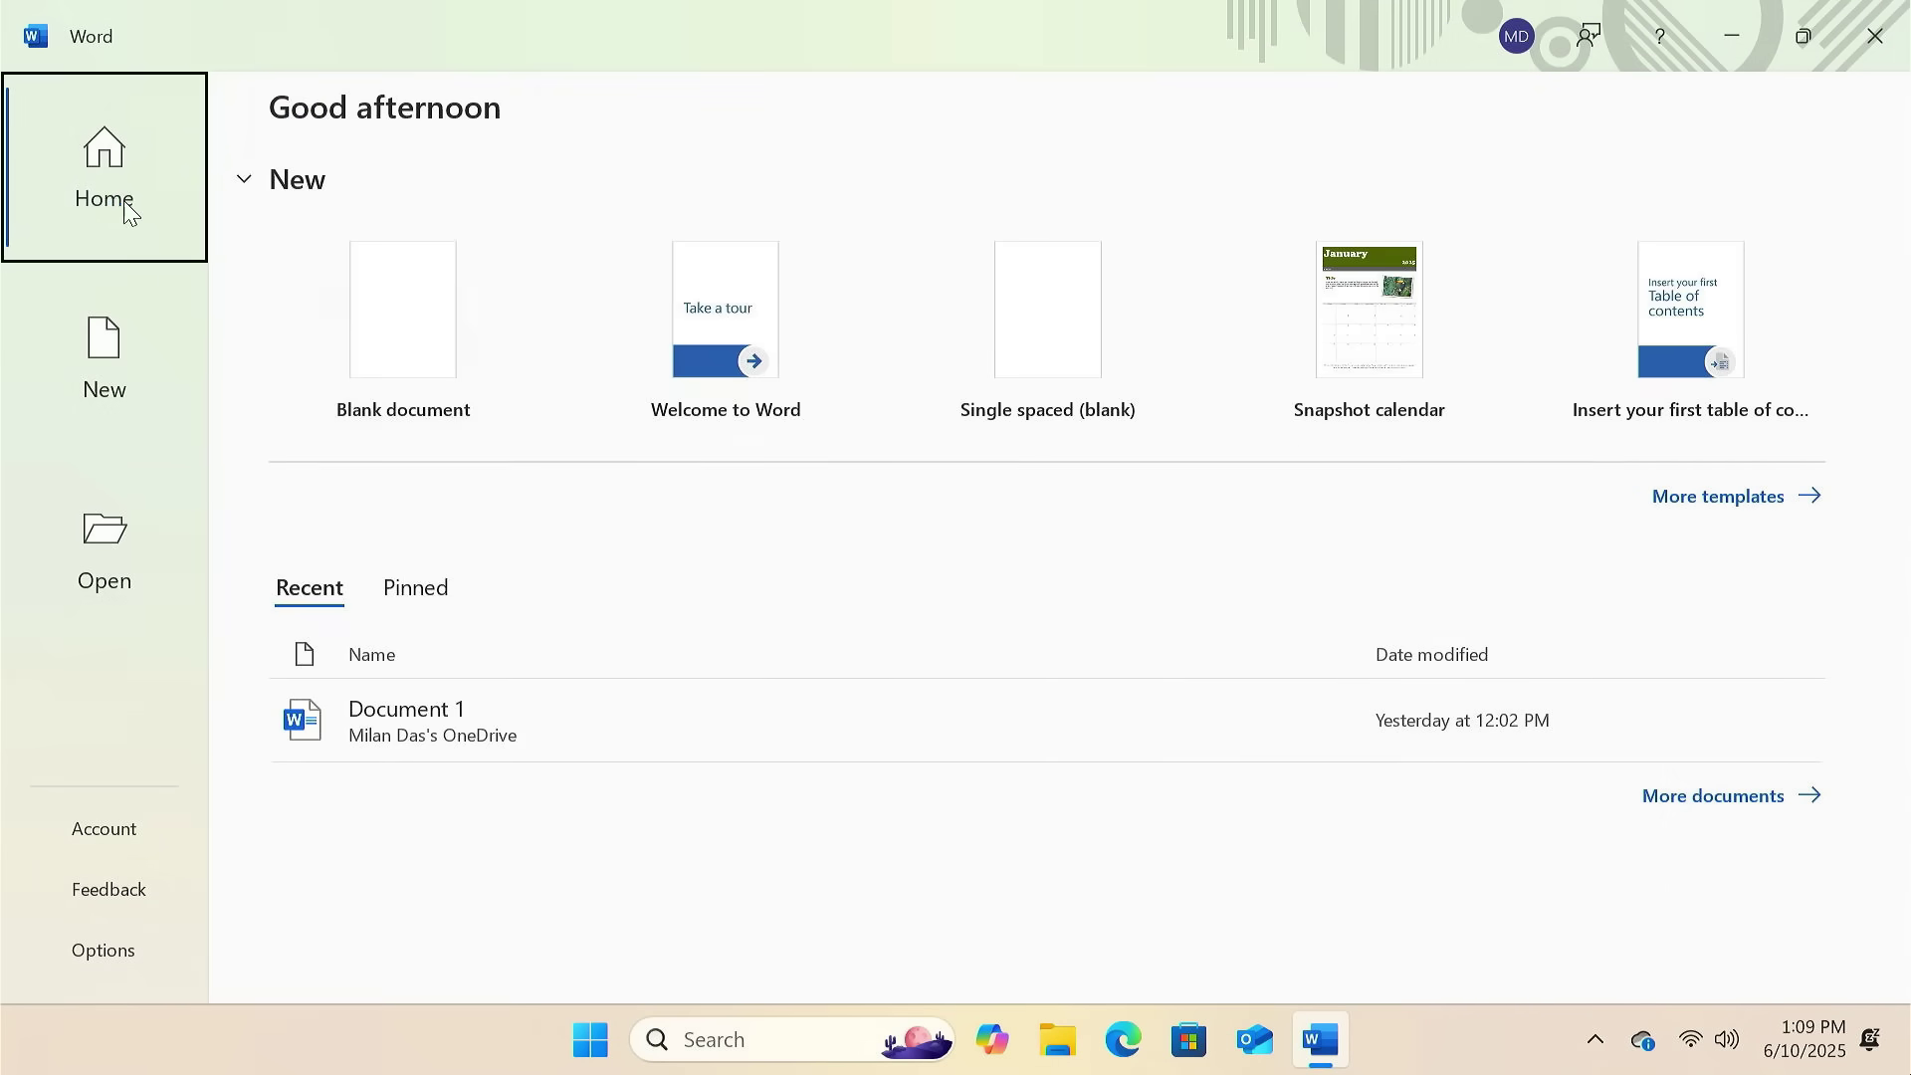
{"action": "left_click", "coordinate": [410, 325]}
{"action": "type", "text": "Su"}
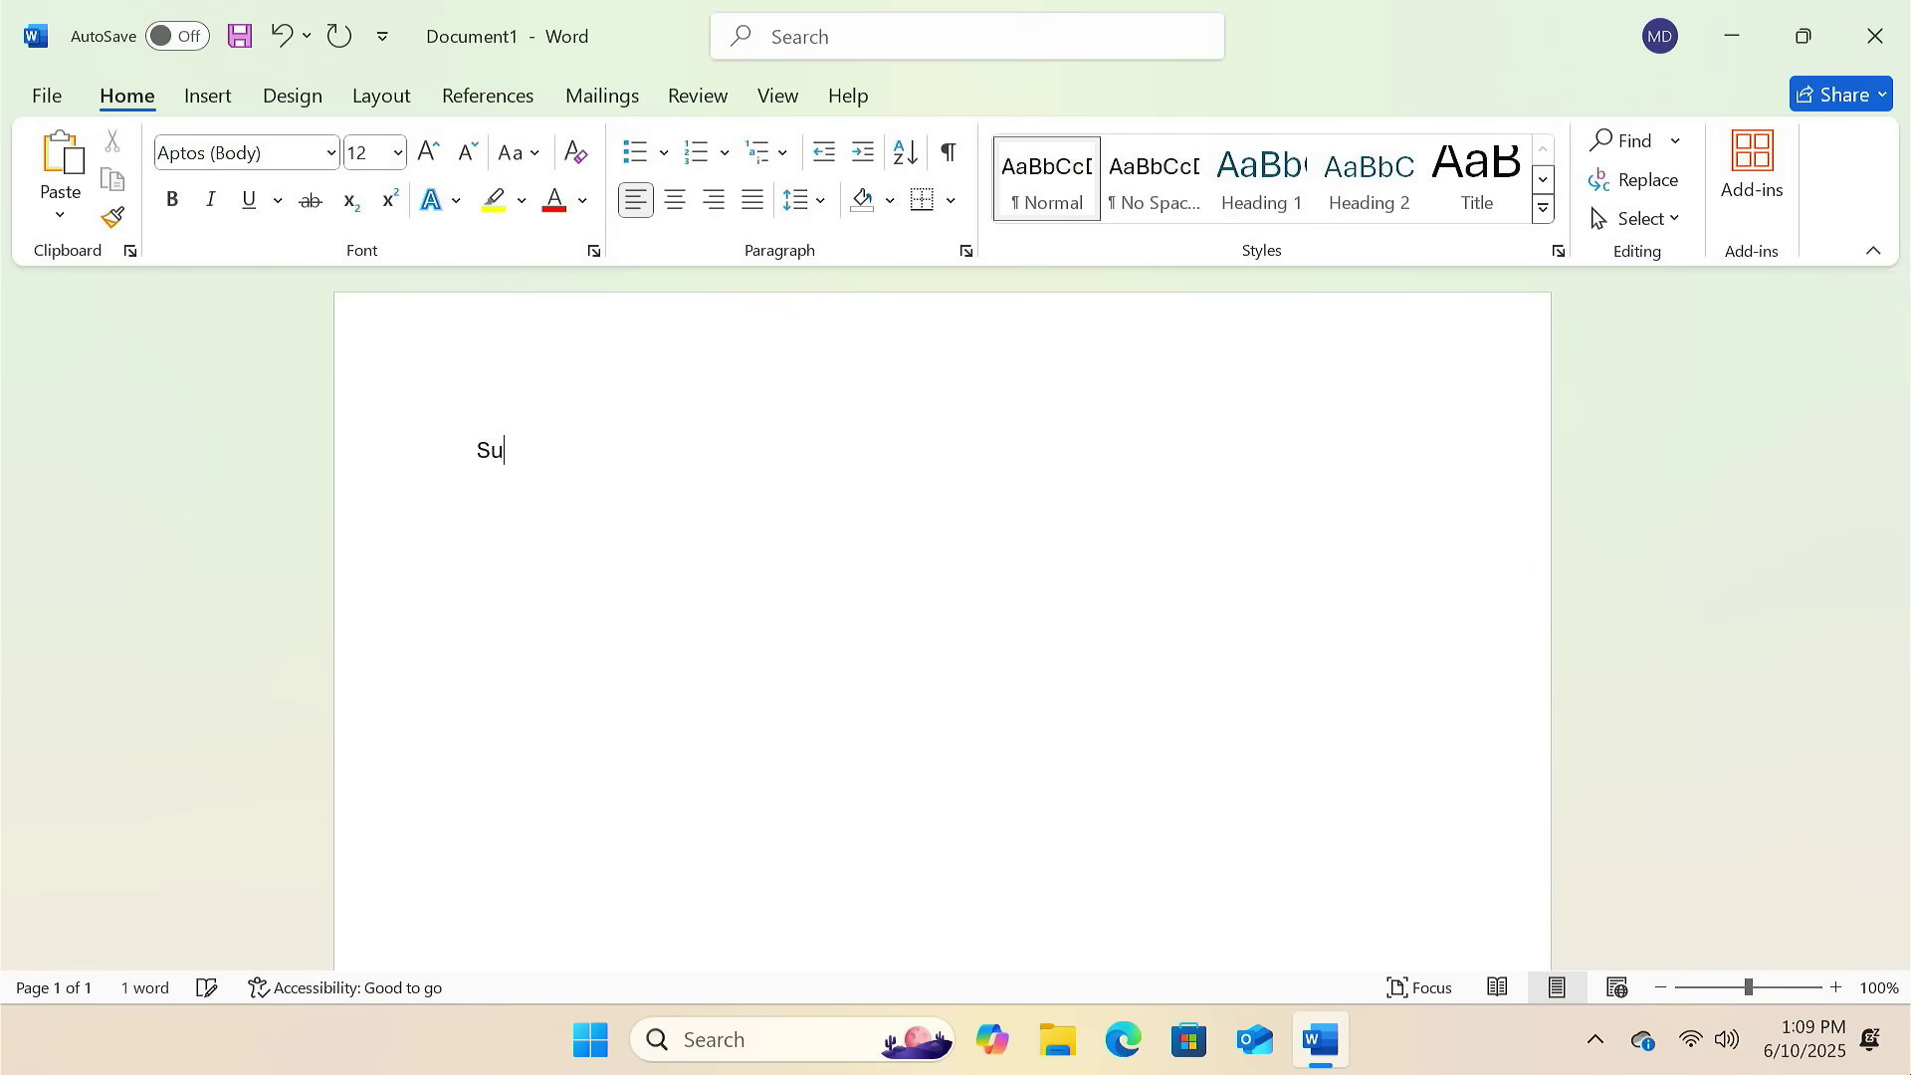
{"action": "type", "text": "bscribe to Techy Druid"}
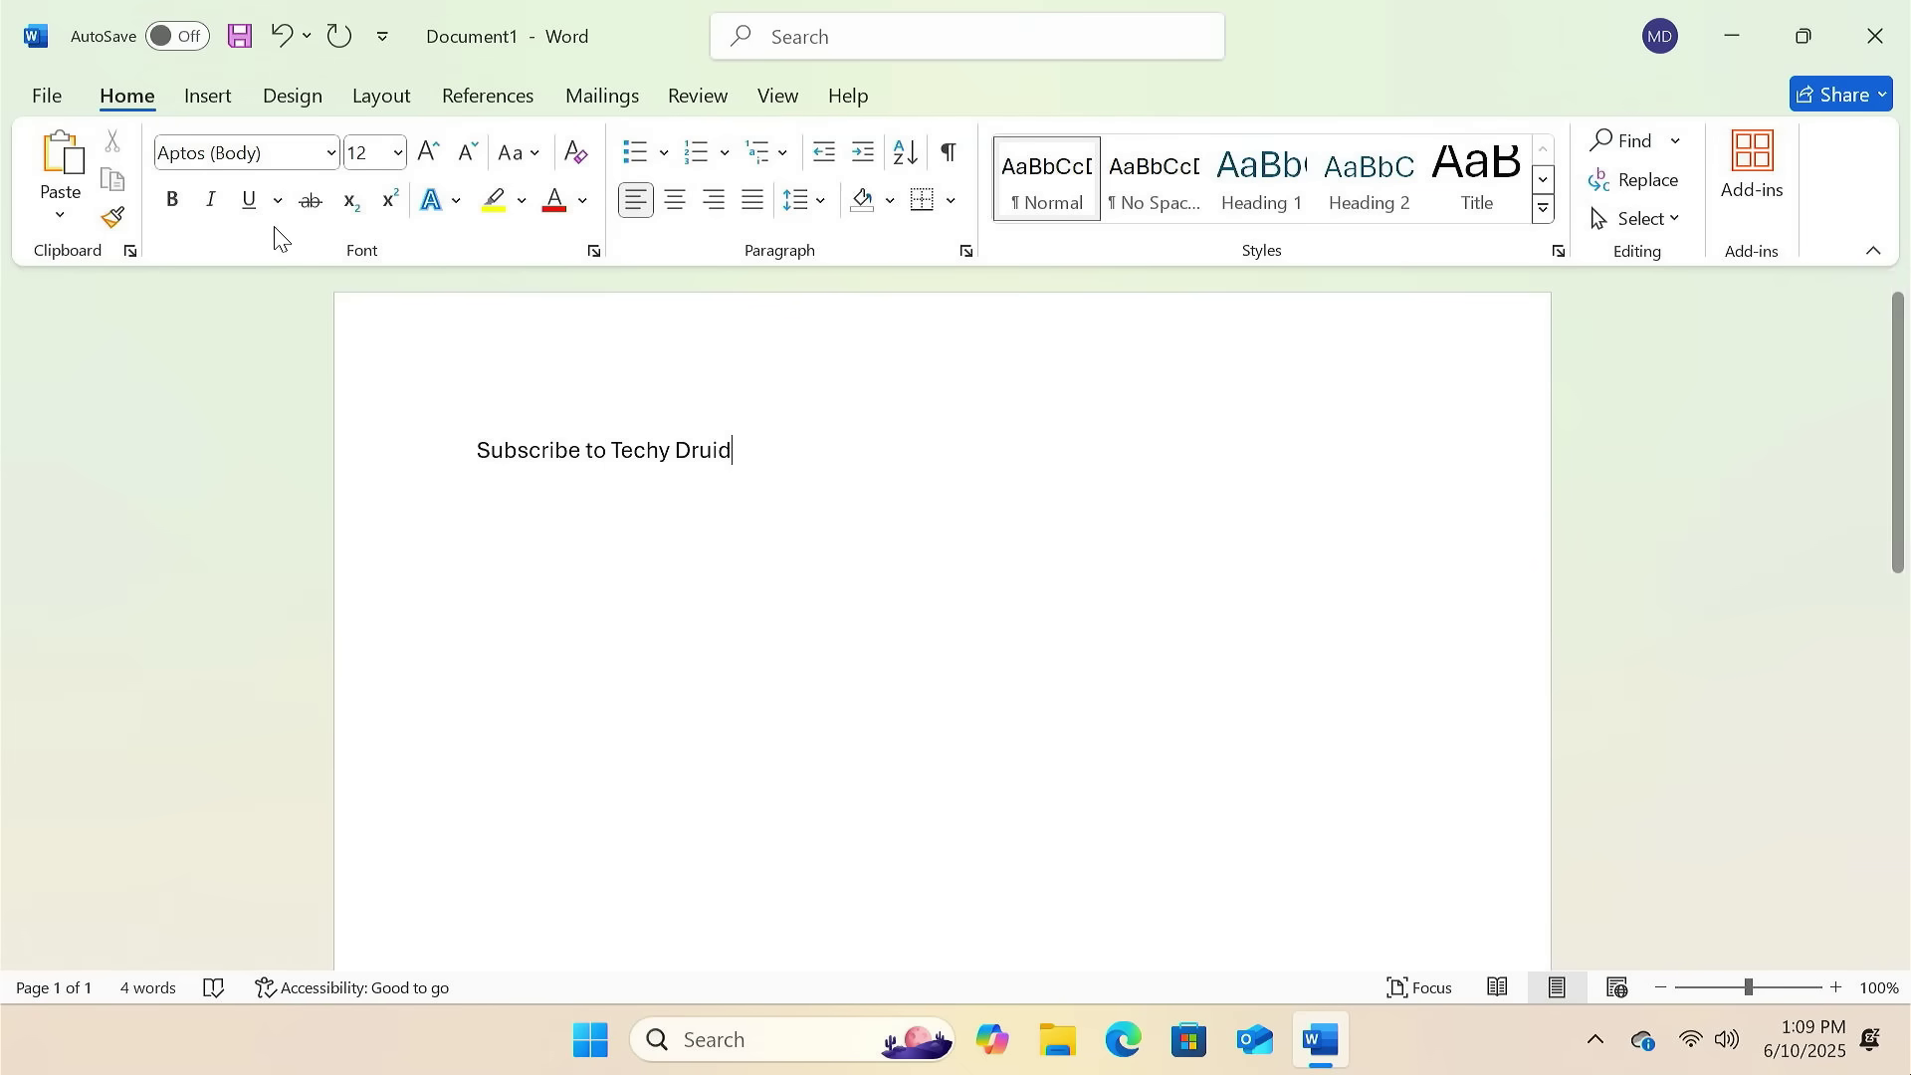
- Save the 'Subscribe to Techy Druid' document to This PC, then close Word
{"action": "left_click", "coordinate": [48, 100]}
{"action": "left_click", "coordinate": [144, 571]}
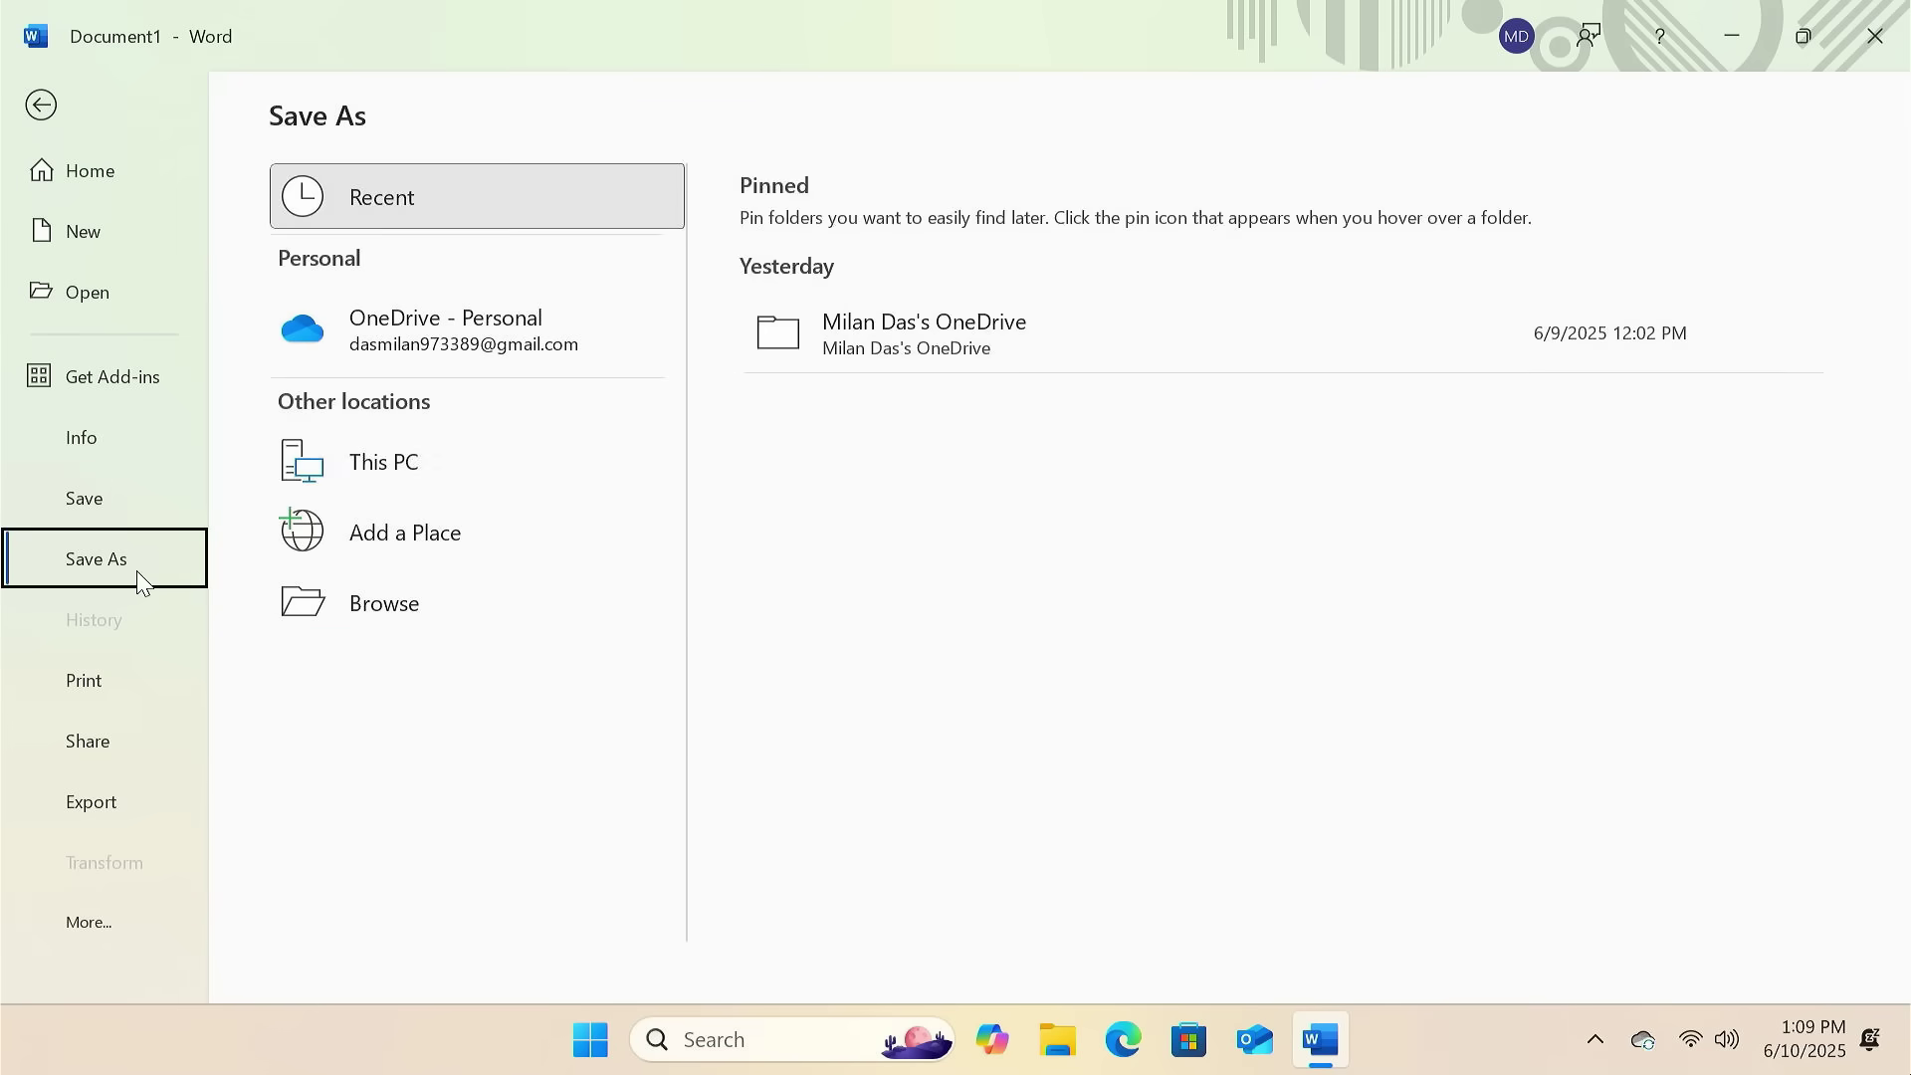
{"action": "left_click", "coordinate": [385, 475]}
{"action": "left_click", "coordinate": [849, 211]}
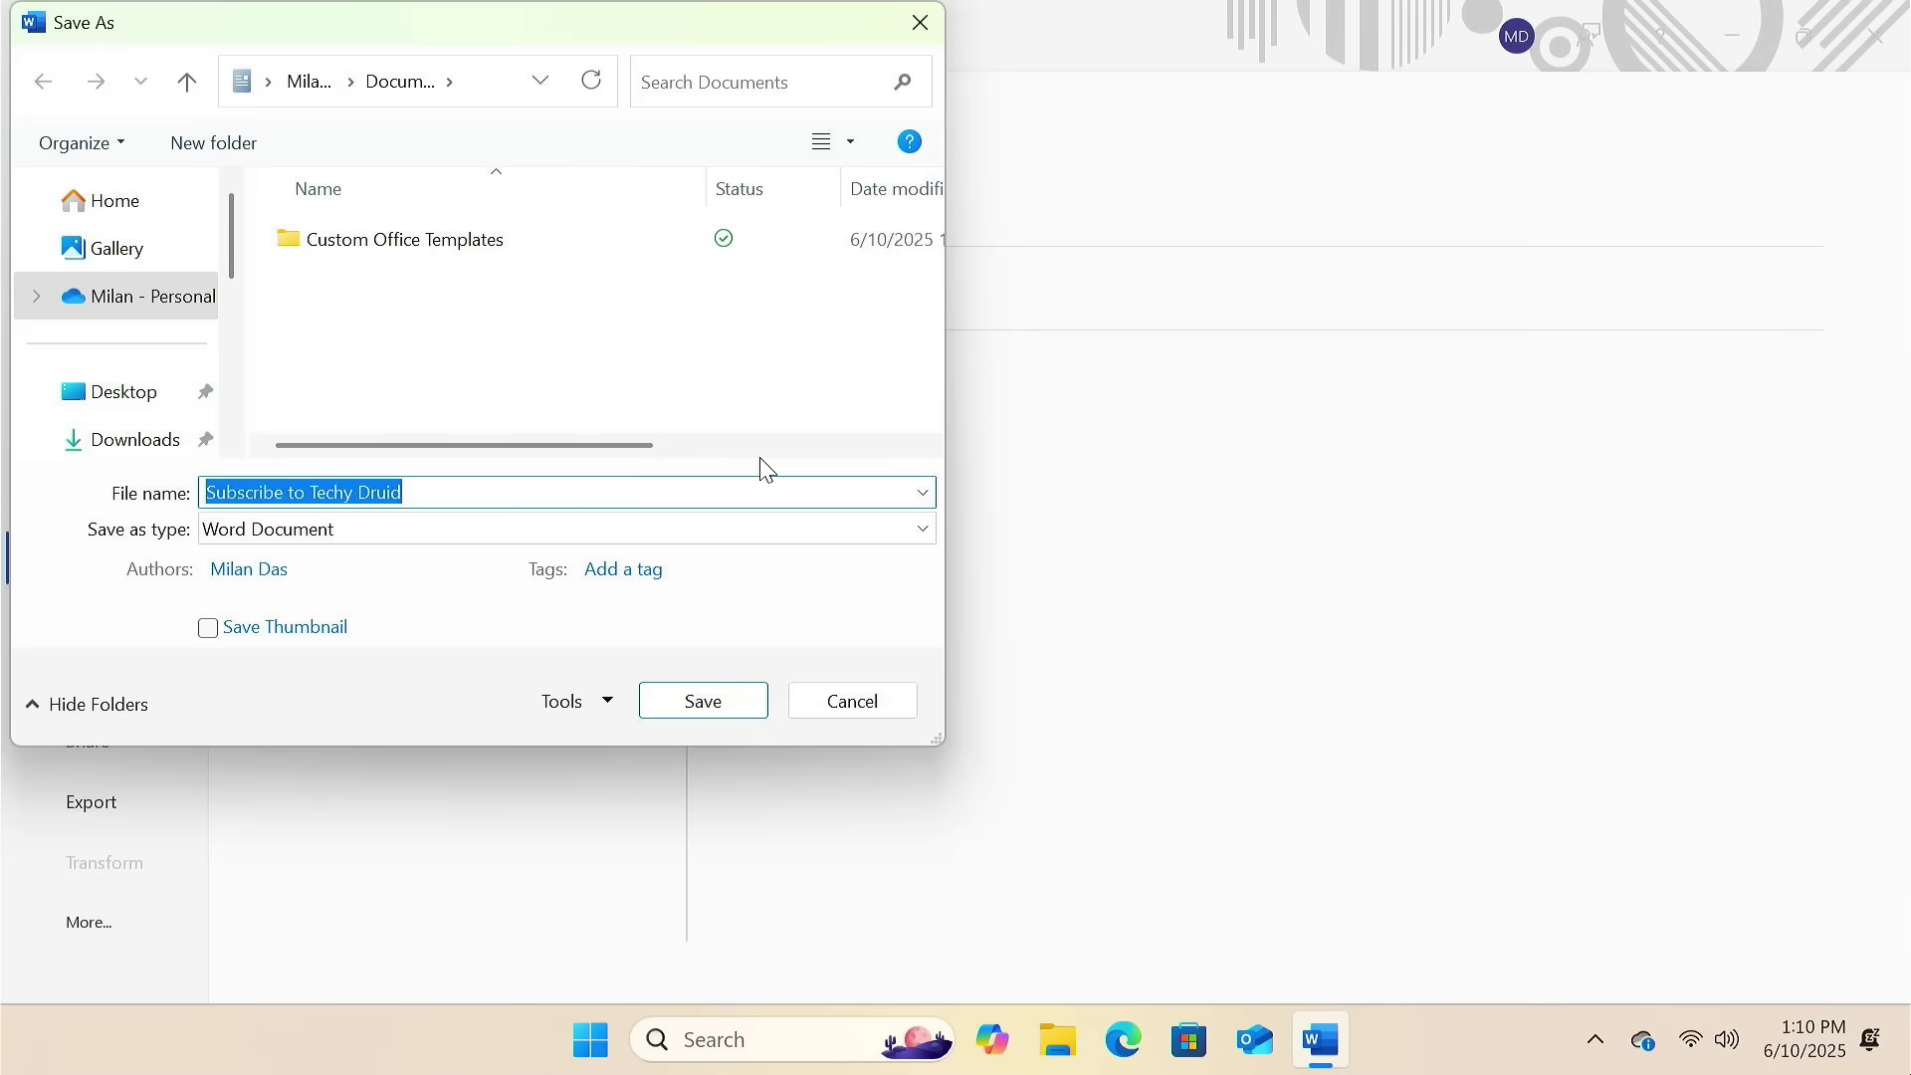
{"action": "left_click", "coordinate": [726, 702]}
{"action": "left_click", "coordinate": [1876, 35]}
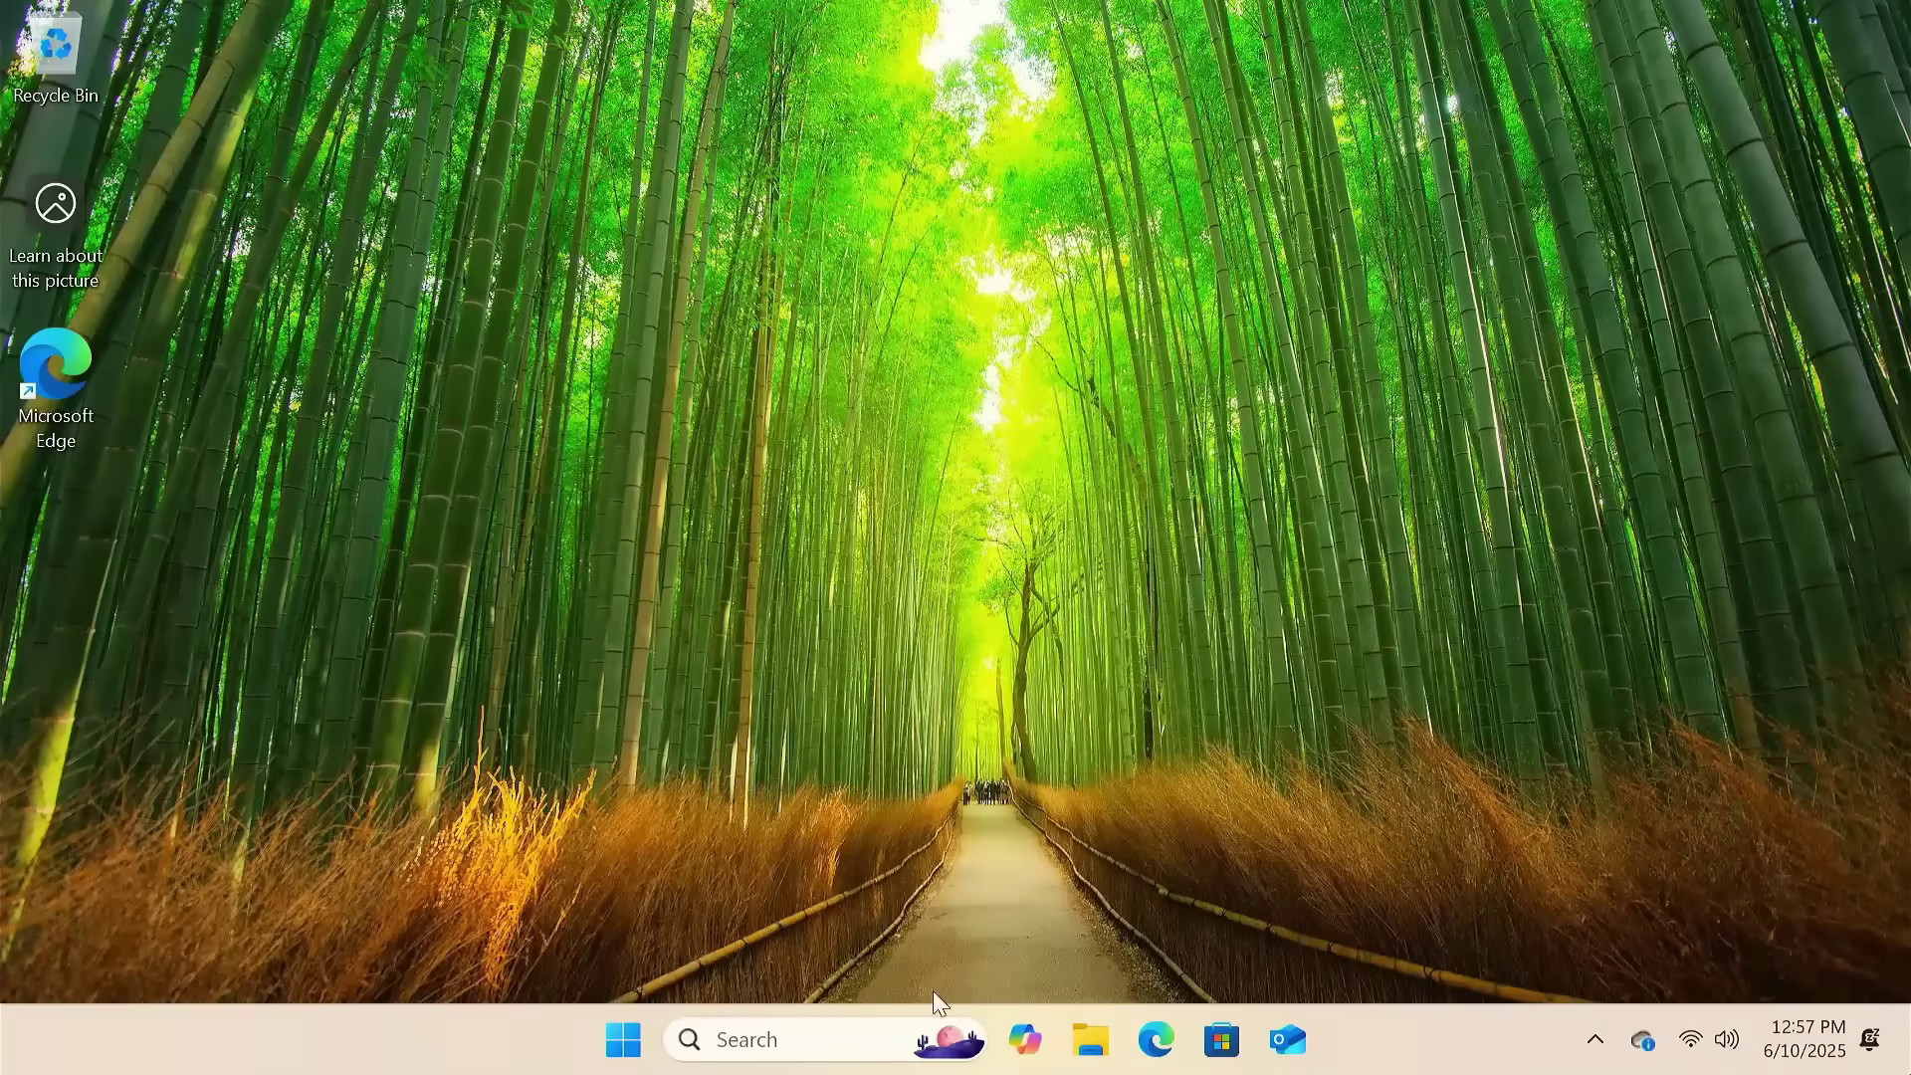
{"action": "left_click", "coordinate": [853, 1041]}
{"action": "type", "text": "contro"}
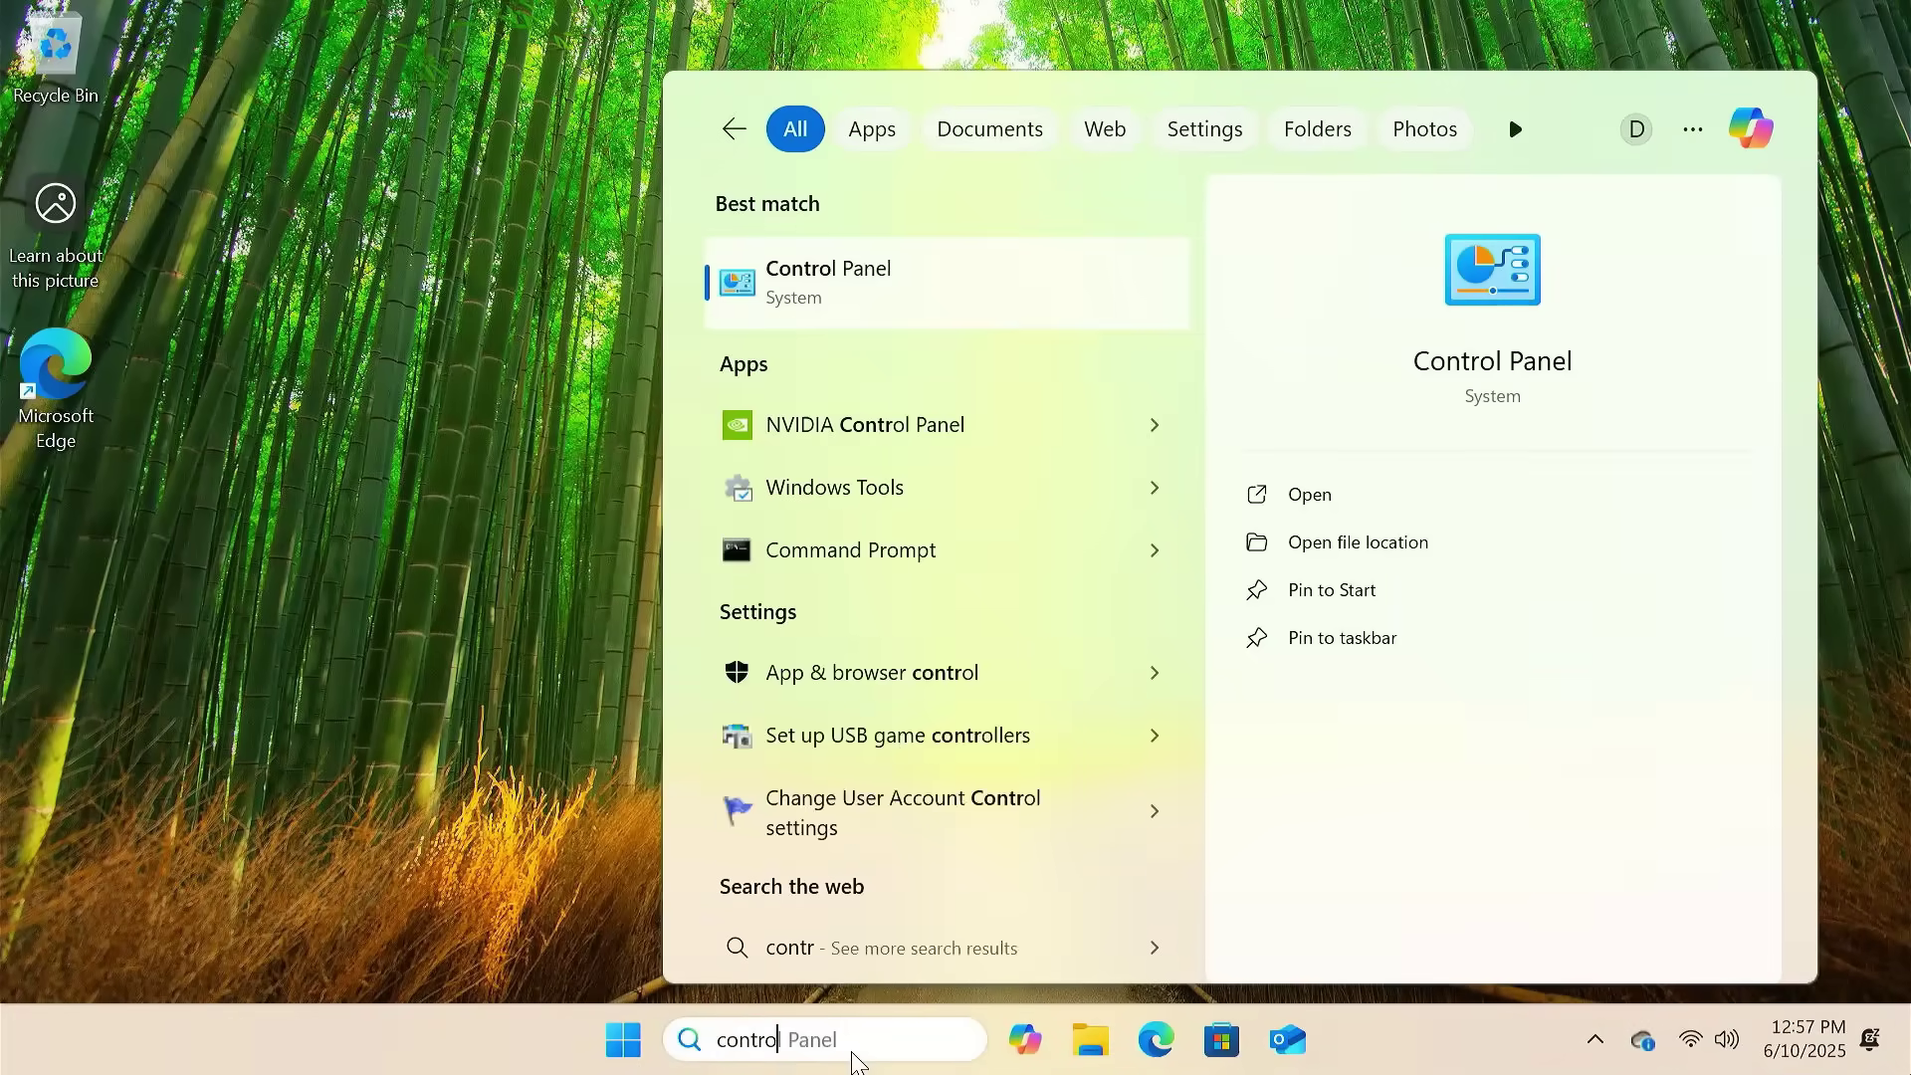
{"action": "type", "text": "l"}
{"action": "left_click", "coordinate": [906, 274]}
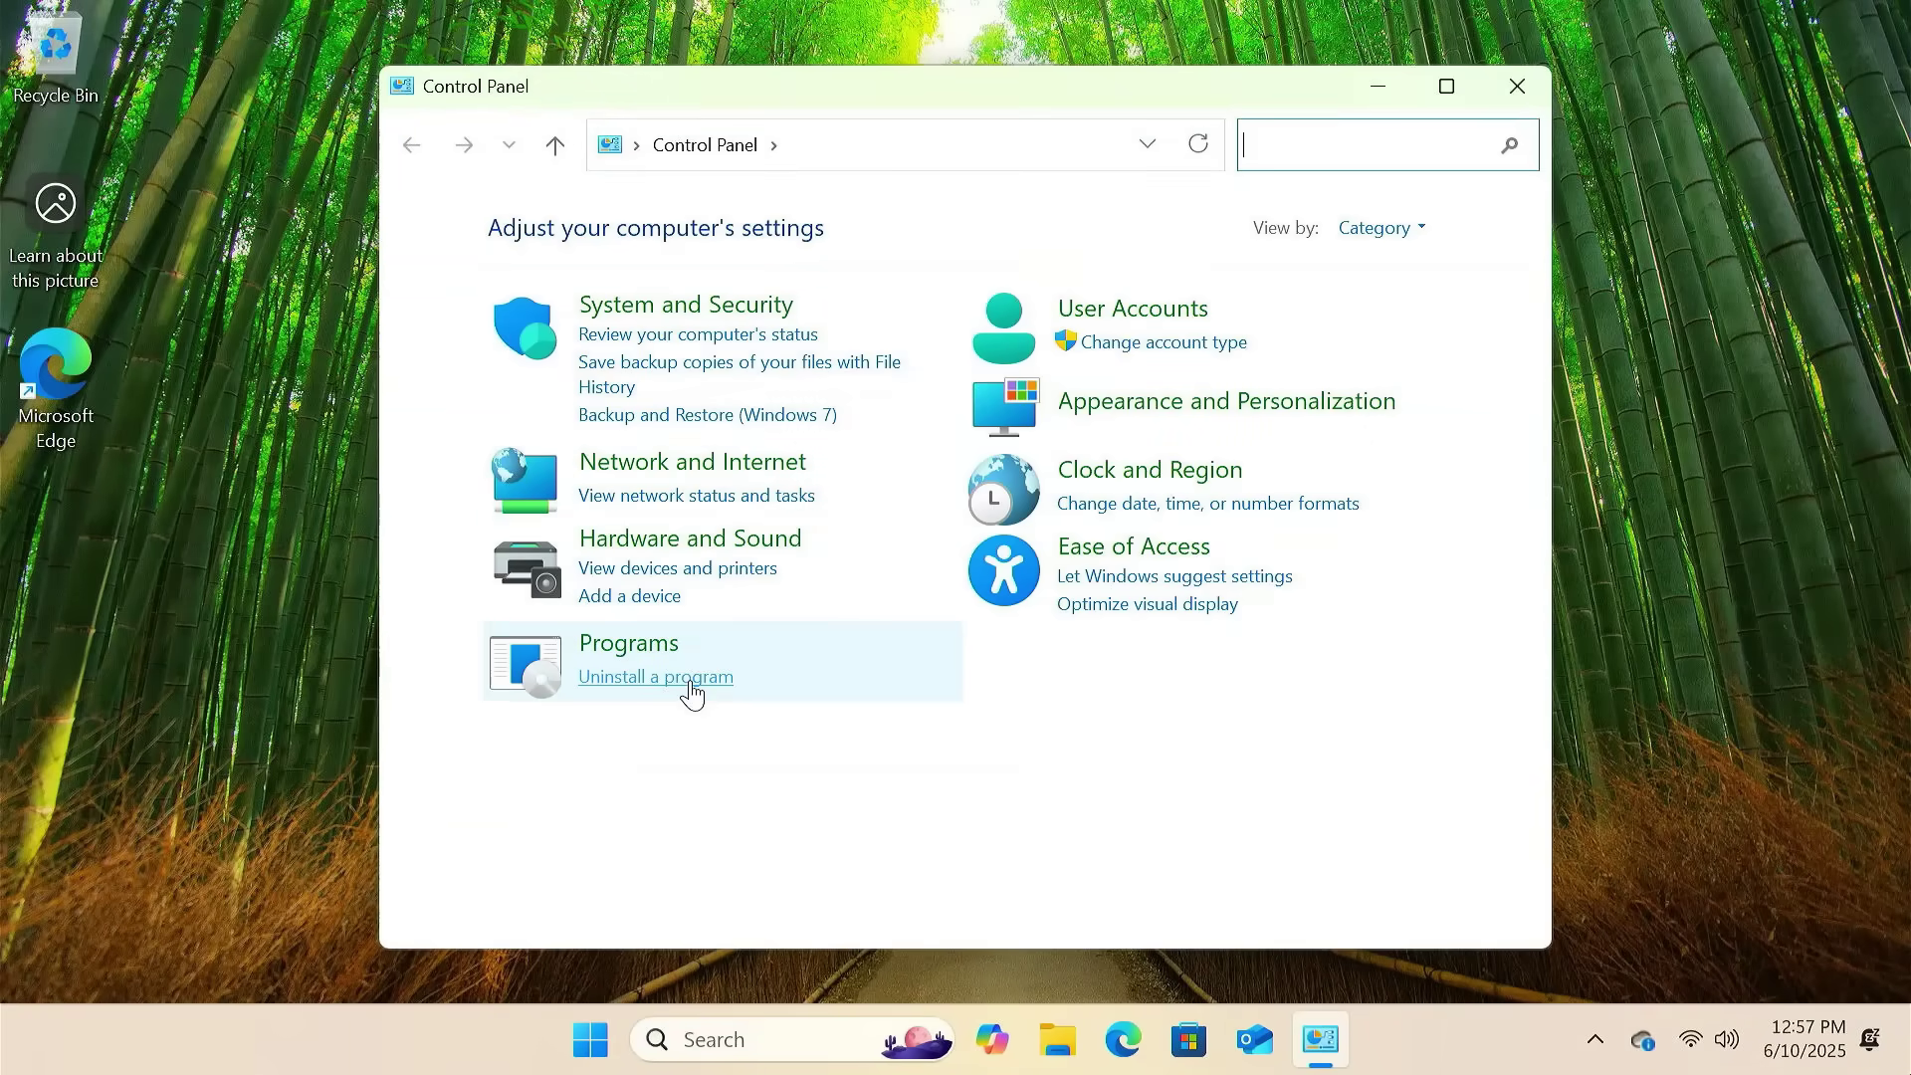
{"action": "left_click", "coordinate": [691, 691]}
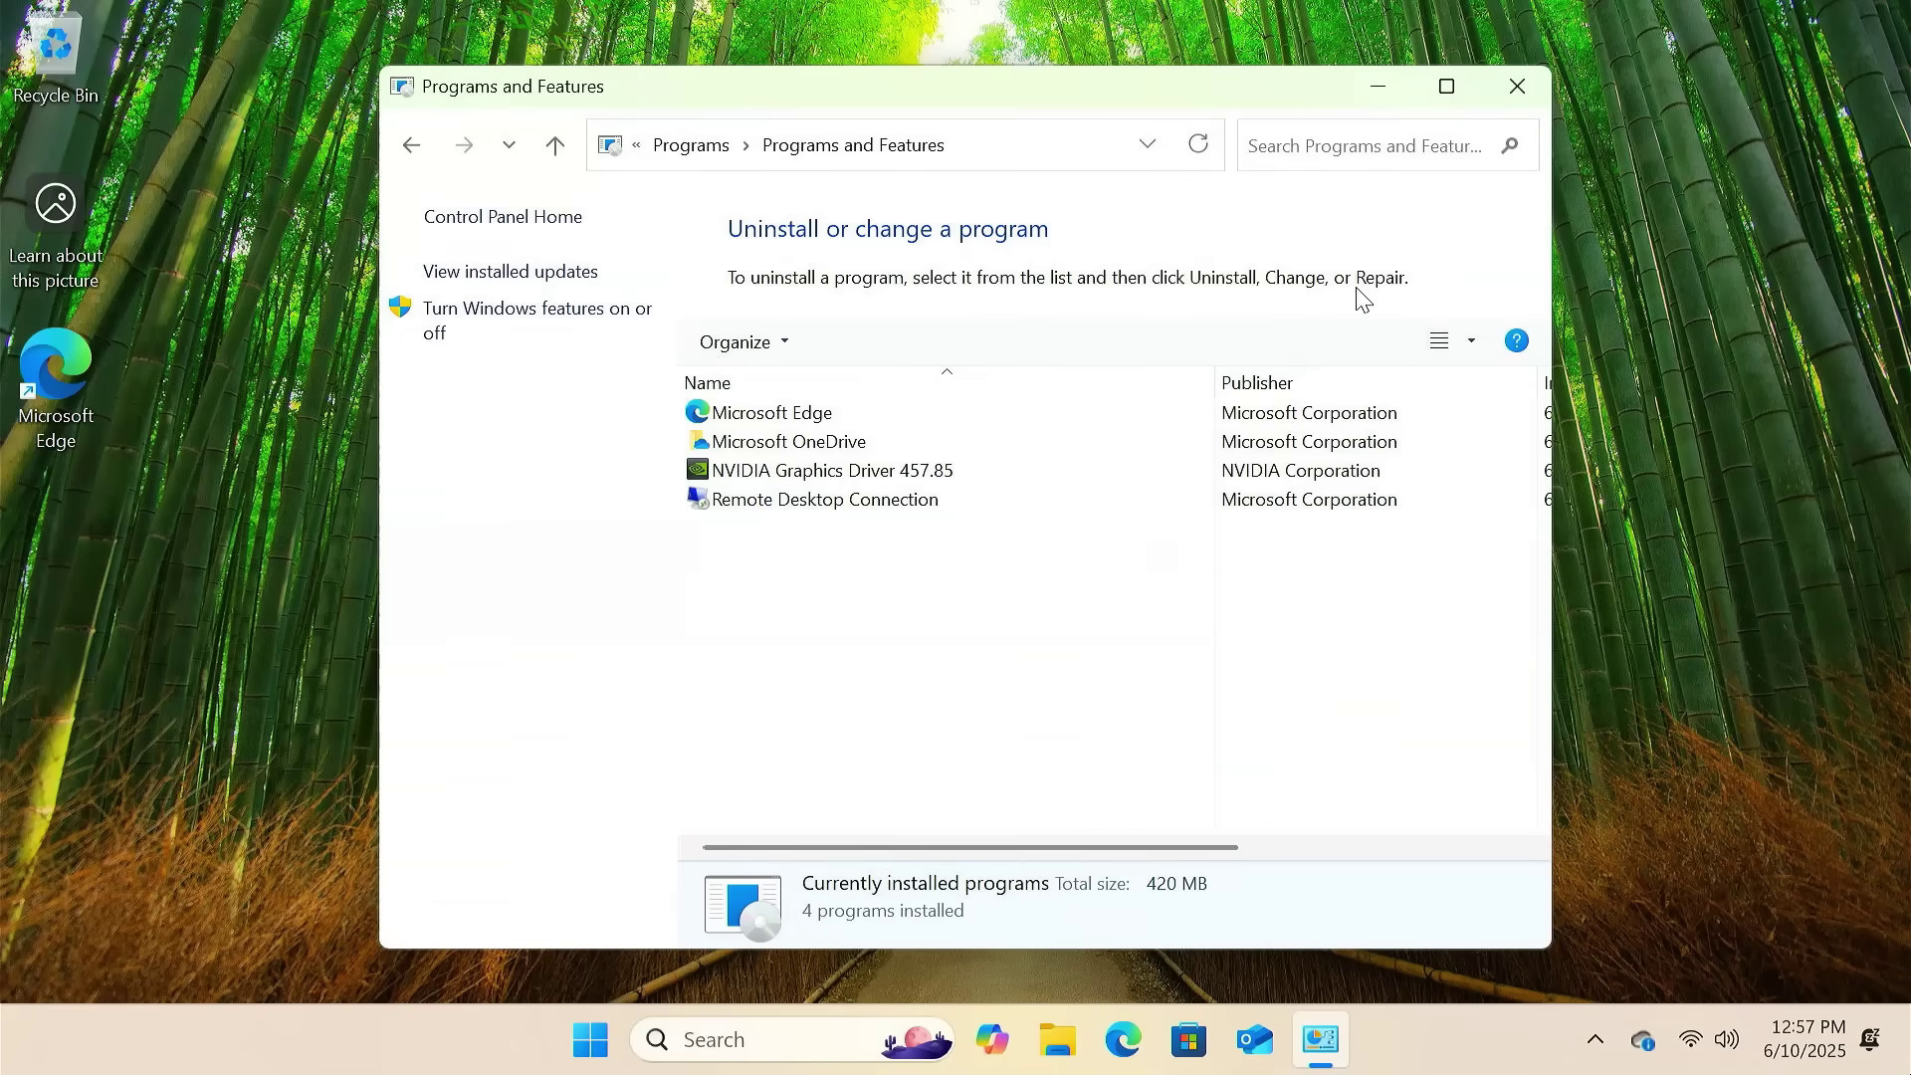
{"action": "left_click", "coordinate": [1514, 87]}
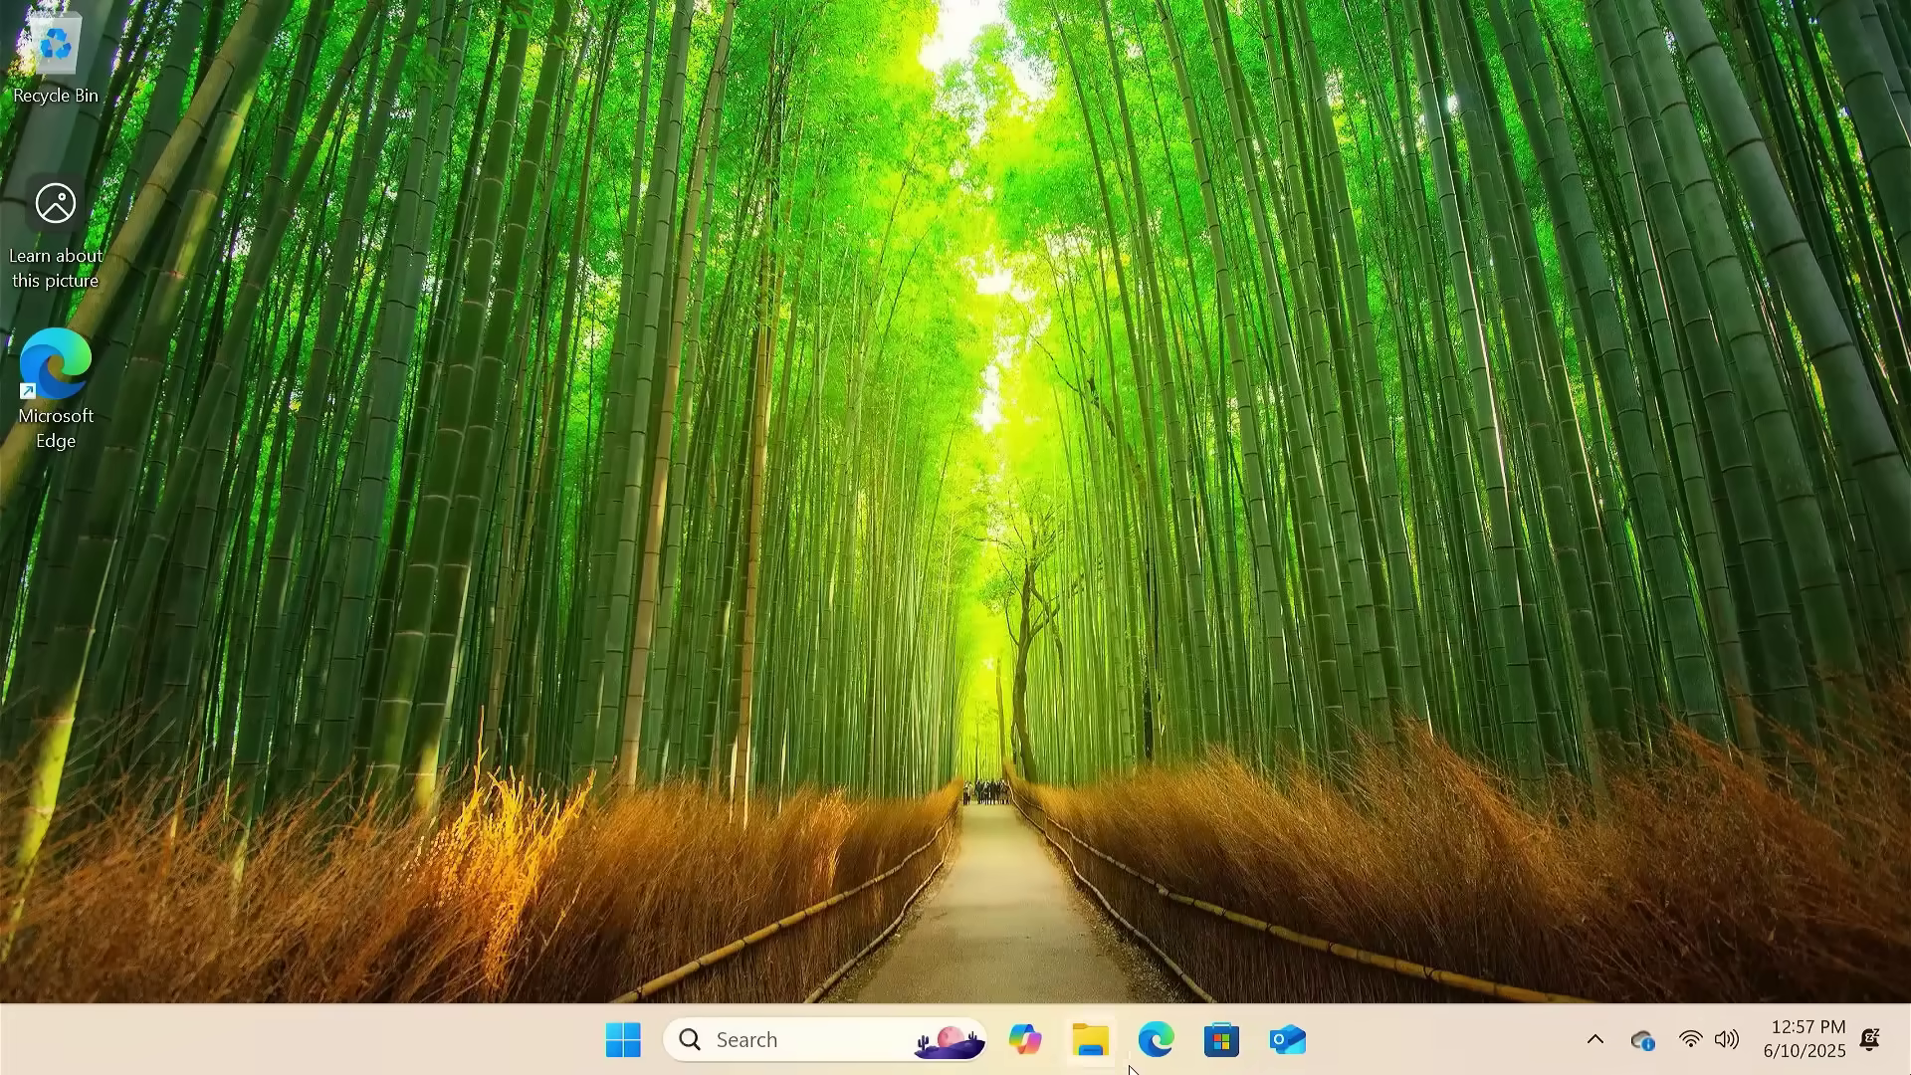
- Open config.office.com in Edge and create a new configuration without signing in
{"action": "left_click", "coordinate": [1156, 1039]}
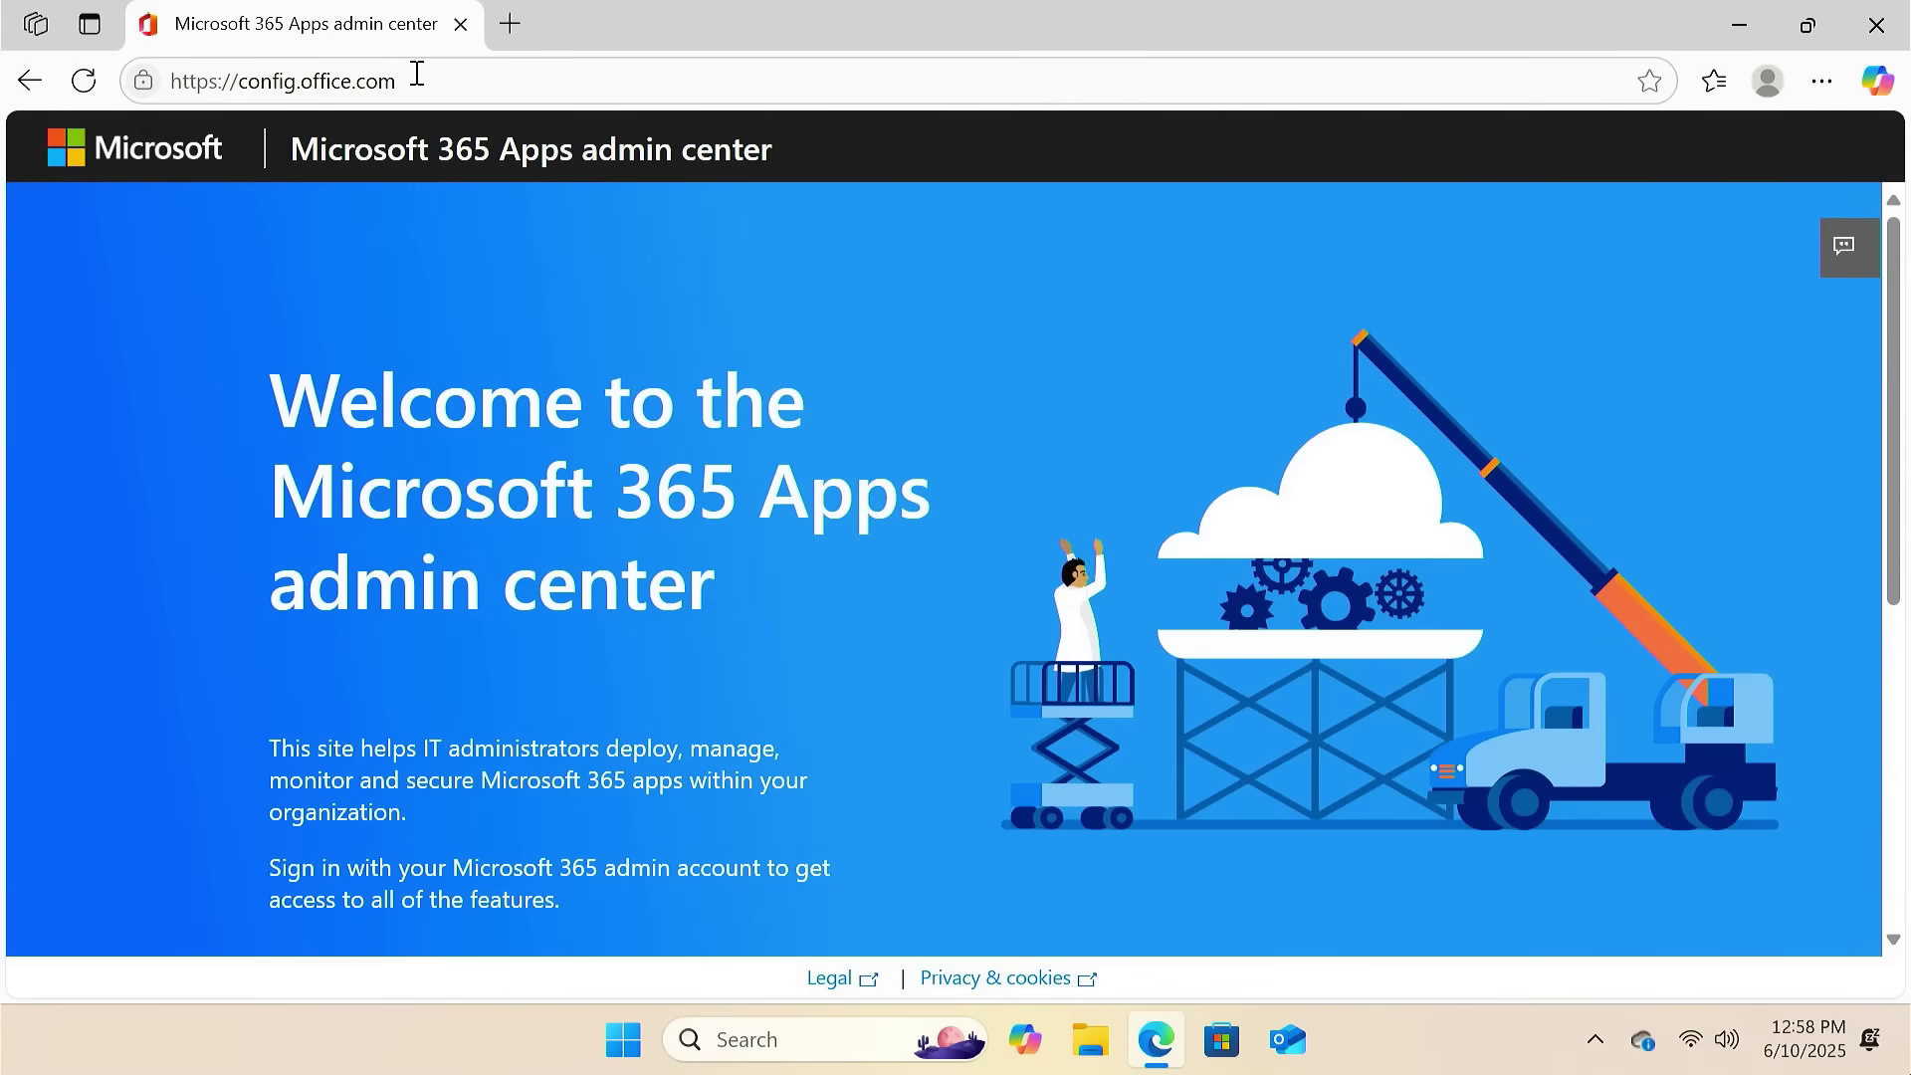
{"action": "scroll", "coordinate": [923, 616], "scroll_direction": "down", "scroll_amount": 1}
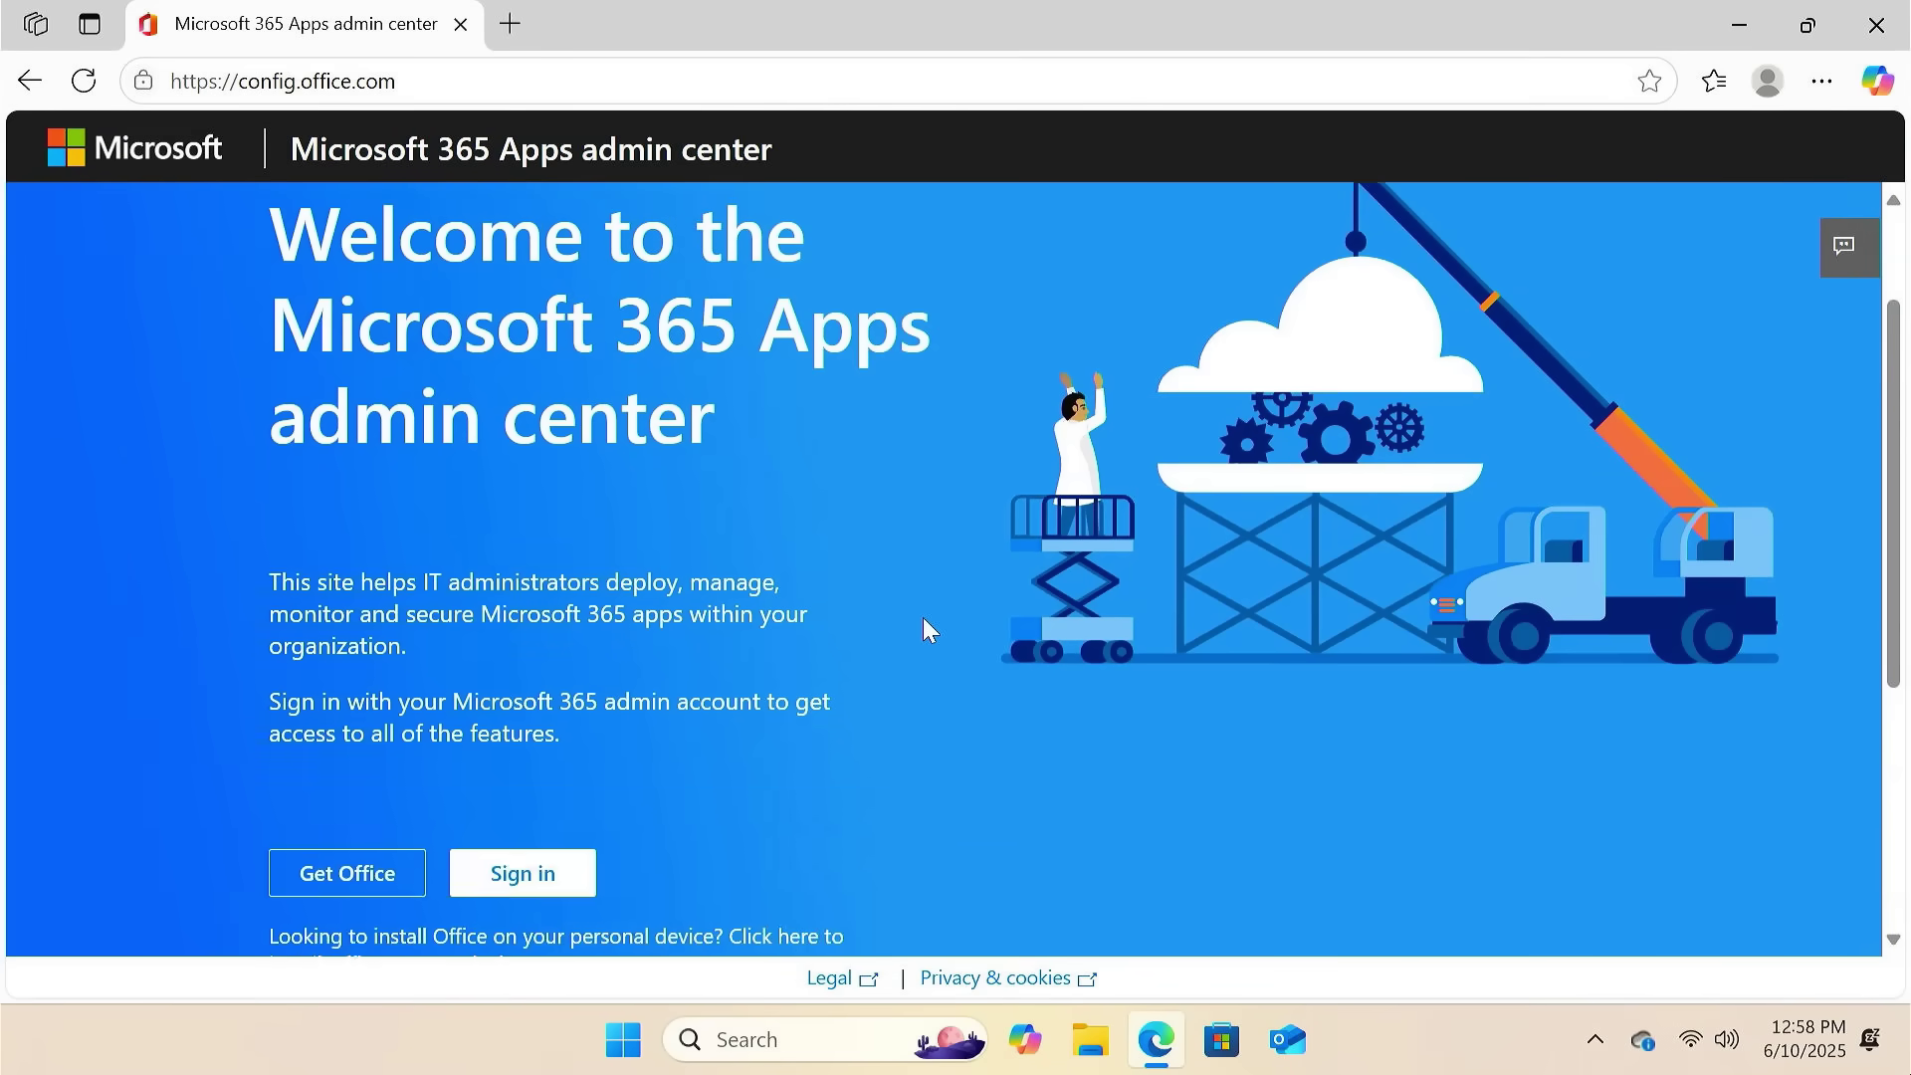
{"action": "scroll", "coordinate": [923, 616], "scroll_direction": "down", "scroll_amount": 3}
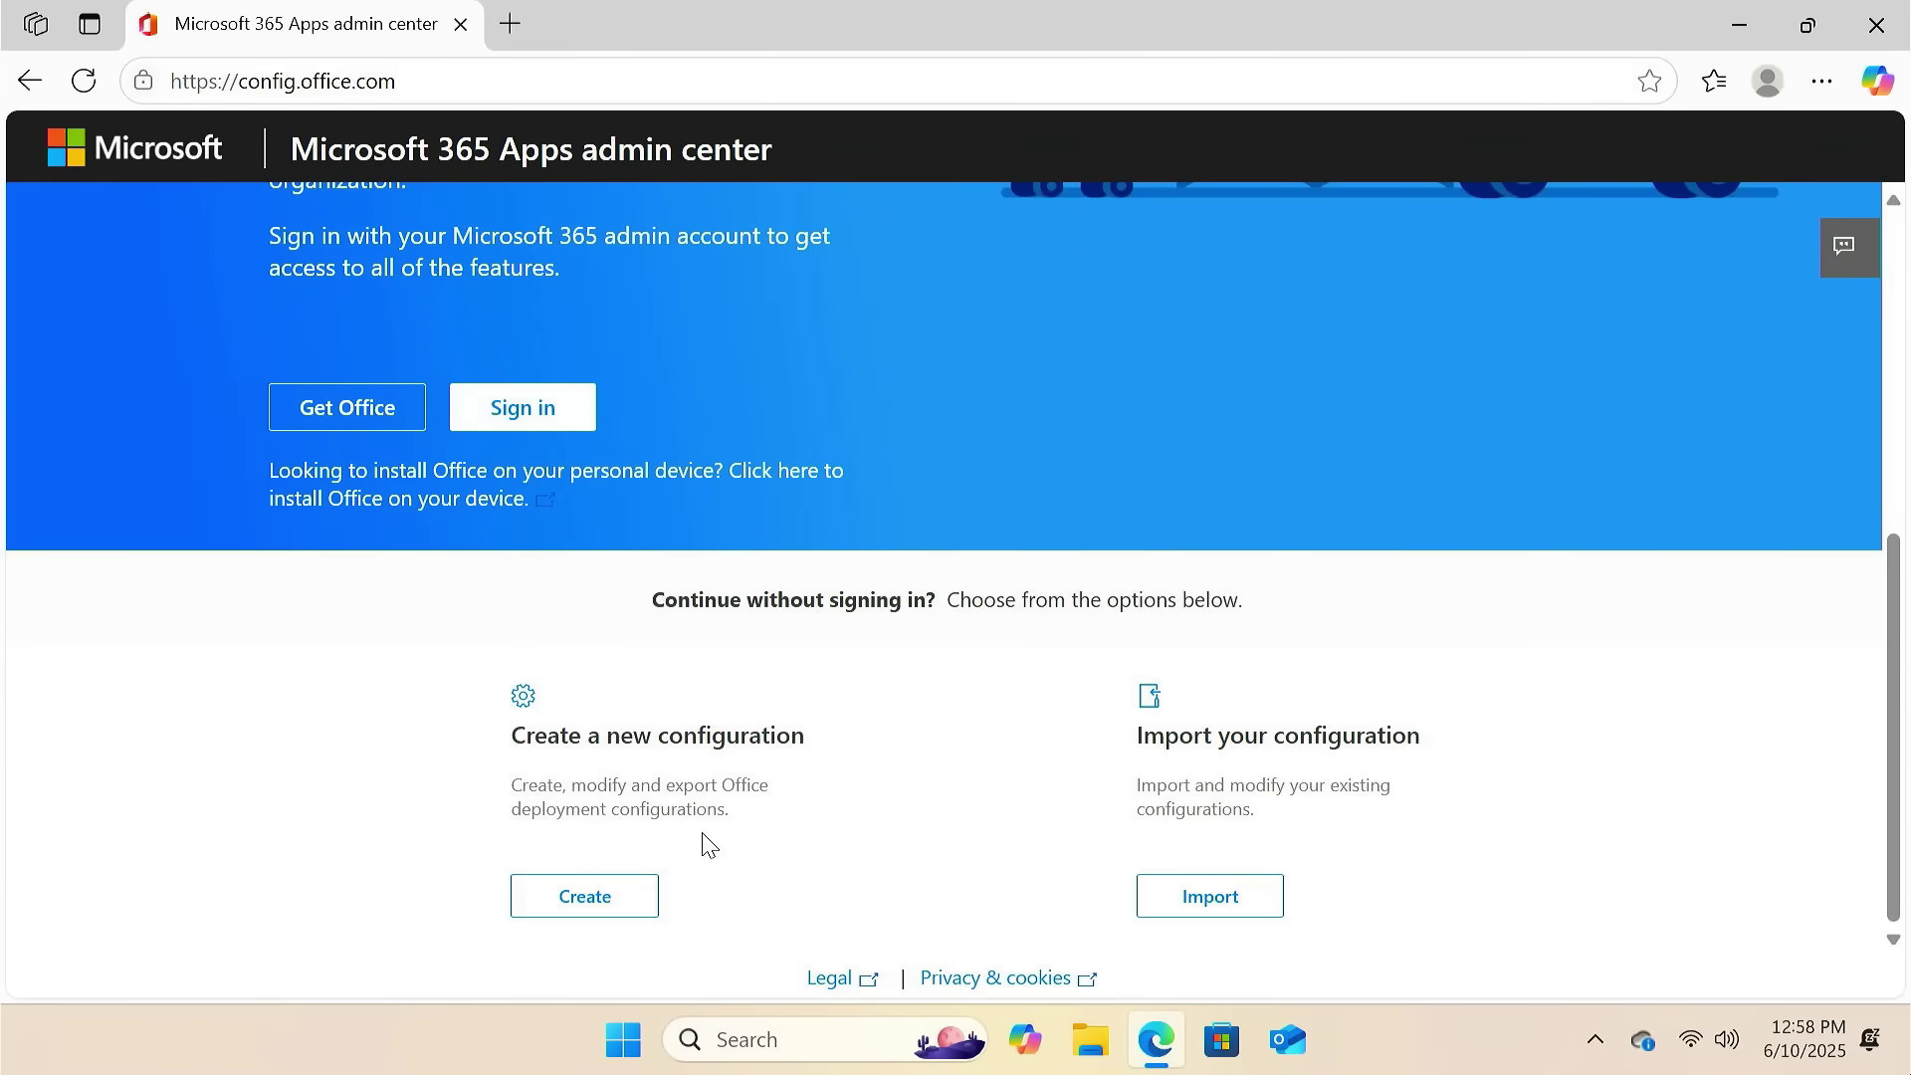
{"action": "left_click", "coordinate": [622, 902]}
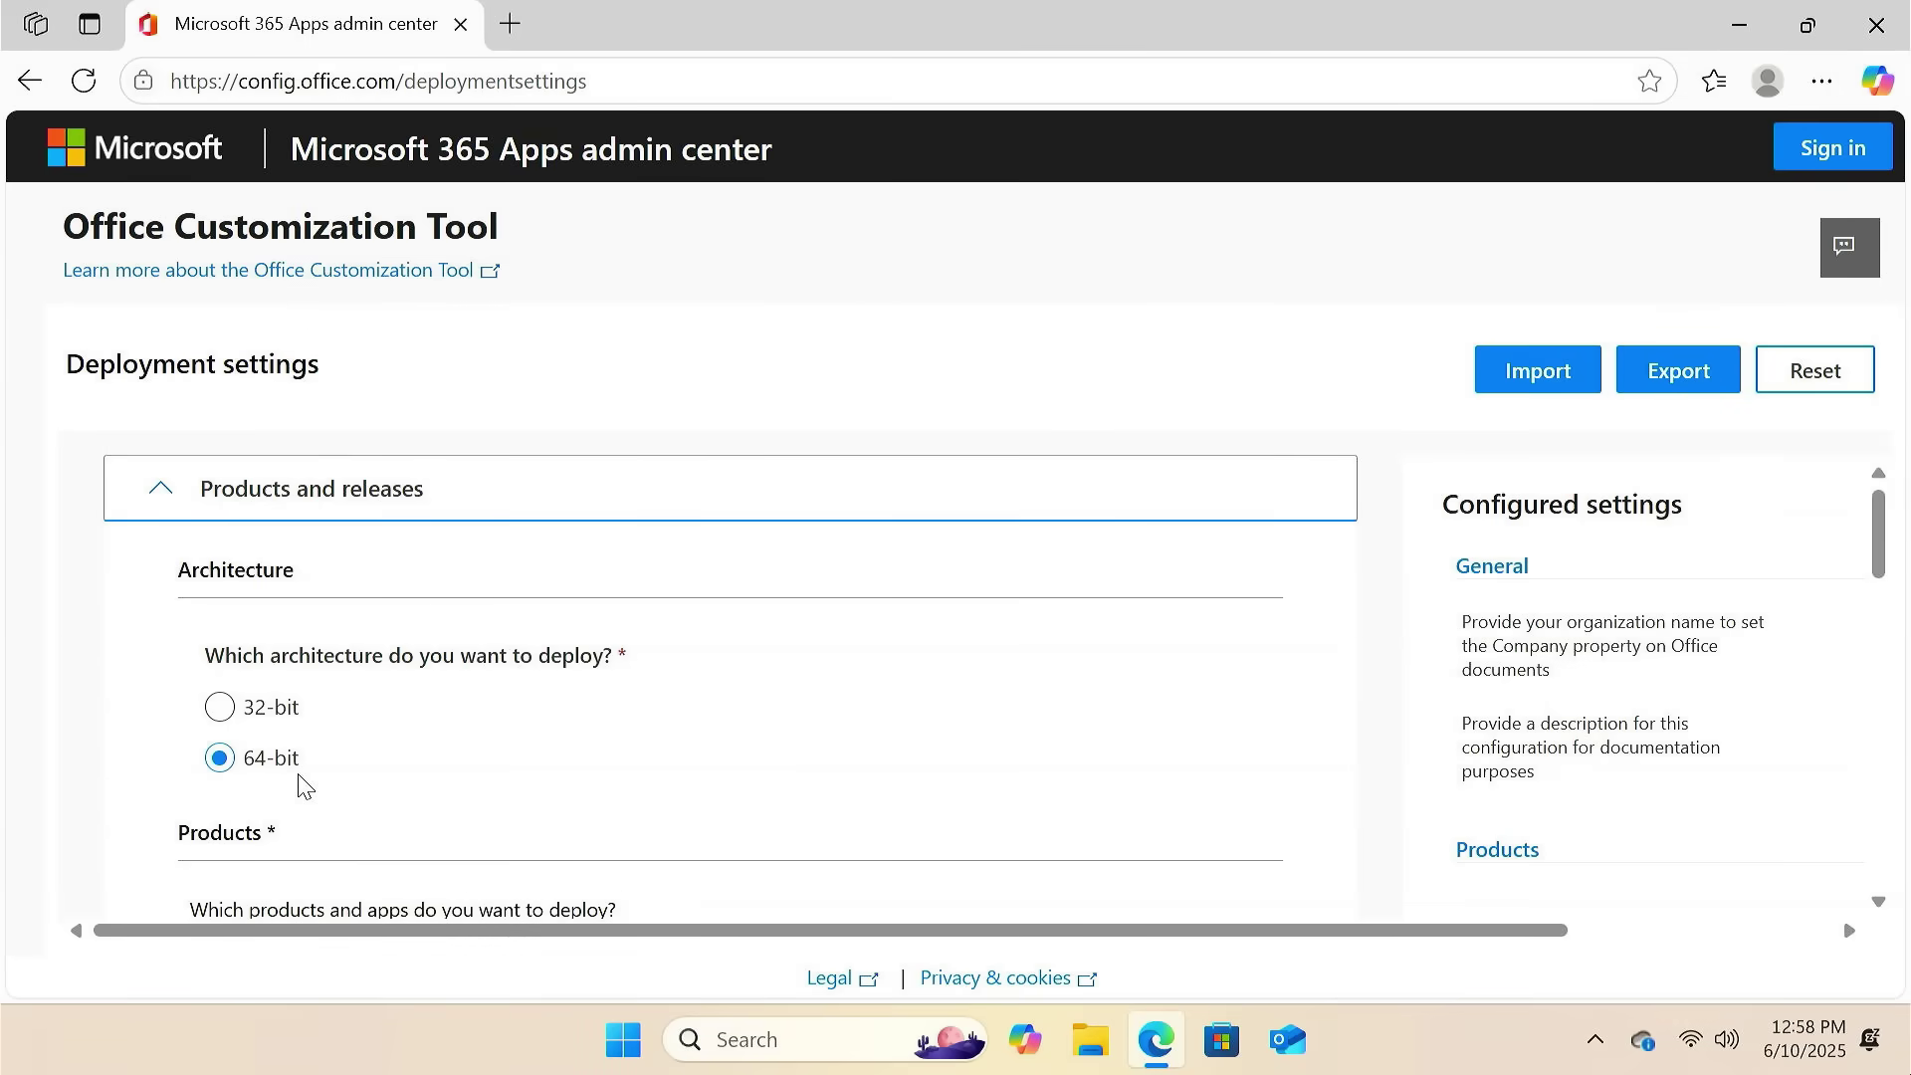
{"action": "scroll", "coordinate": [559, 783], "scroll_direction": "down", "scroll_amount": 3}
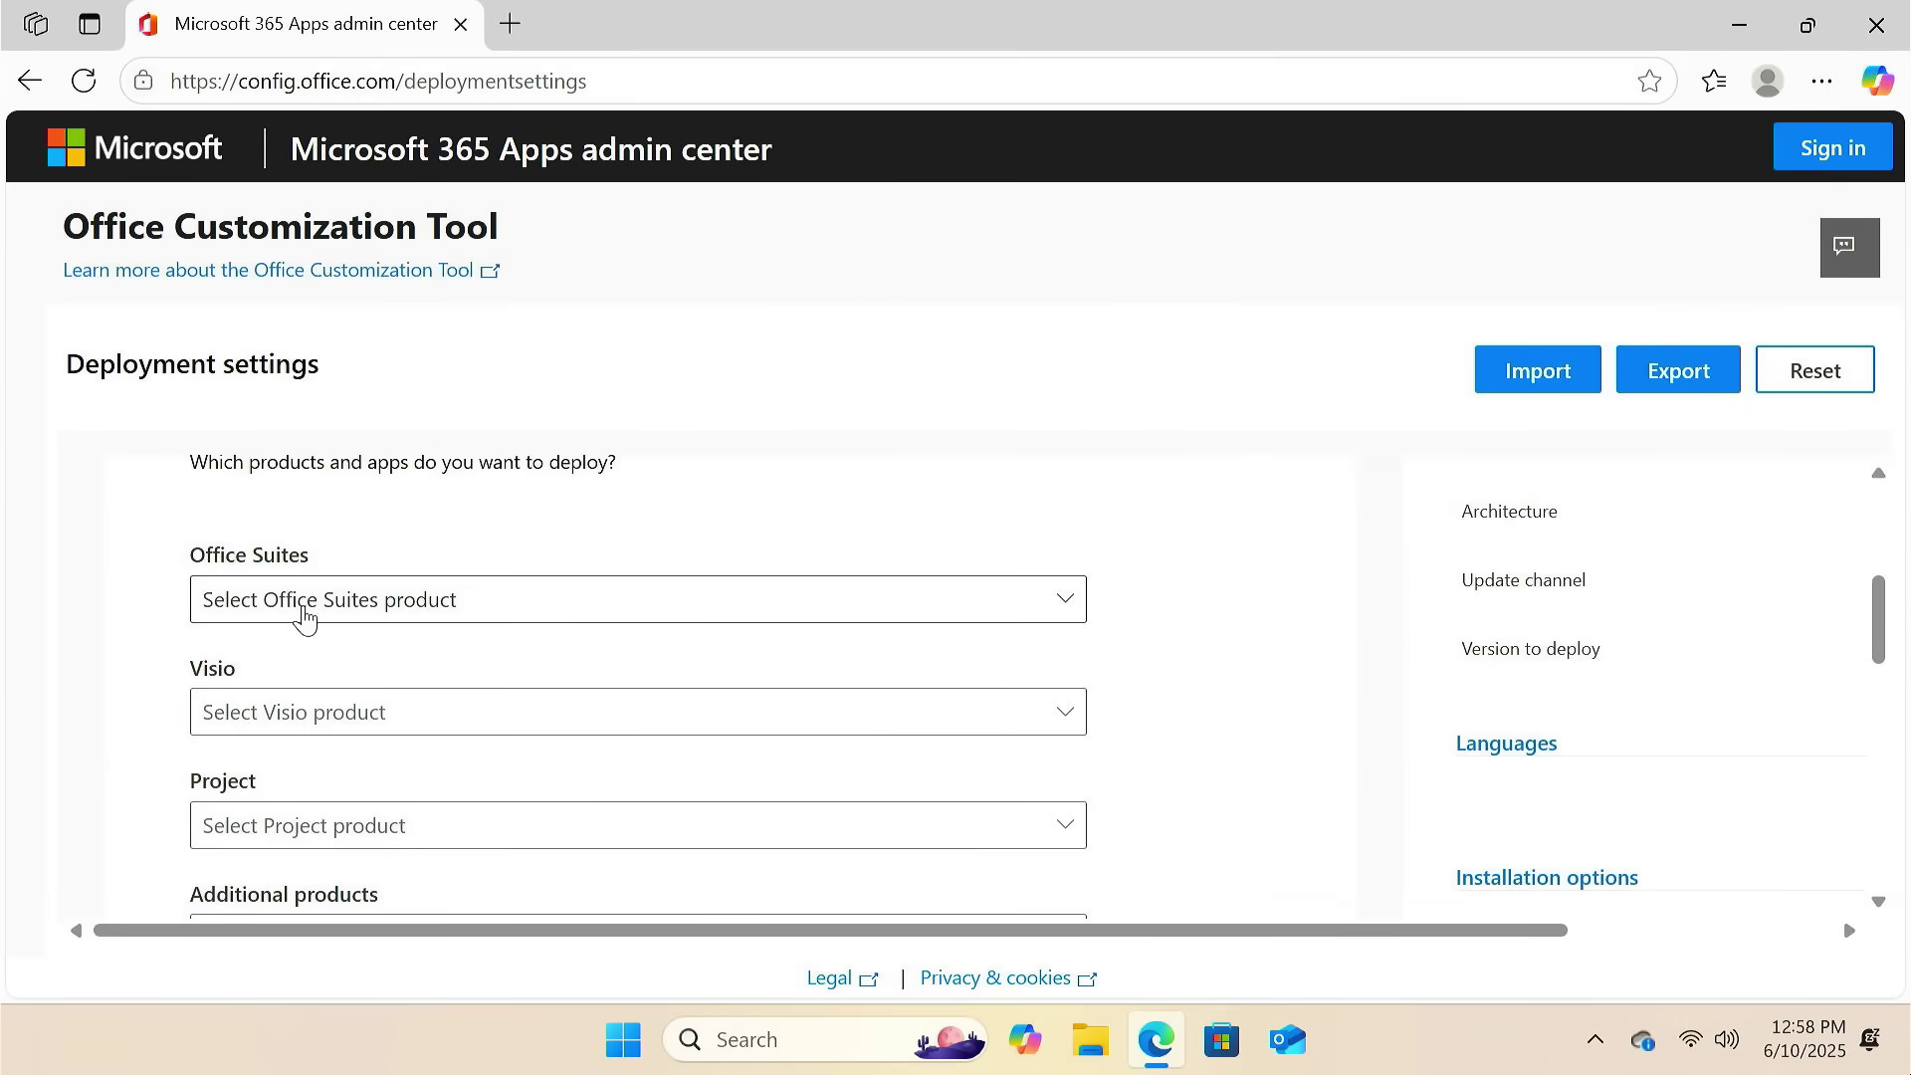
- Choose Office LTSC Professional Plus 2024 - Volume License from the Office Suites list
{"action": "left_click", "coordinate": [288, 604]}
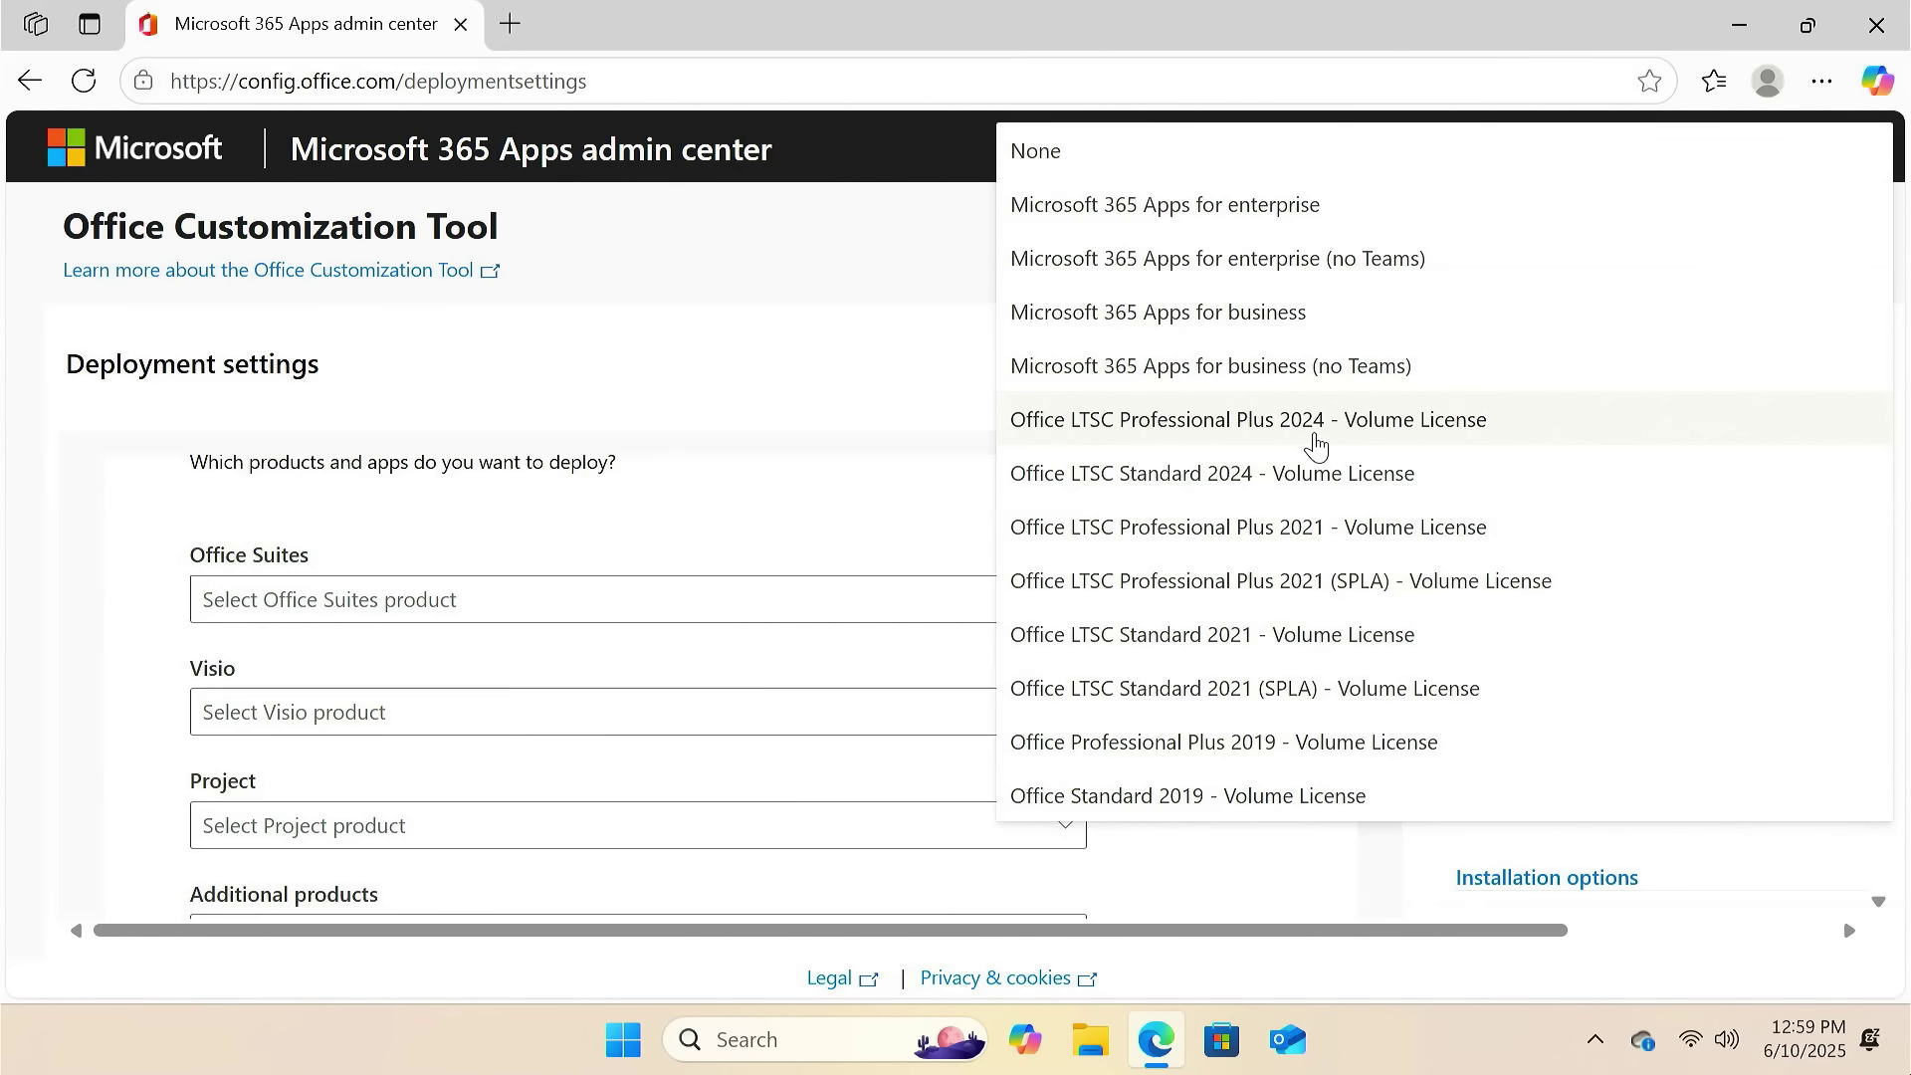
{"action": "left_click", "coordinate": [1313, 420]}
{"action": "scroll", "coordinate": [1225, 726], "scroll_direction": "down", "scroll_amount": 1}
{"action": "scroll", "coordinate": [1224, 726], "scroll_direction": "down", "scroll_amount": 1}
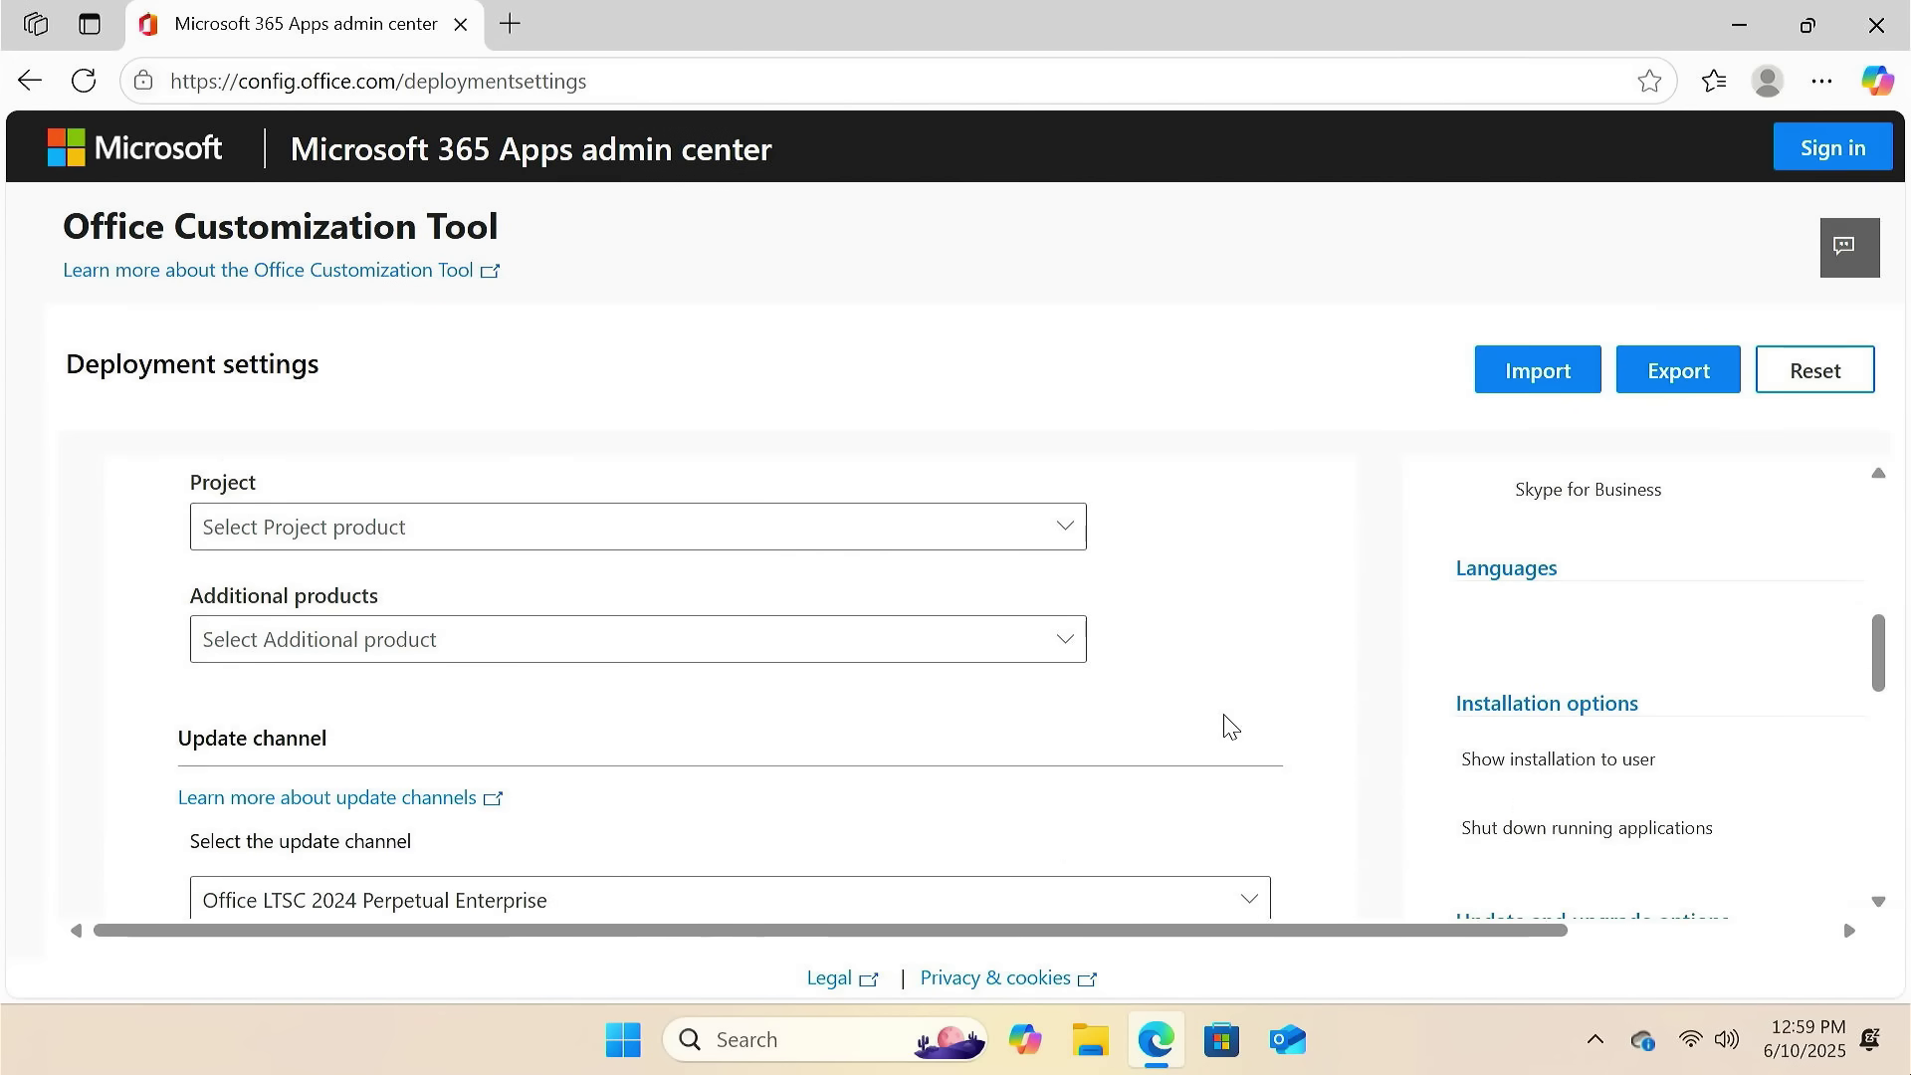
{"action": "scroll", "coordinate": [1224, 725], "scroll_direction": "down", "scroll_amount": 2}
{"action": "scroll", "coordinate": [1224, 726], "scroll_direction": "down", "scroll_amount": 1}
{"action": "scroll", "coordinate": [1224, 725], "scroll_direction": "down", "scroll_amount": 1}
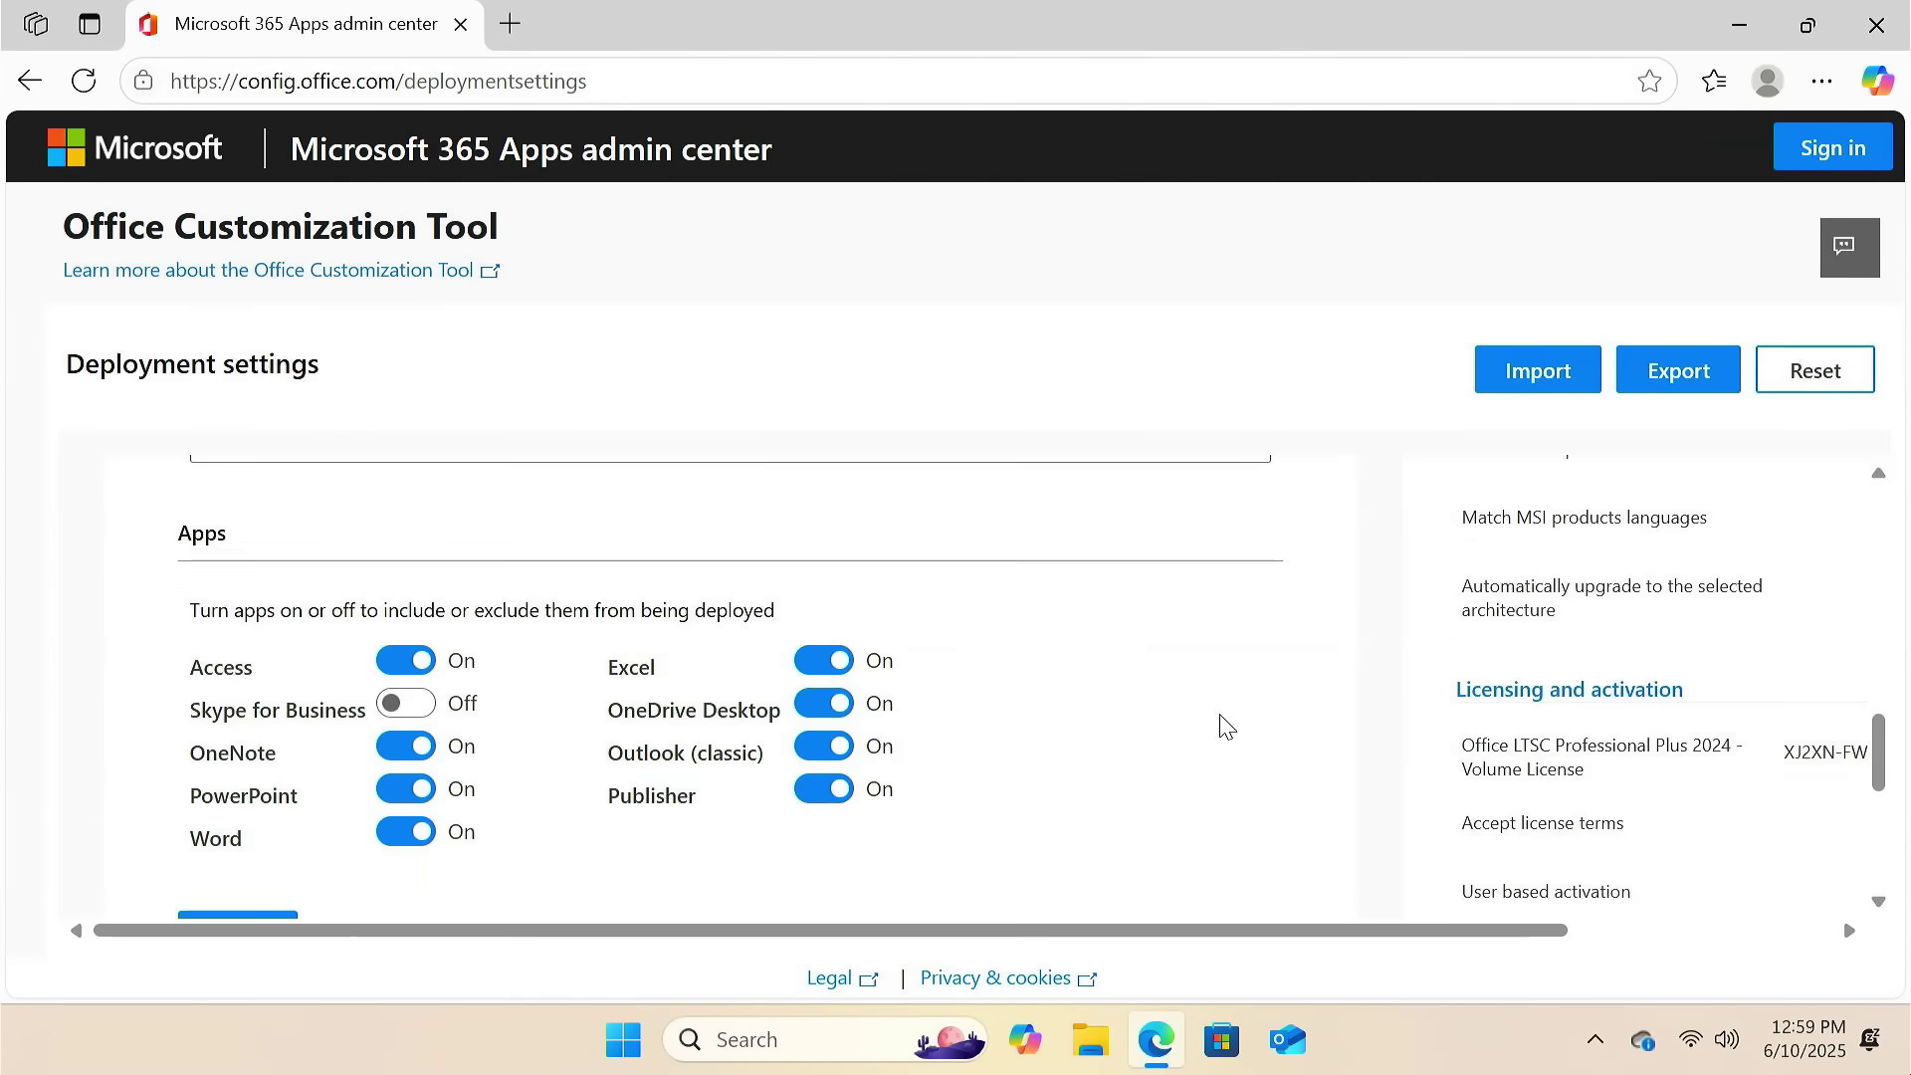
- Switch off Access, OneNote, OneDrive Desktop, Outlook (classic) and Publisher in Apps
{"action": "left_click_drag", "start_coordinate": [203, 530], "coordinate": [243, 547]}
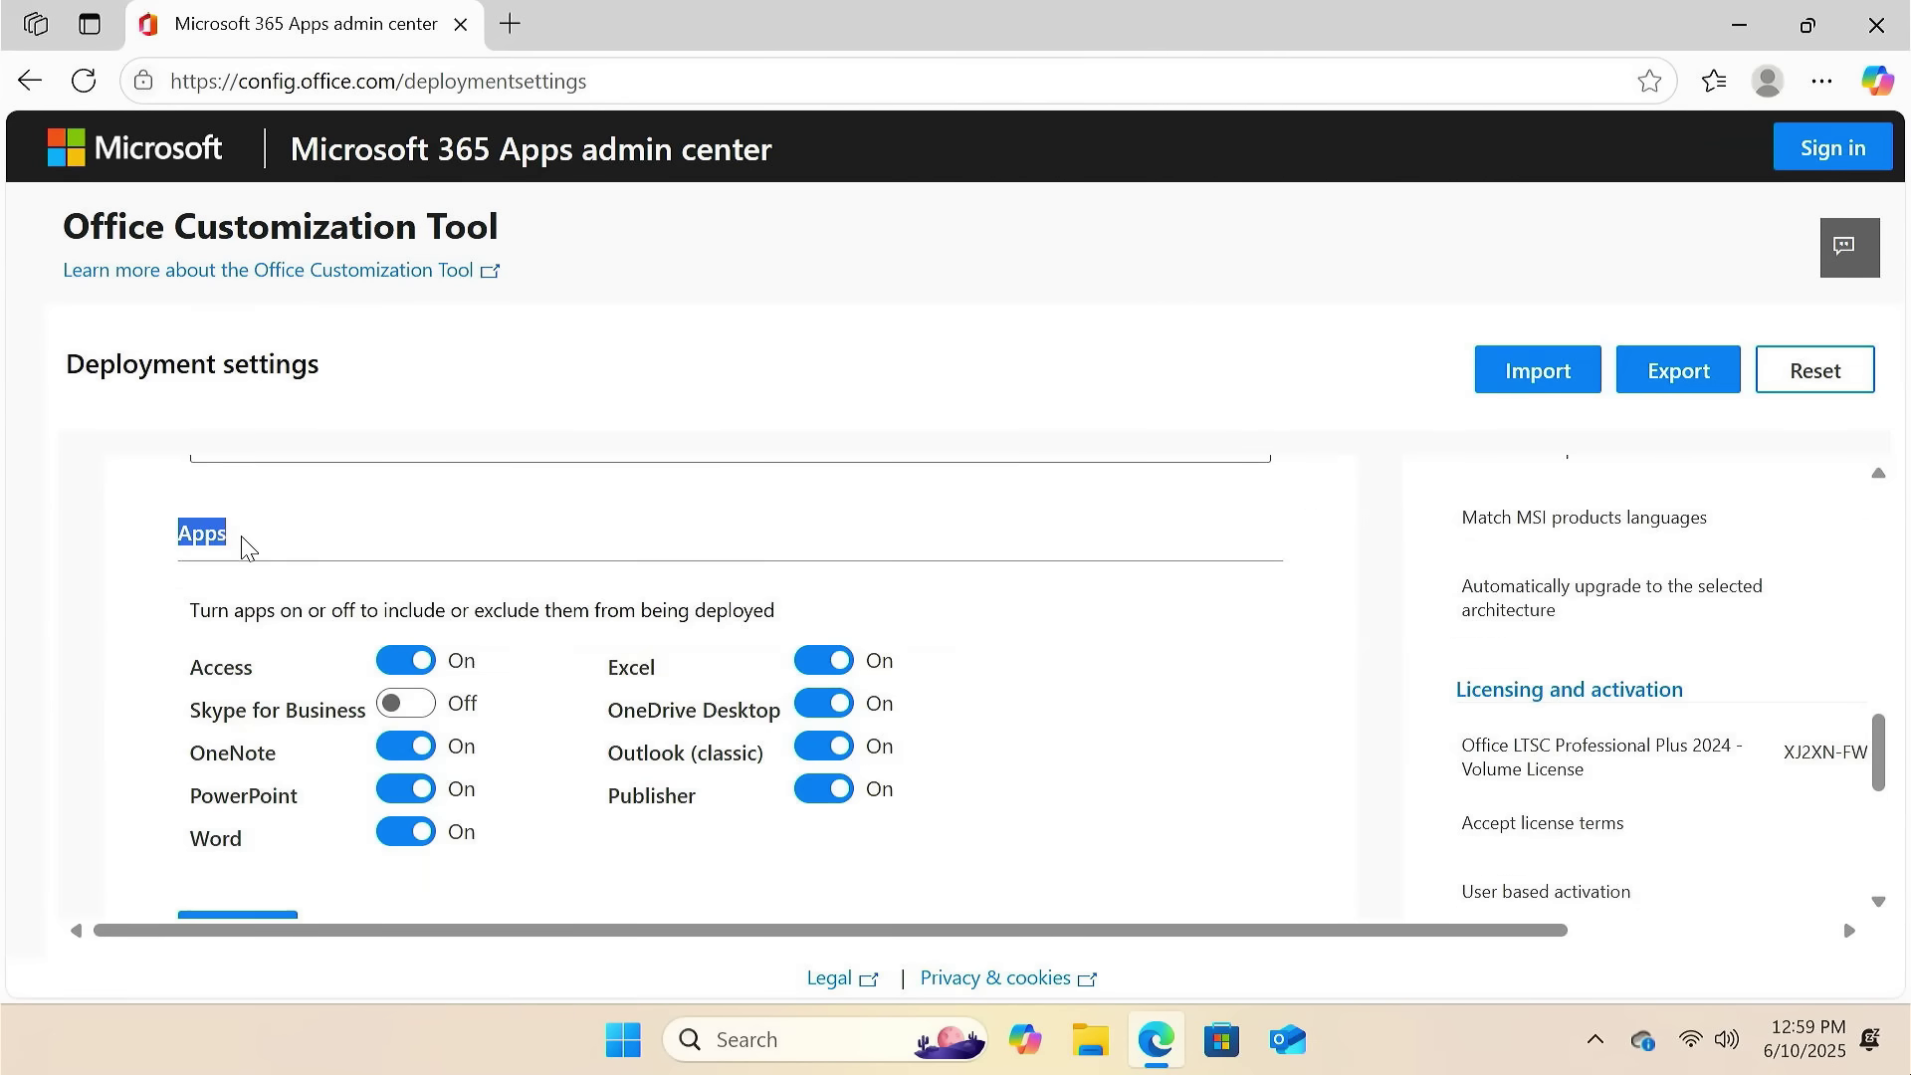
{"action": "left_click", "coordinate": [243, 547]}
{"action": "left_click", "coordinate": [405, 661]}
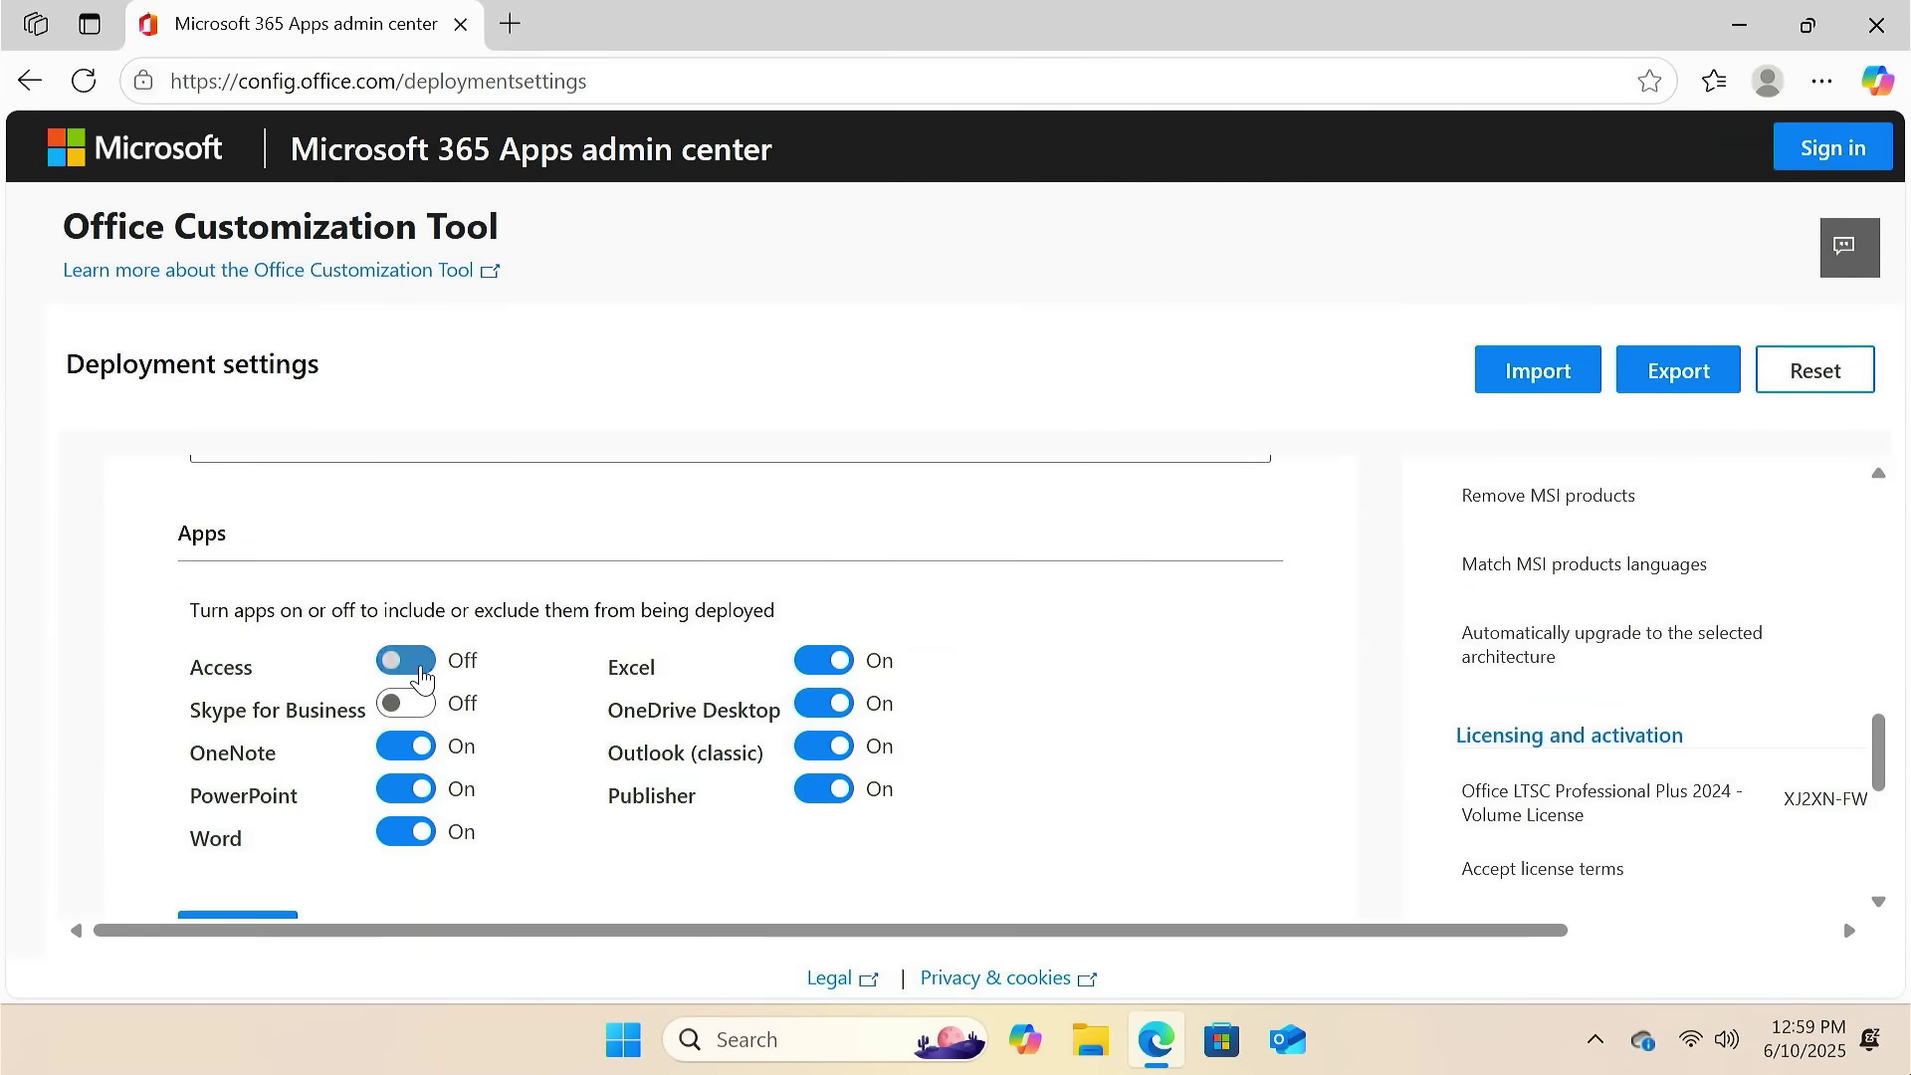
{"action": "left_click", "coordinate": [422, 753]}
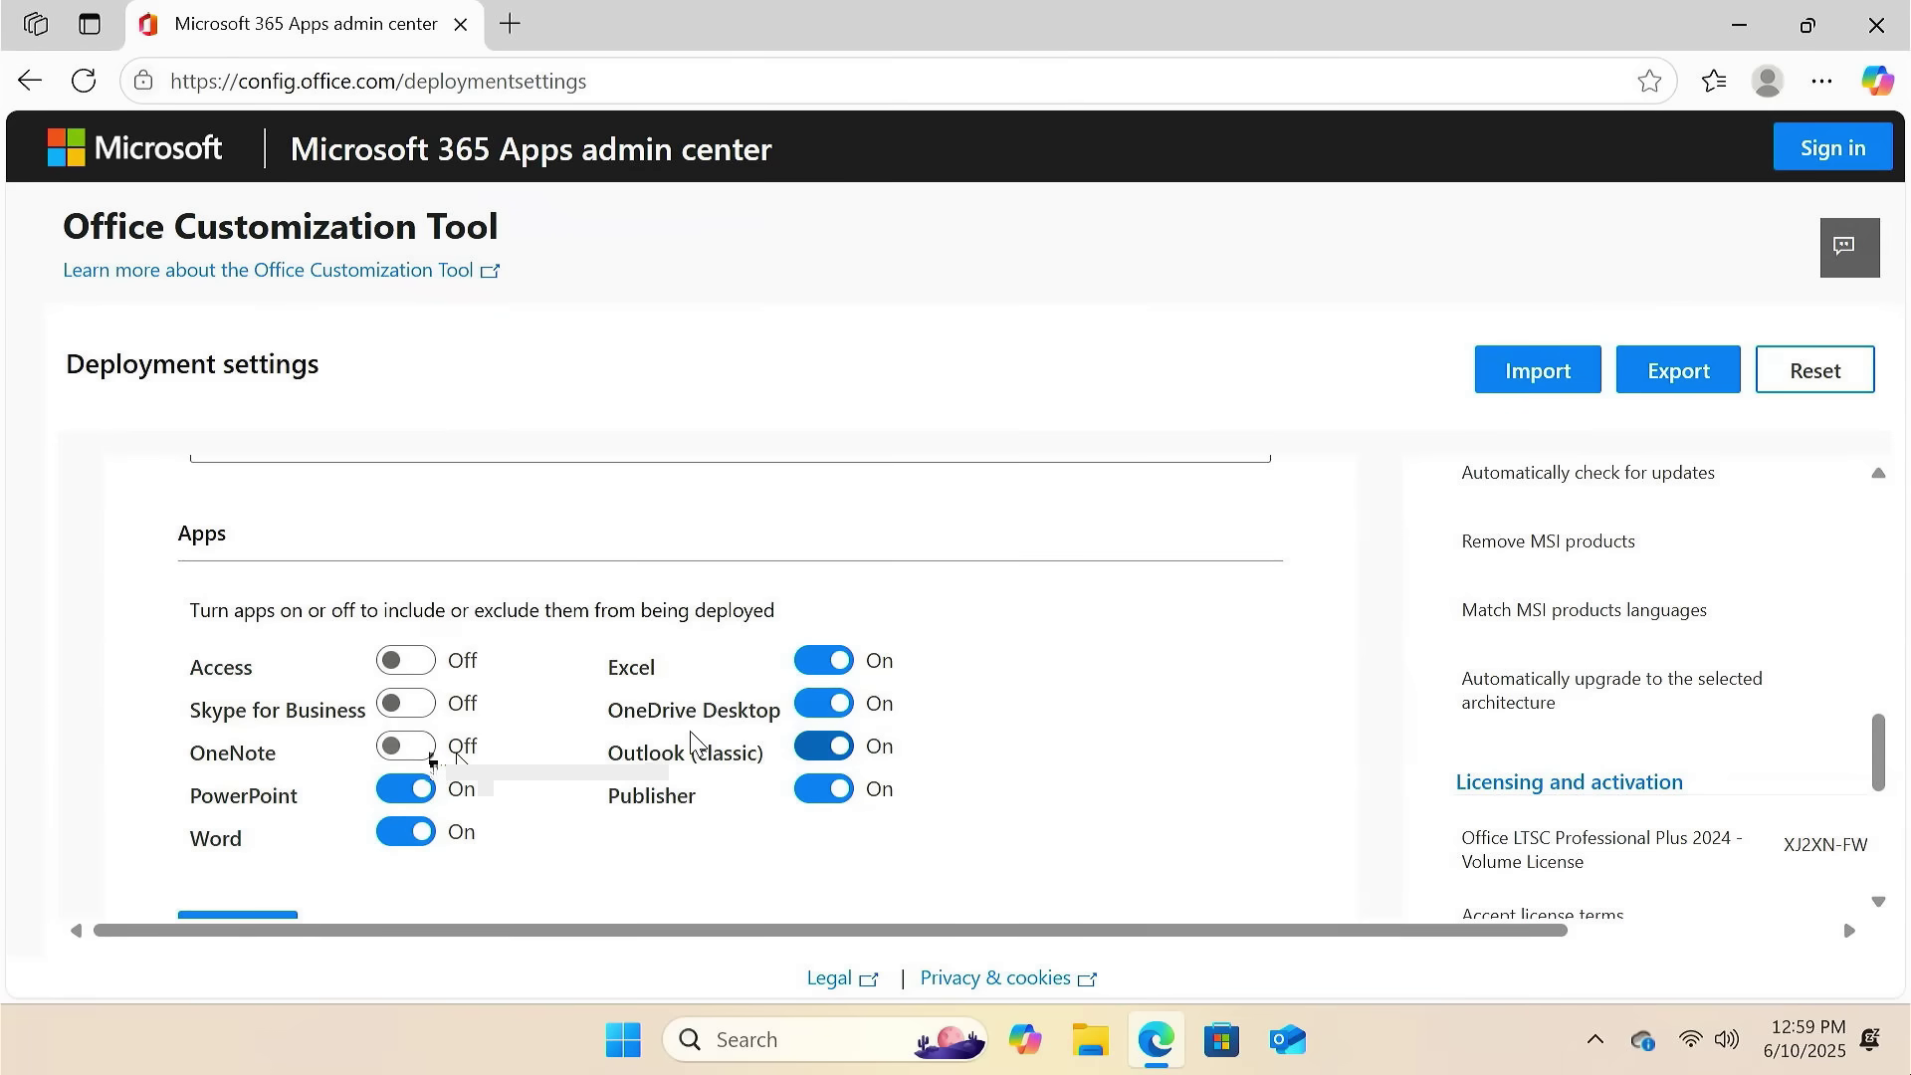
{"action": "left_click", "coordinate": [823, 703]}
{"action": "left_click", "coordinate": [826, 742]}
{"action": "left_click", "coordinate": [821, 792]}
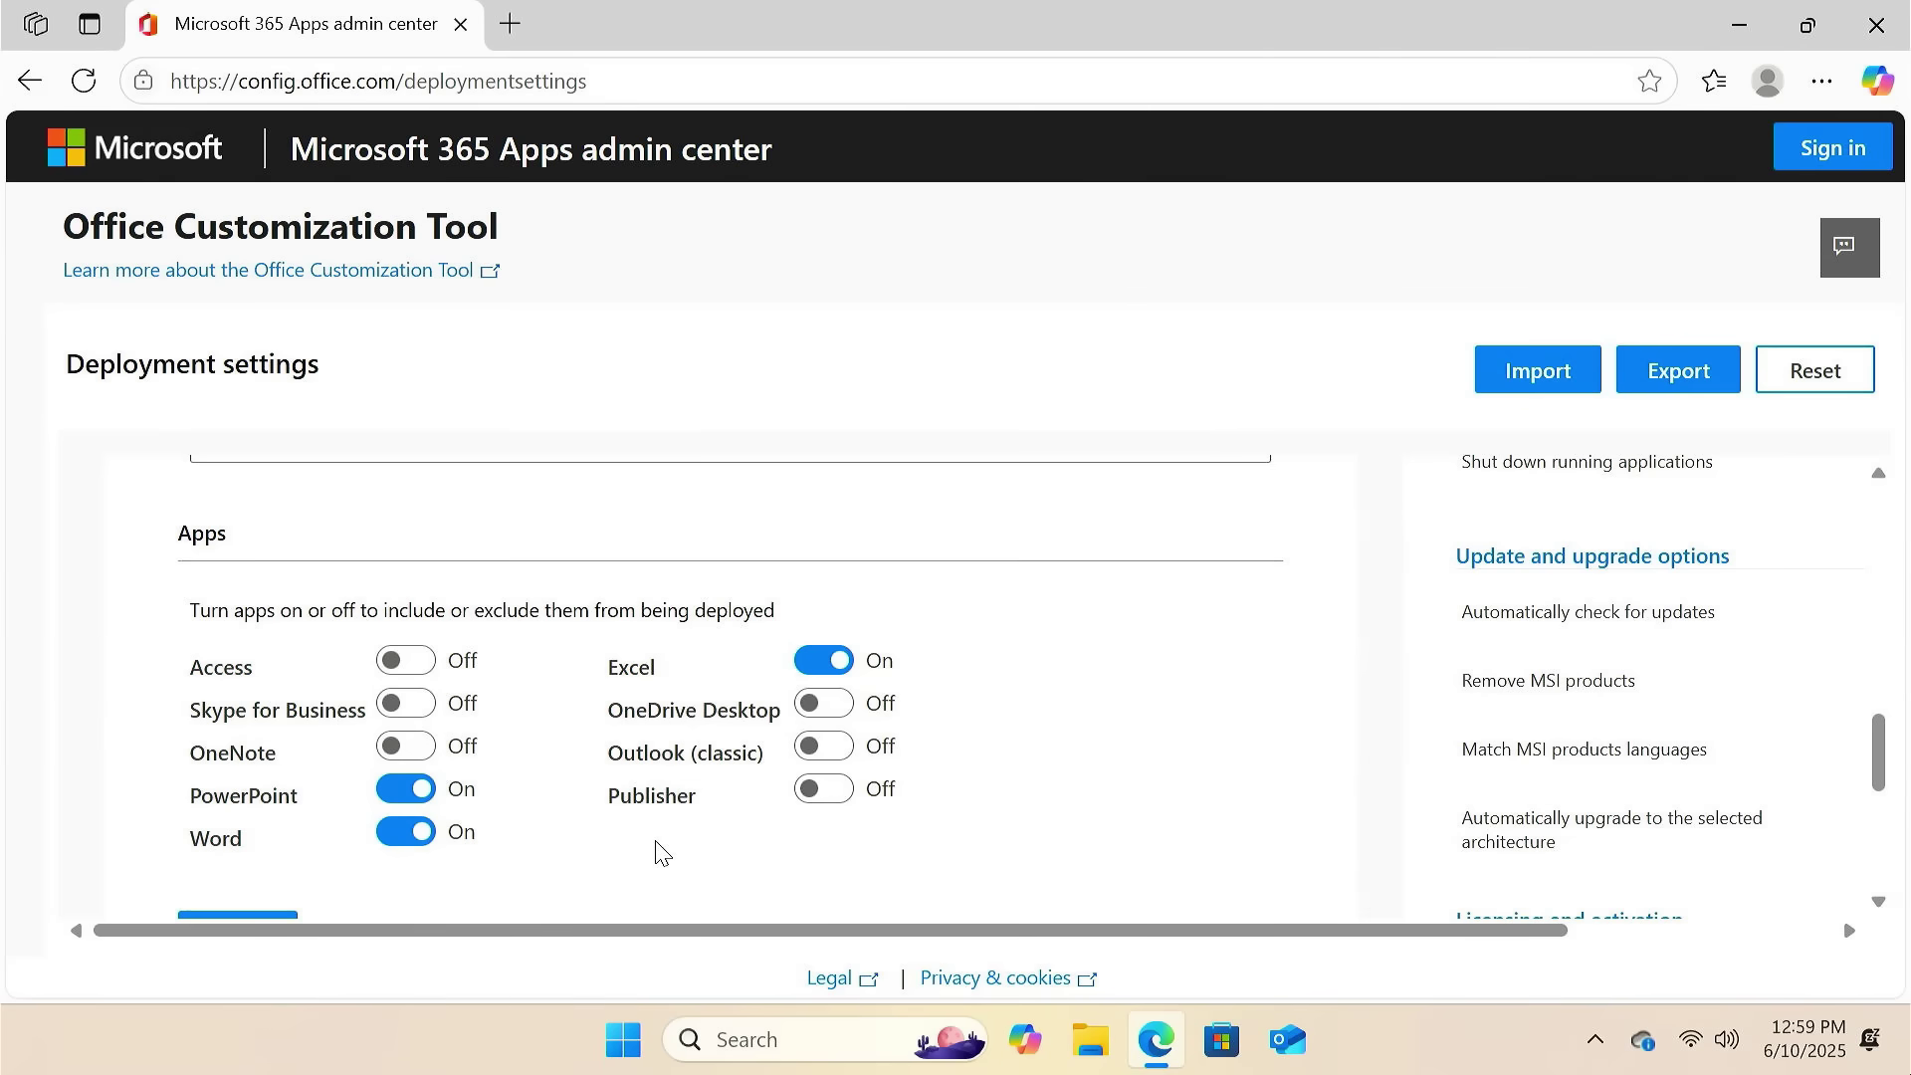
{"action": "scroll", "coordinate": [658, 851], "scroll_direction": "down", "scroll_amount": 1}
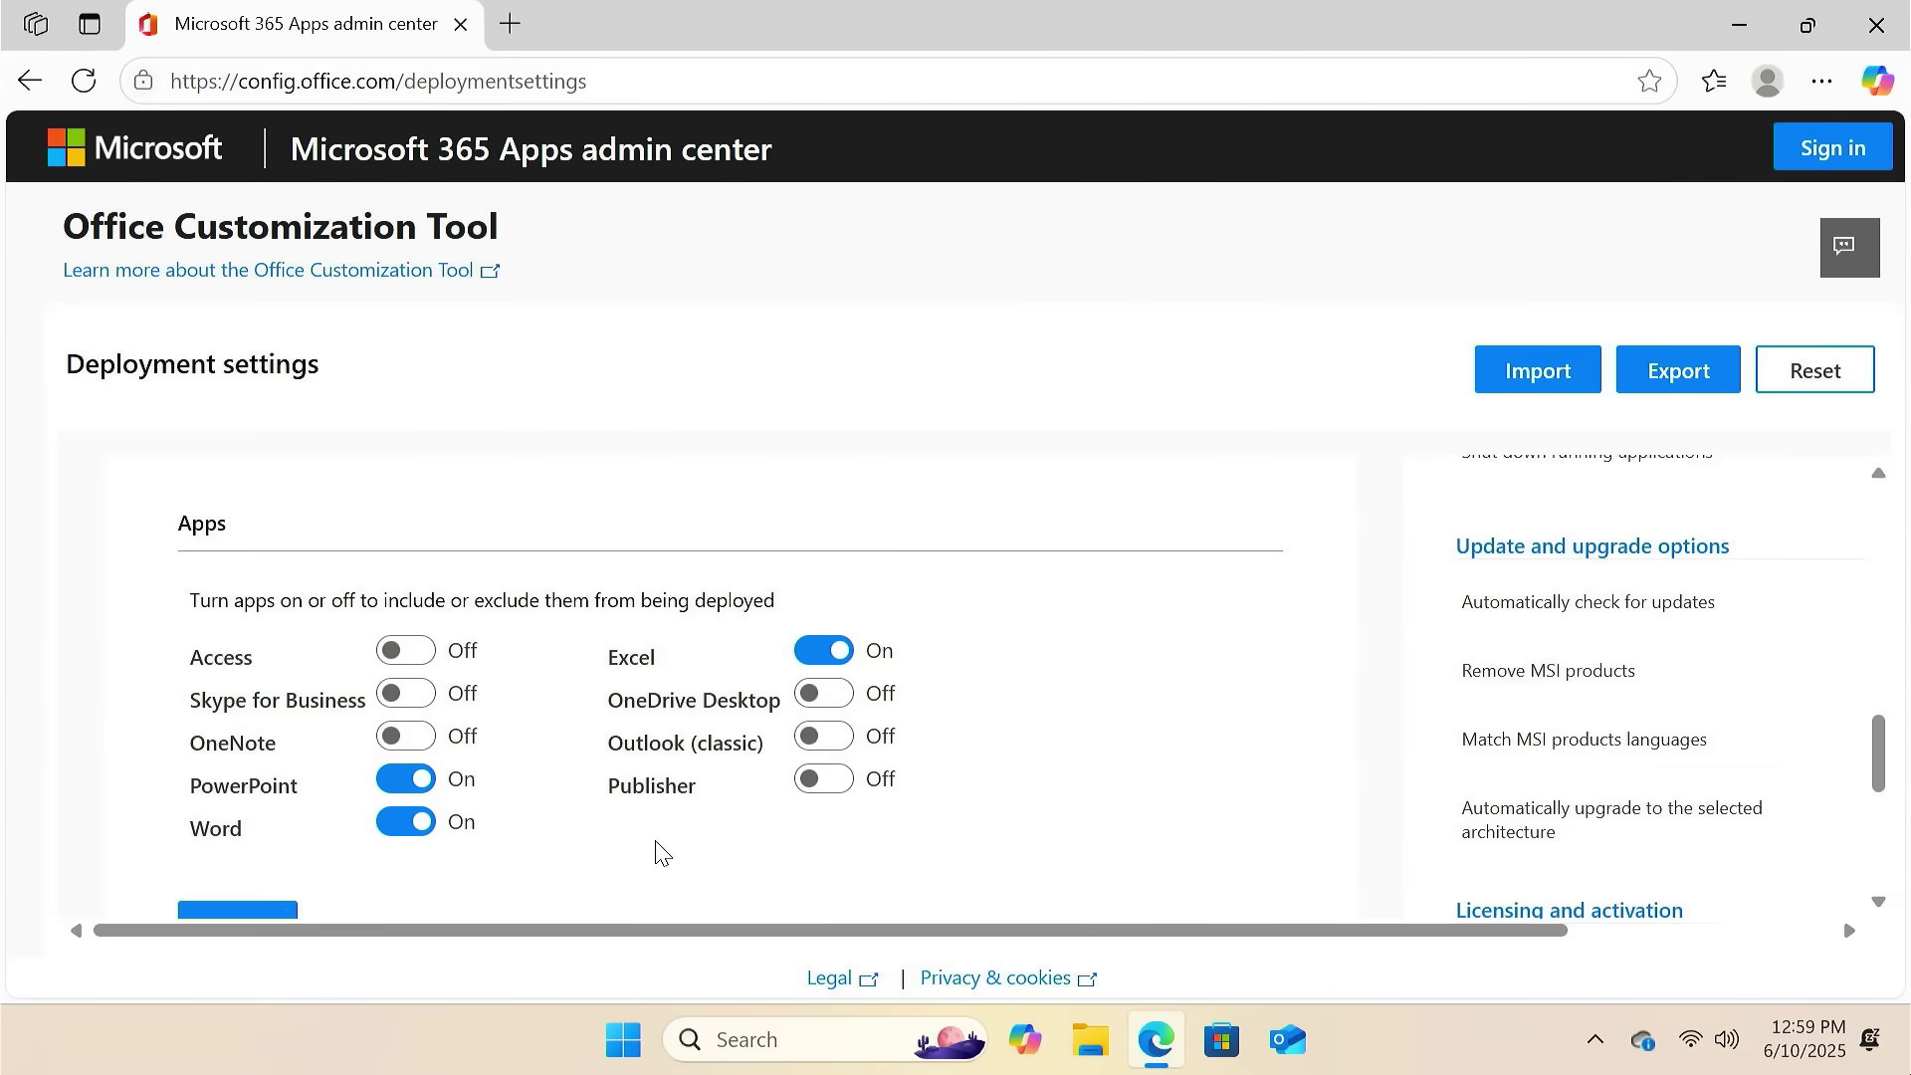
{"action": "scroll", "coordinate": [658, 850], "scroll_direction": "down", "scroll_amount": 2}
- Set the primary language to English (United States)
{"action": "left_click", "coordinate": [331, 732]}
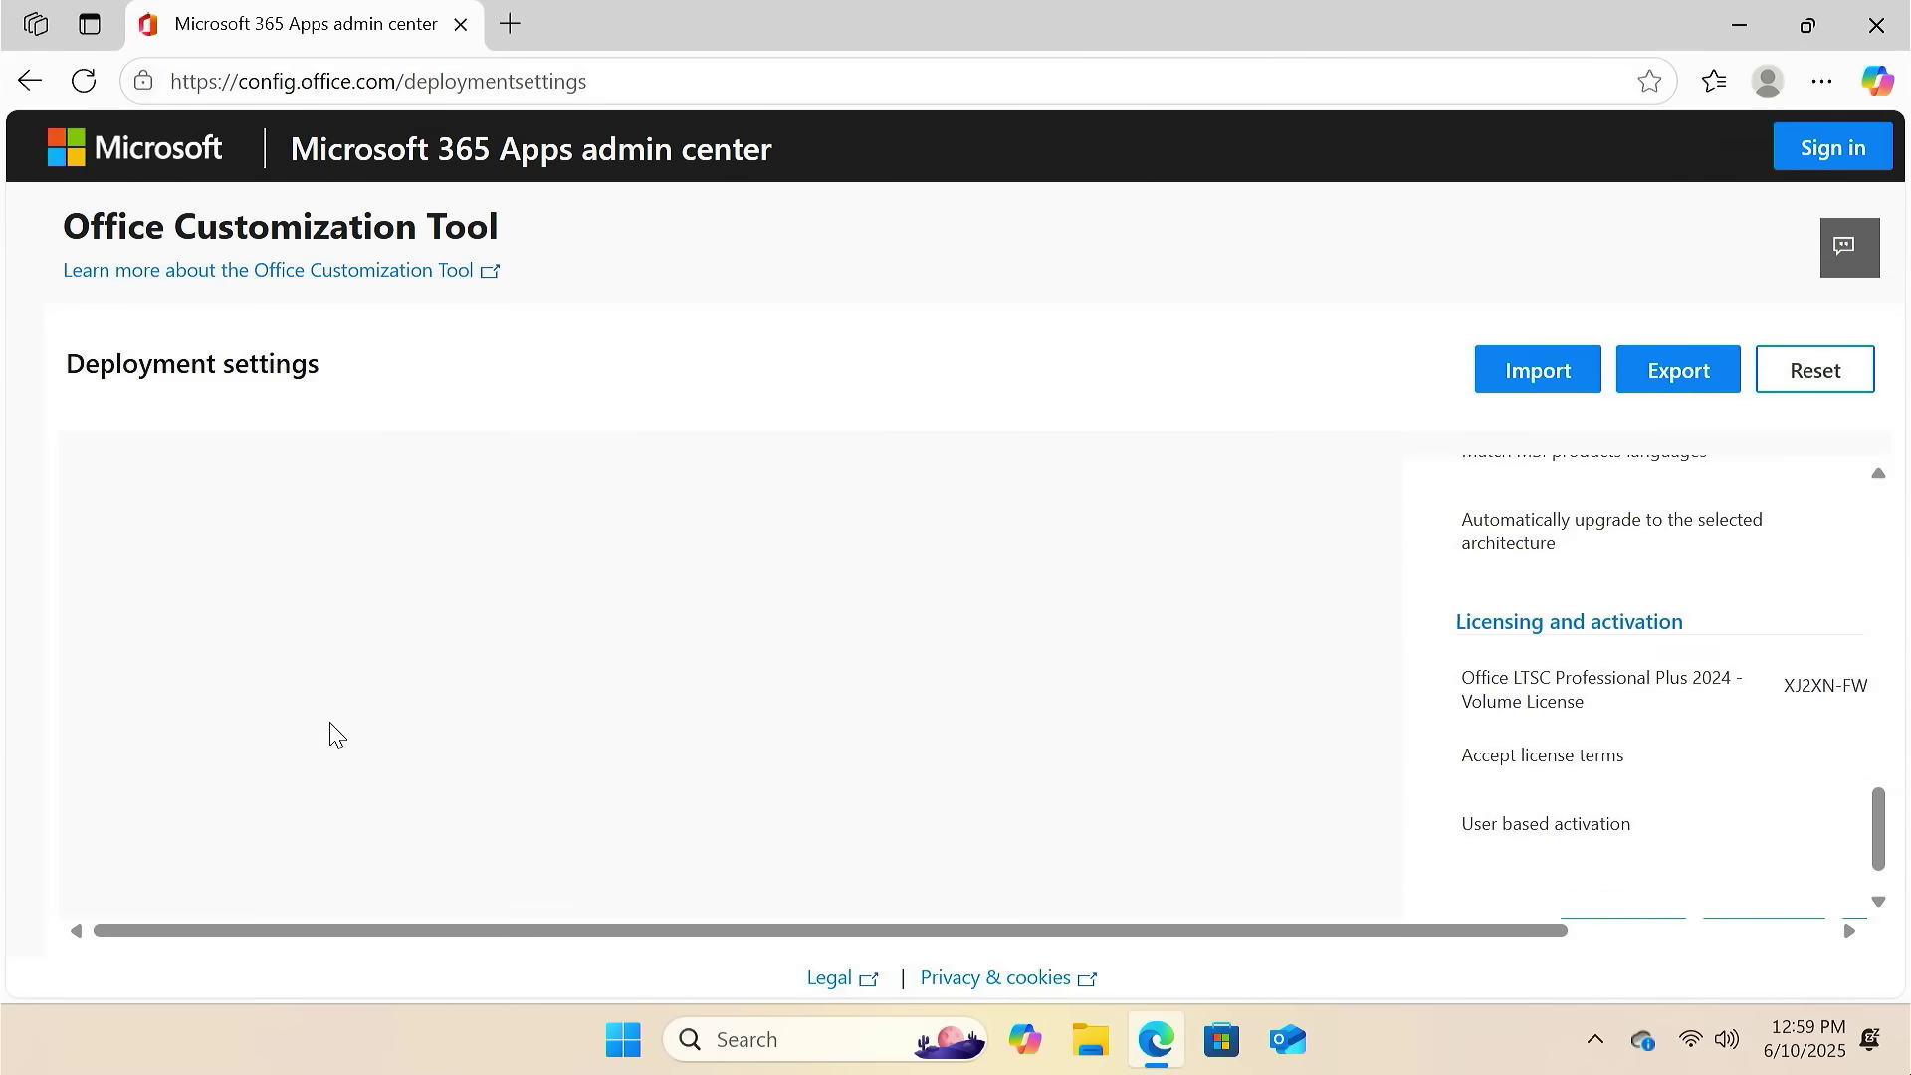
{"action": "left_click", "coordinate": [400, 795]}
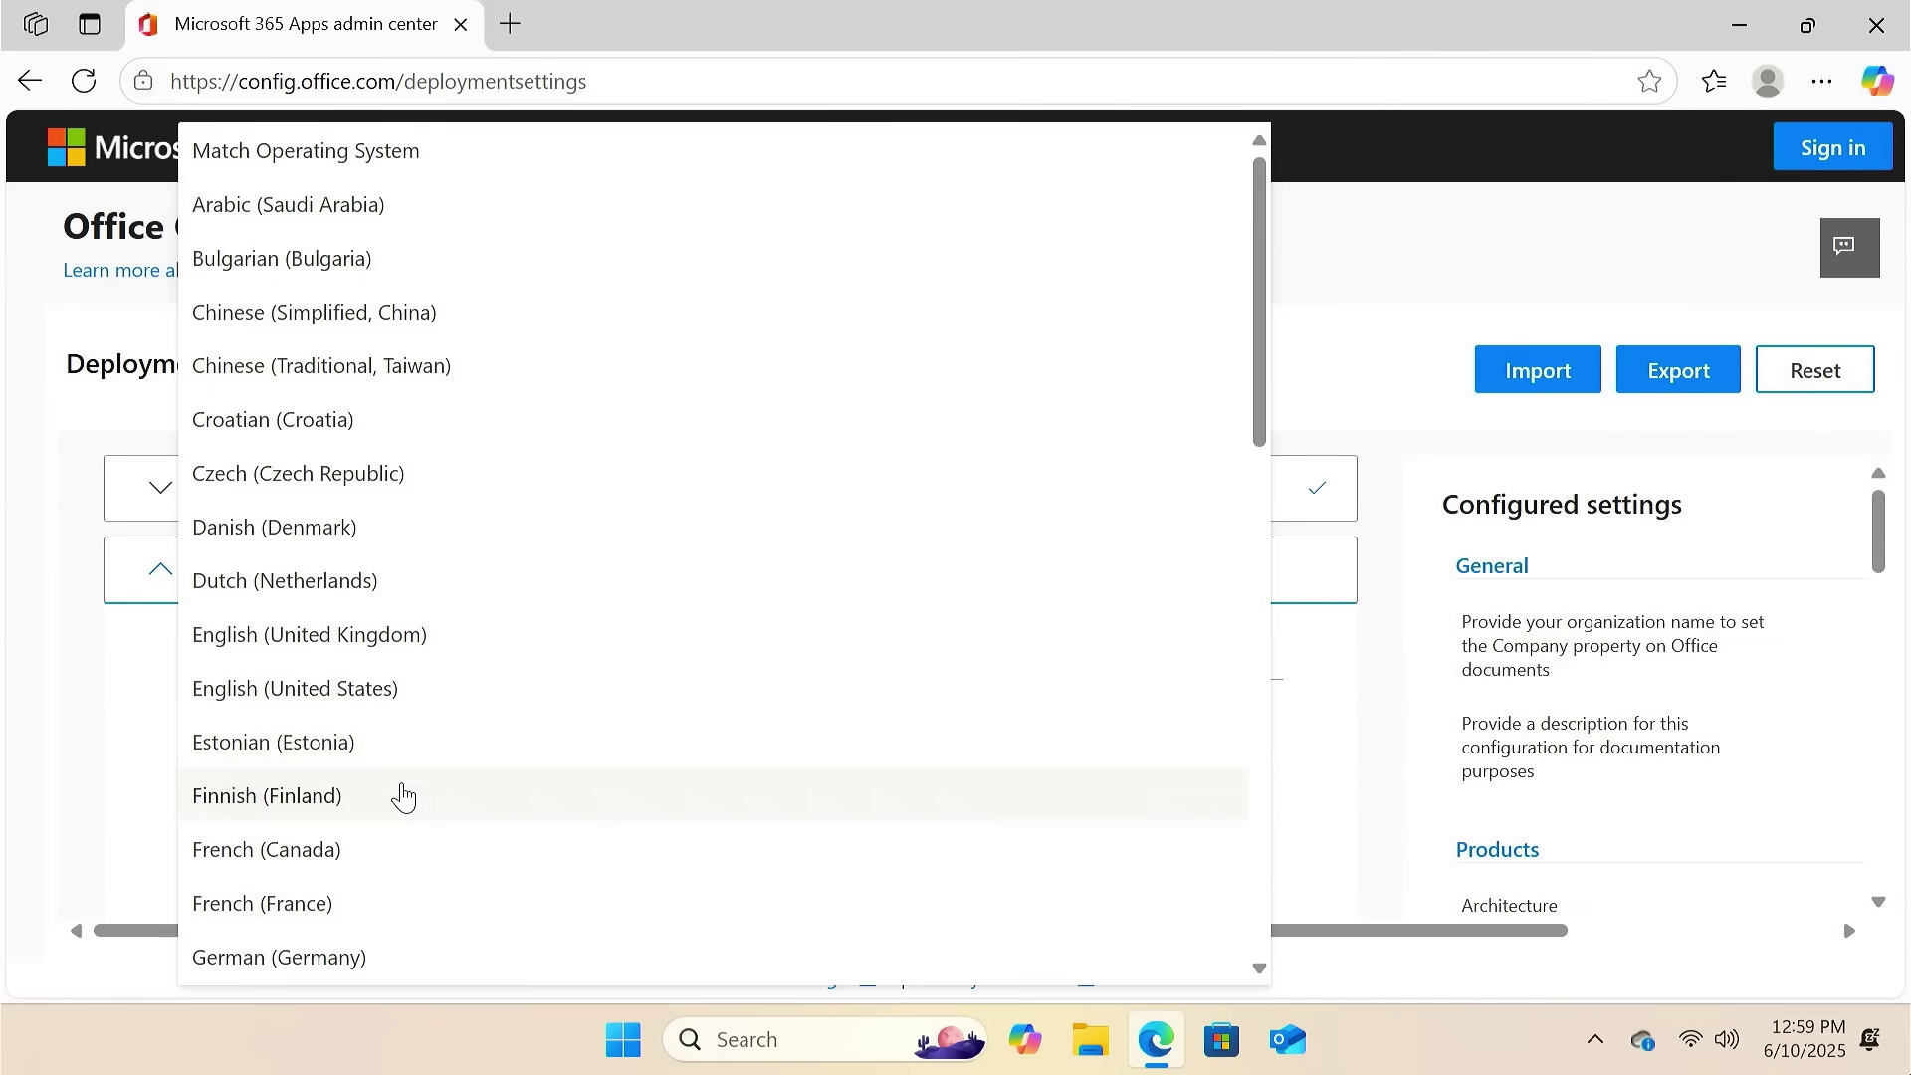
{"action": "left_click", "coordinate": [386, 701]}
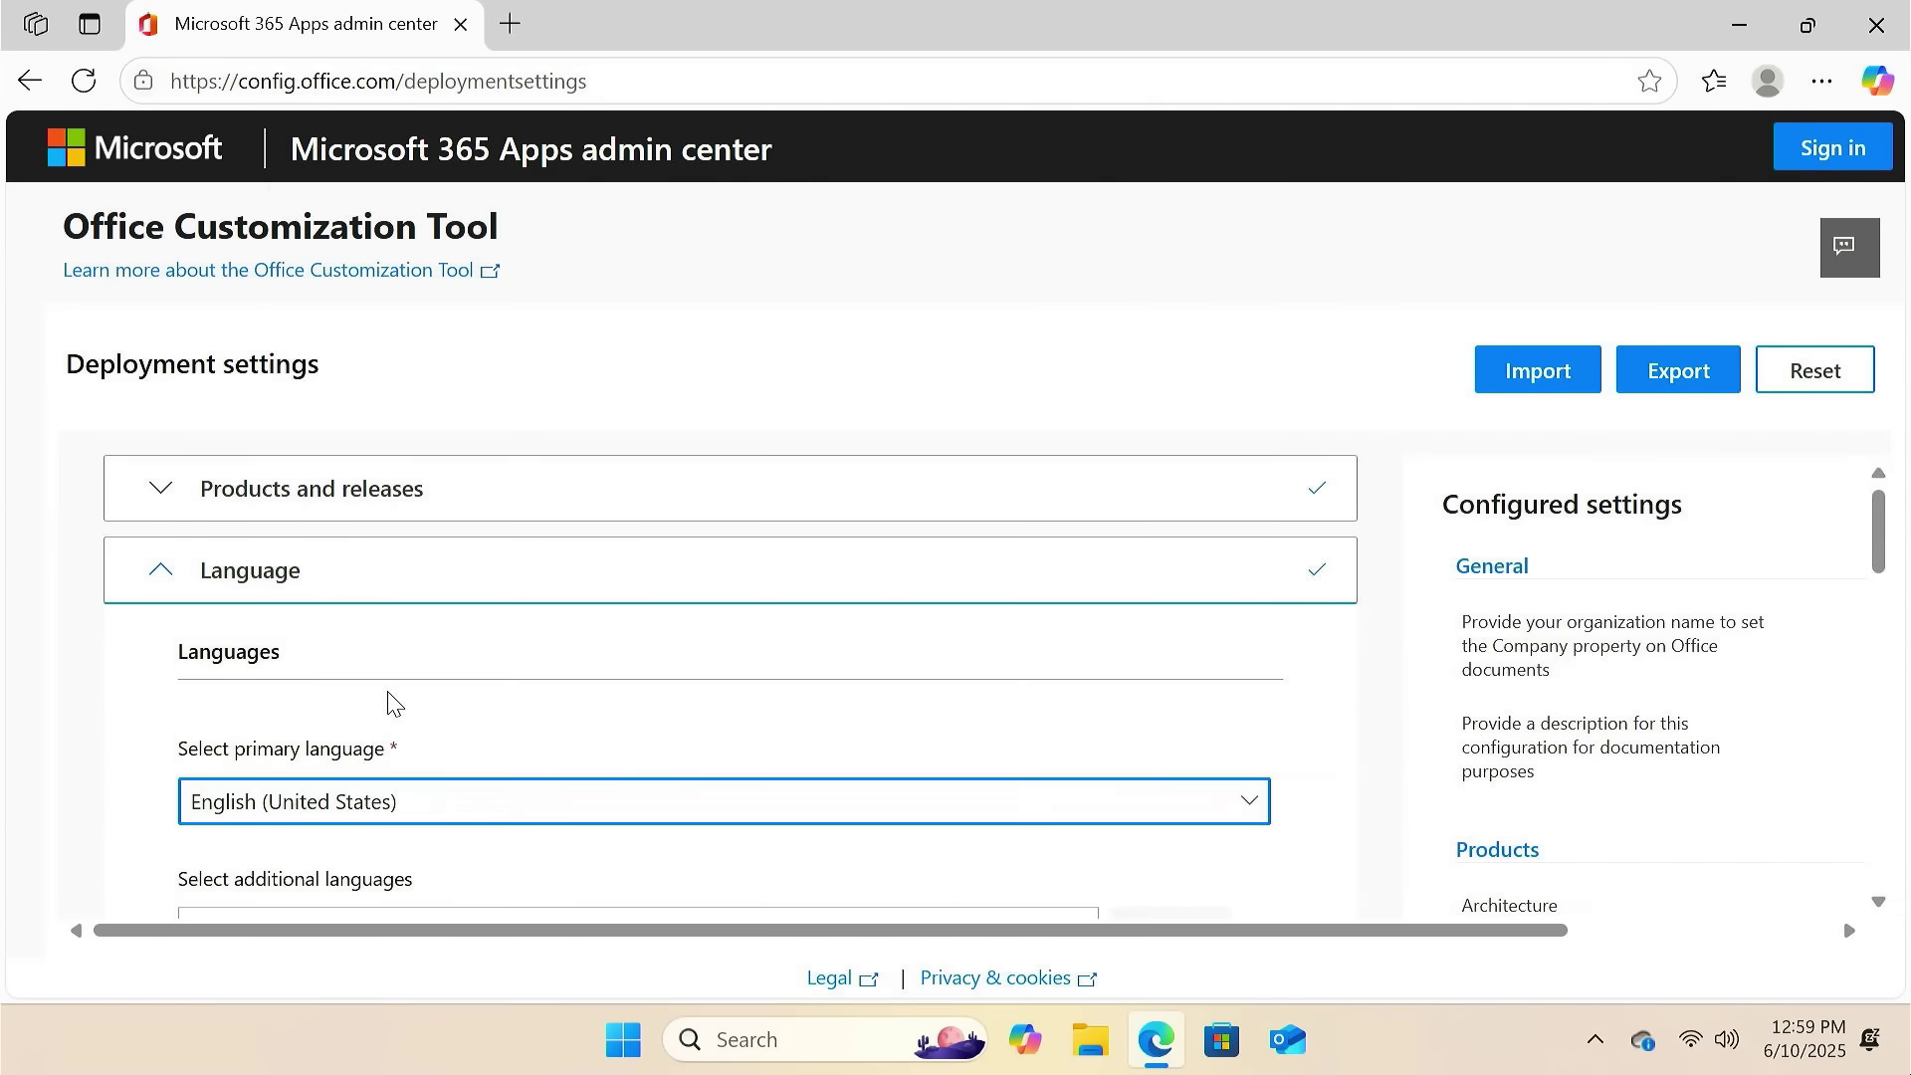
{"action": "key", "text": "shift+Tab"}
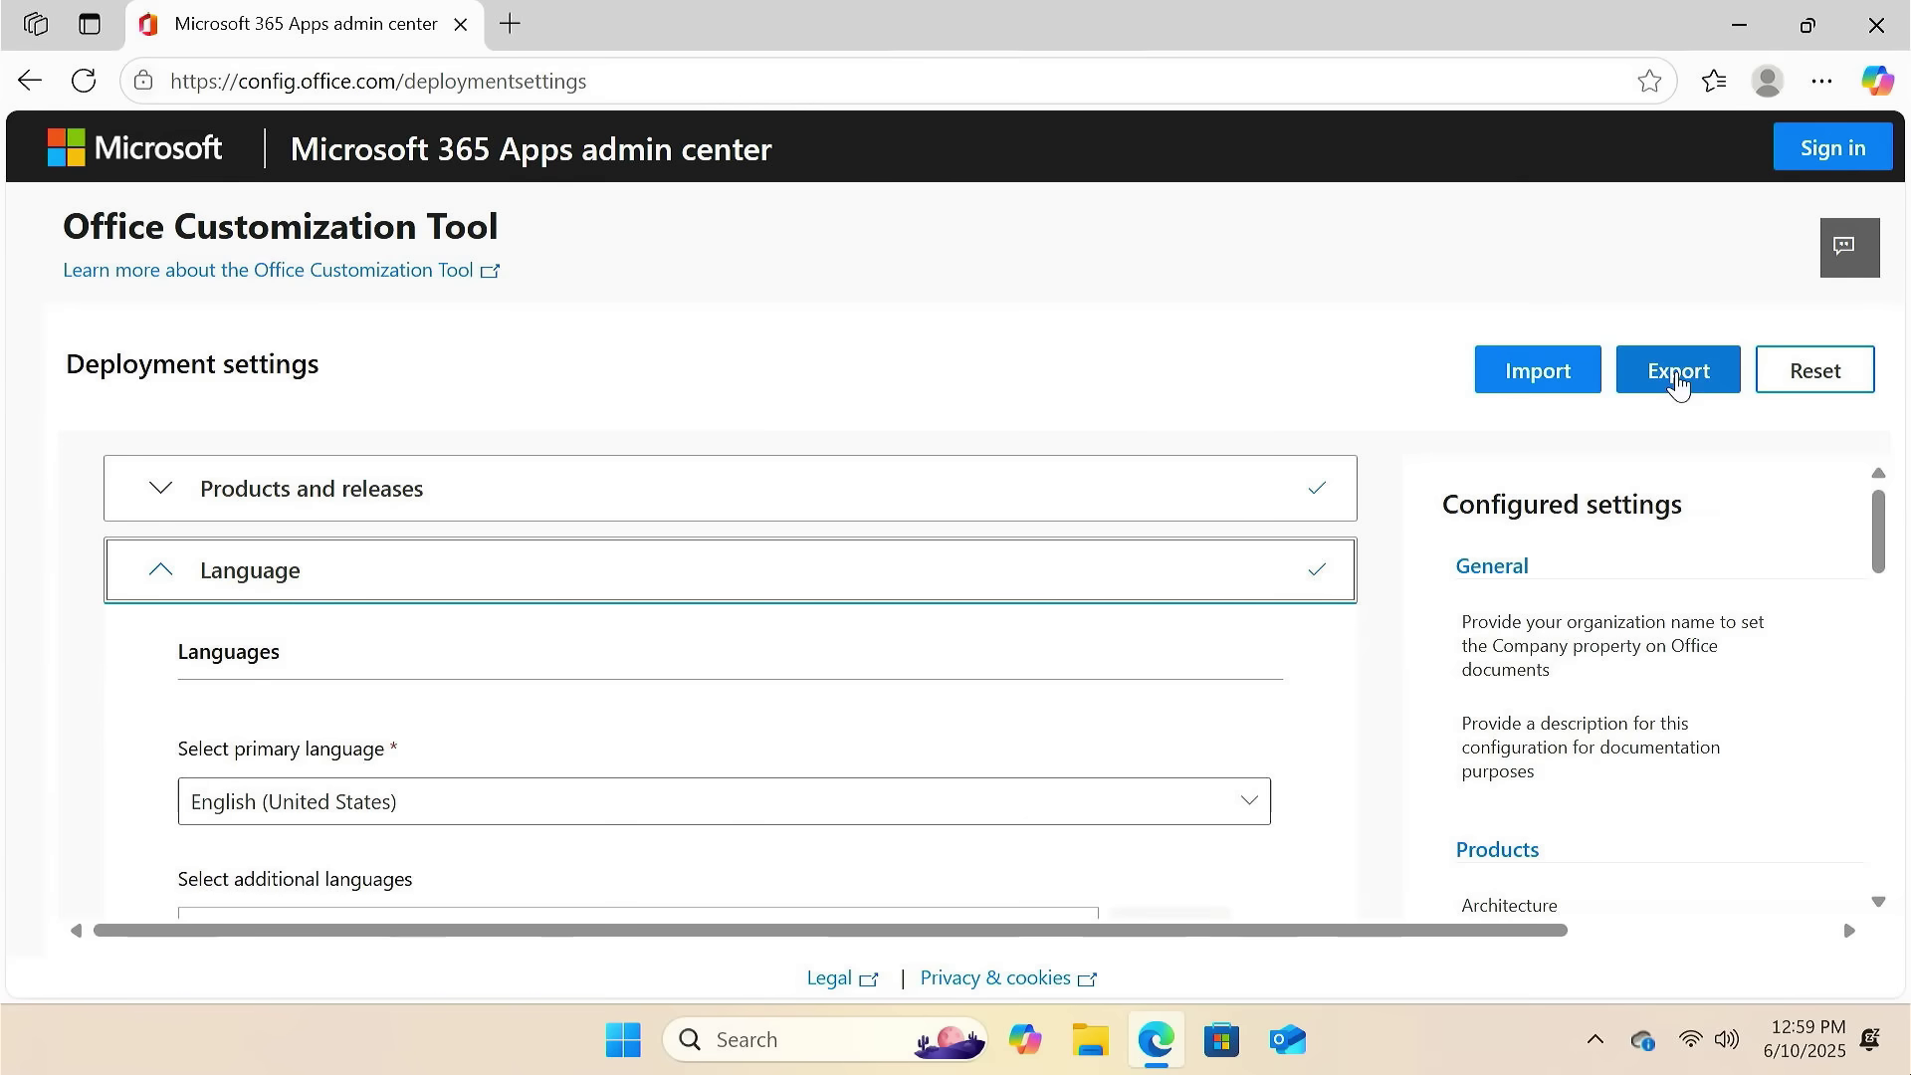
- Export Configuration.xml with Office Open XML default formats, accepting the license, and keep the download
{"action": "left_click", "coordinate": [1677, 383]}
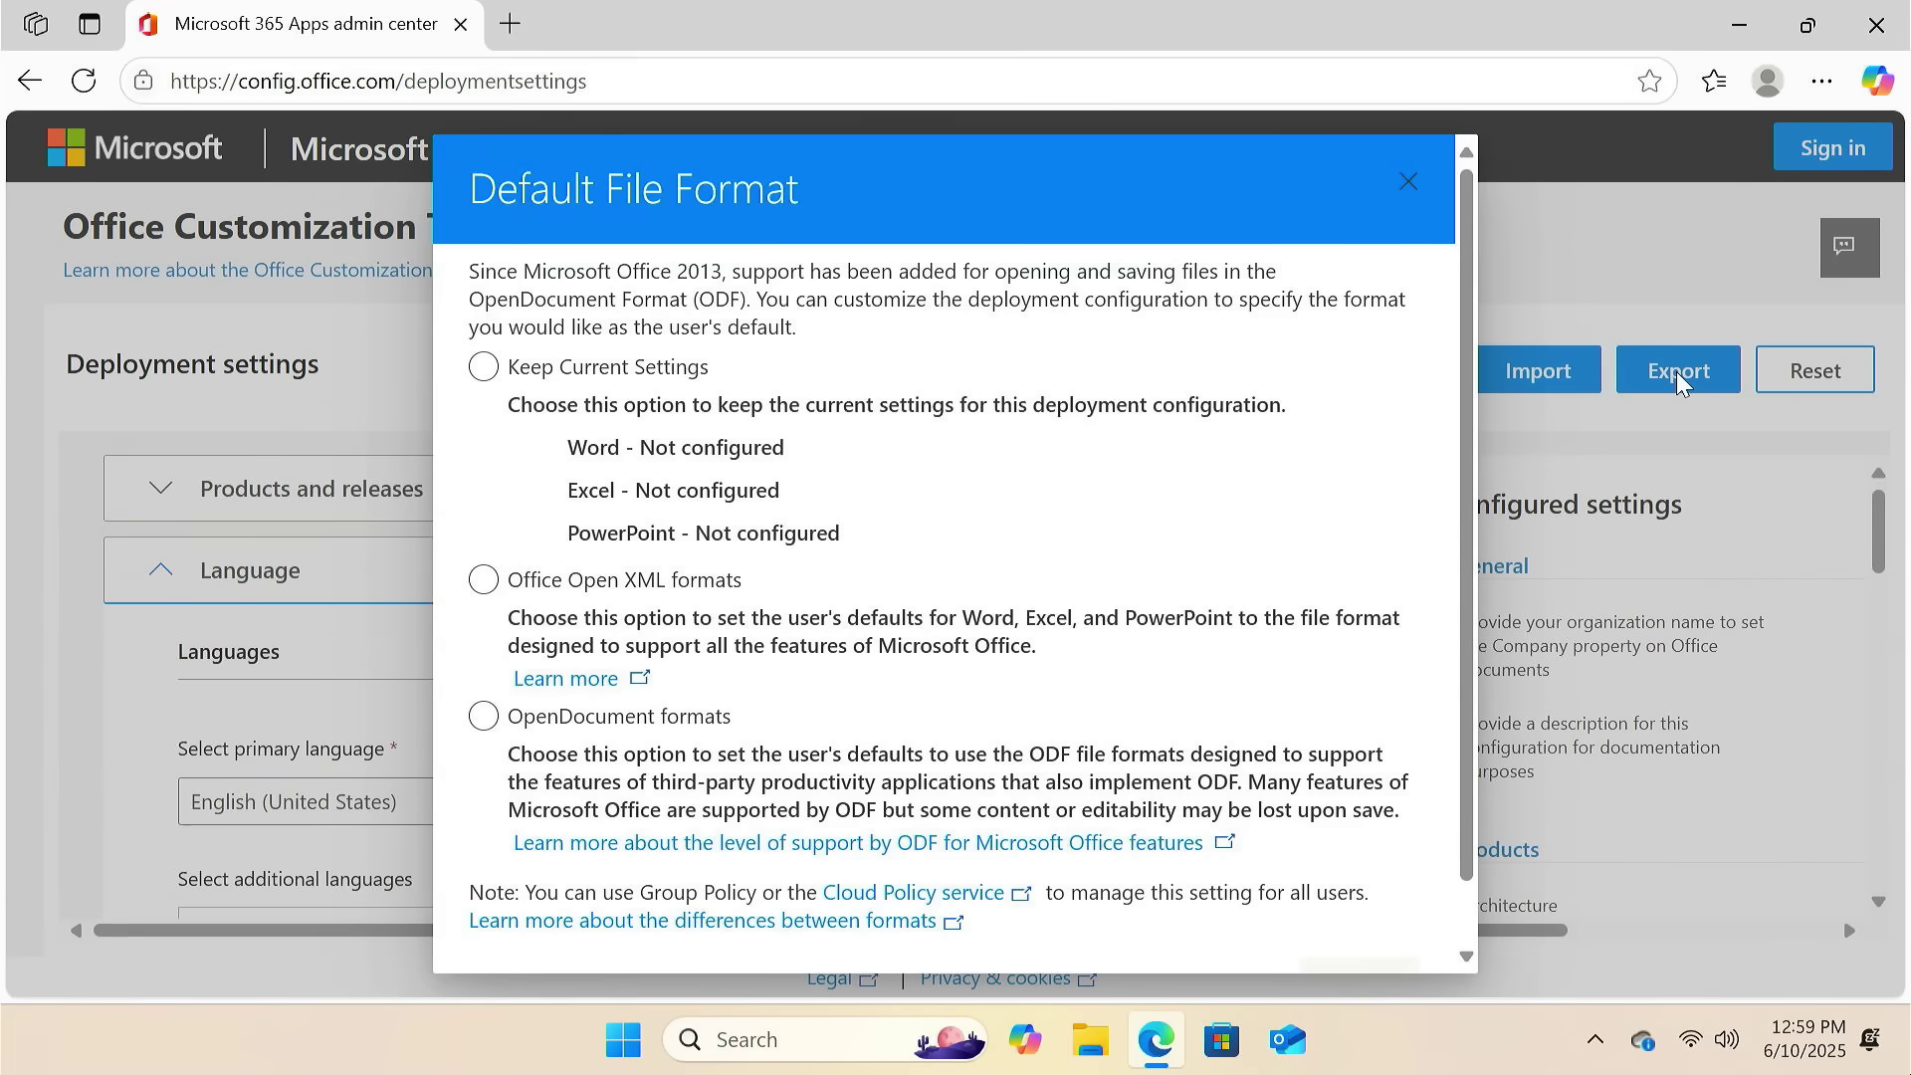
{"action": "left_click", "coordinate": [542, 582]}
{"action": "scroll", "coordinate": [1338, 842], "scroll_direction": "down", "scroll_amount": 1}
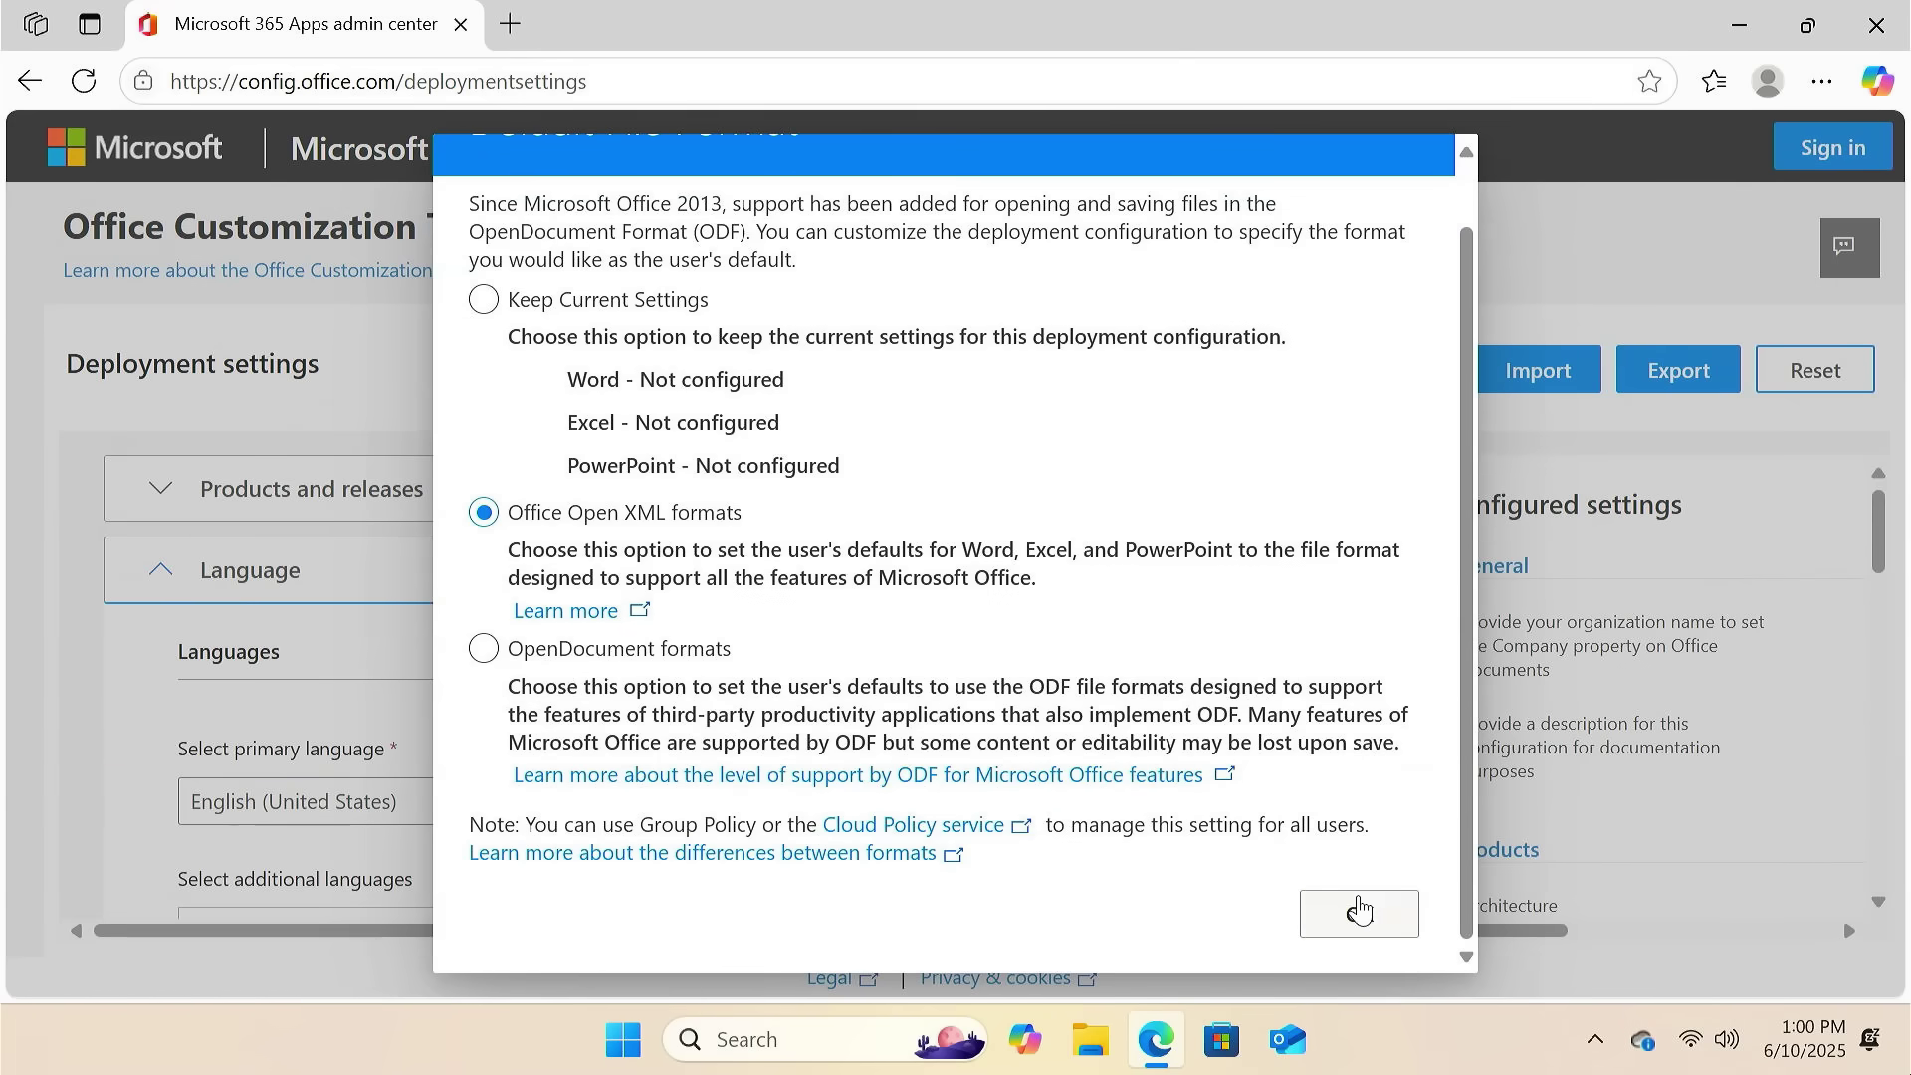
{"action": "left_click", "coordinate": [1360, 915]}
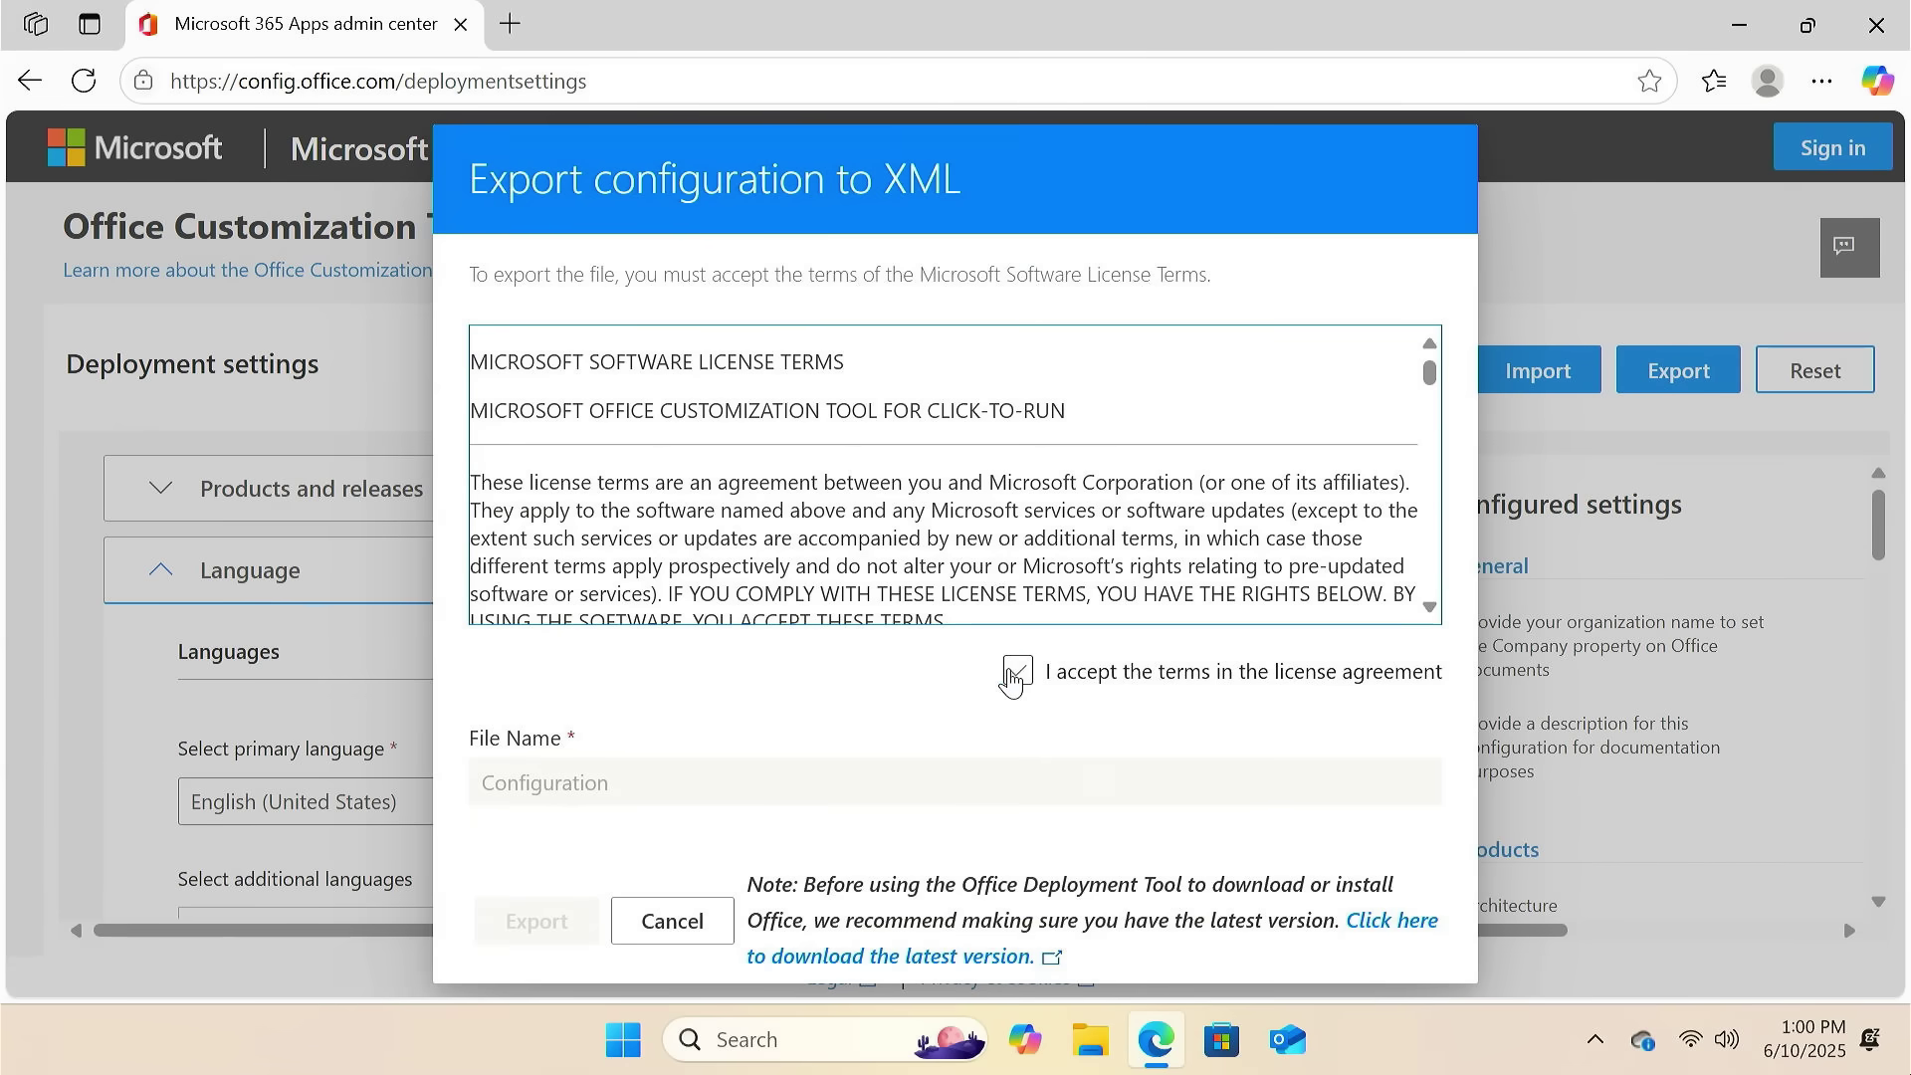
{"action": "left_click", "coordinate": [1016, 673]}
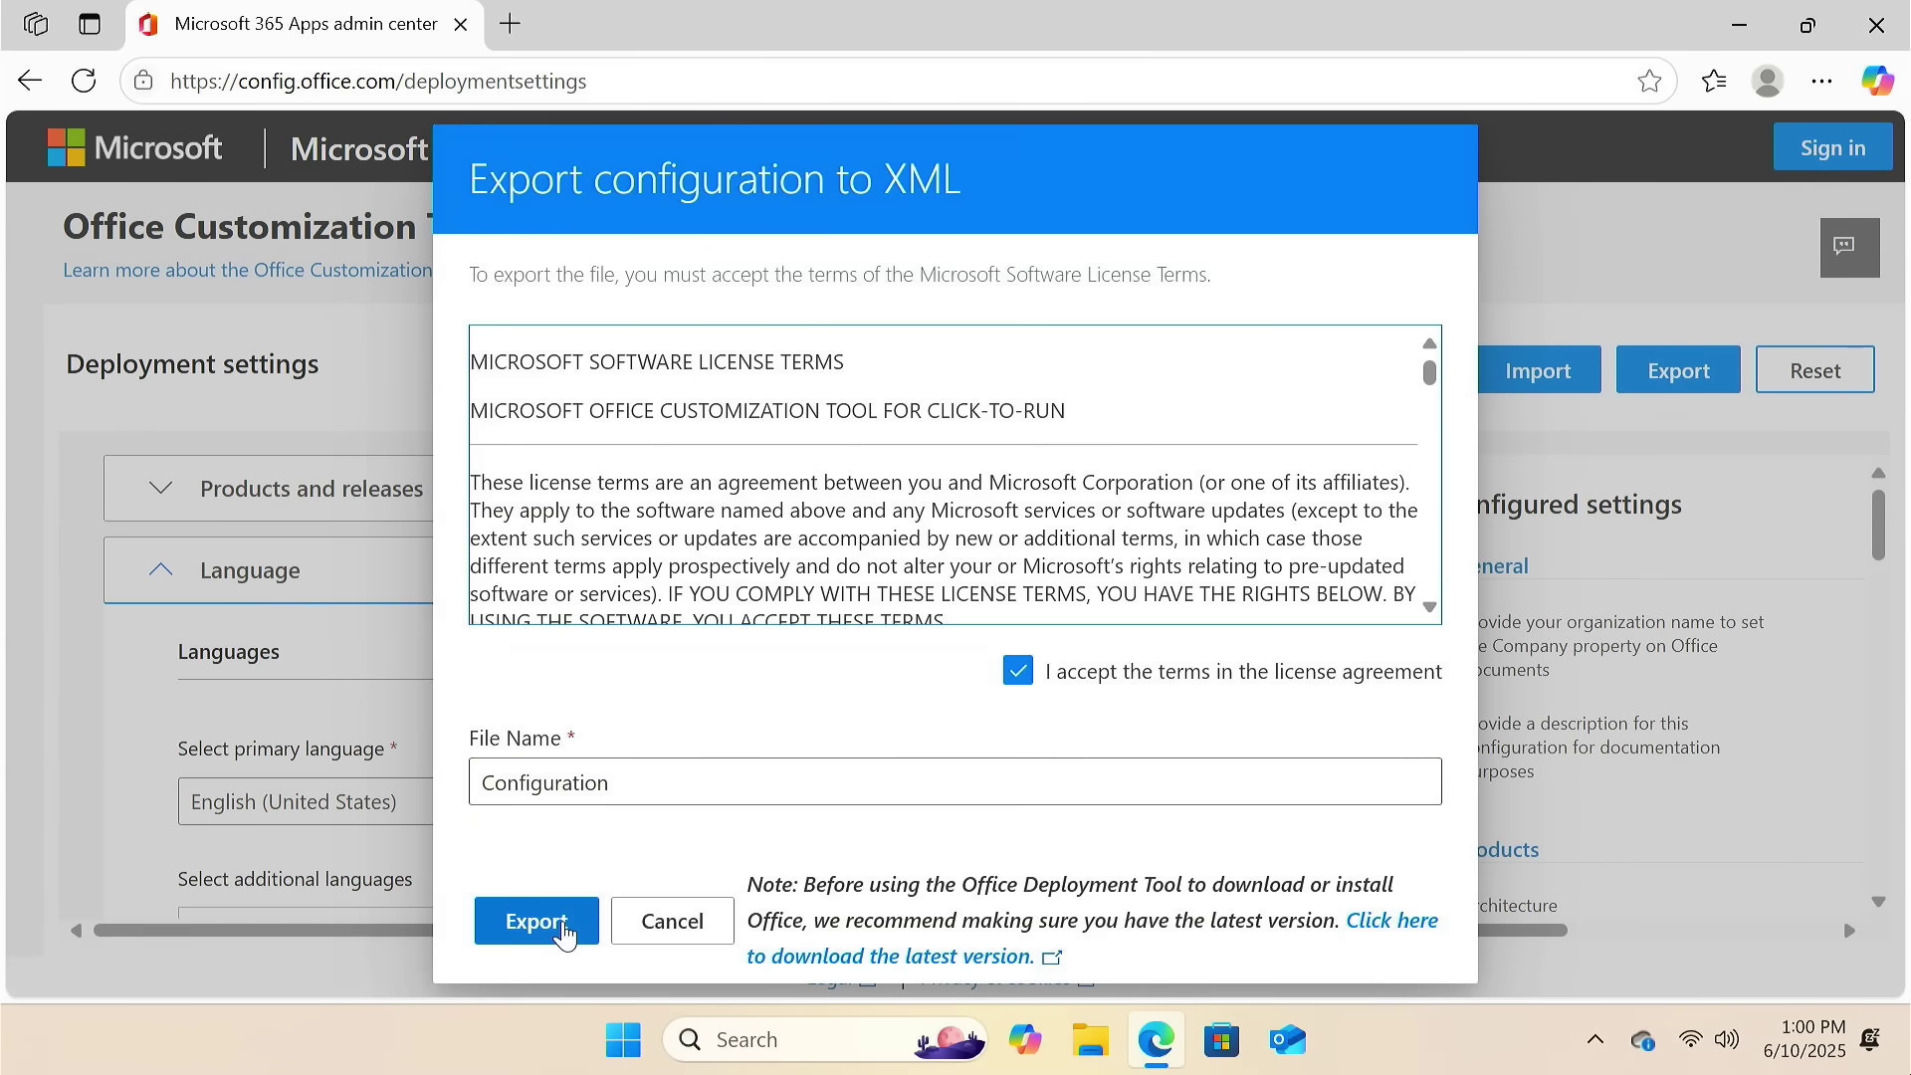
{"action": "left_click", "coordinate": [561, 925]}
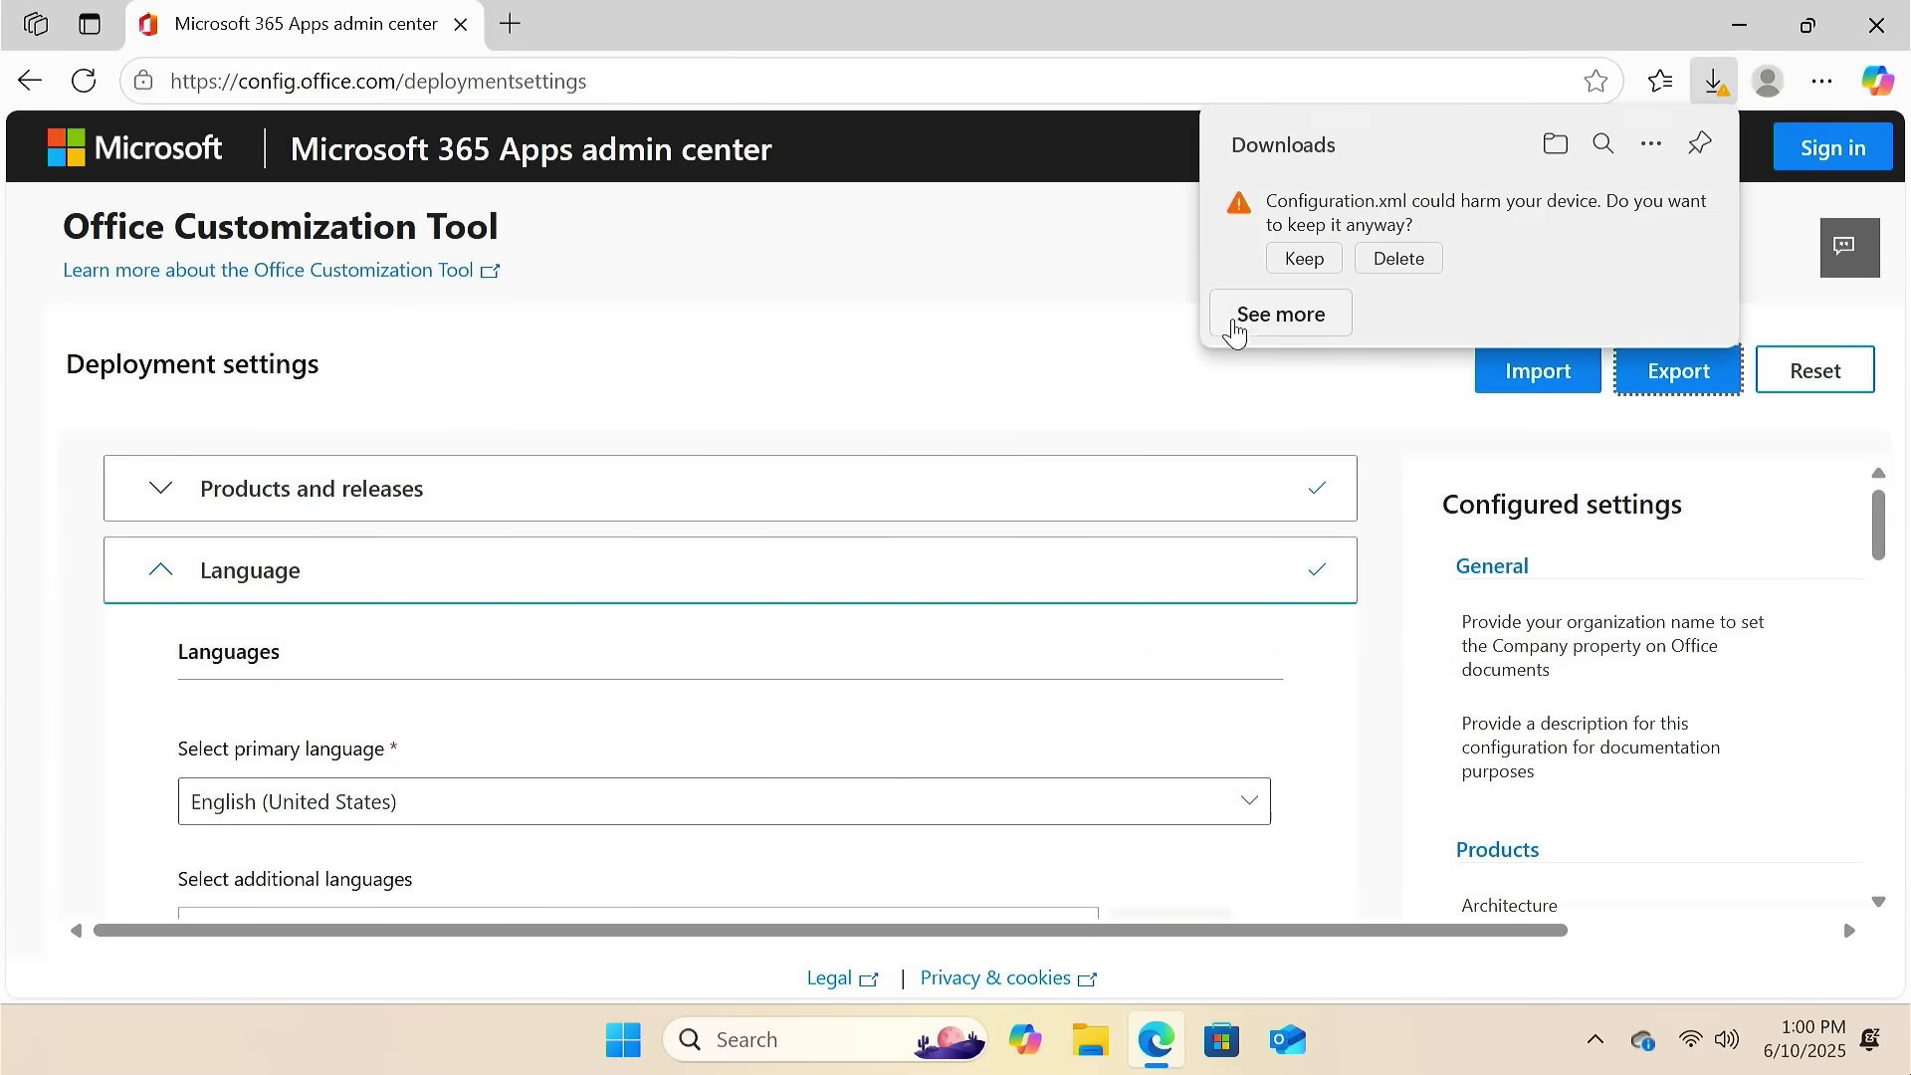
{"action": "left_click", "coordinate": [1303, 259]}
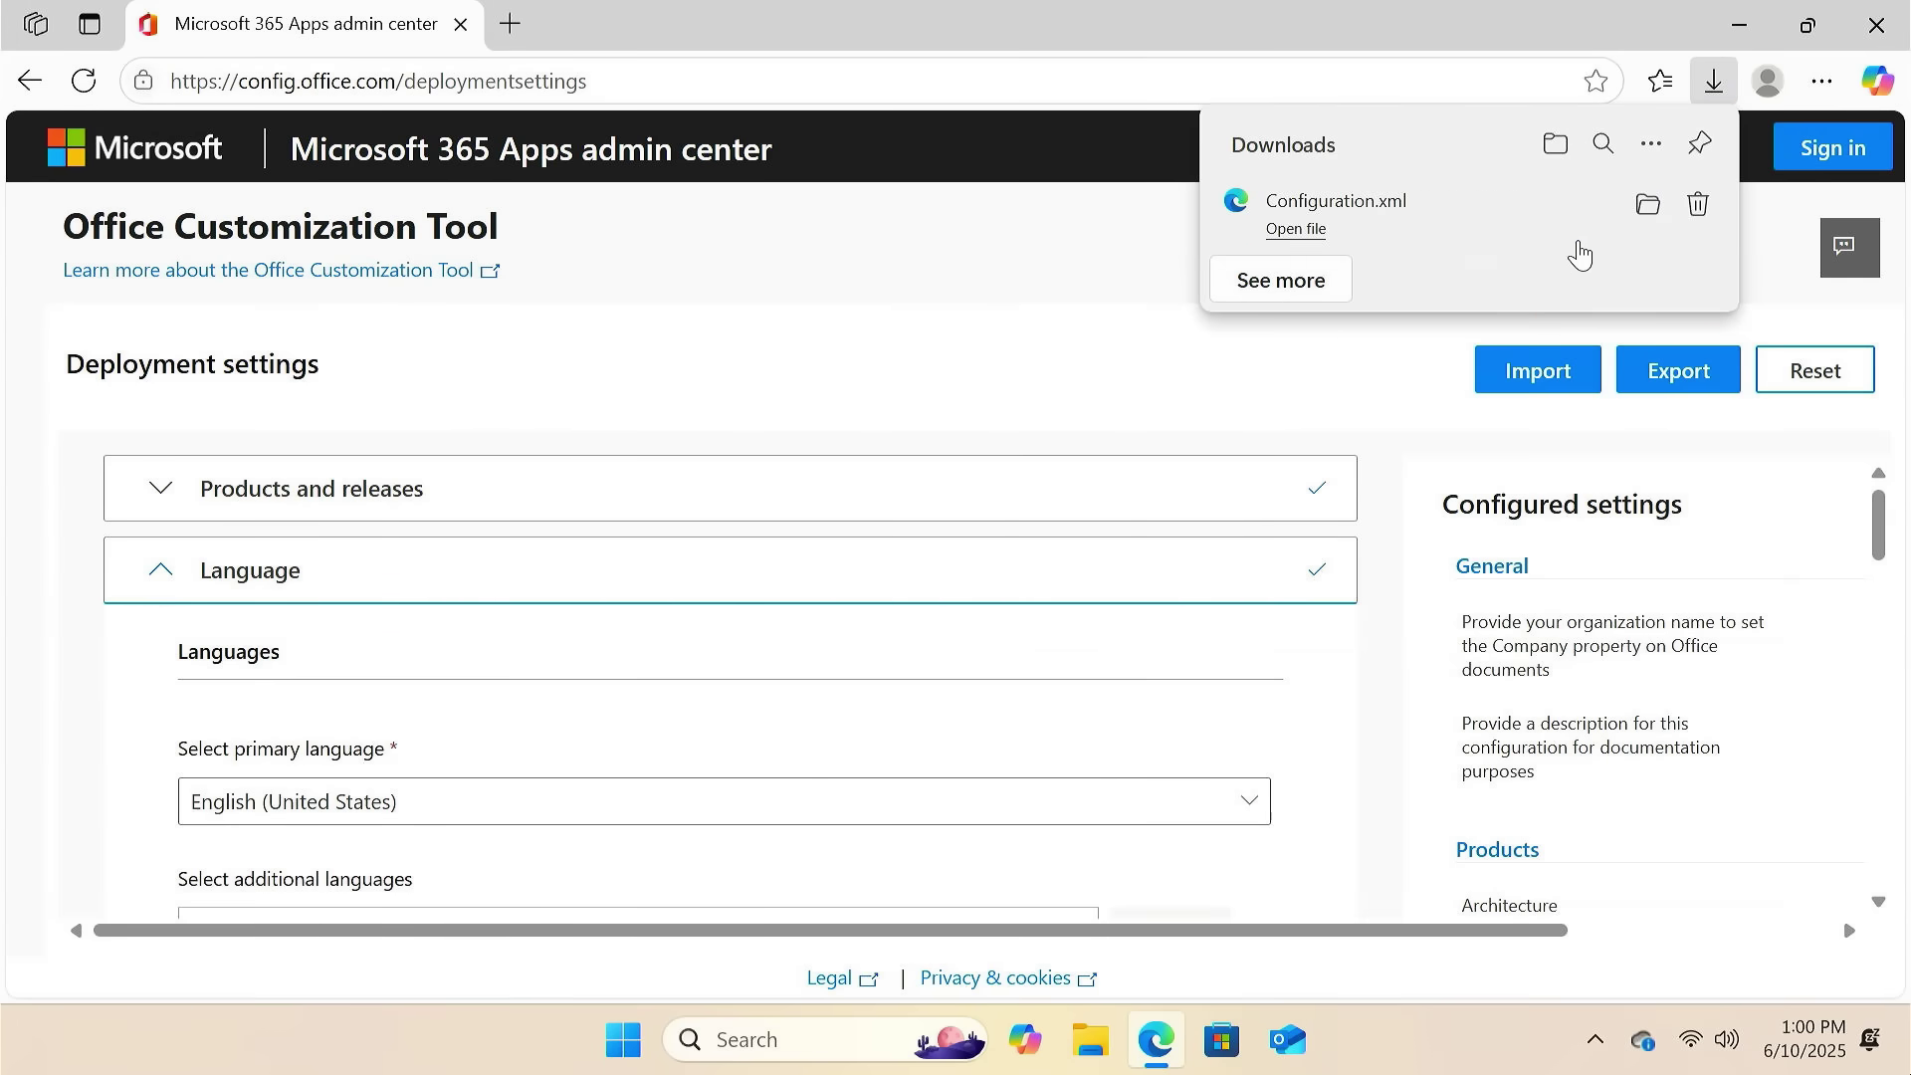
{"action": "left_click", "coordinate": [1648, 208]}
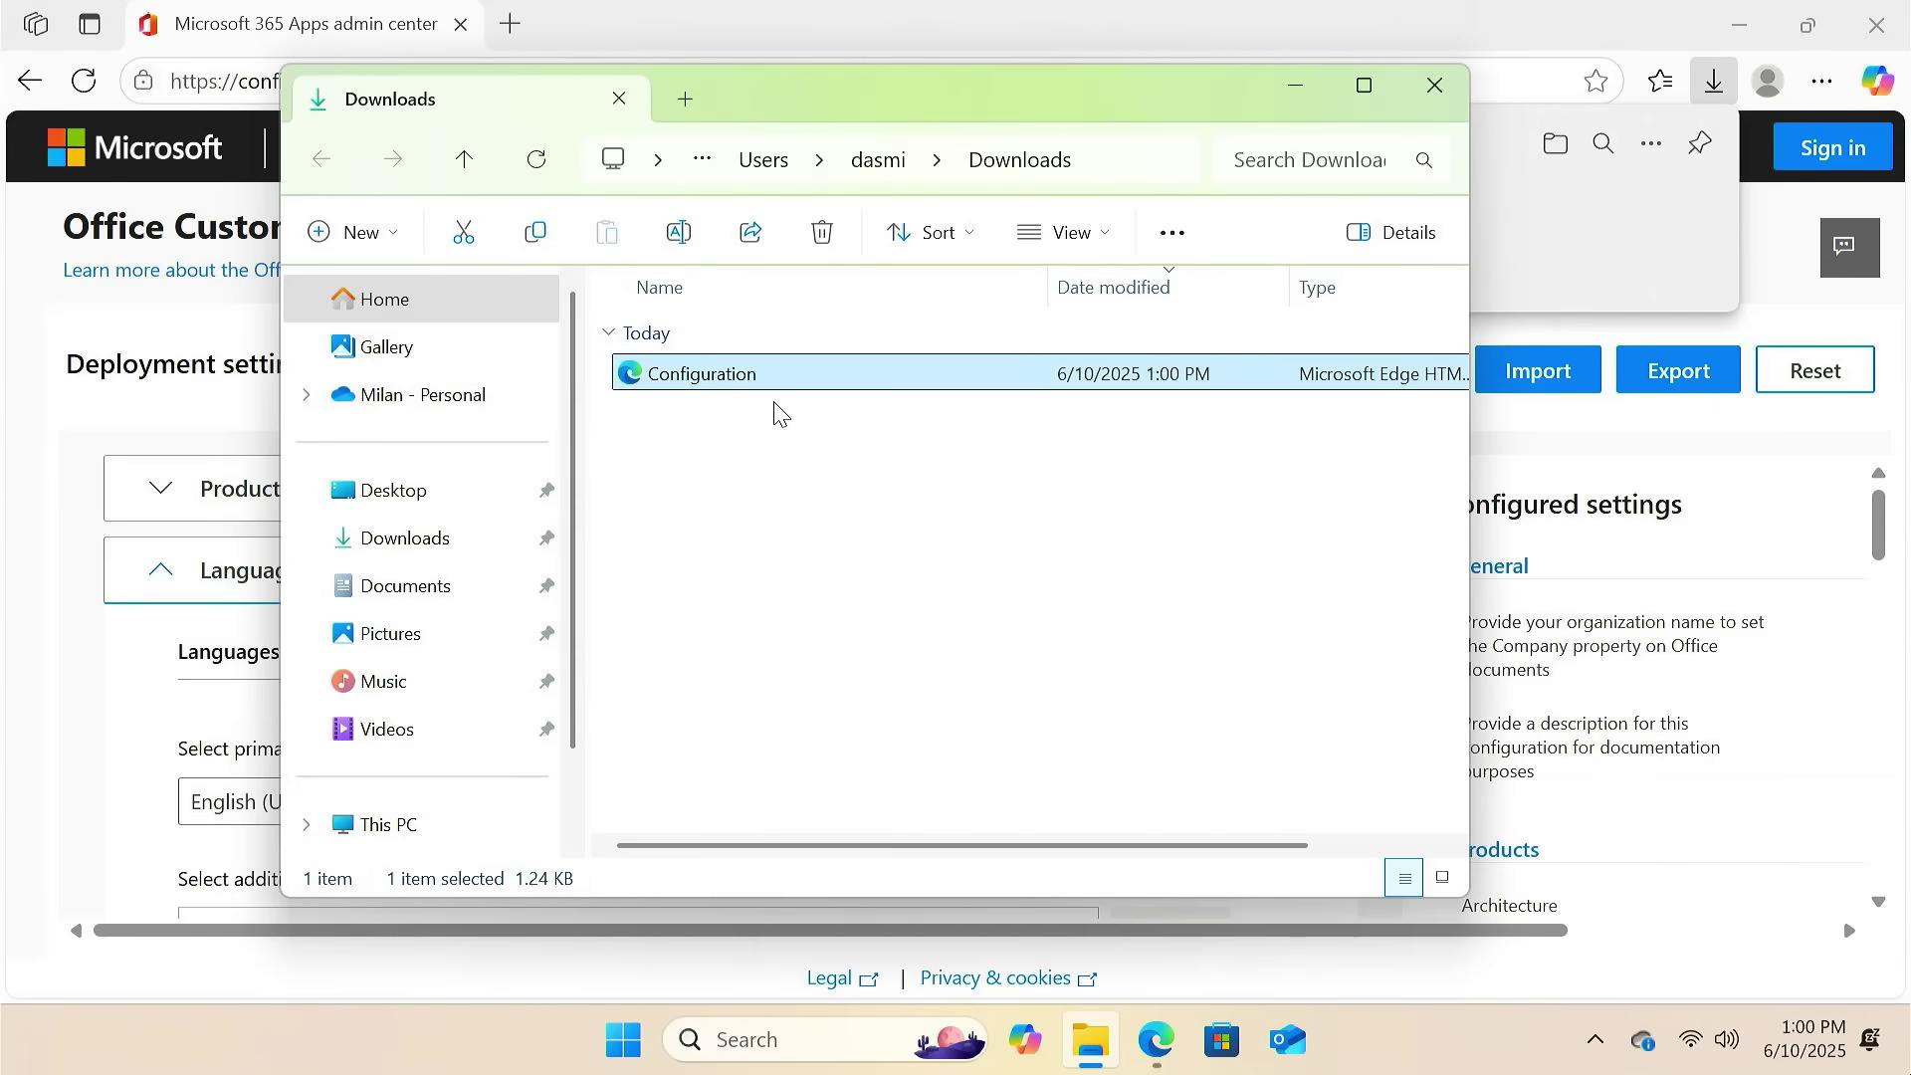
{"action": "left_click", "coordinate": [1296, 86]}
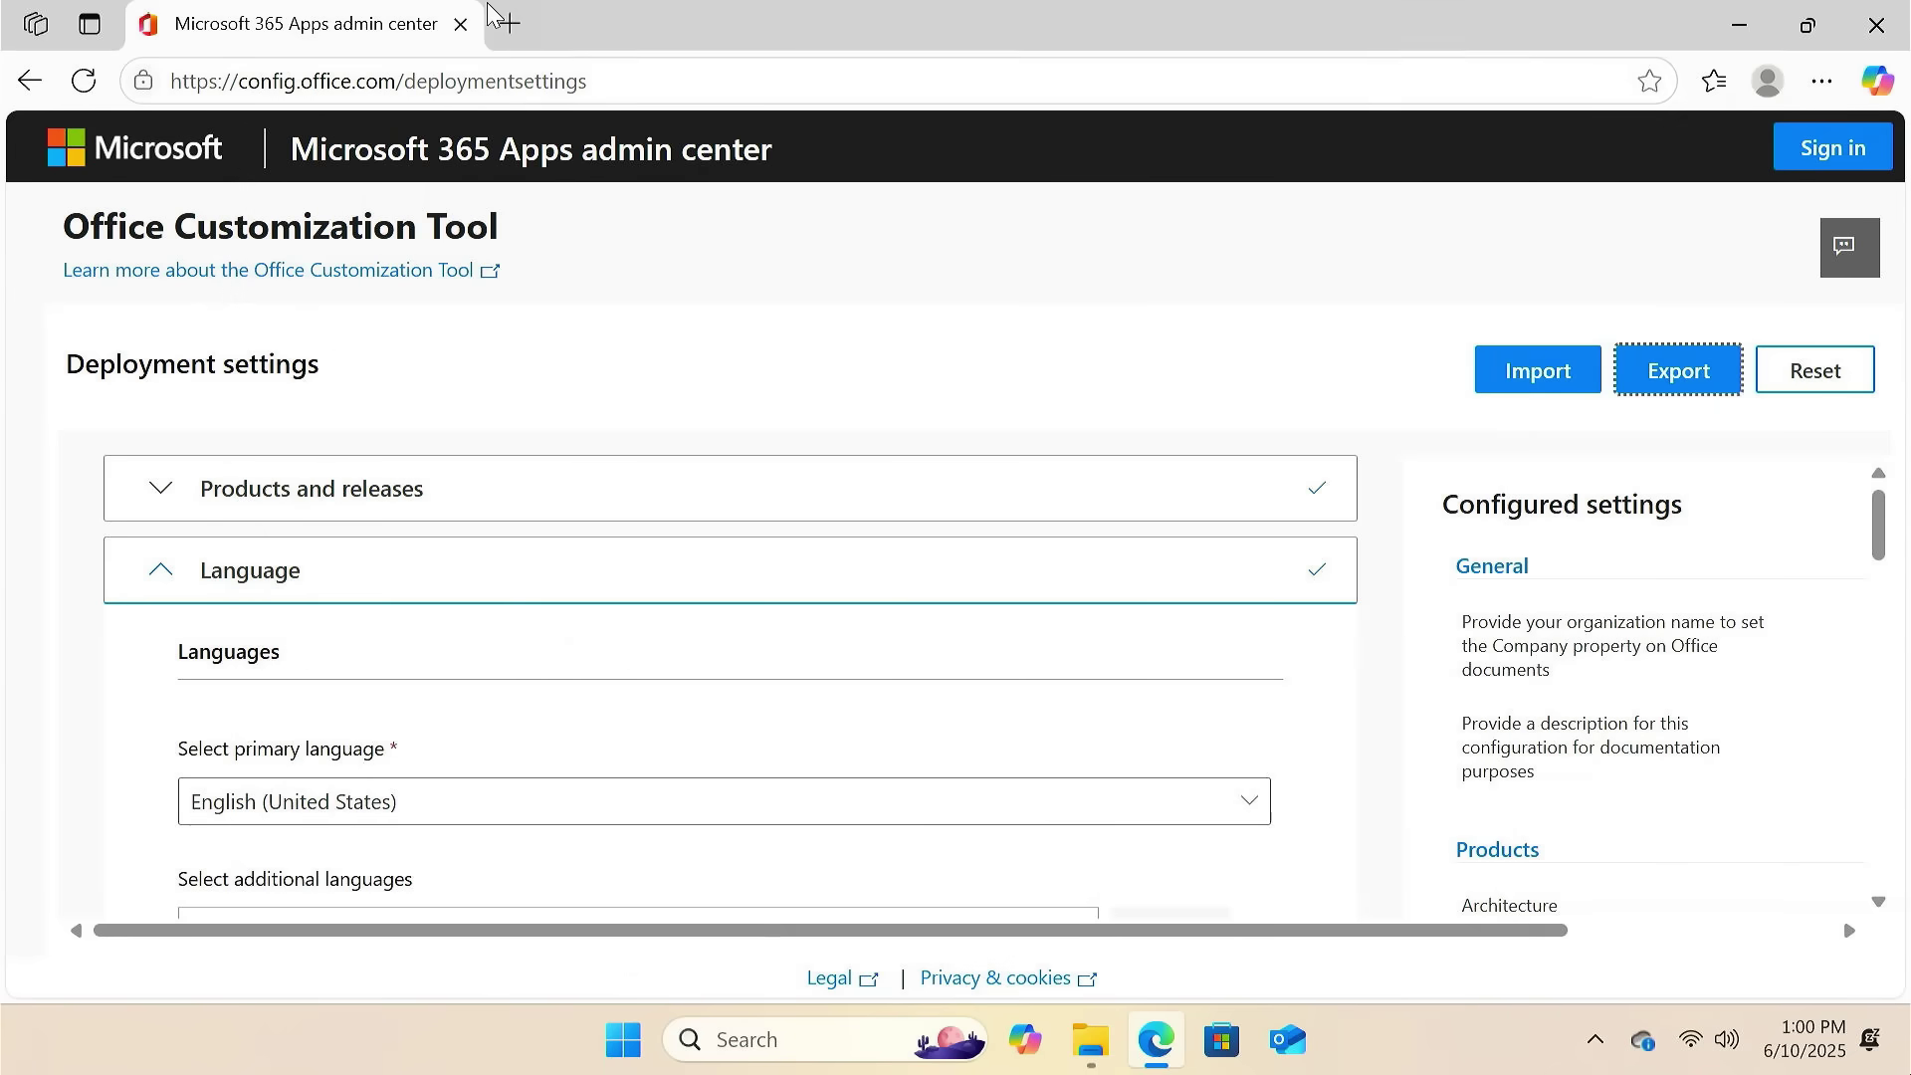
- Search 'office deployment tool' and download officedeploymenttool_18730-20142.exe from Microsoft's Download Center
{"action": "left_click", "coordinate": [505, 22]}
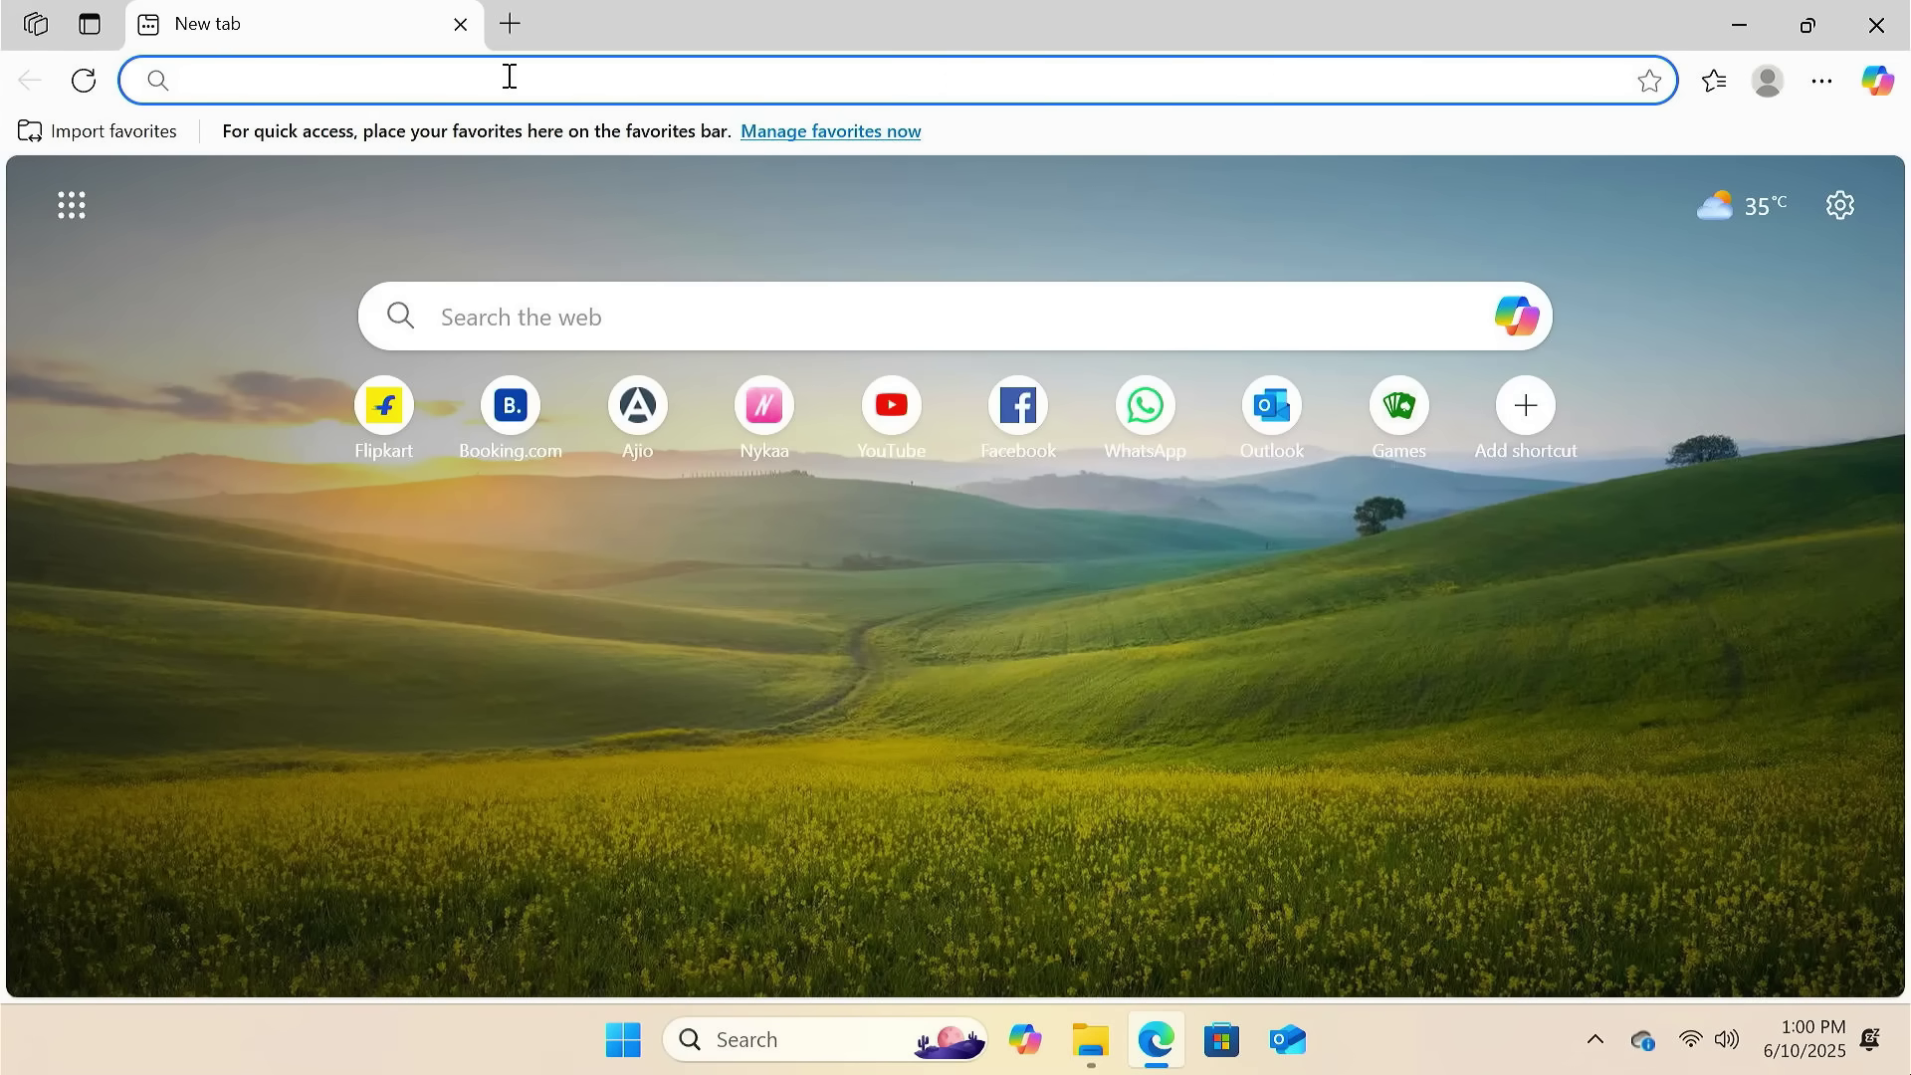
{"action": "type", "text": "office deployment "}
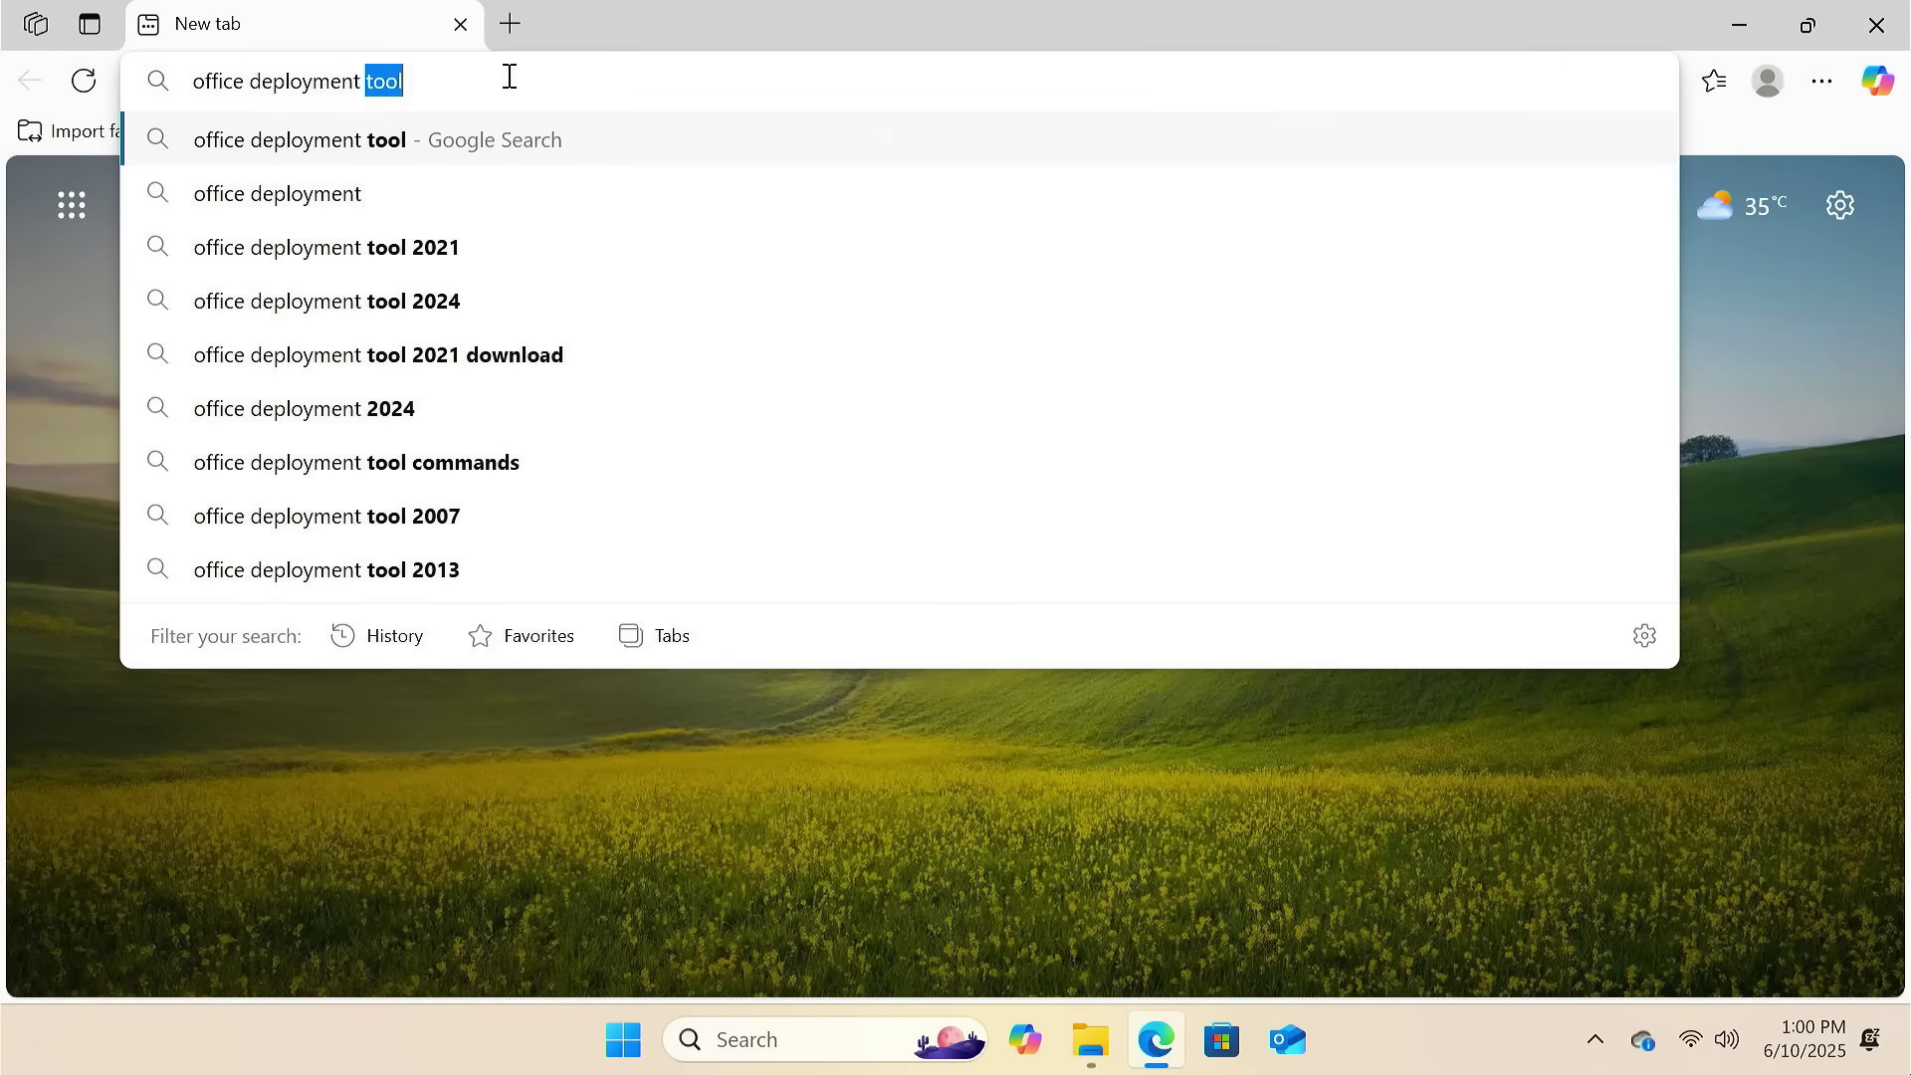
{"action": "type", "text": "tool"}
{"action": "key", "text": "Return"}
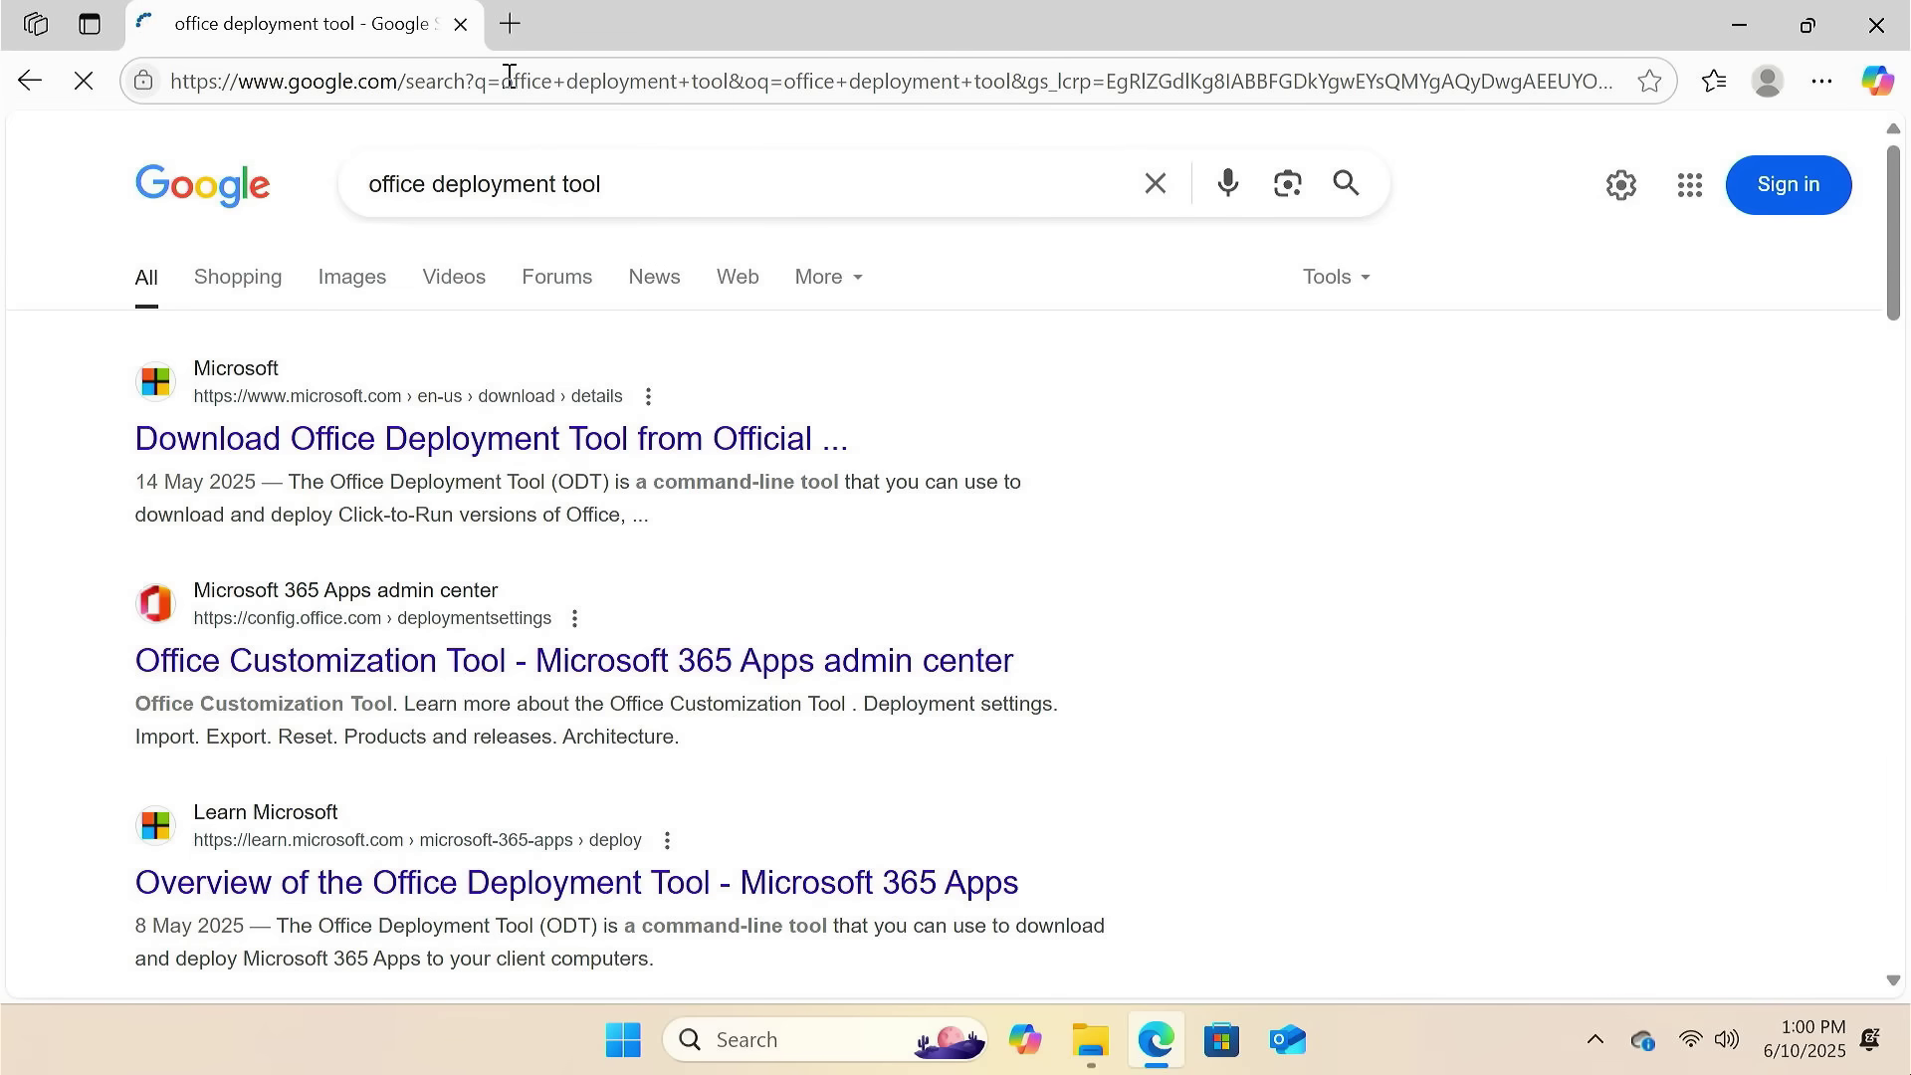
{"action": "left_click", "coordinate": [406, 446]}
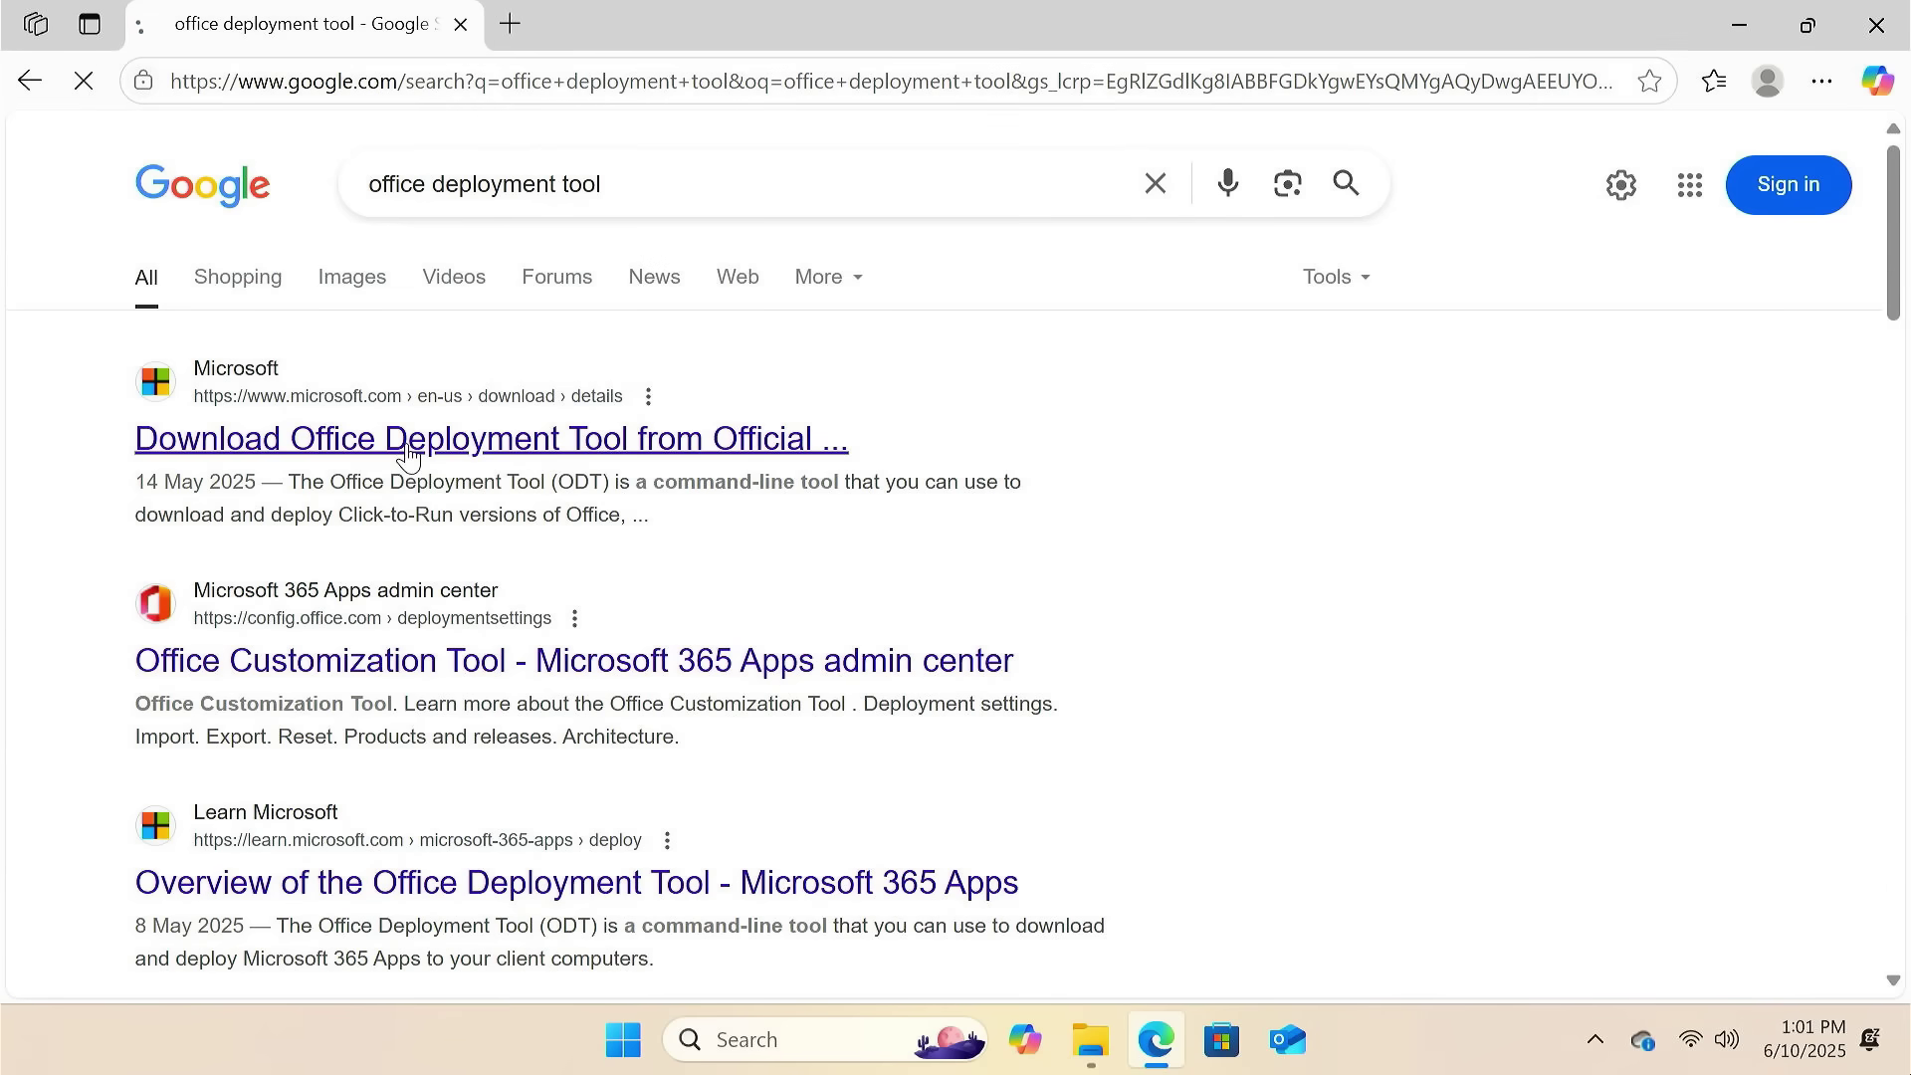
{"action": "scroll", "coordinate": [1224, 740], "scroll_direction": "down", "scroll_amount": 1}
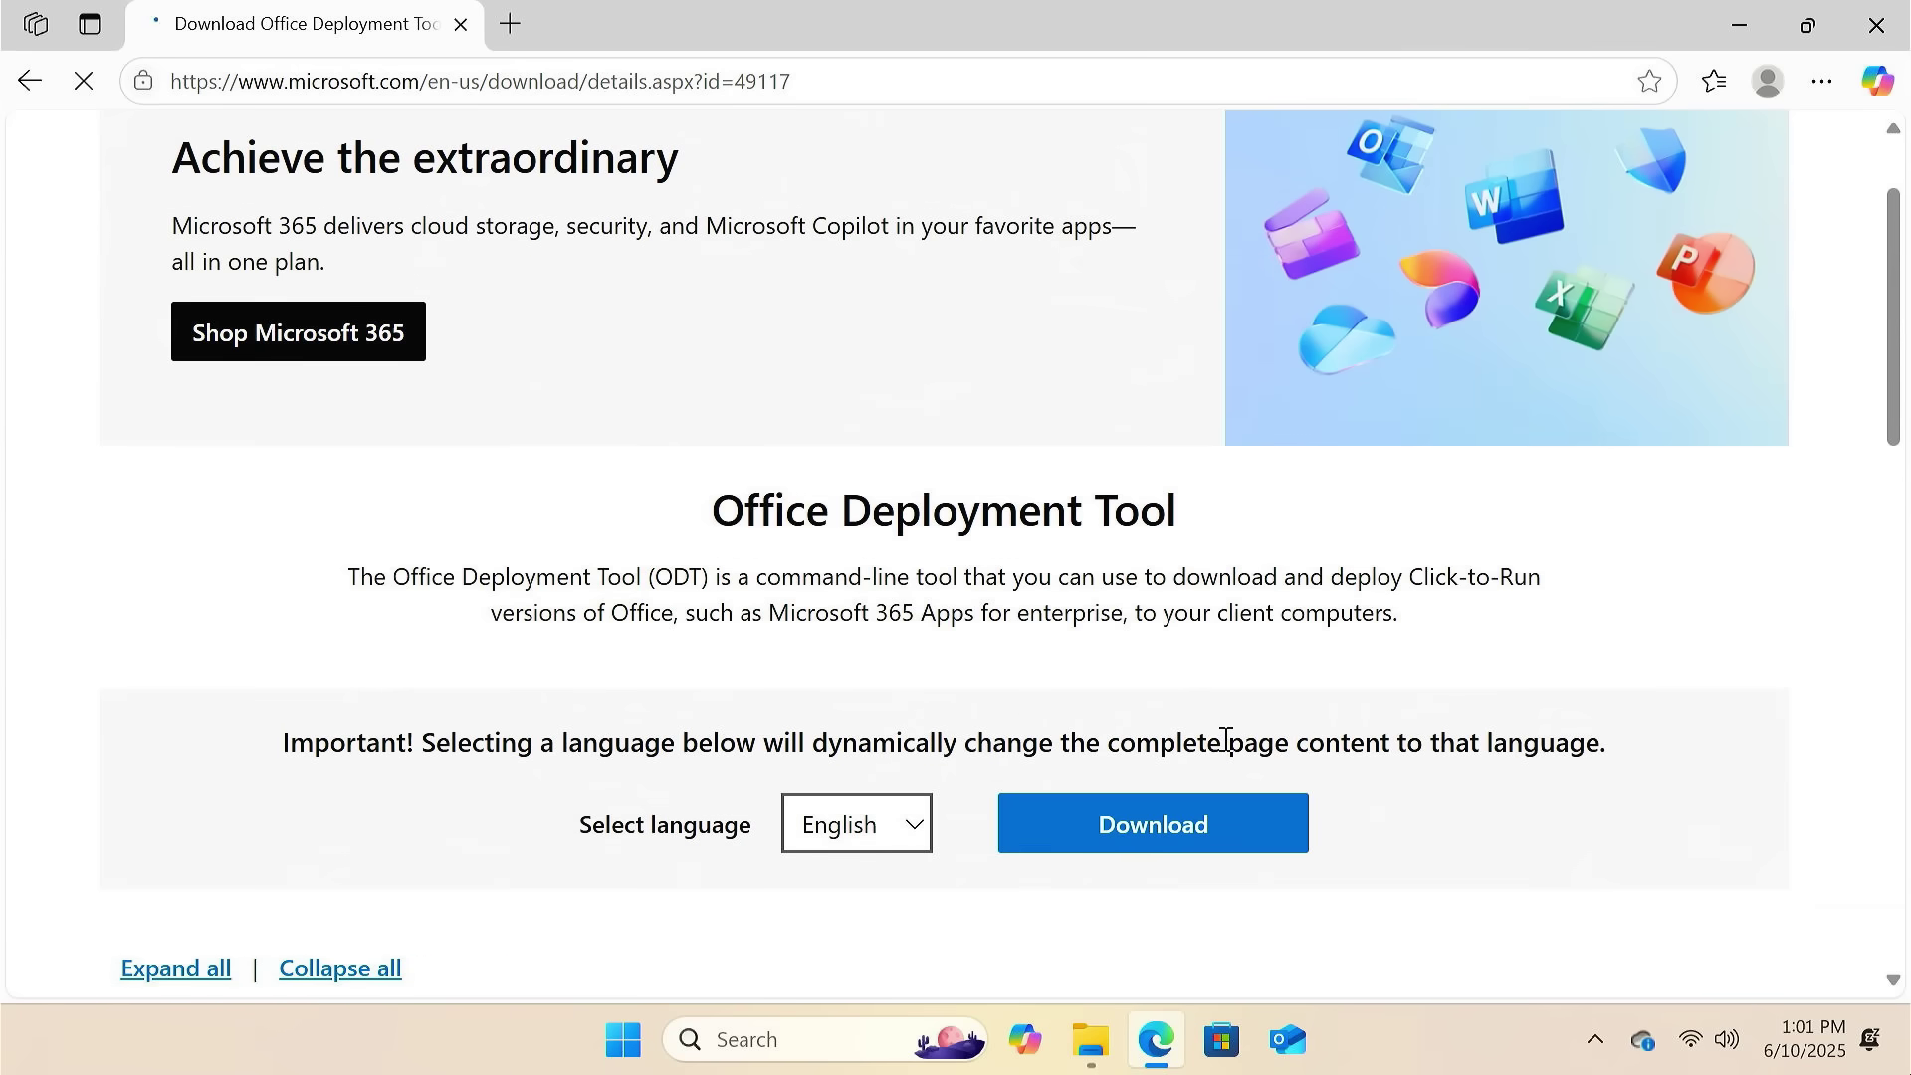
{"action": "left_click", "coordinate": [1171, 843]}
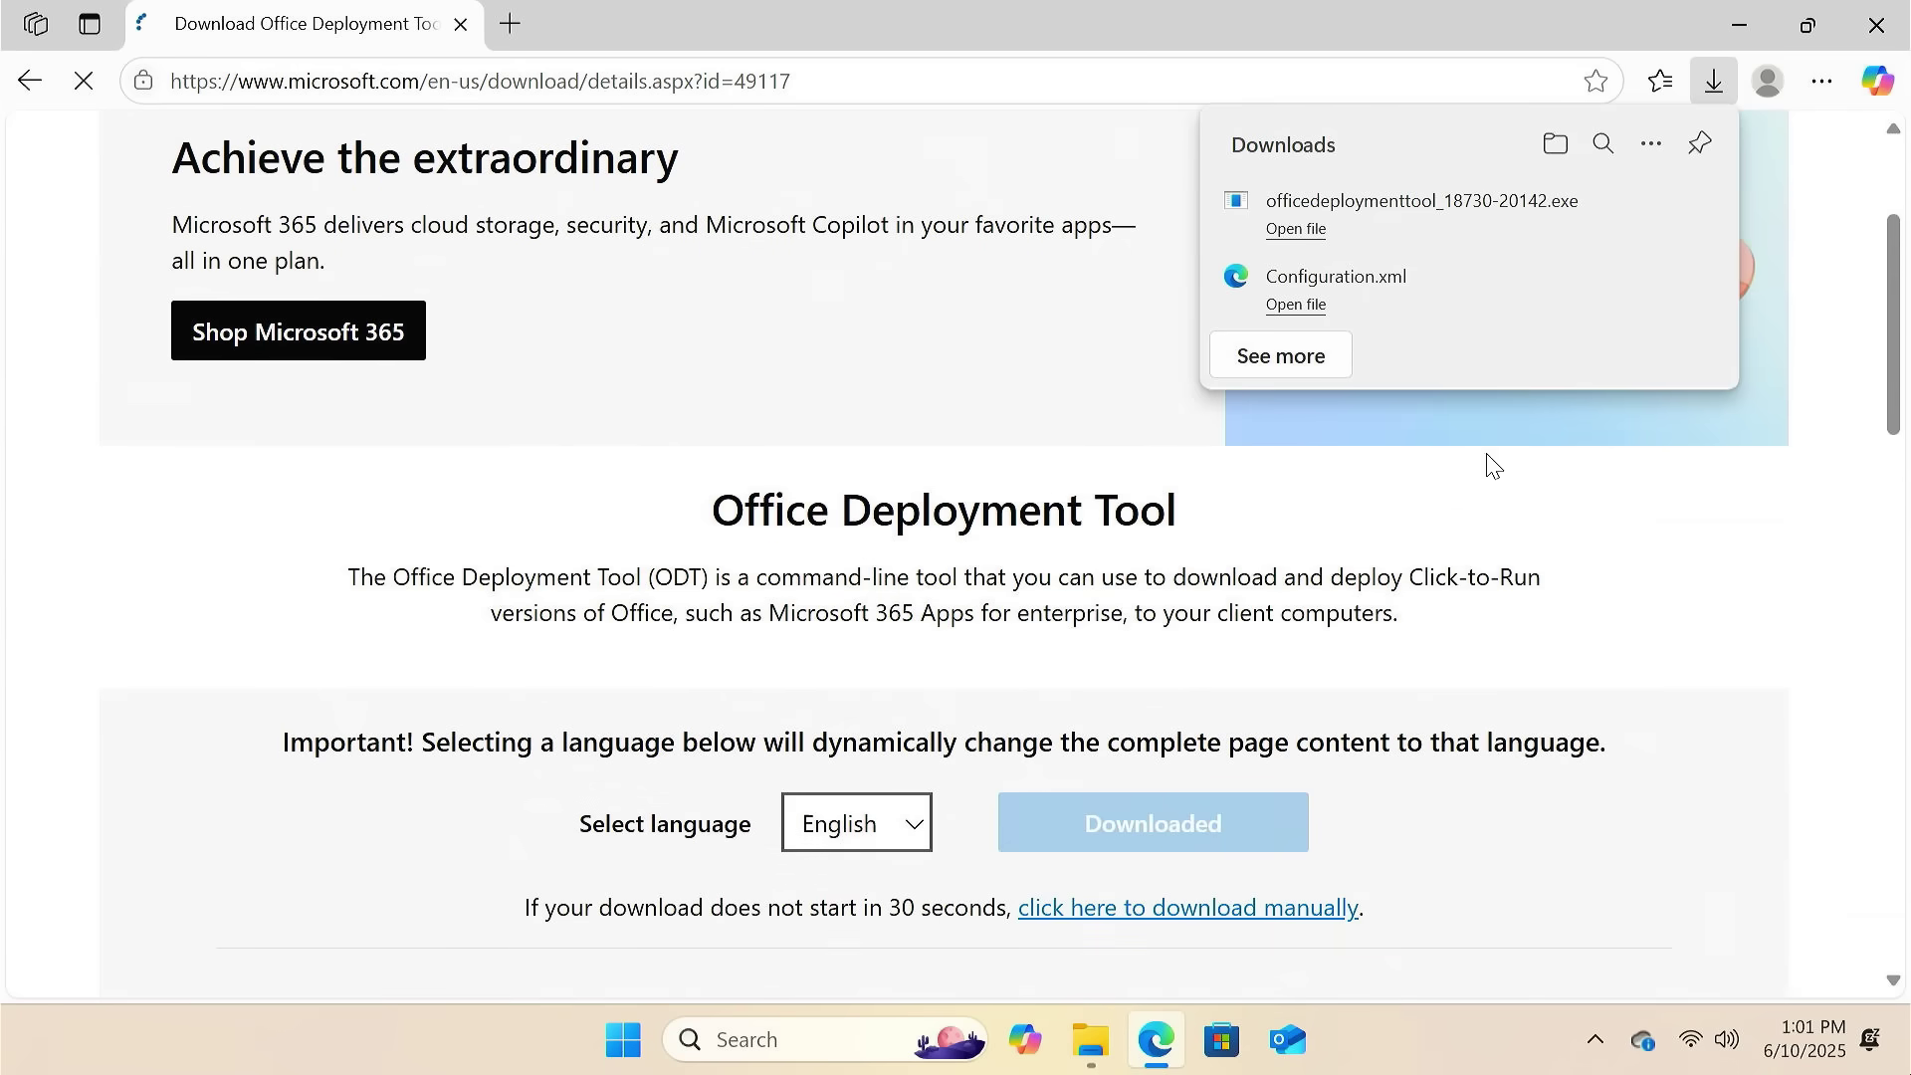
- Close Edge and run officedeploymenttool from the Downloads folder
{"action": "left_click", "coordinate": [1885, 27]}
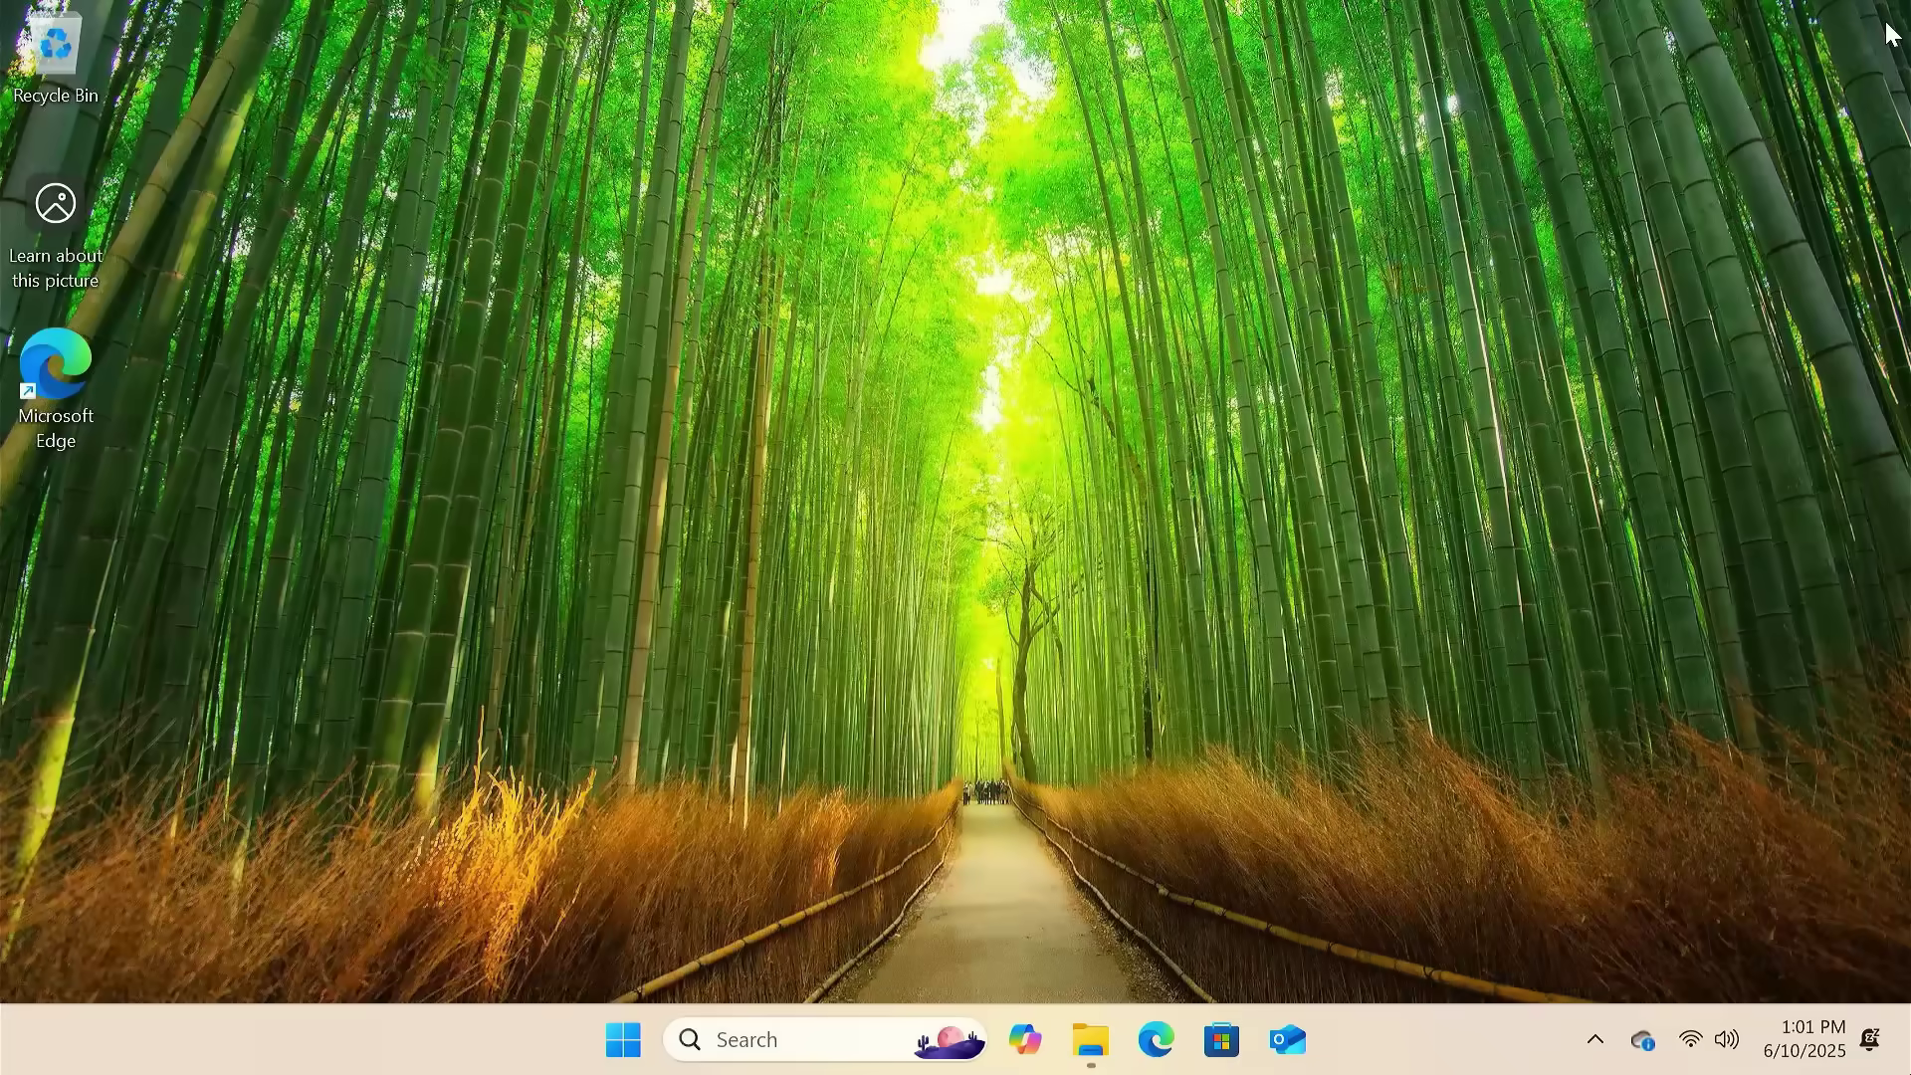
{"action": "left_click", "coordinate": [1089, 1040]}
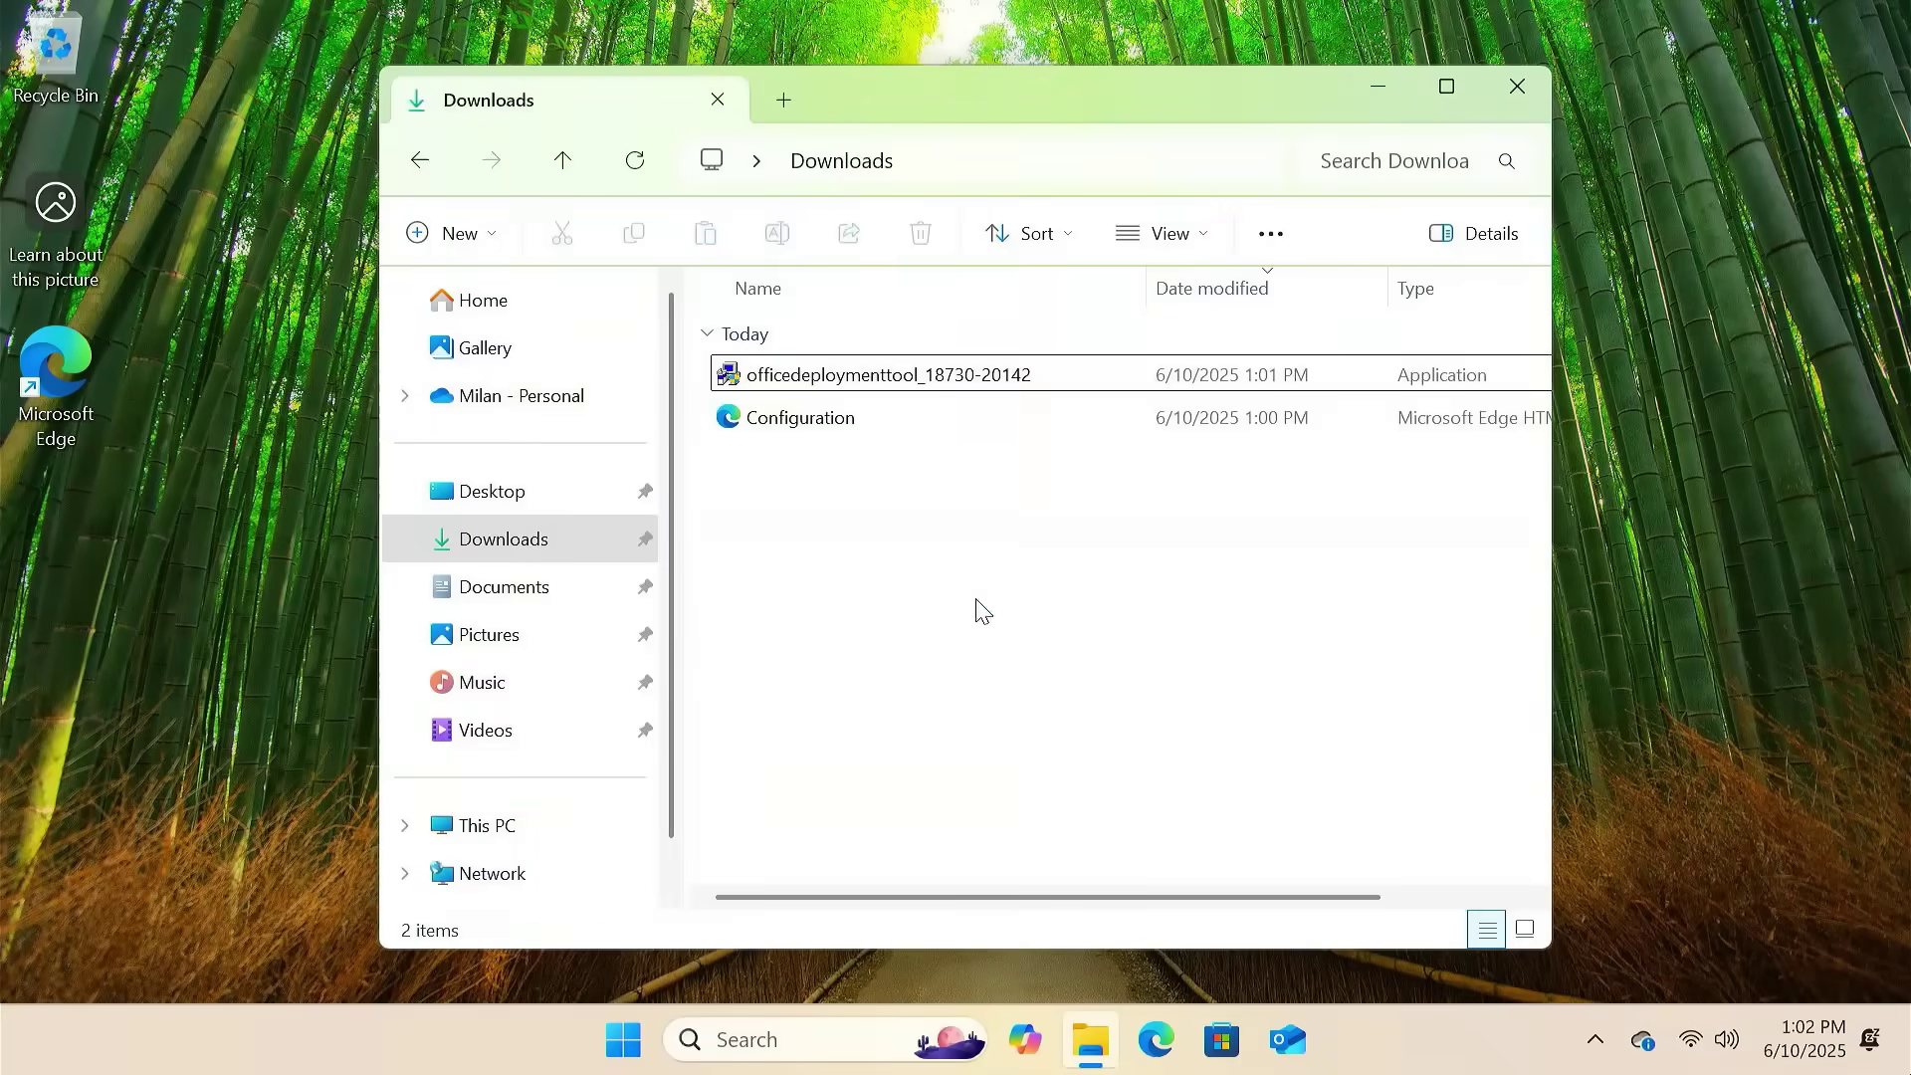
{"action": "left_click", "coordinate": [867, 383]}
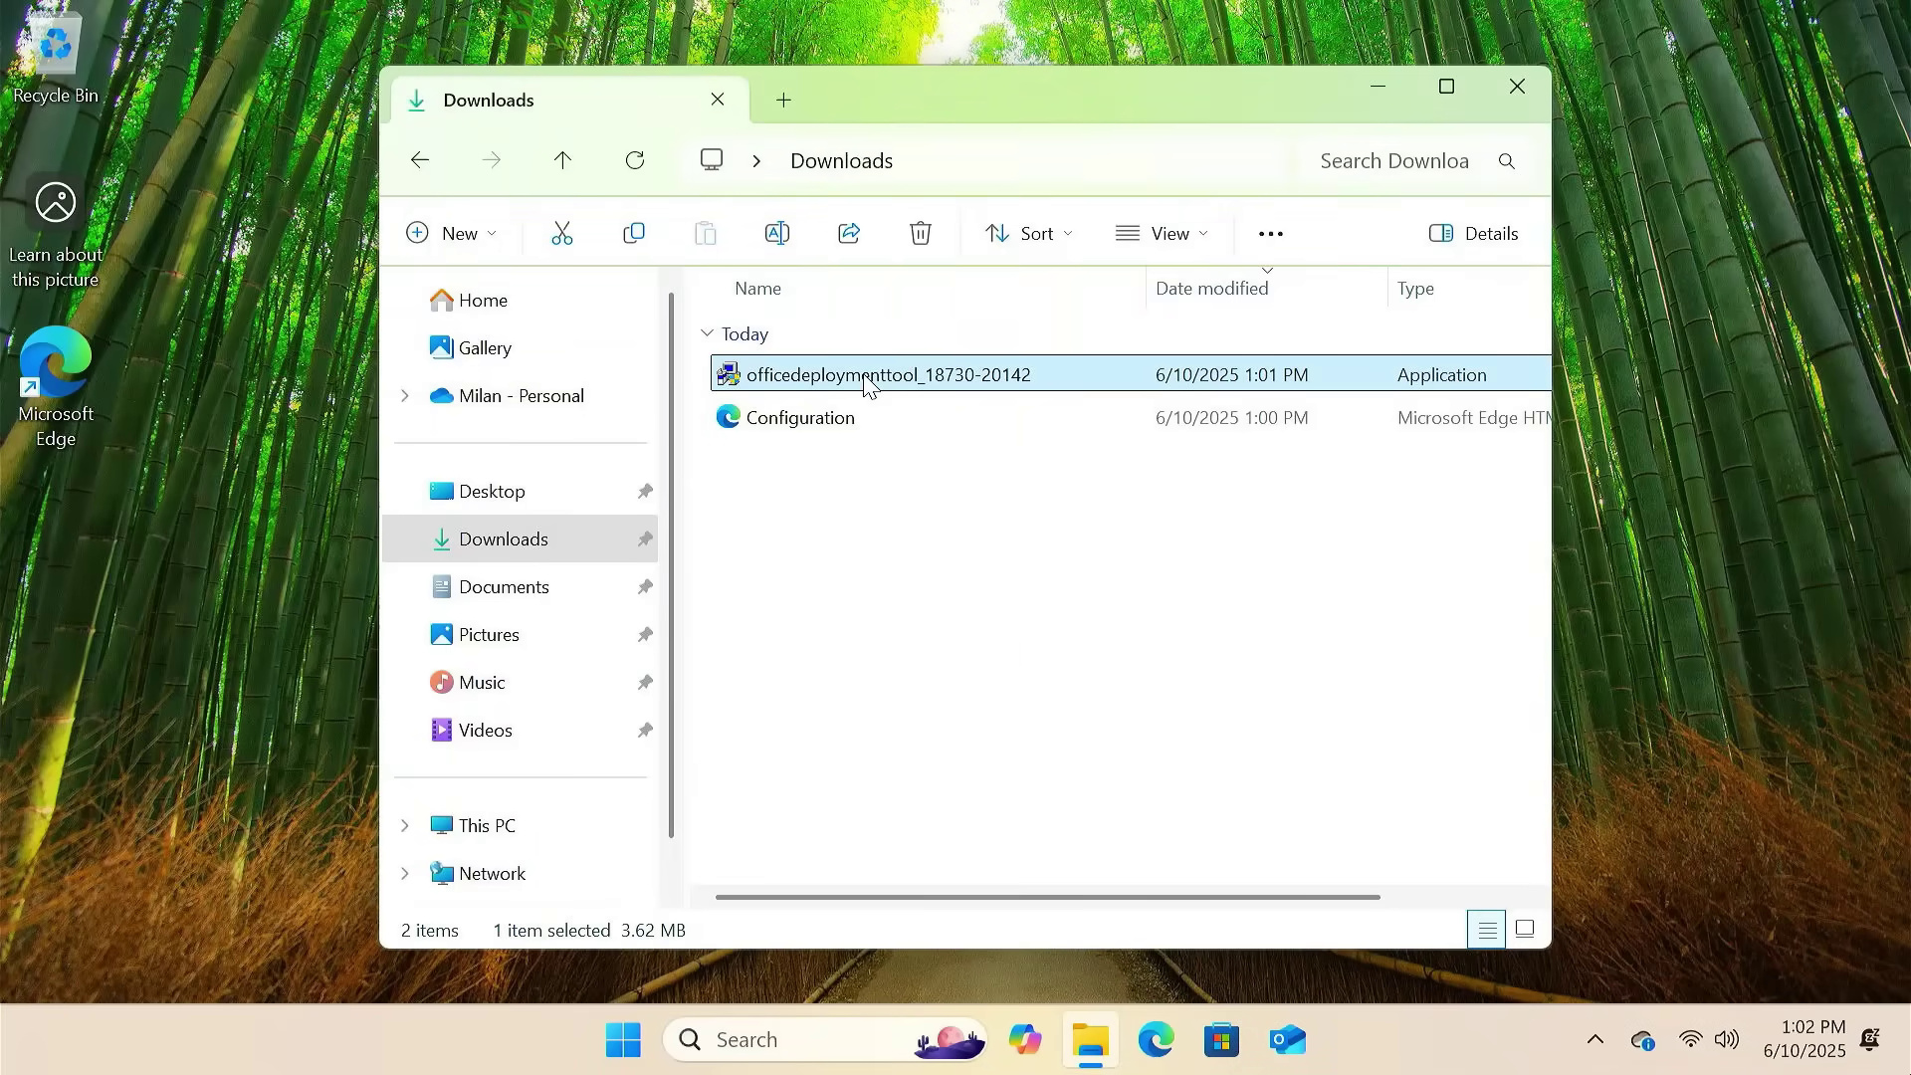
{"action": "double_click", "coordinate": [866, 384]}
- Allow the UAC prompt, accept the license terms and extract the files into Downloads
{"action": "left_click", "coordinate": [879, 769]}
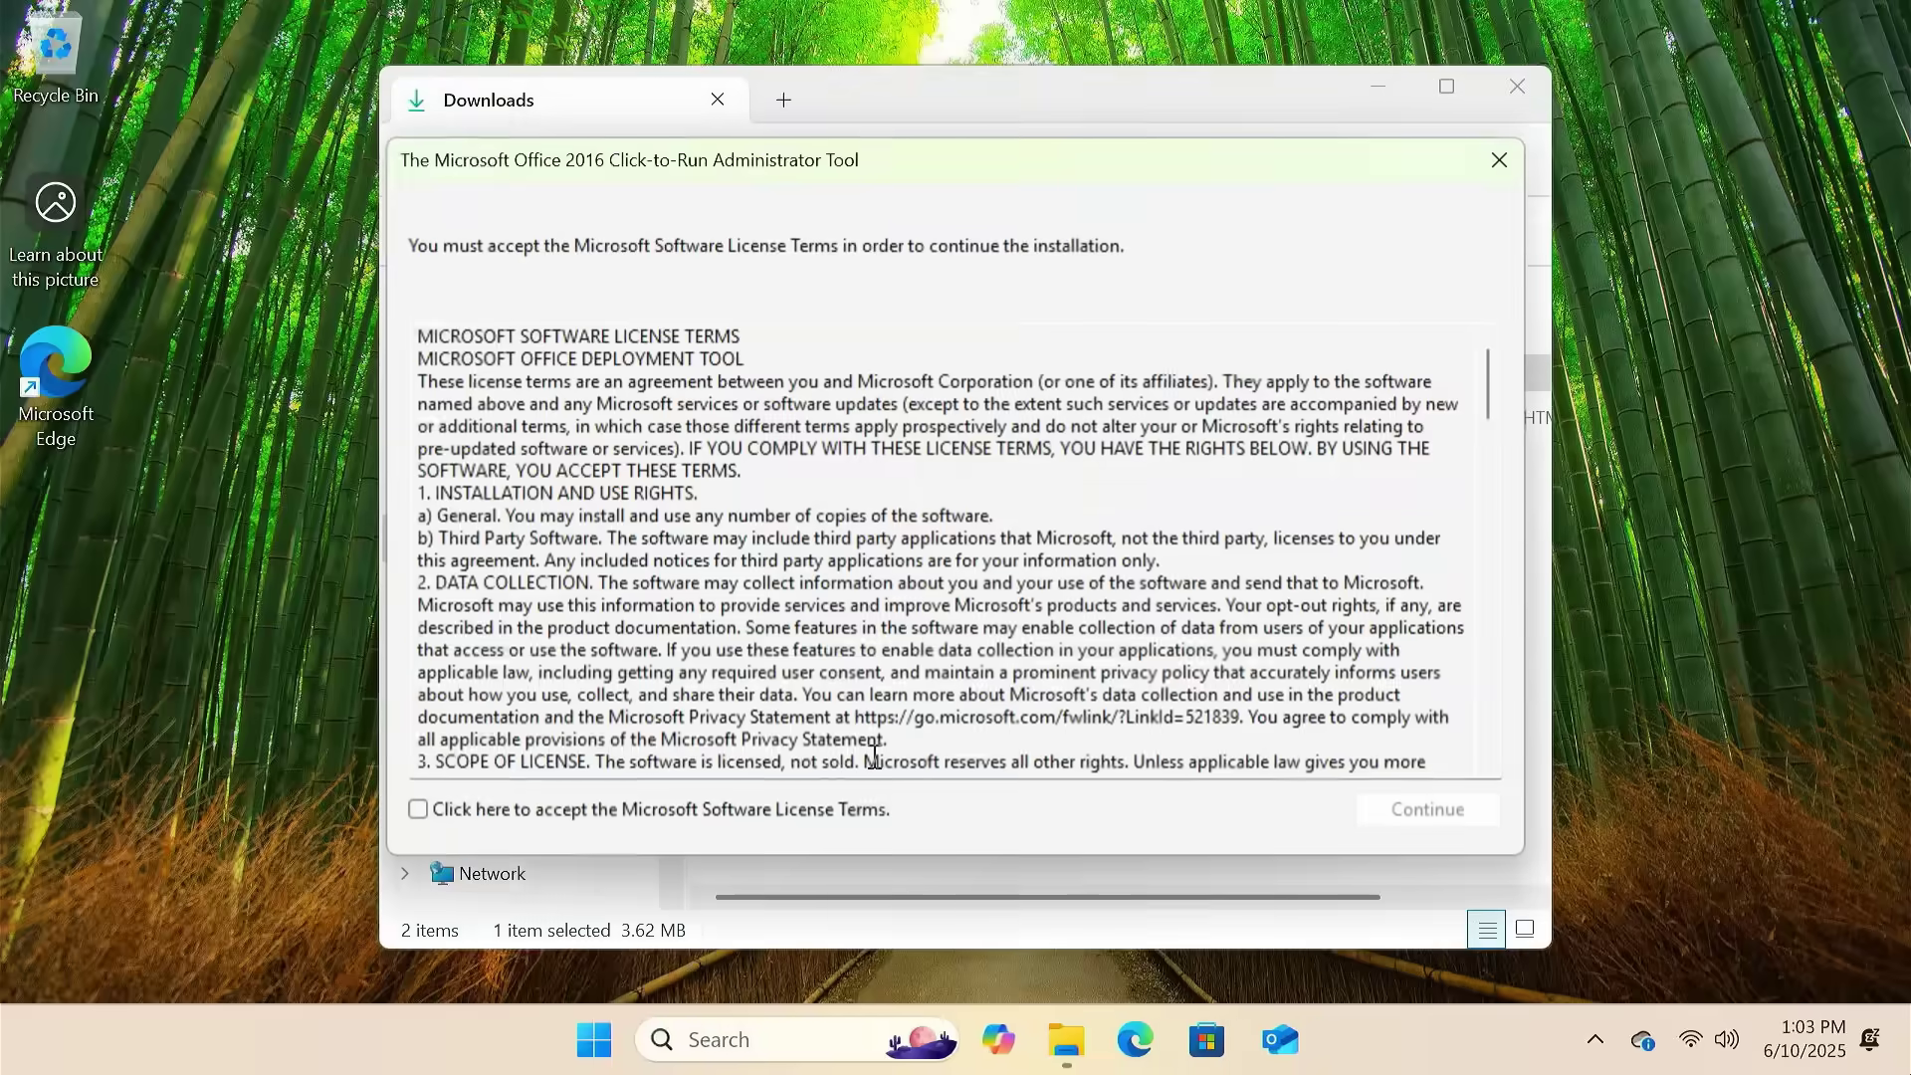
{"action": "left_click", "coordinate": [419, 810]}
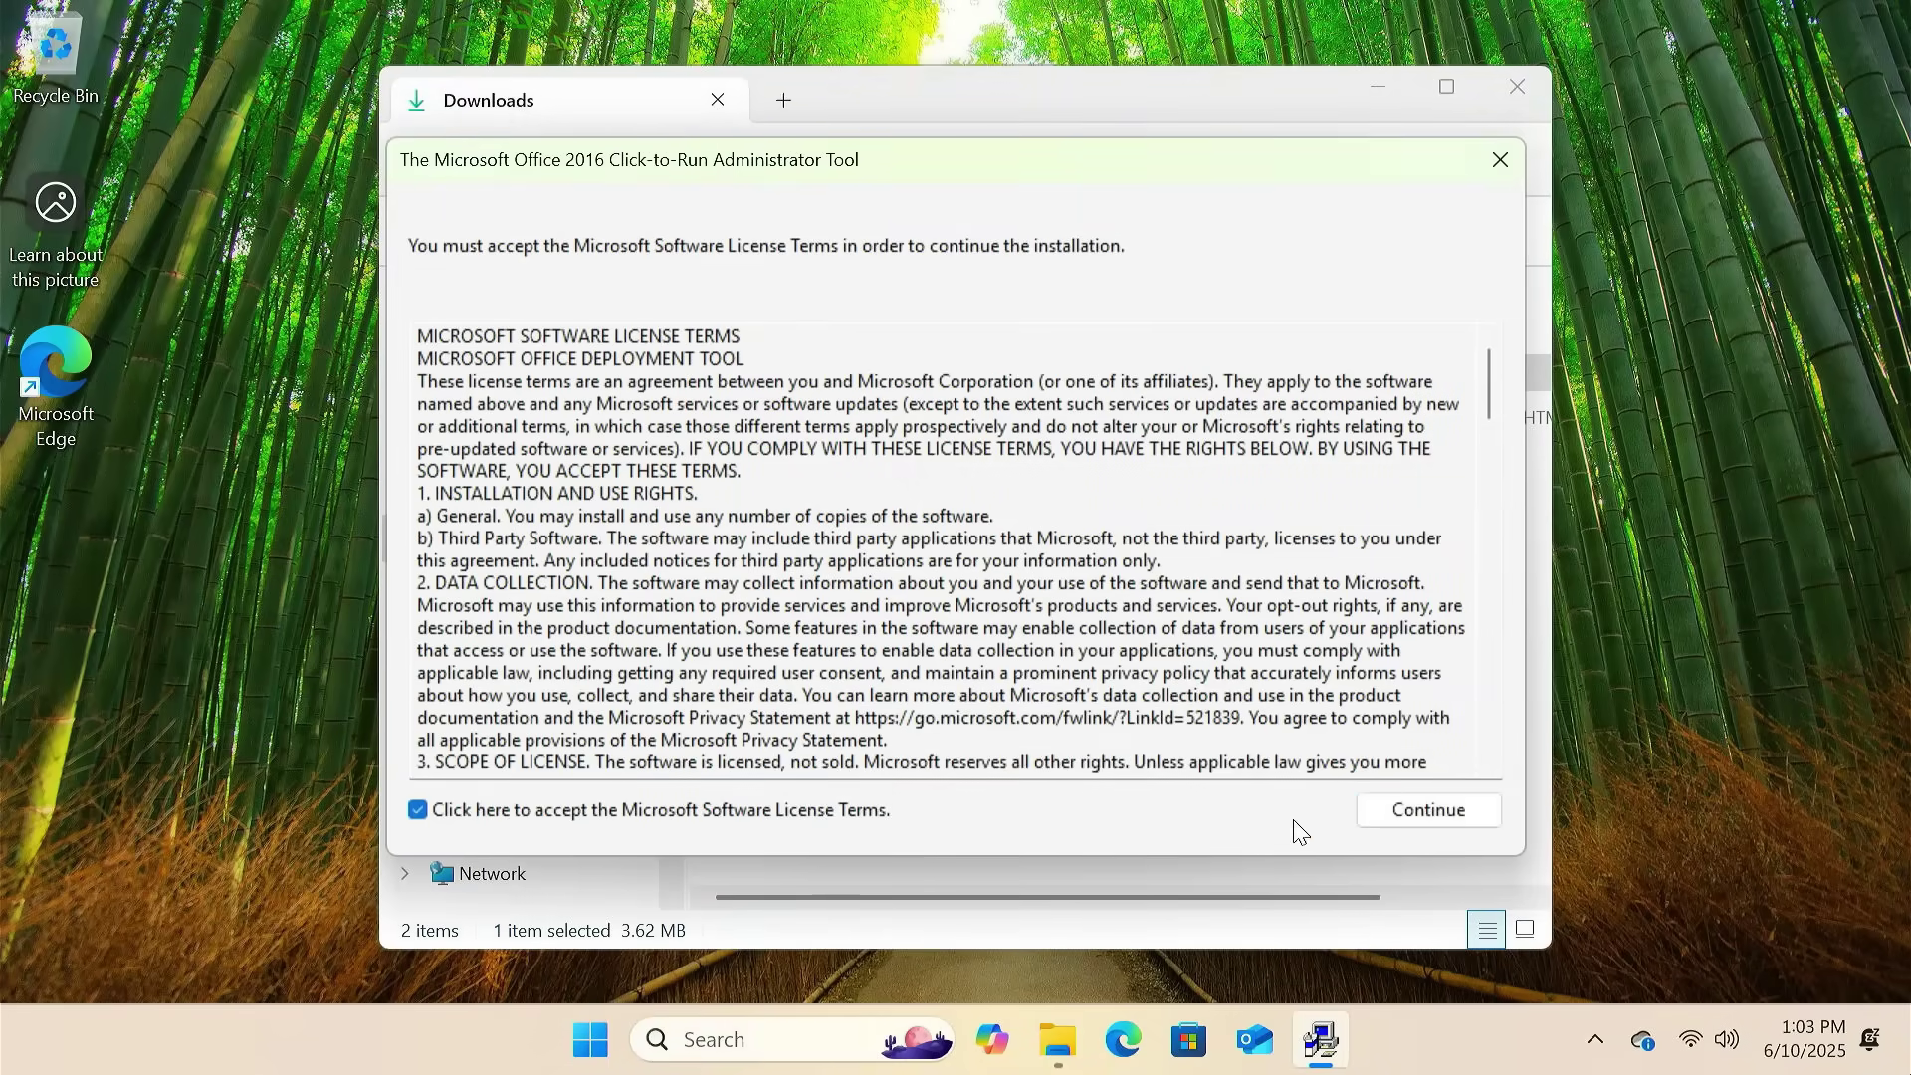
{"action": "left_click", "coordinate": [1415, 813]}
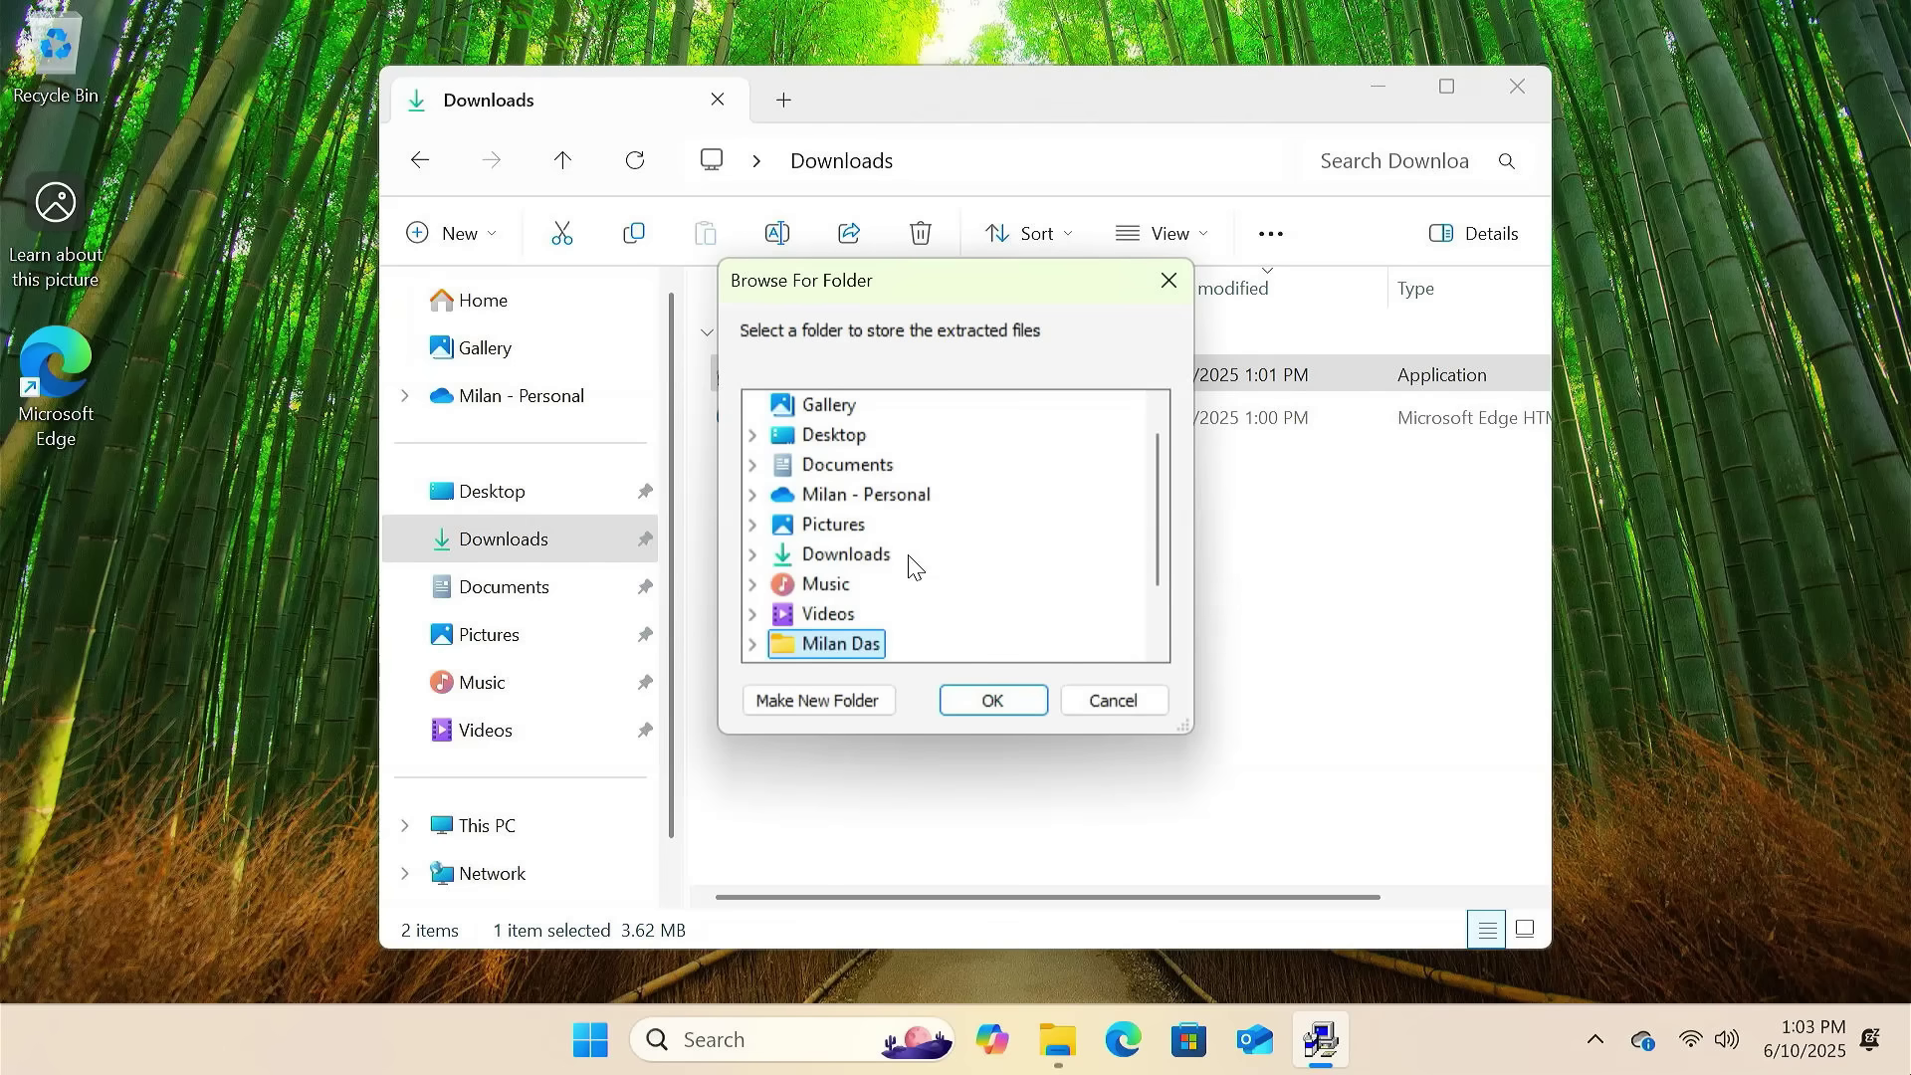
{"action": "left_click", "coordinate": [844, 435]}
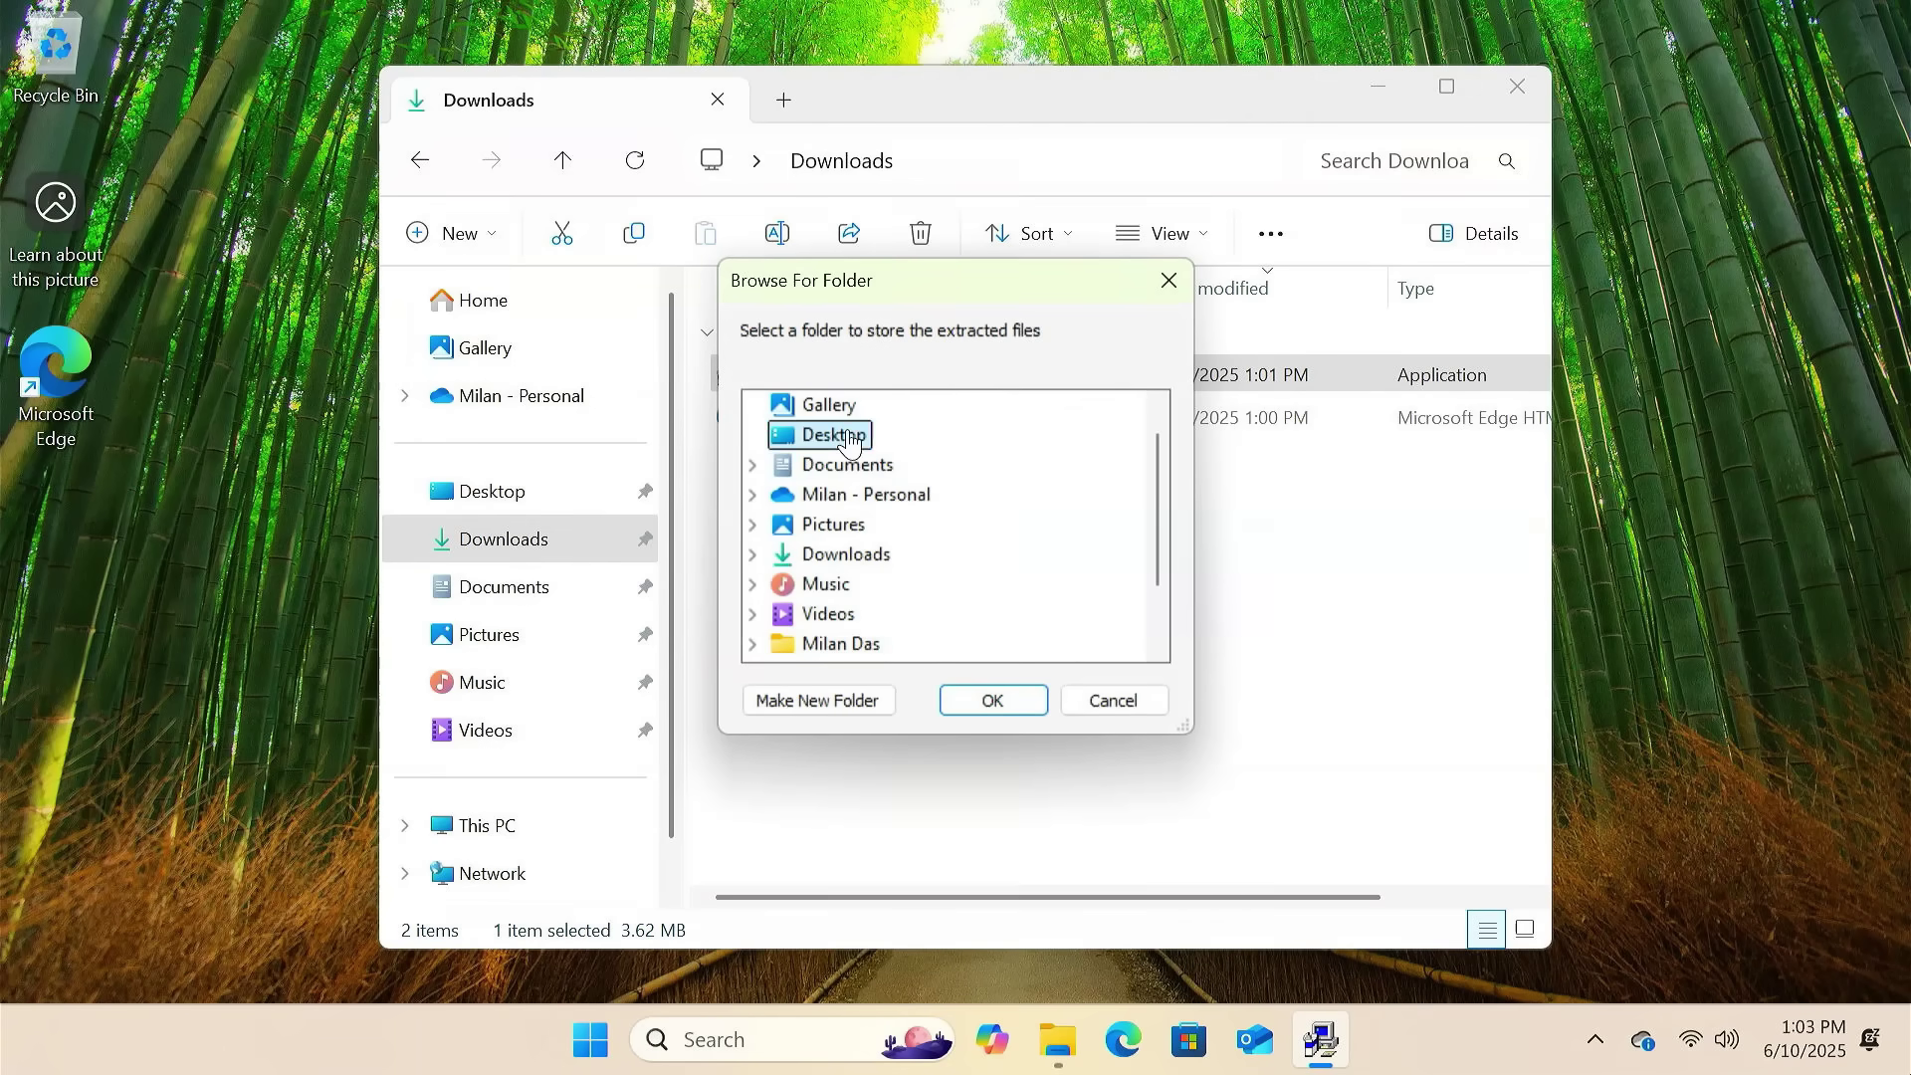
{"action": "left_click", "coordinate": [887, 557]}
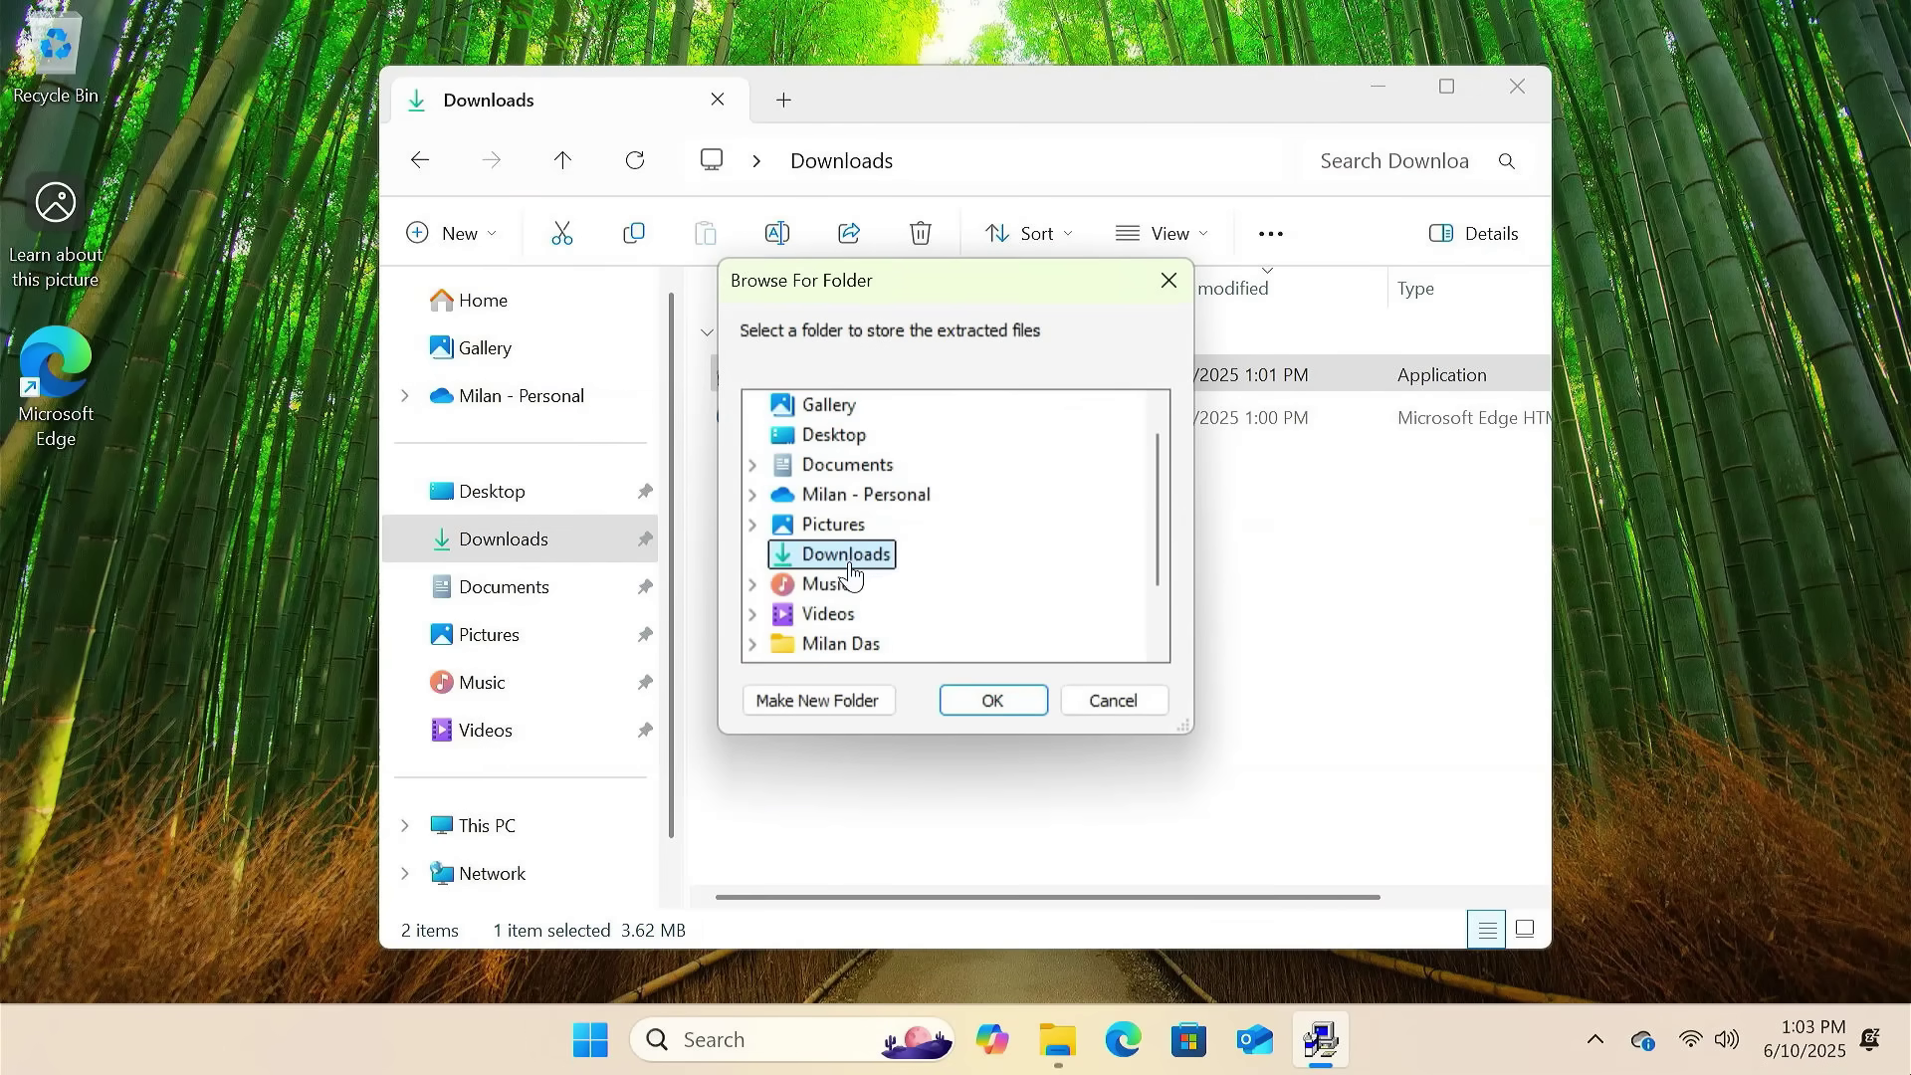
{"action": "left_click", "coordinate": [985, 710]}
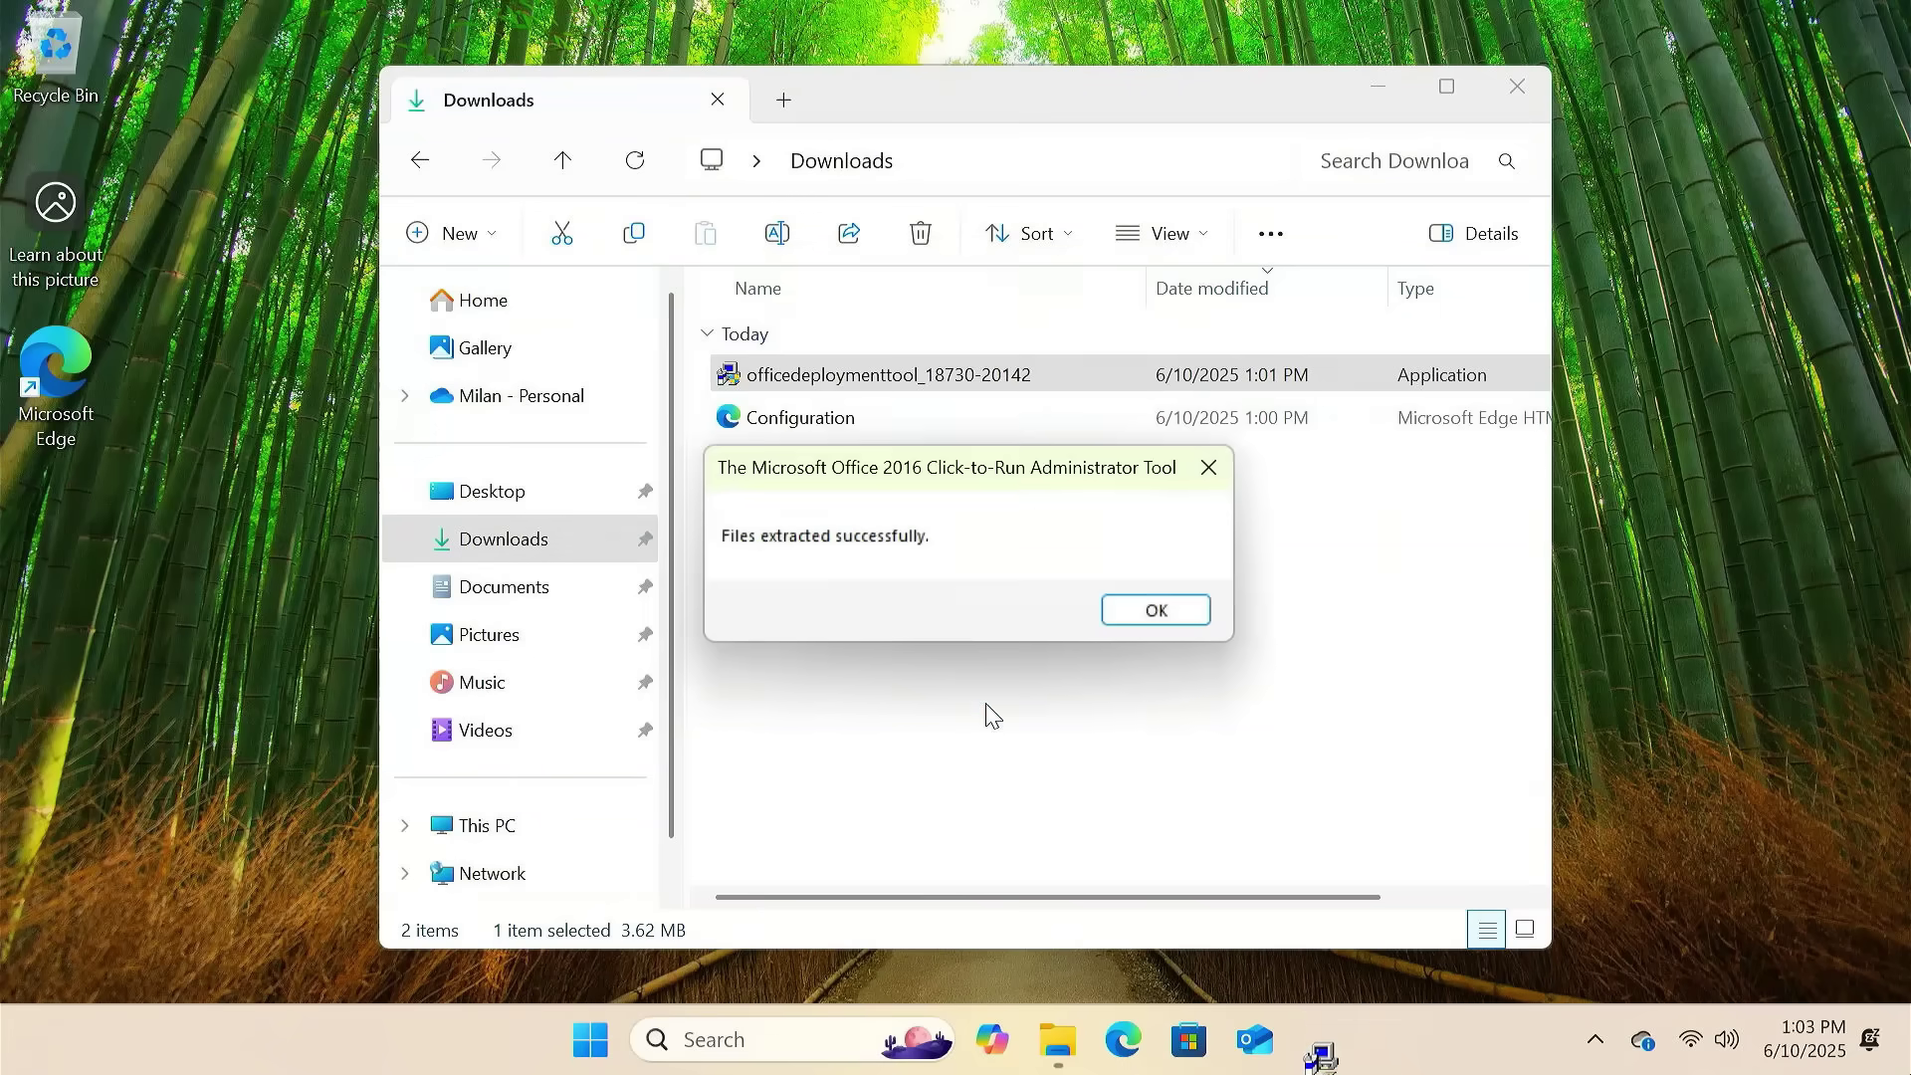
- Dismiss the extraction message and create a new folder named Office in Downloads
{"action": "left_click", "coordinate": [1153, 610]}
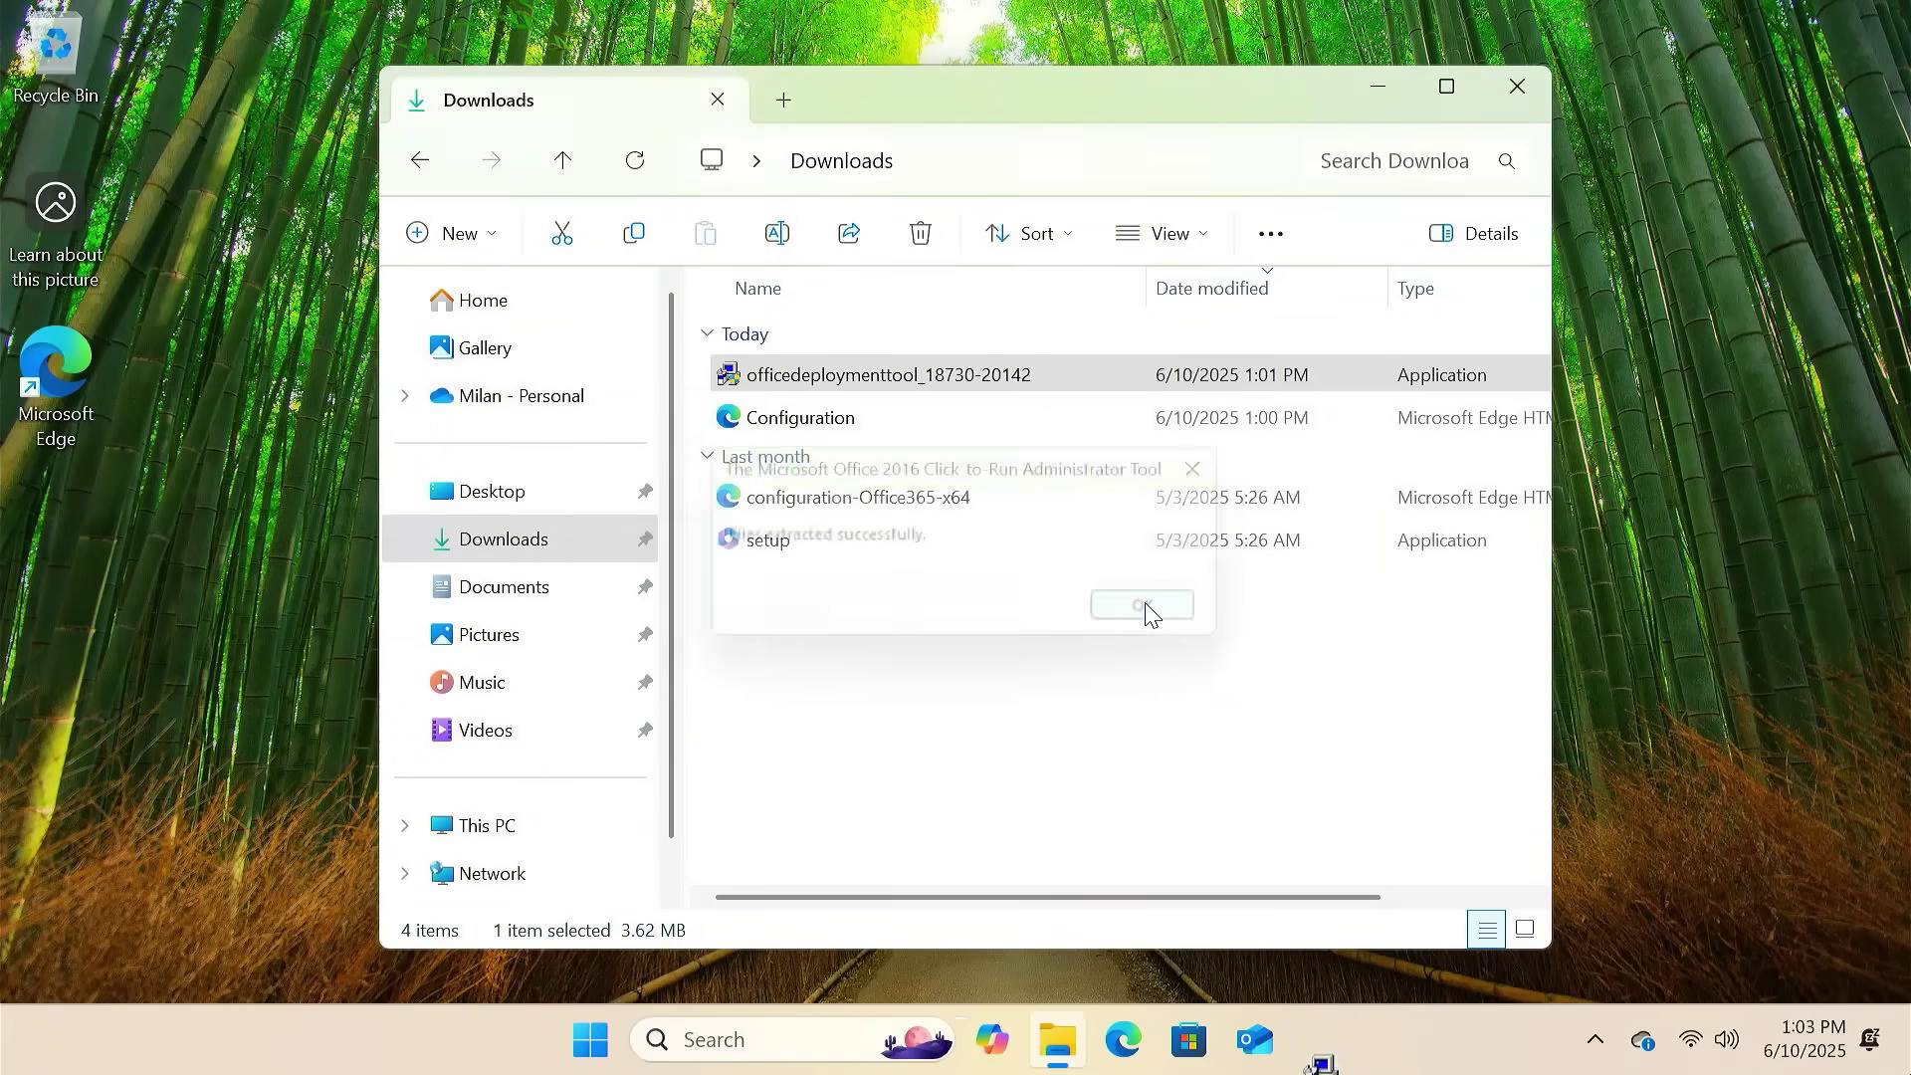
{"action": "left_click", "coordinate": [814, 550]}
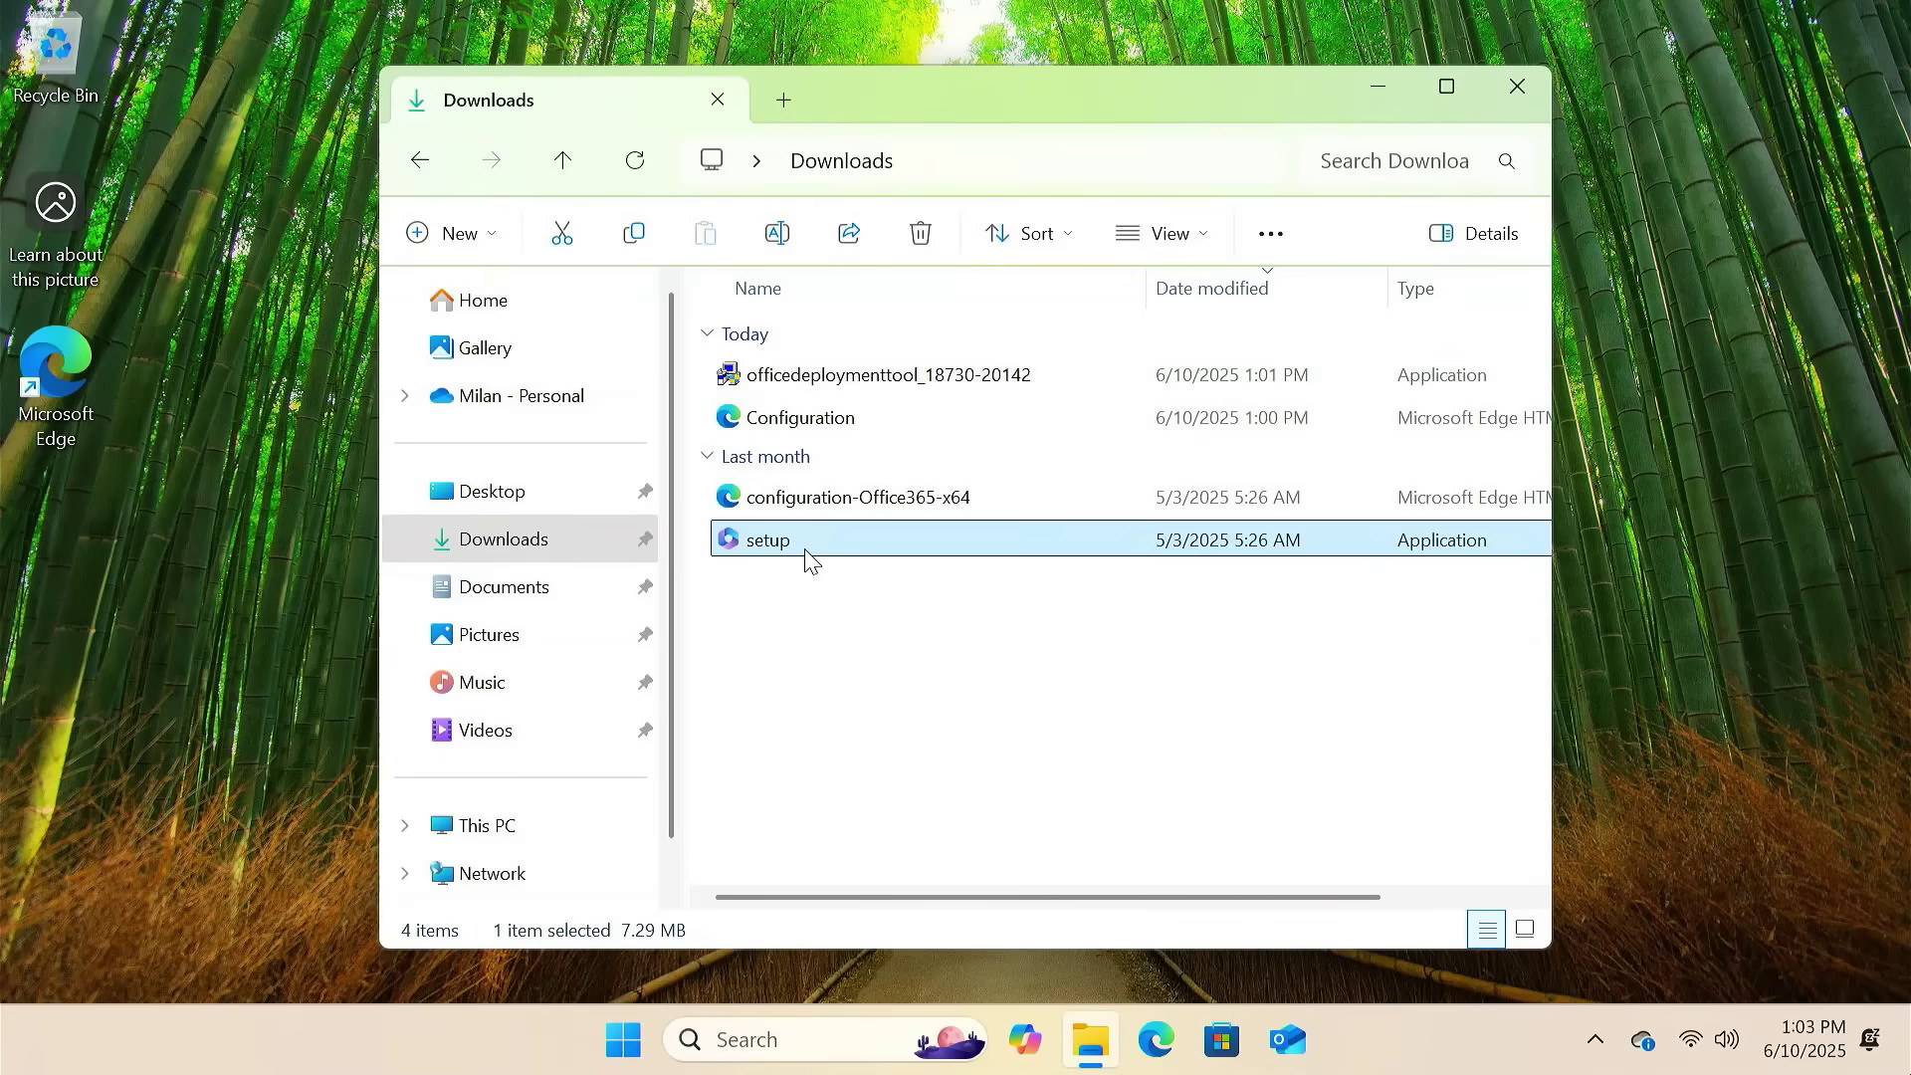
{"action": "left_click", "coordinate": [840, 507]}
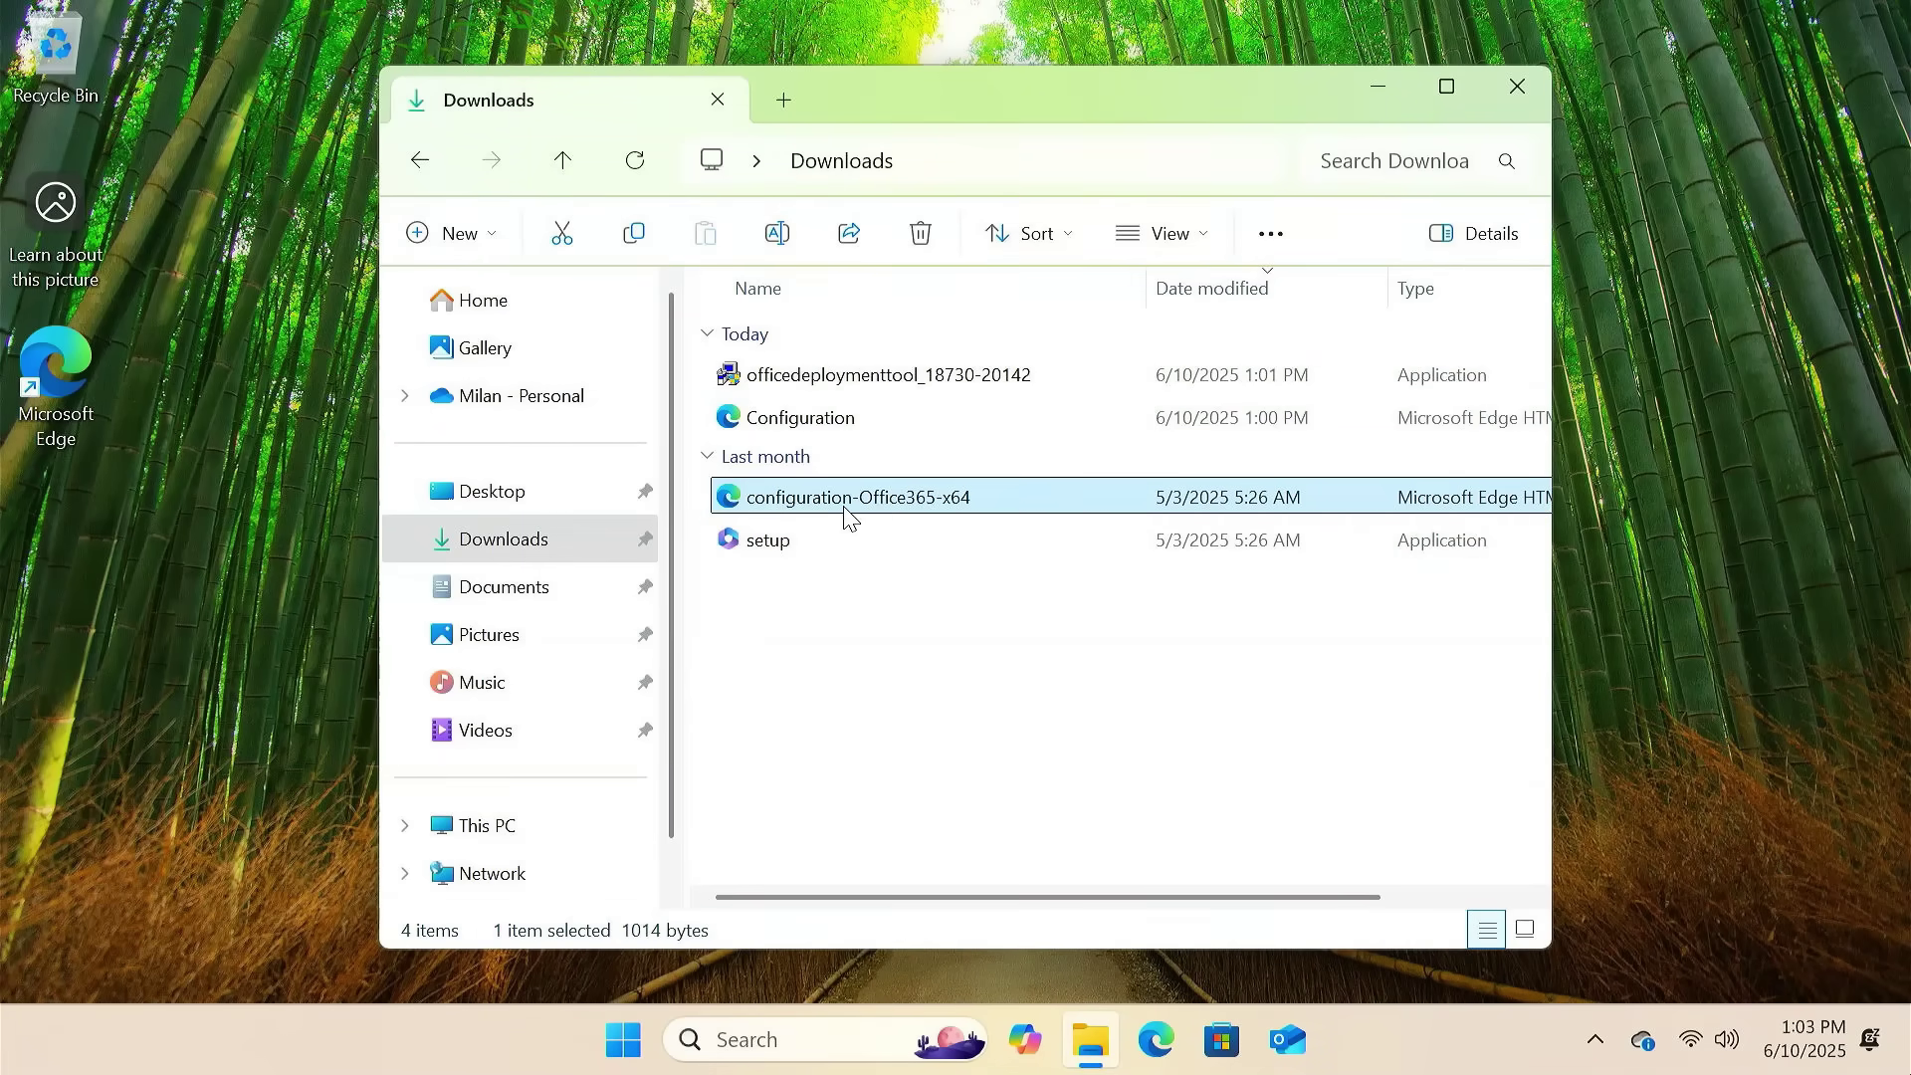
{"action": "left_click", "coordinate": [816, 597]}
{"action": "left_click", "coordinate": [480, 239]}
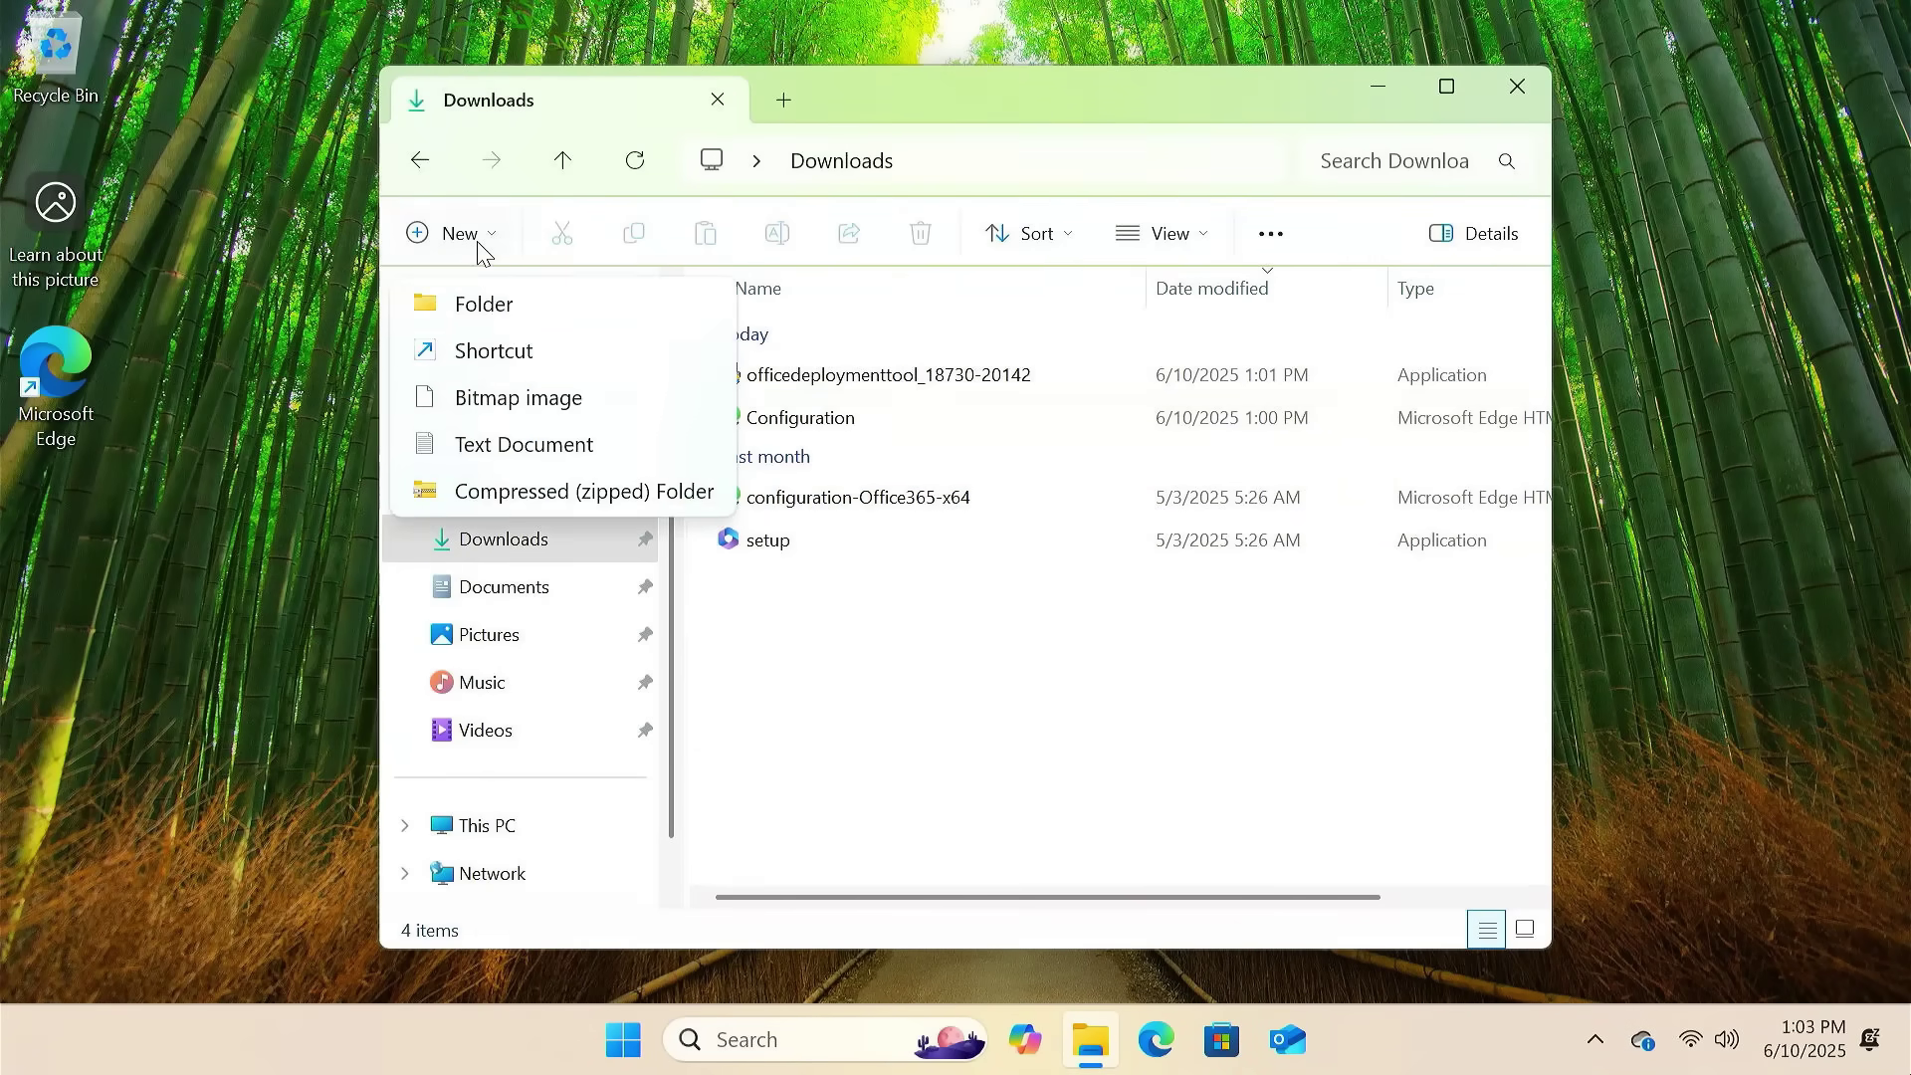
{"action": "left_click", "coordinate": [520, 310]}
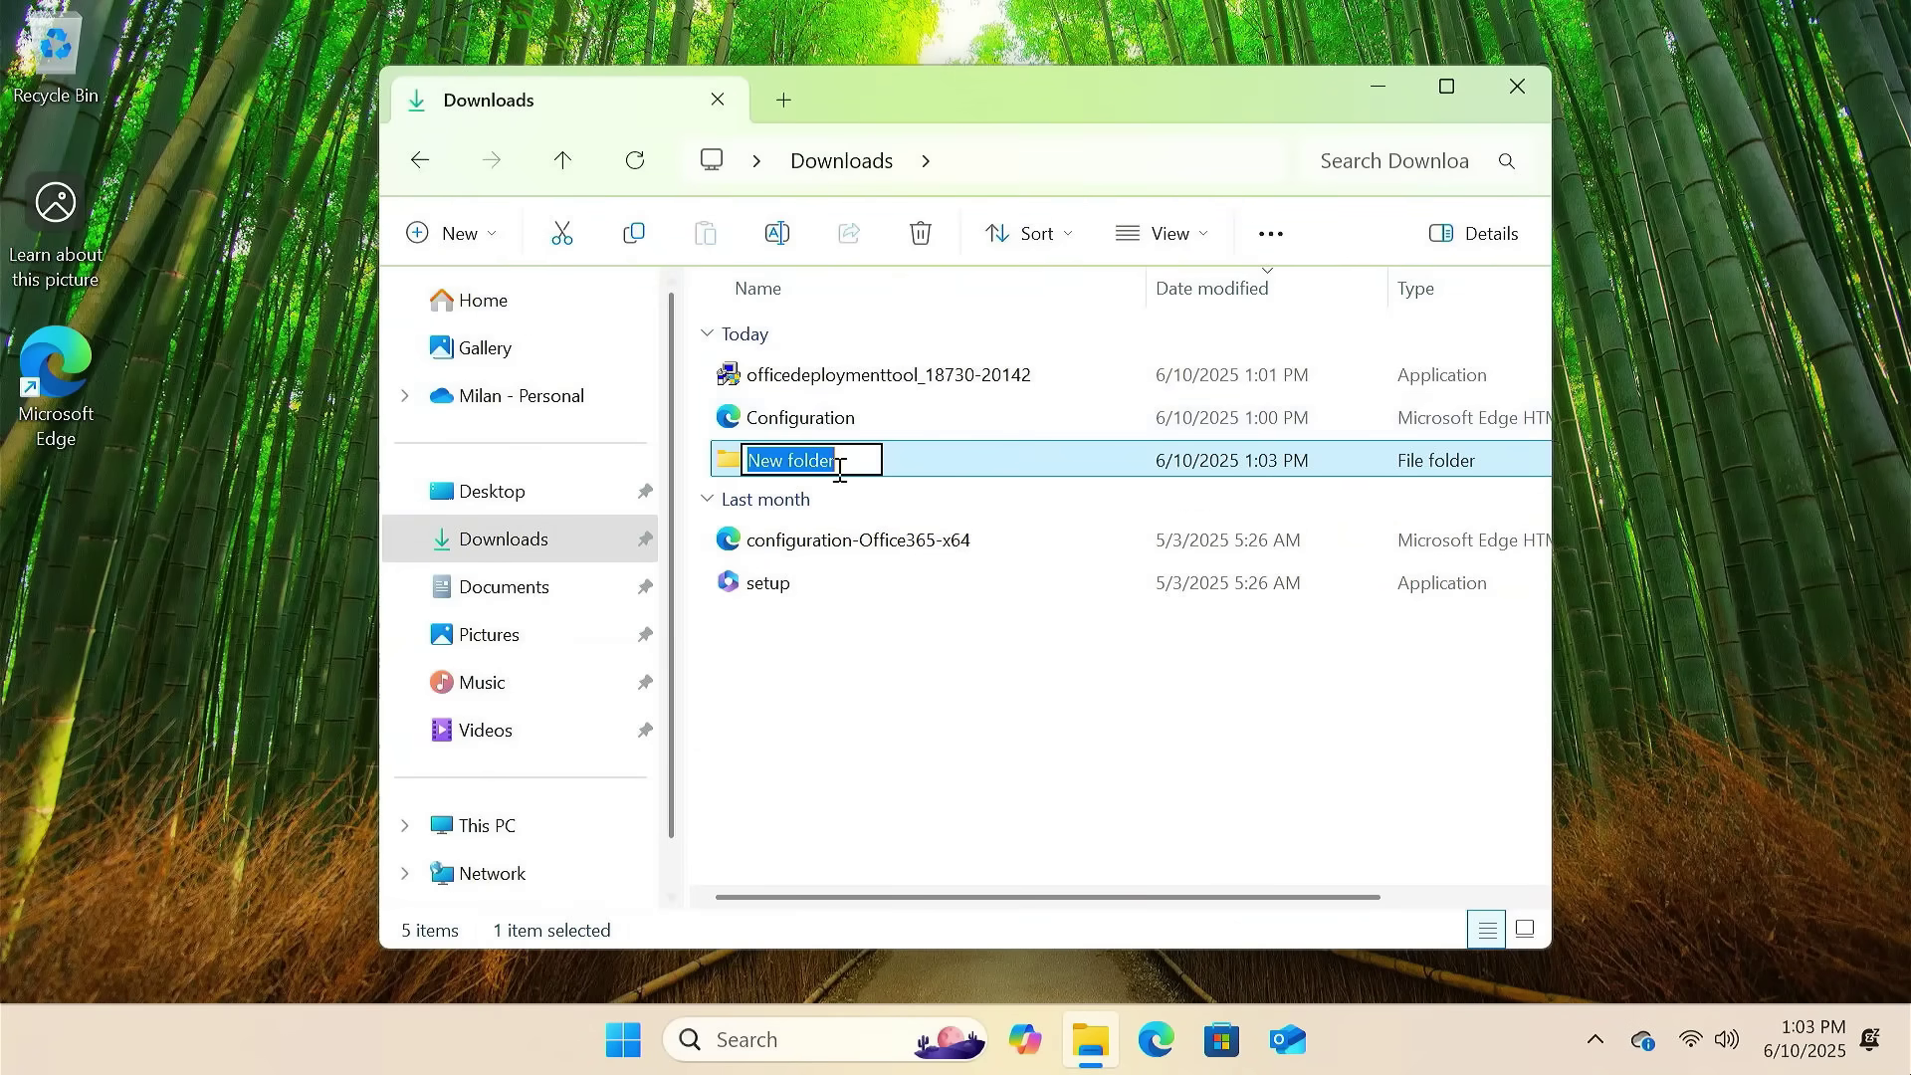
{"action": "type", "text": "Office"}
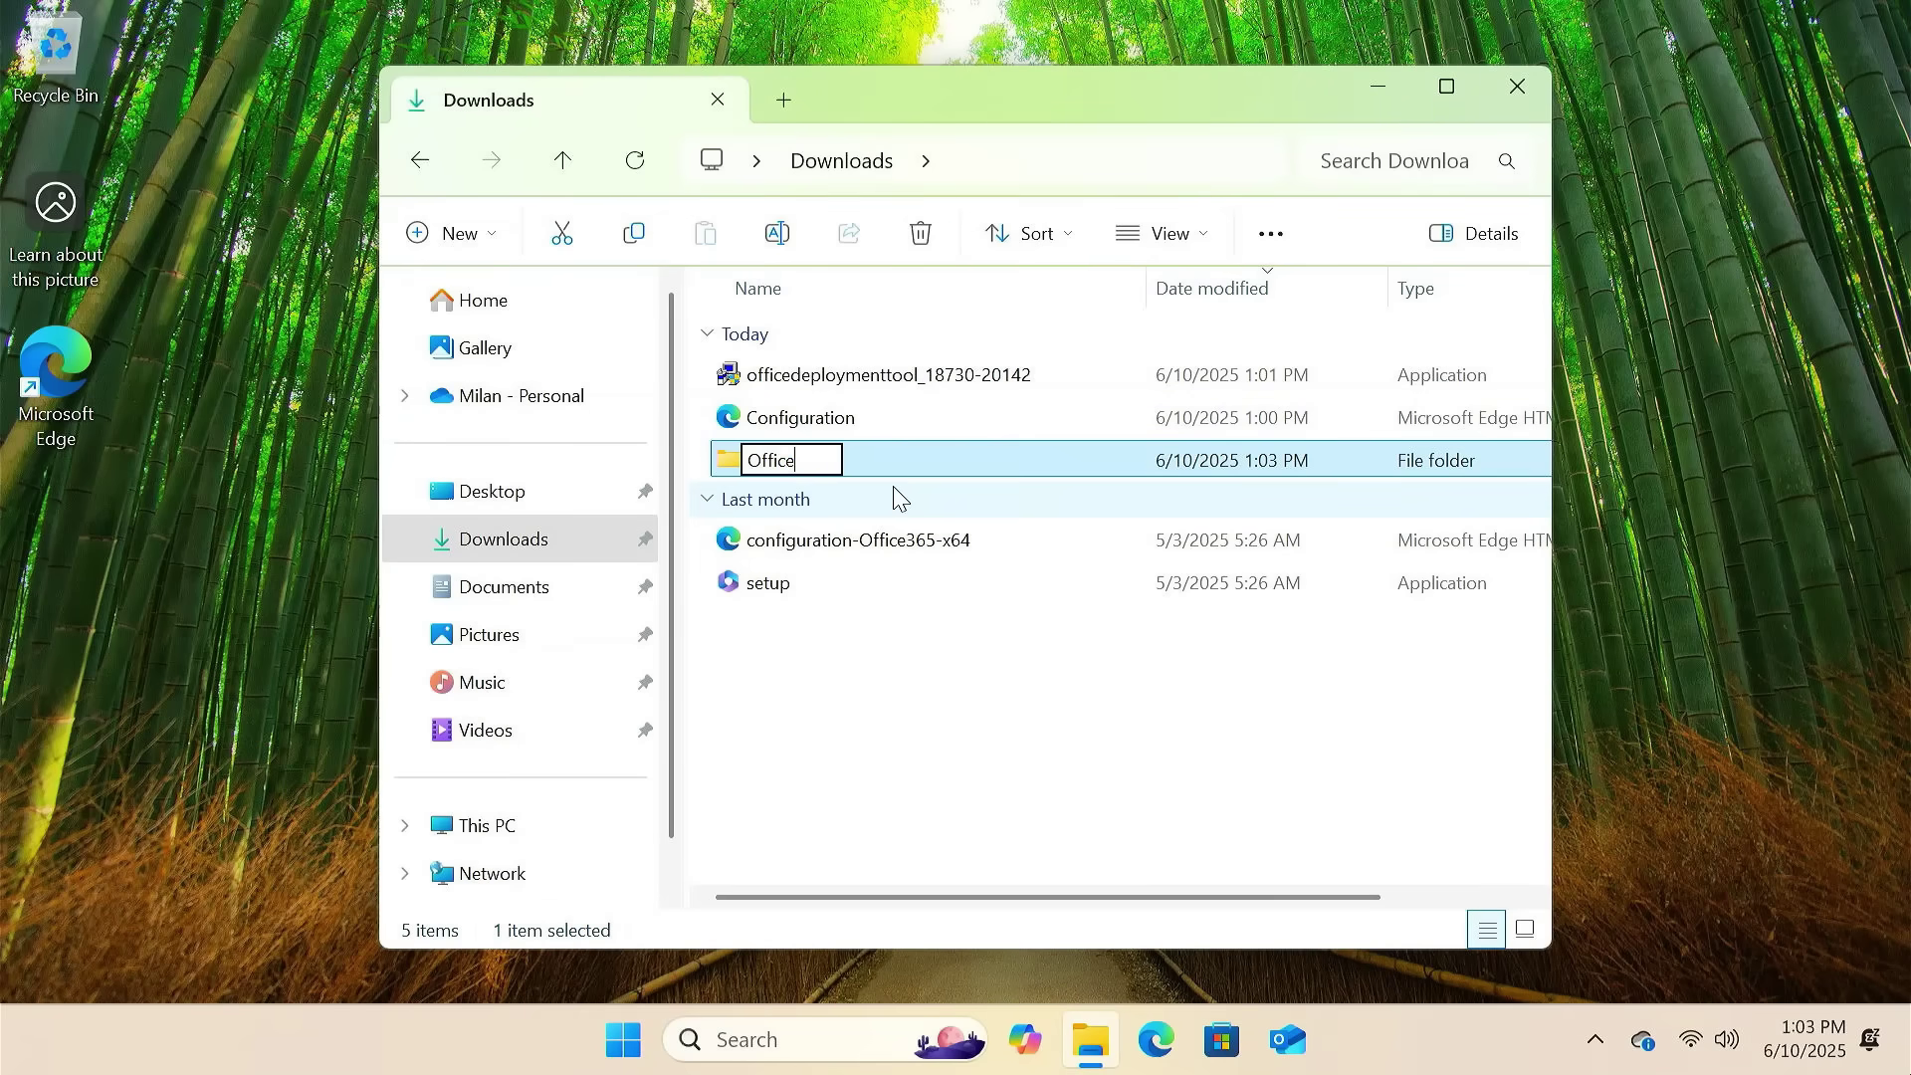
{"action": "key", "text": "Return"}
- Copy setup and Configuration into the Office folder
{"action": "left_click", "coordinate": [829, 599]}
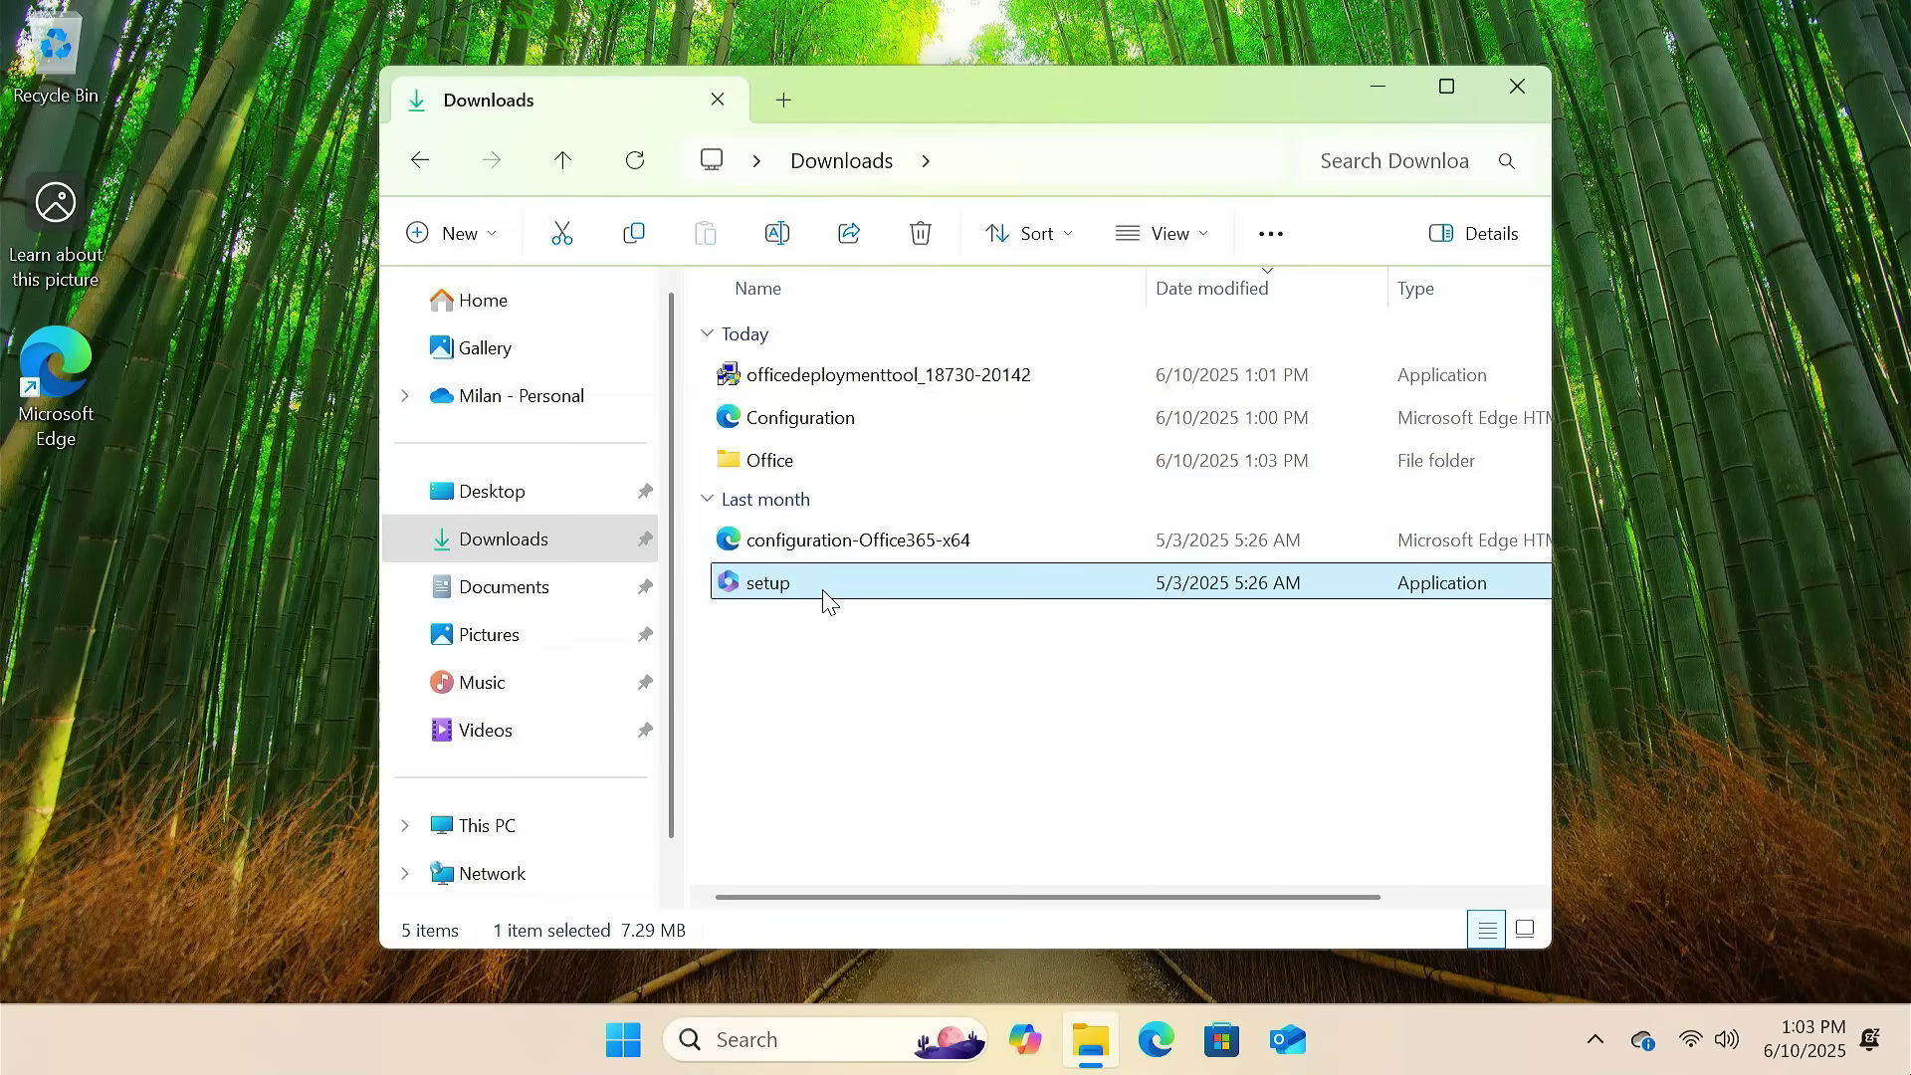
{"action": "left_click", "coordinate": [839, 432], "text": "ctrl"}
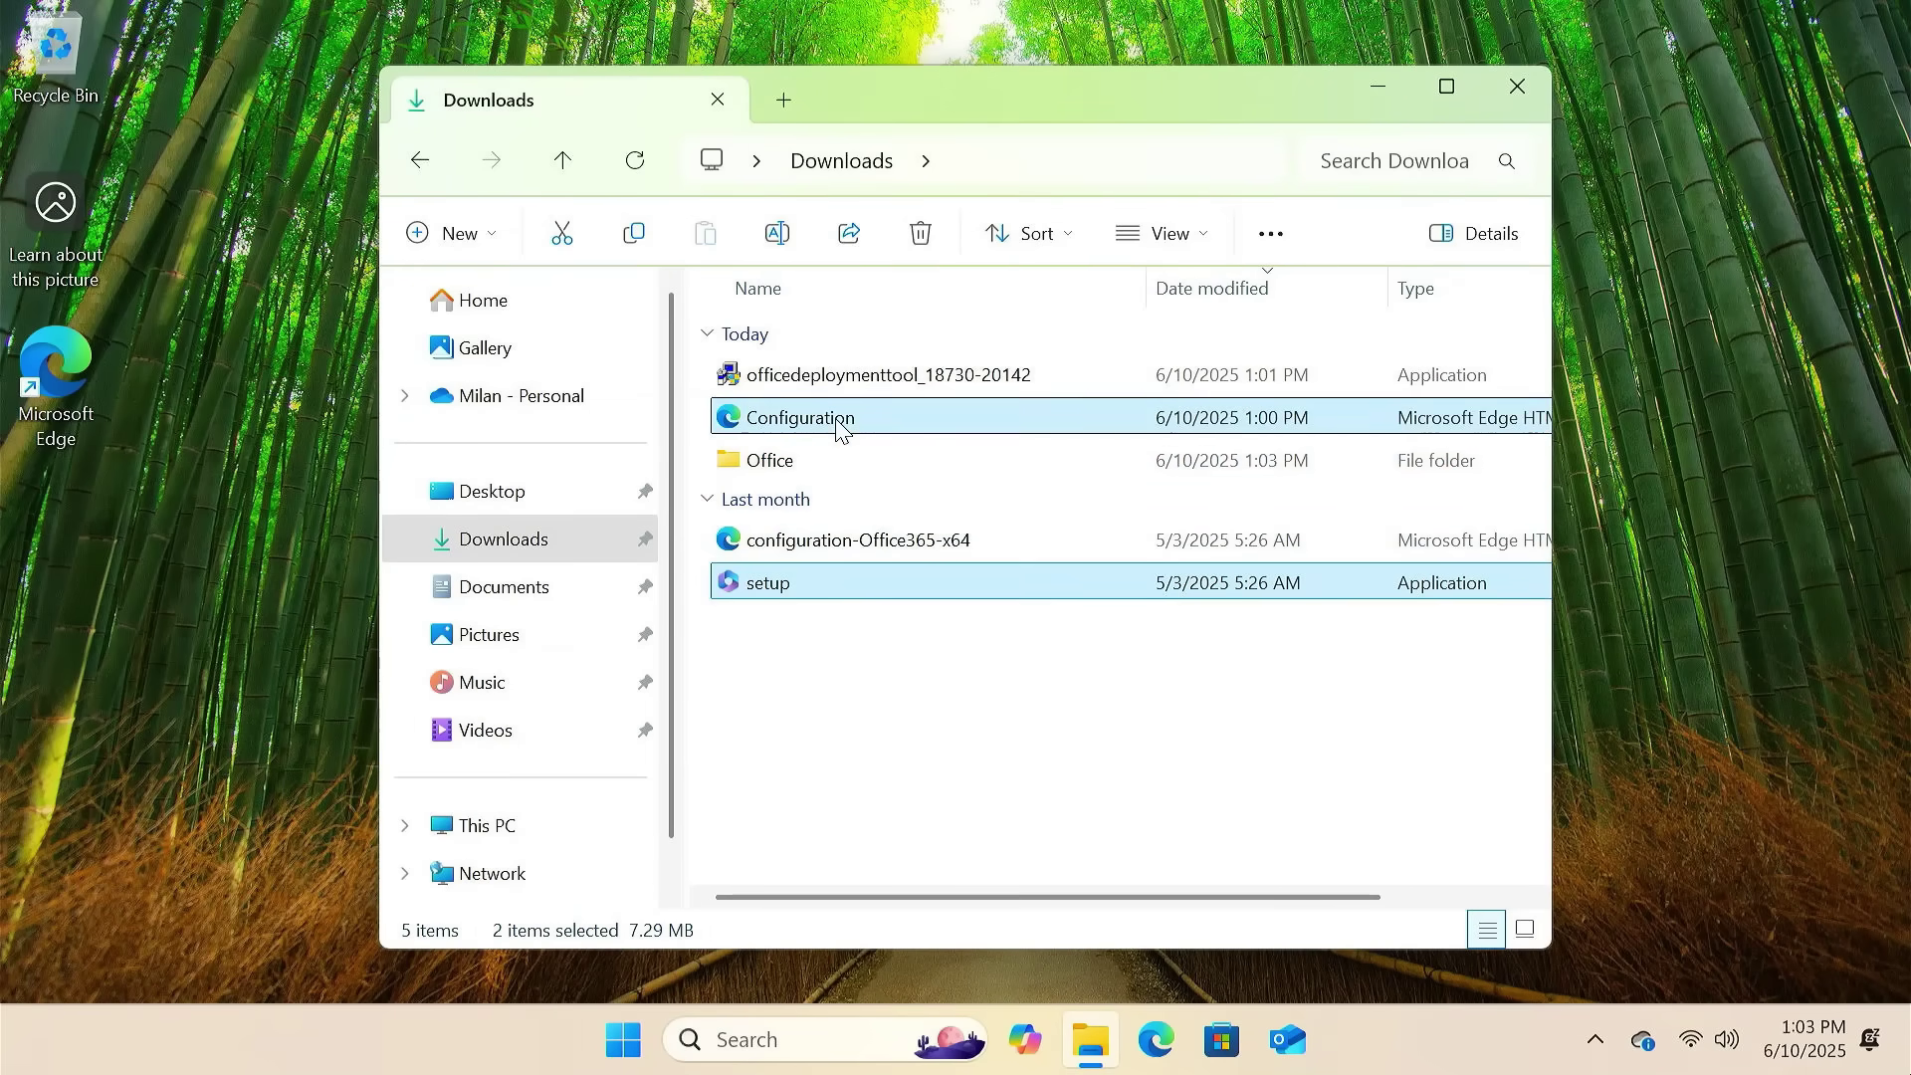
{"action": "right_click", "coordinate": [839, 432]}
{"action": "left_click", "coordinate": [971, 459]}
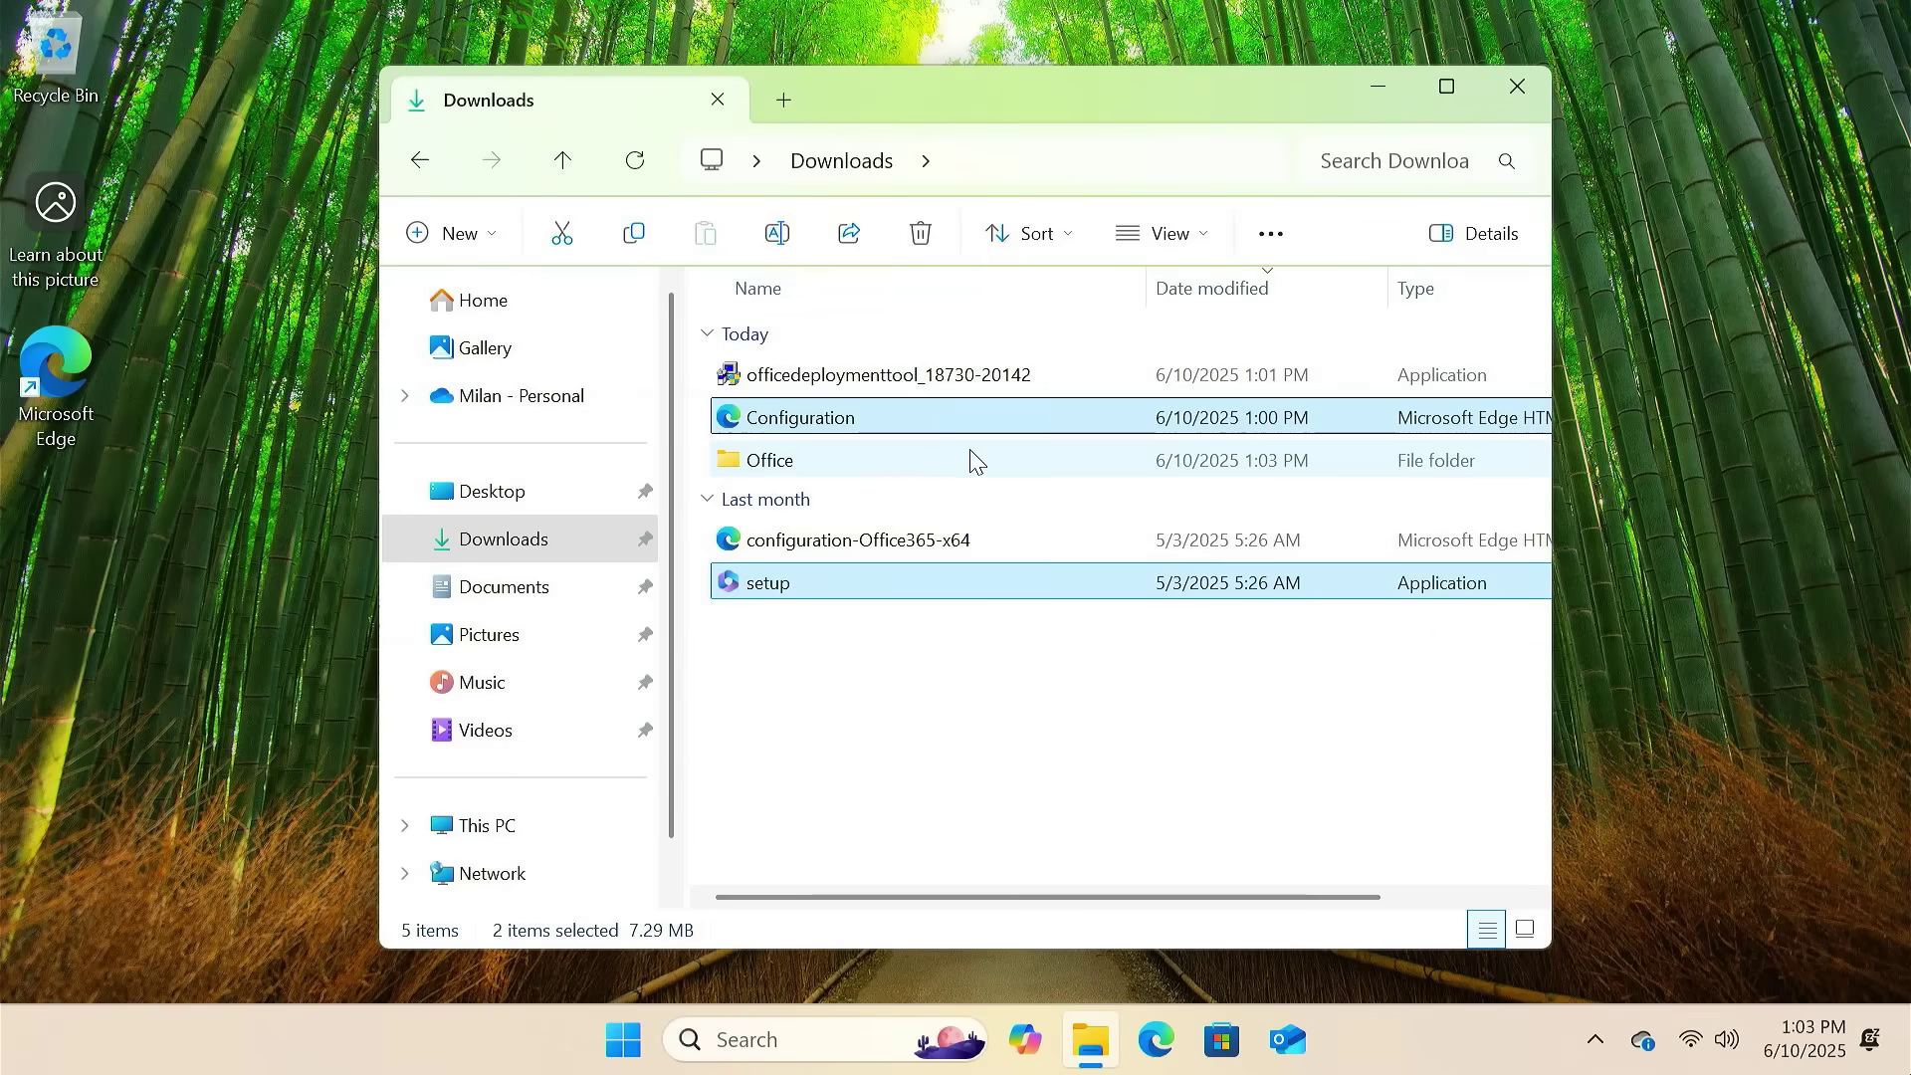
{"action": "double_click", "coordinate": [843, 466]}
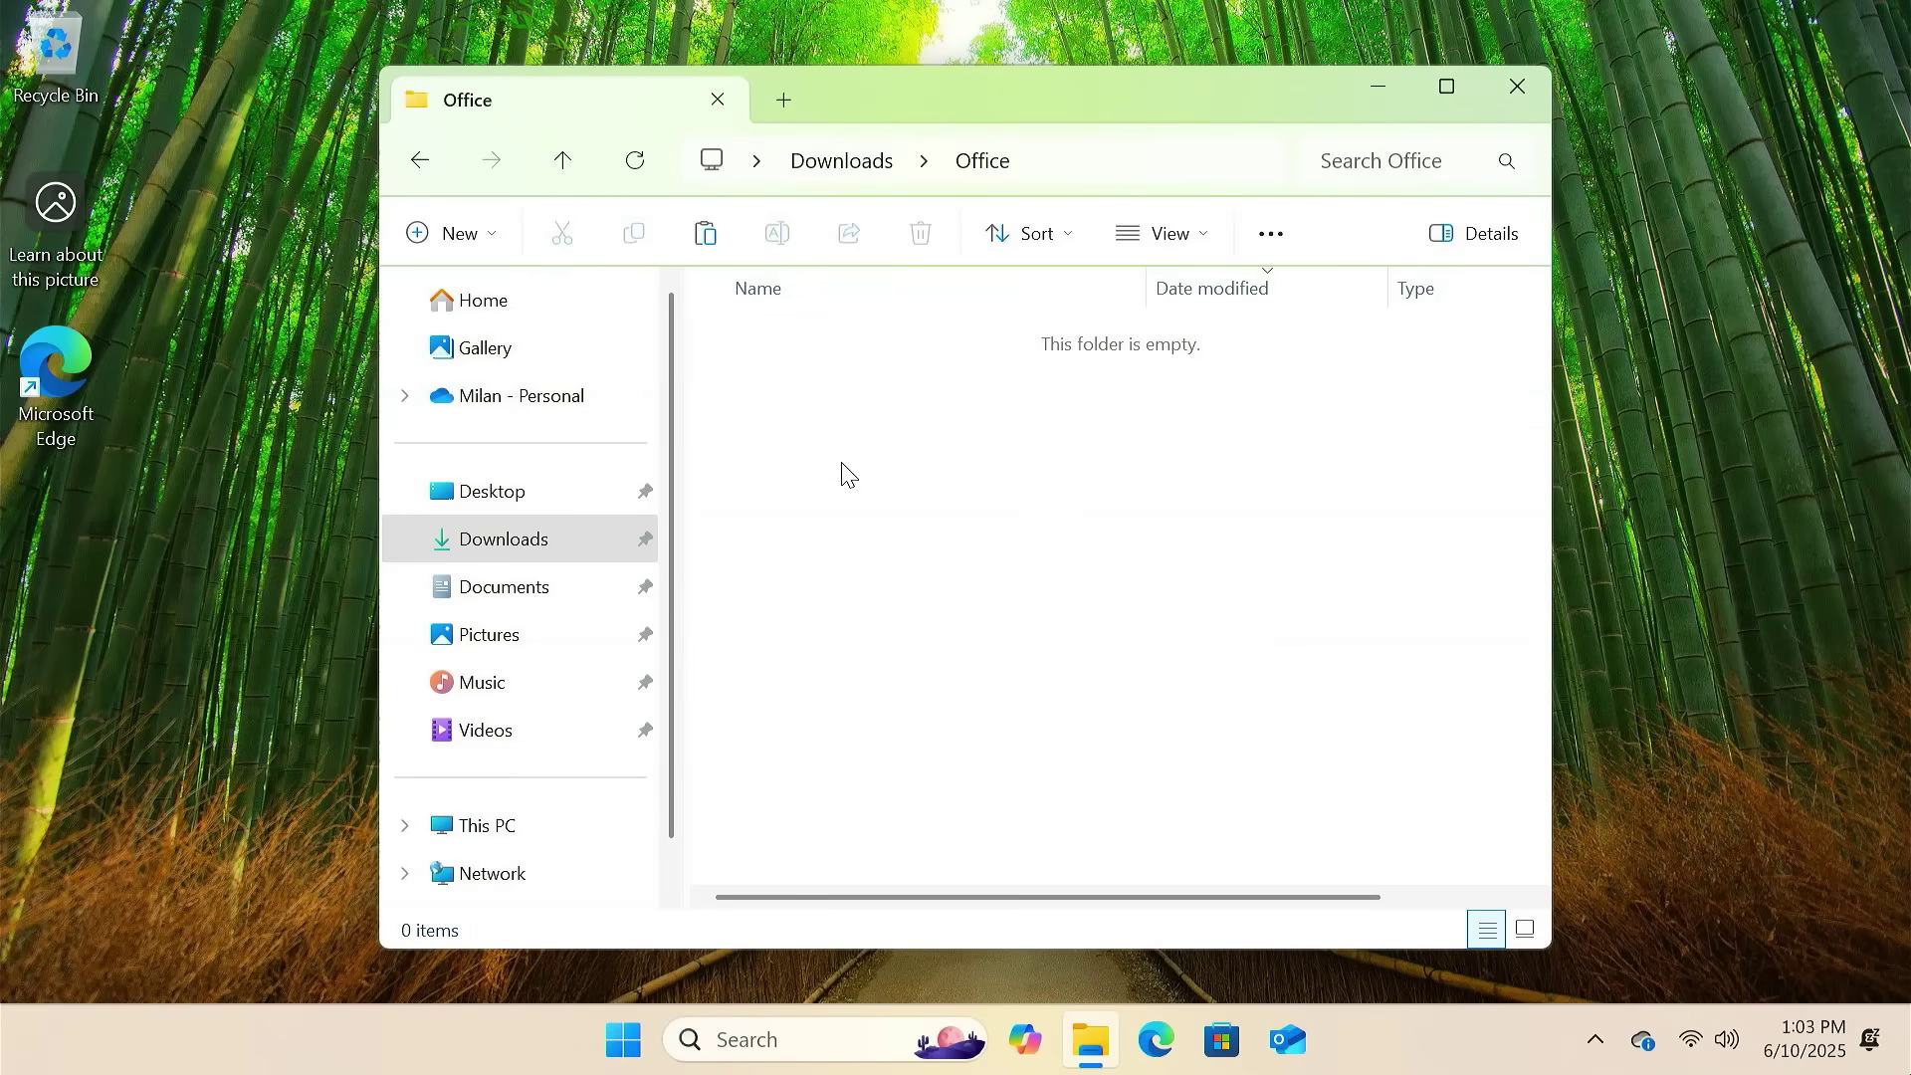
{"action": "right_click", "coordinate": [842, 476]}
{"action": "left_click", "coordinate": [894, 440]}
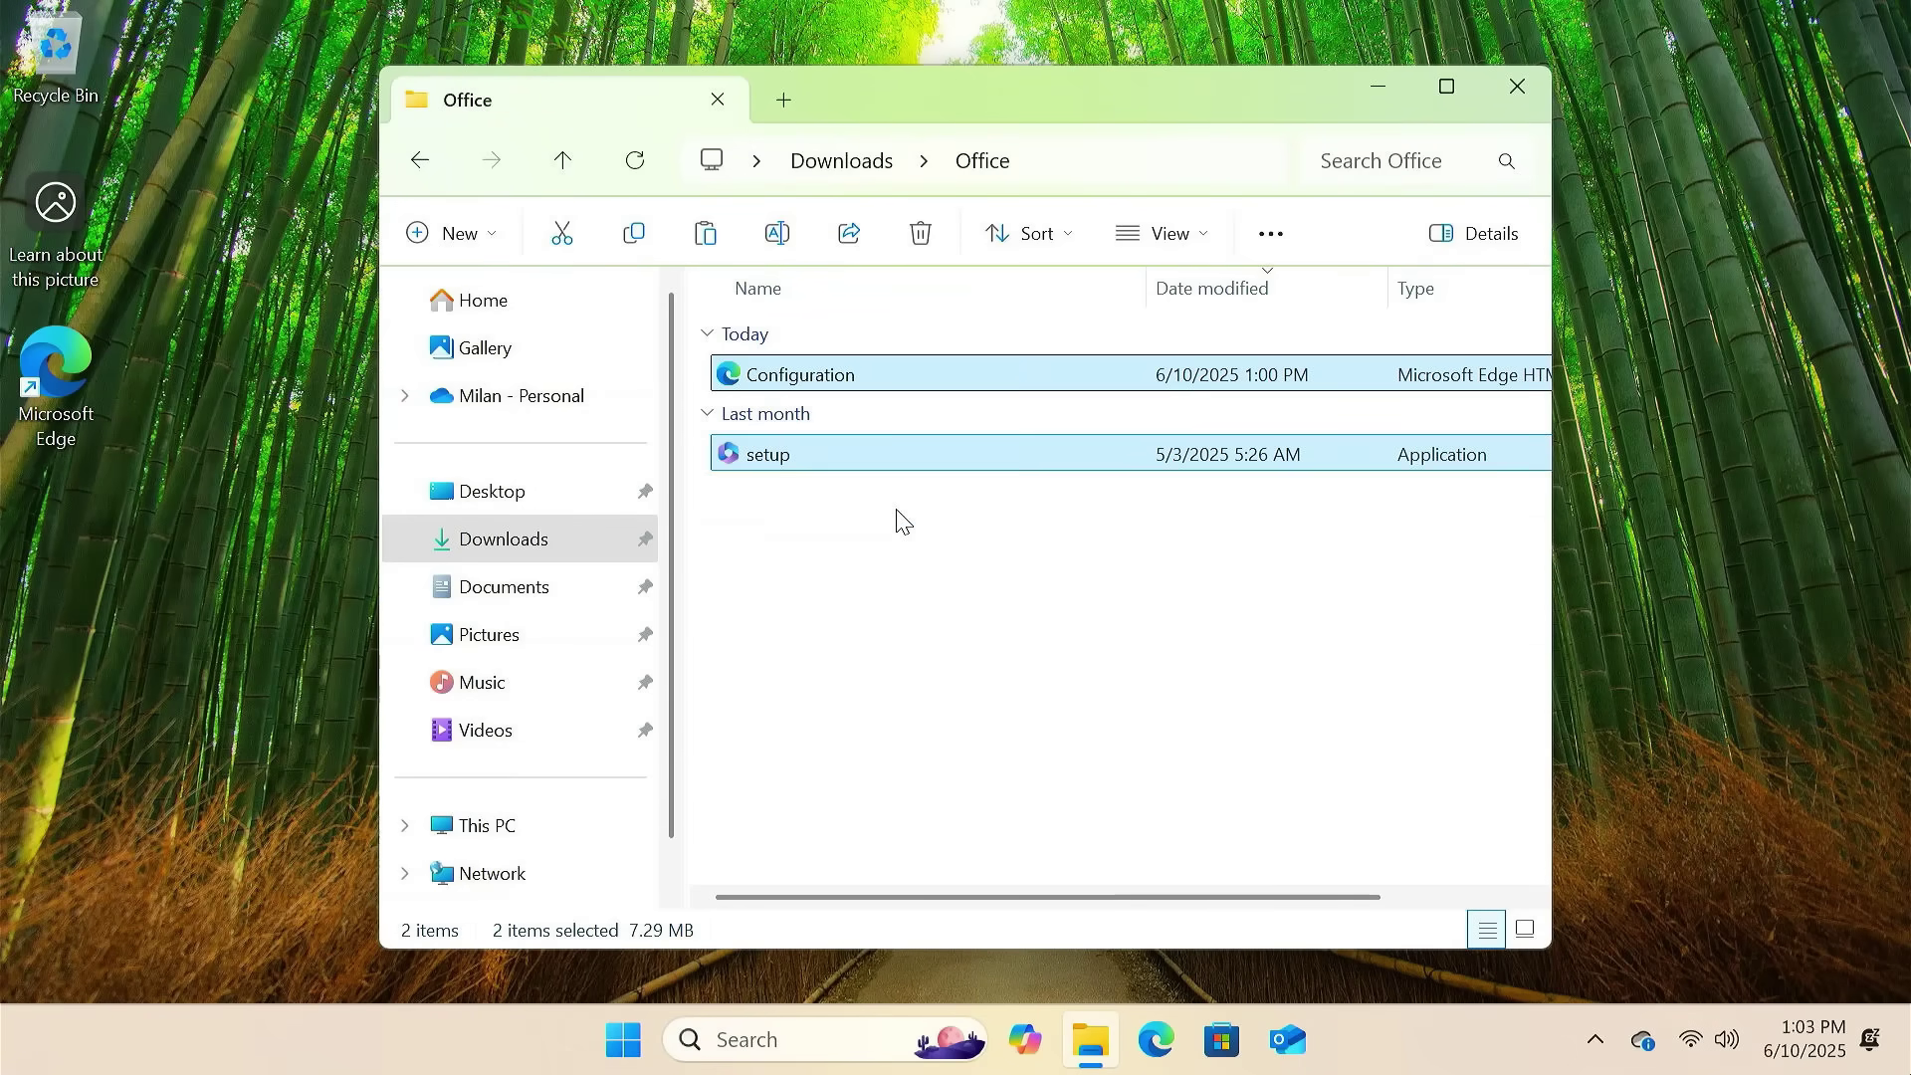
{"action": "left_click", "coordinate": [896, 519]}
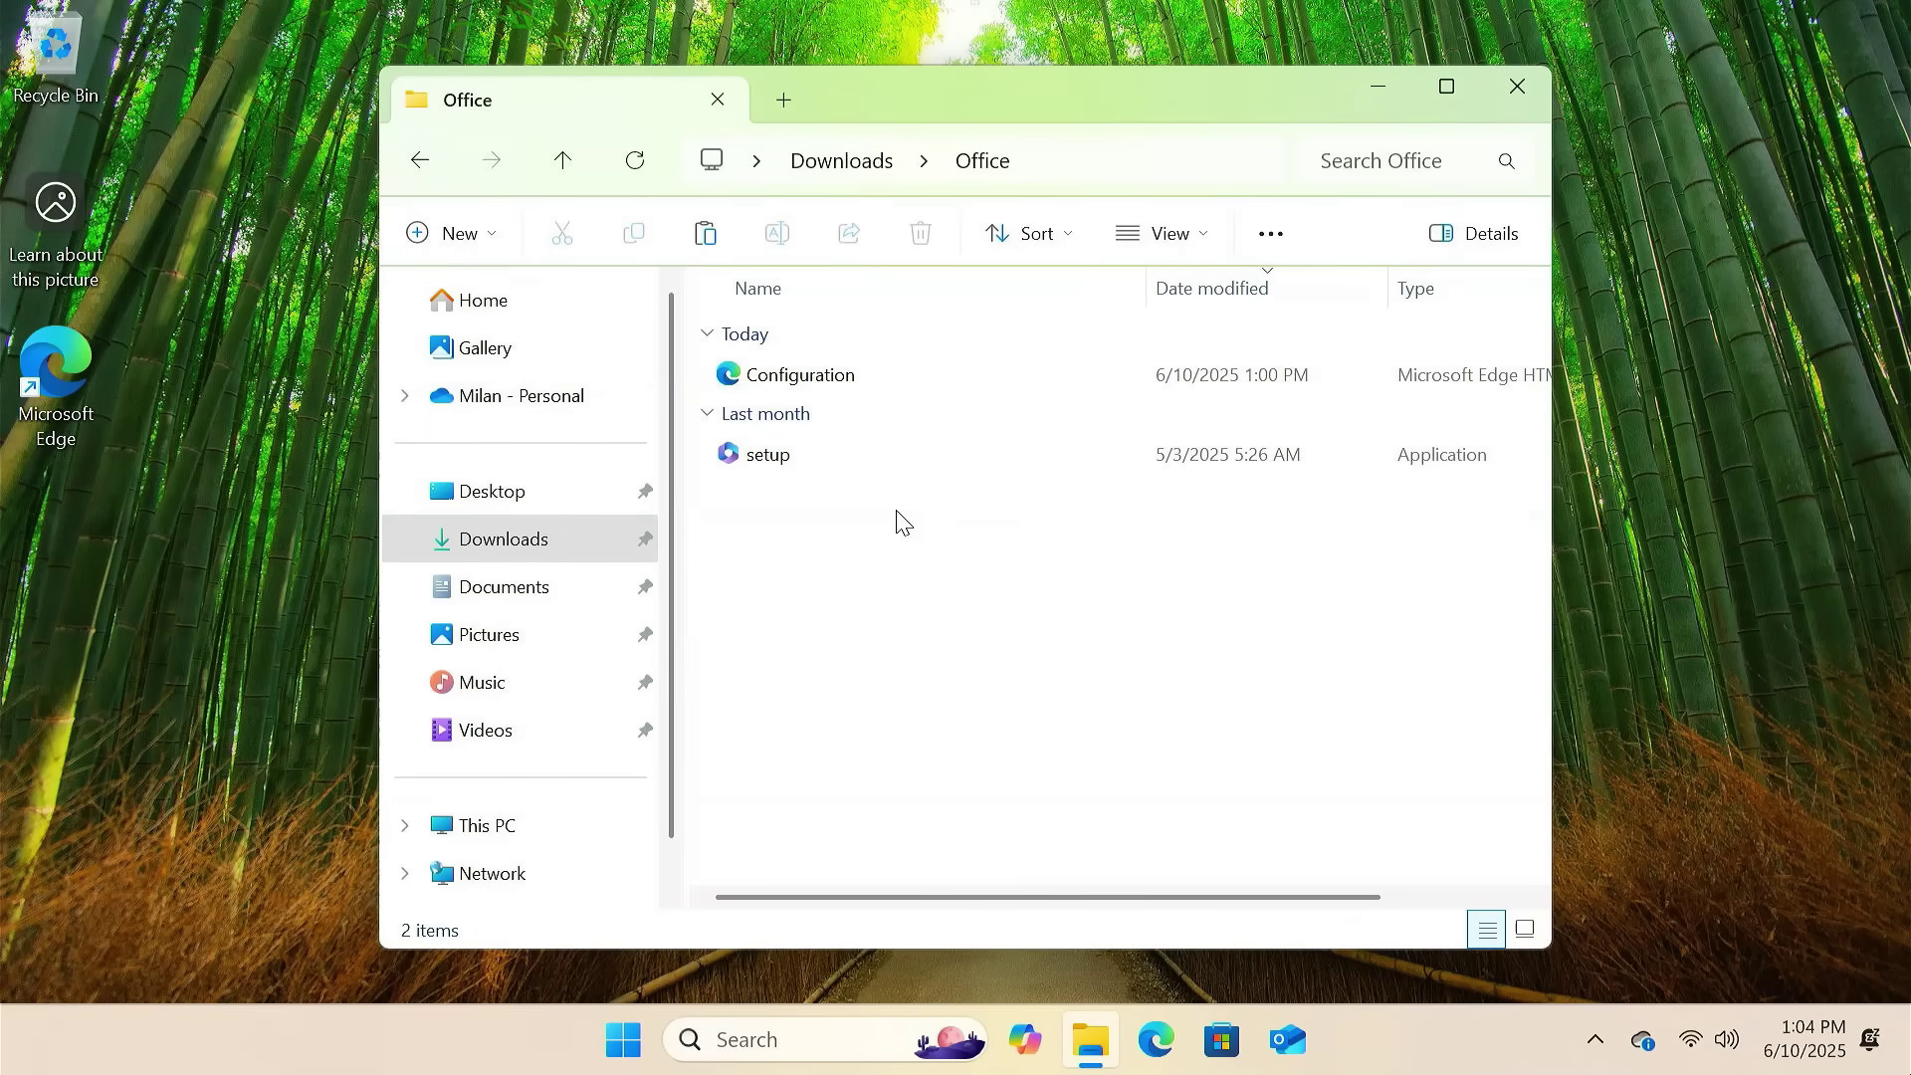
- Launch Command Prompt from search as administrator
{"action": "left_click", "coordinate": [806, 1027]}
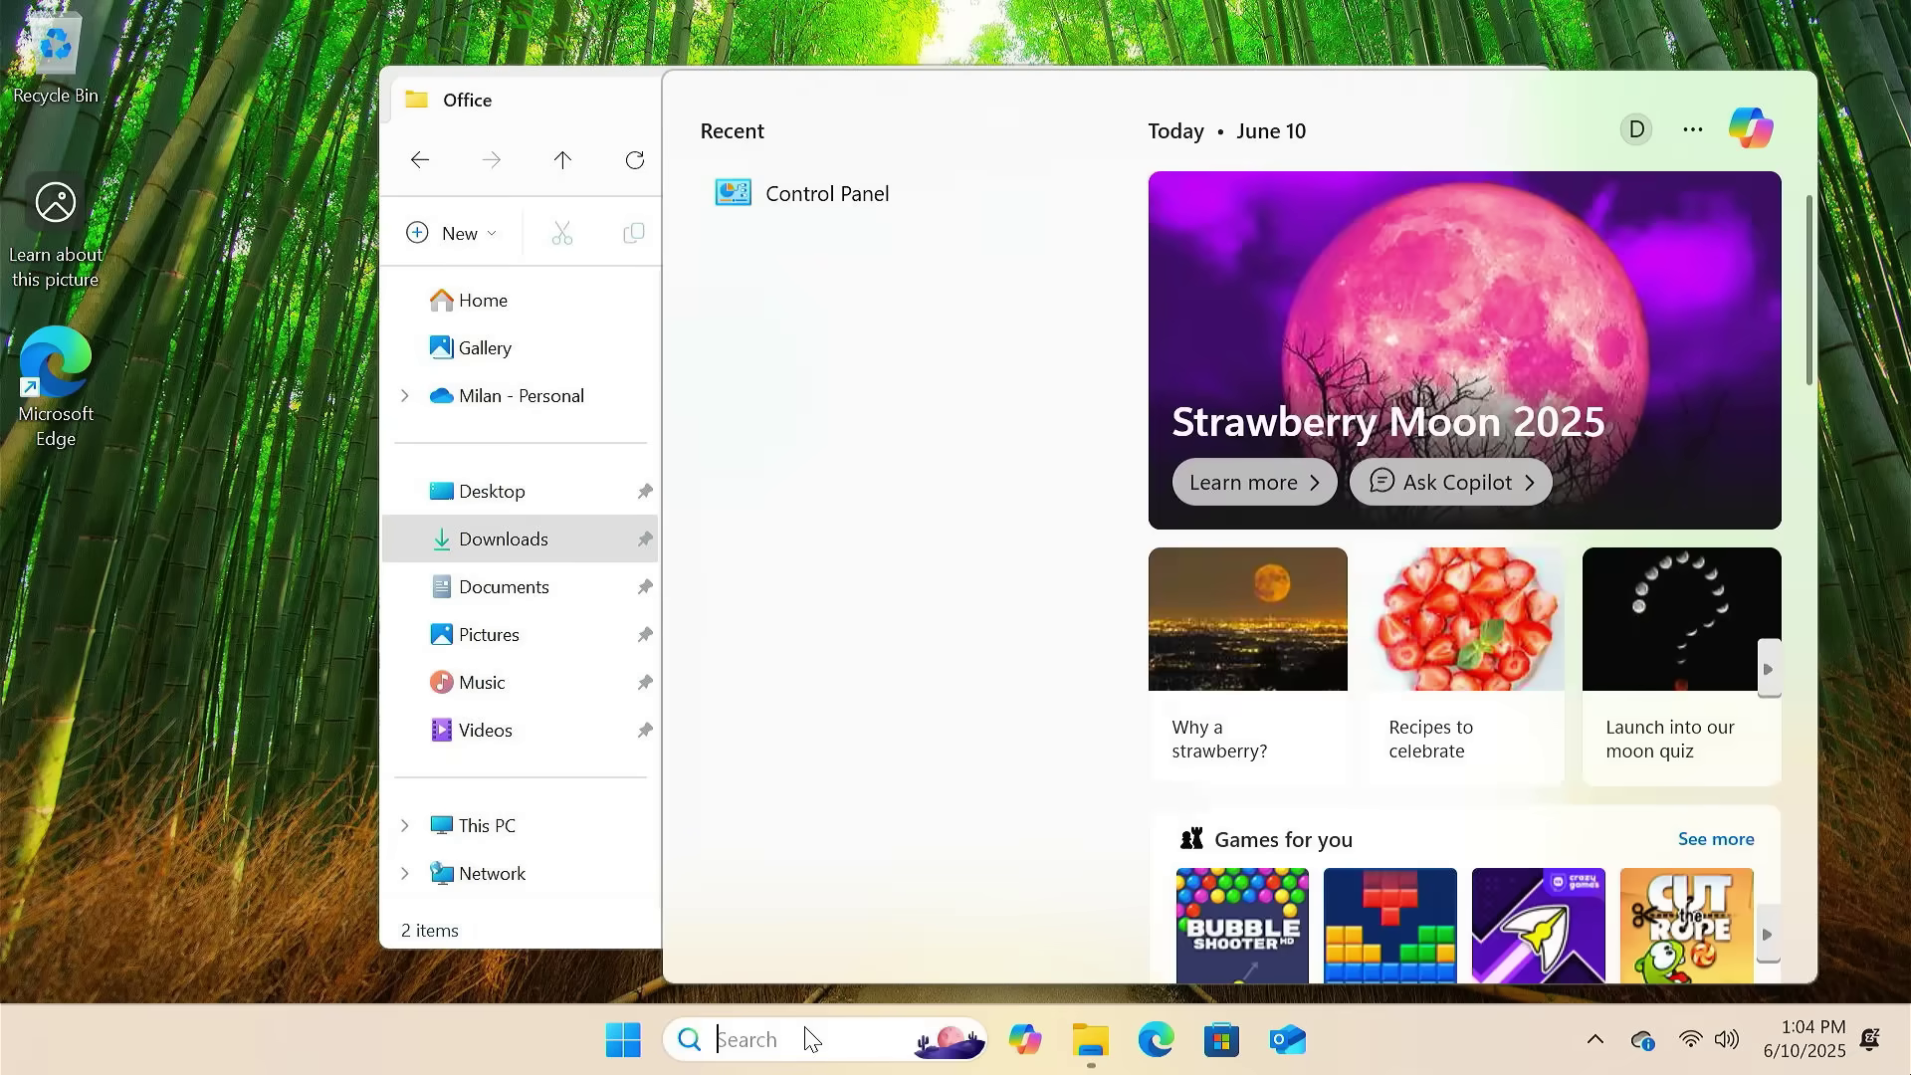
{"action": "type", "text": "cmd"}
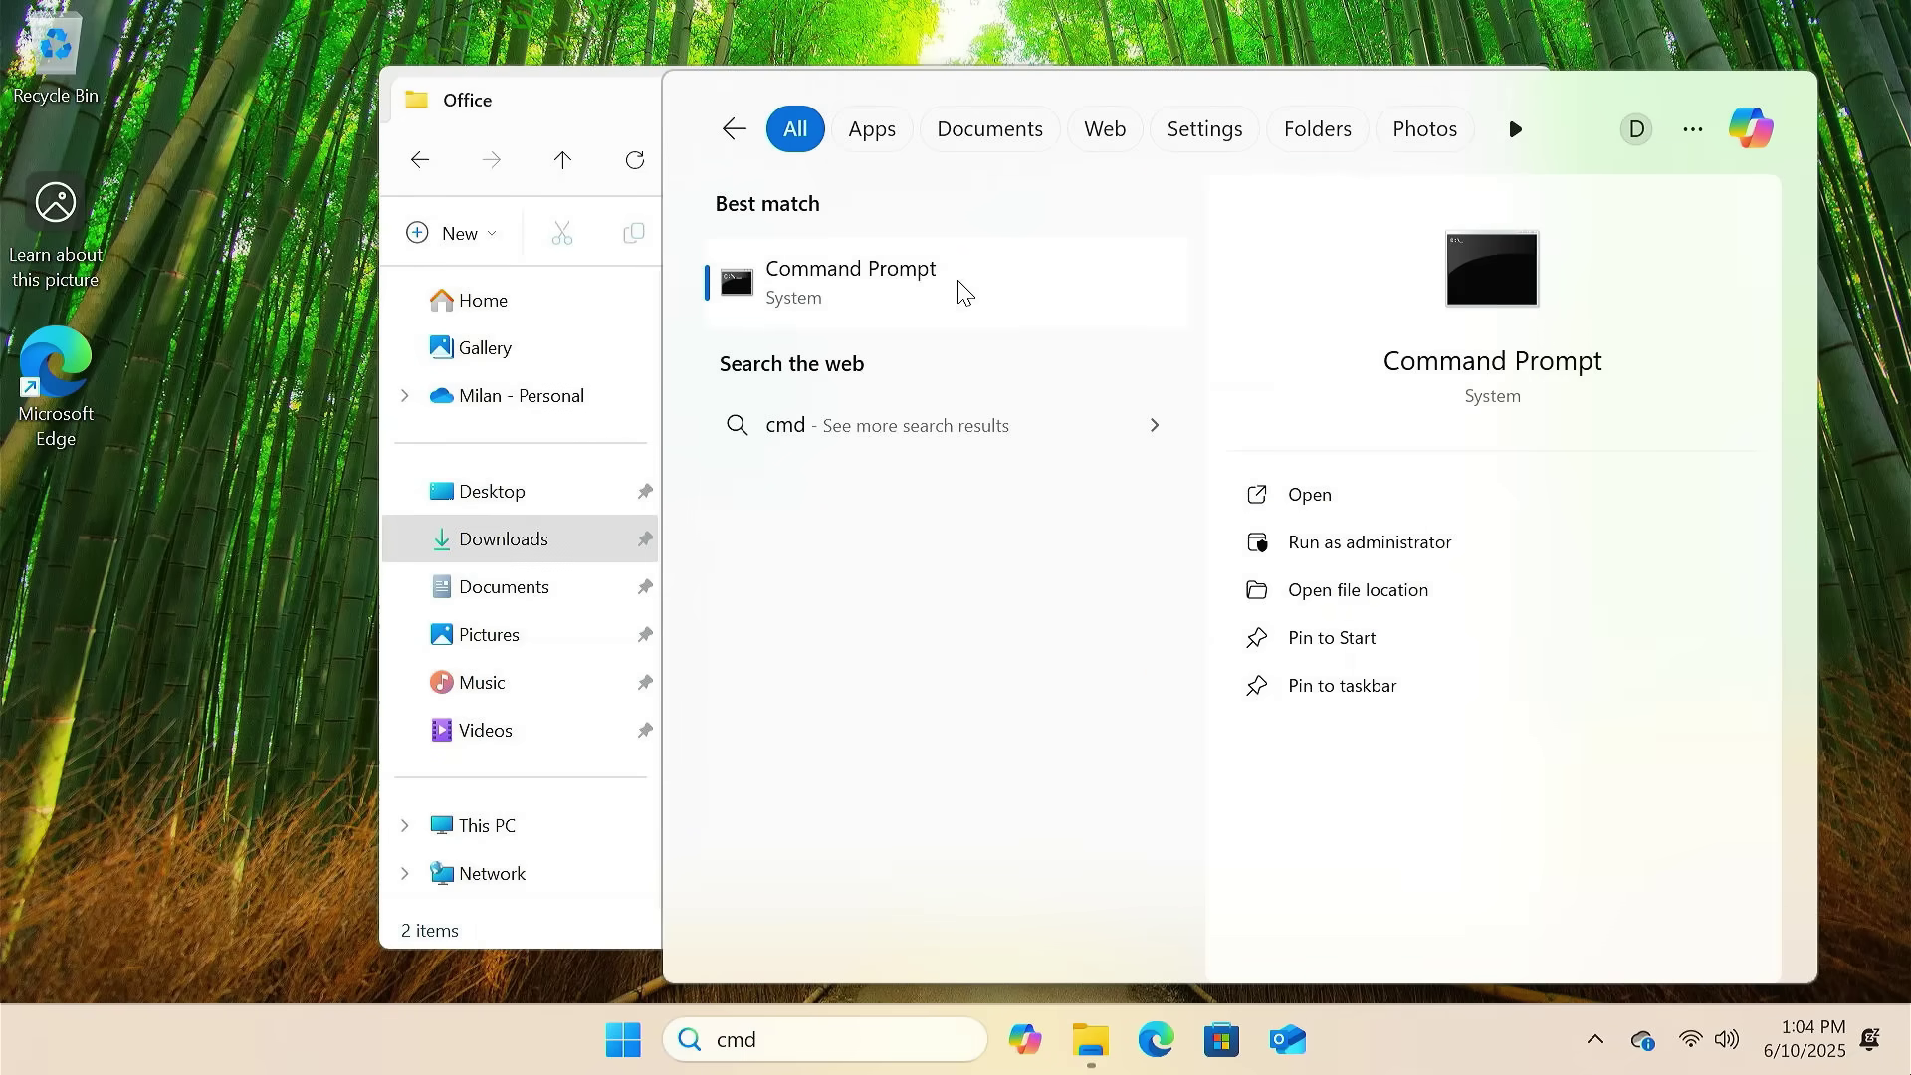
{"action": "right_click", "coordinate": [960, 291]}
{"action": "left_click", "coordinate": [1027, 322]}
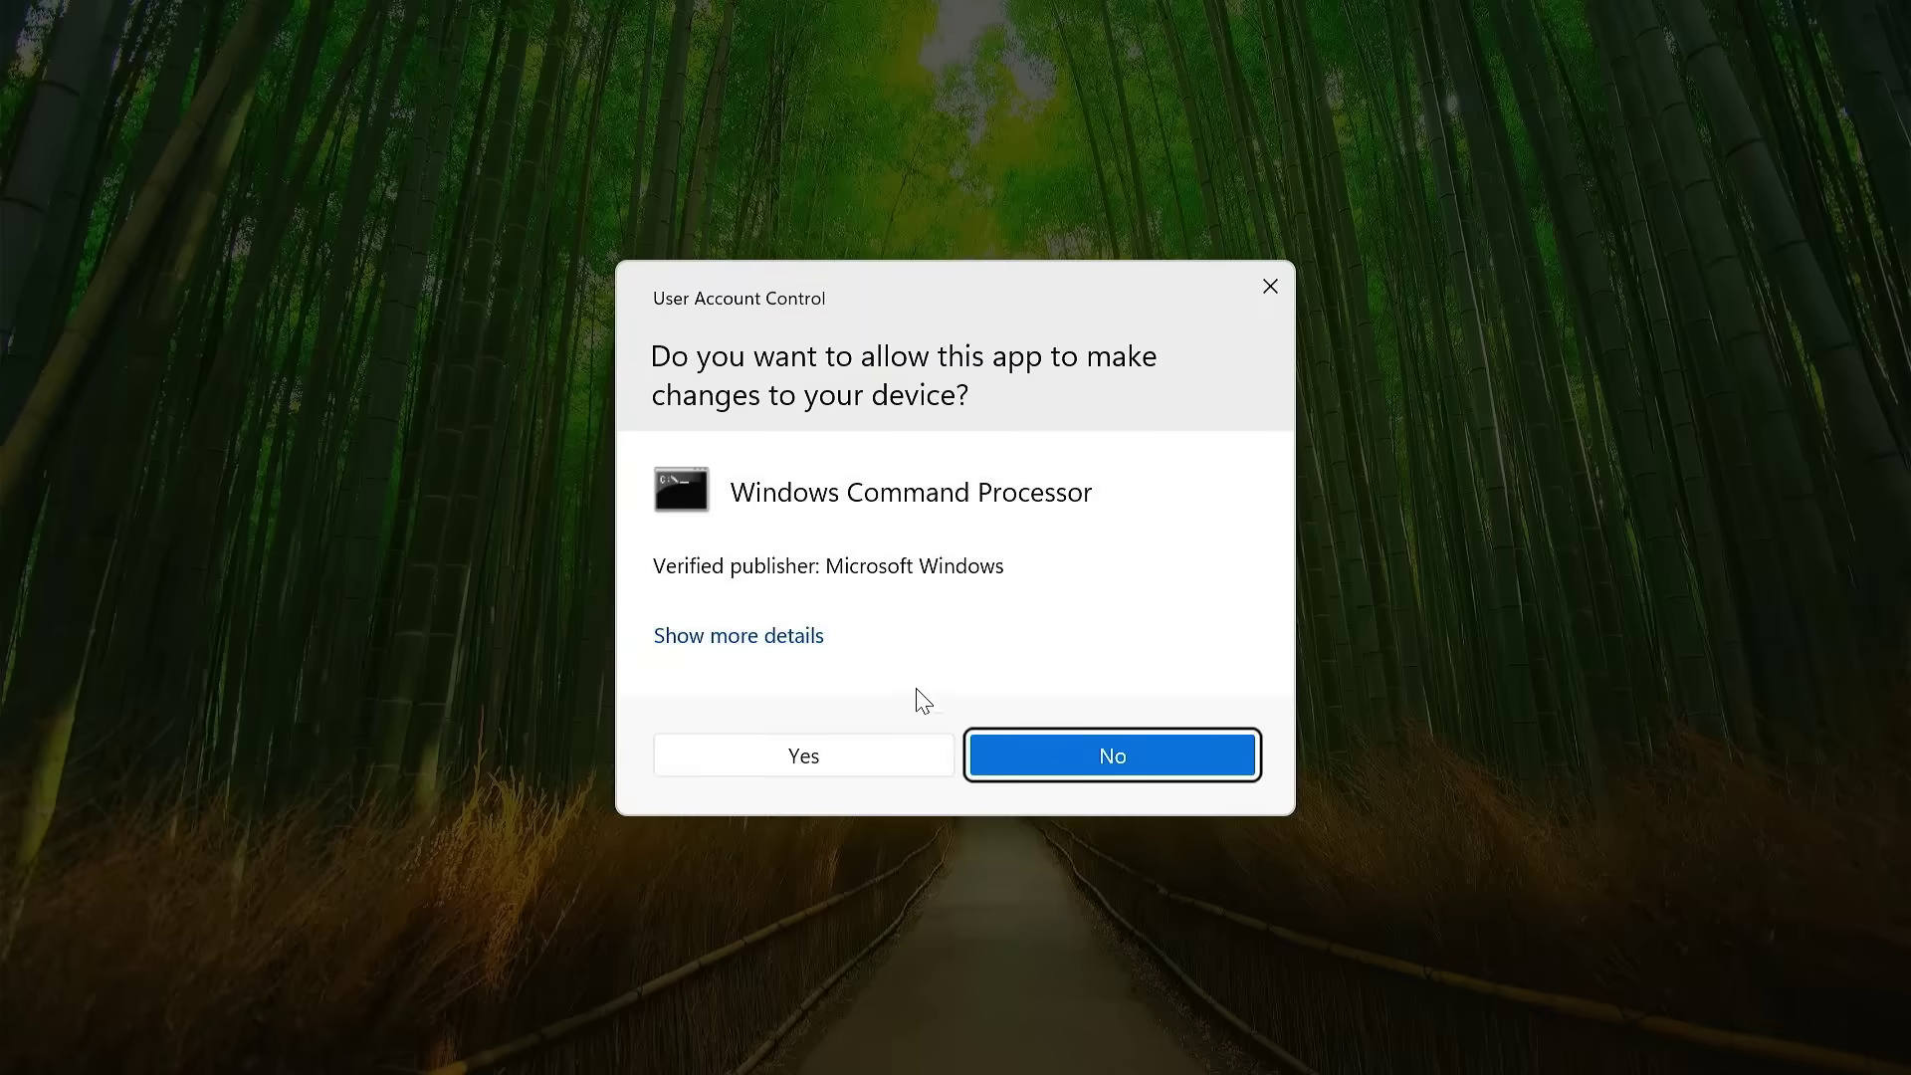
{"action": "left_click", "coordinate": [877, 765]}
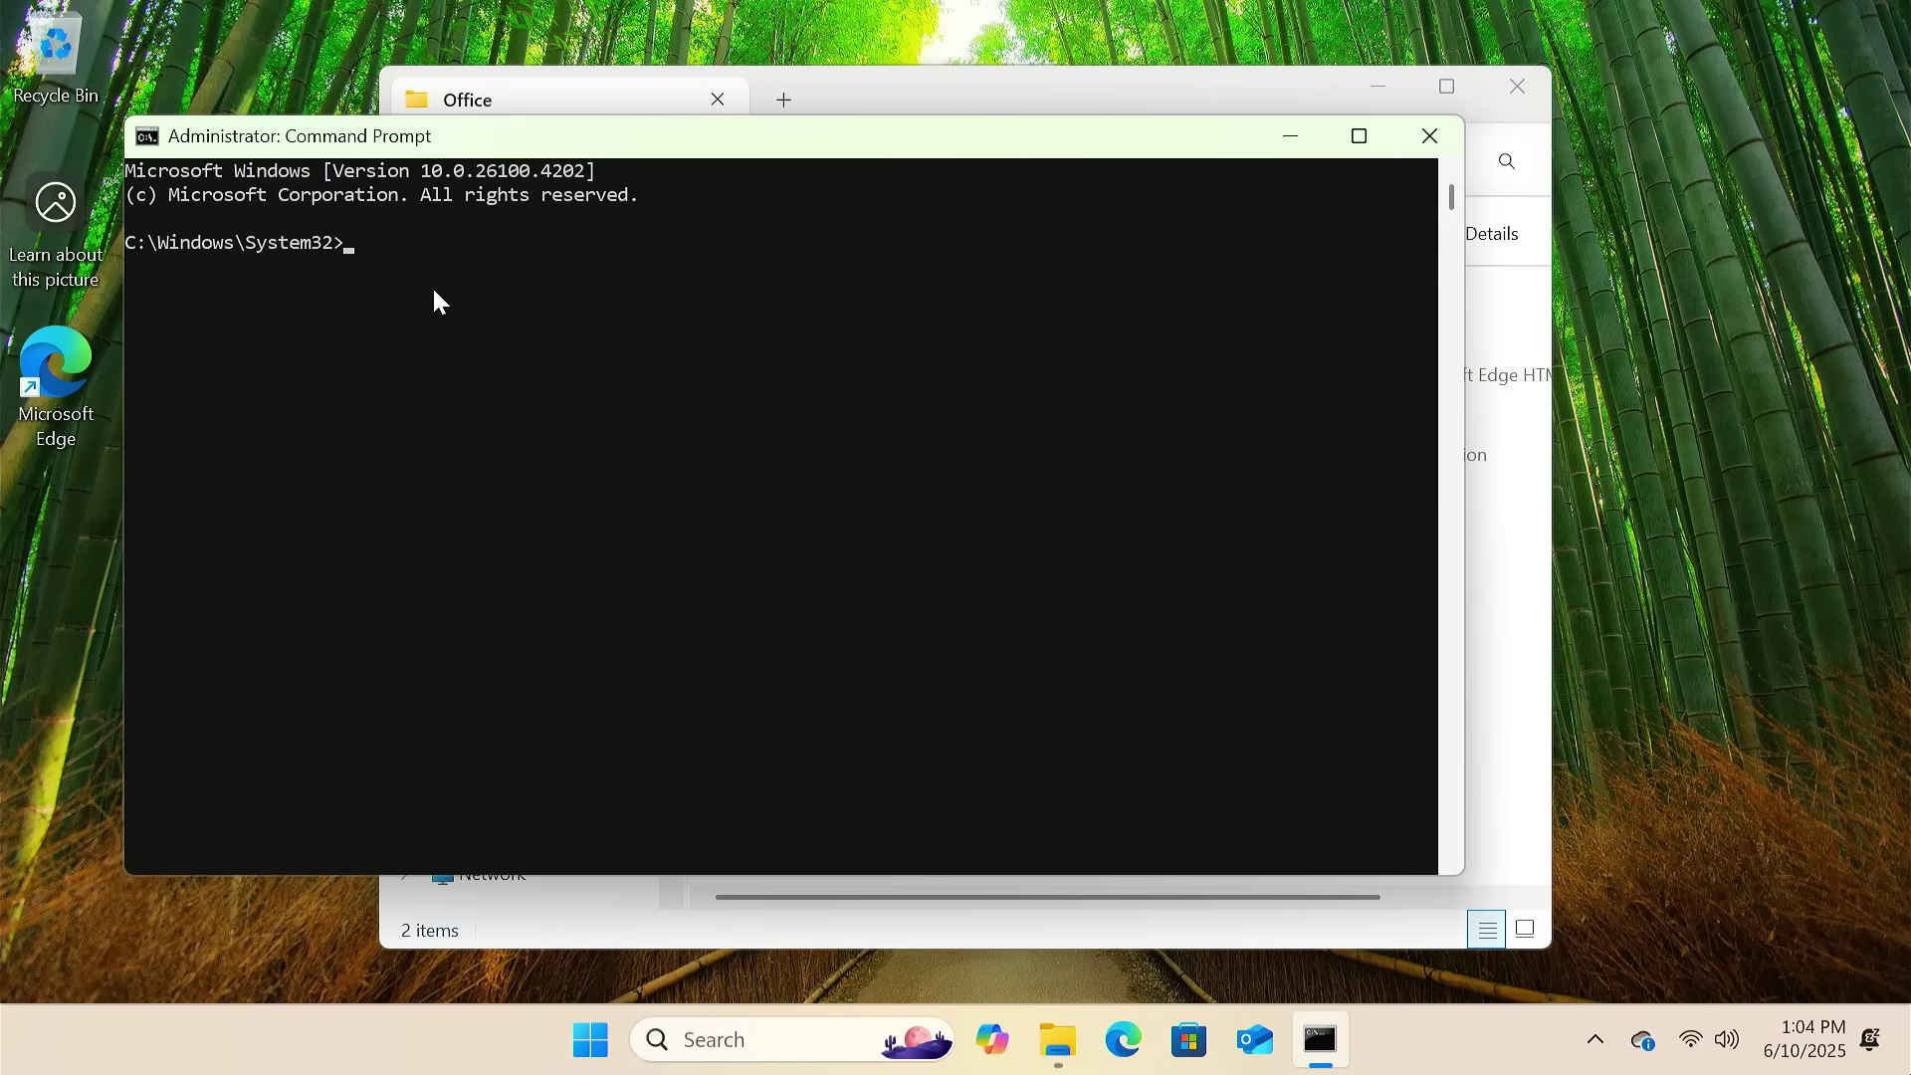
{"action": "type", "text": "cd"}
- Change directory to the Downloads\Office folder path copied from File Explorer
{"action": "left_click", "coordinate": [862, 85]}
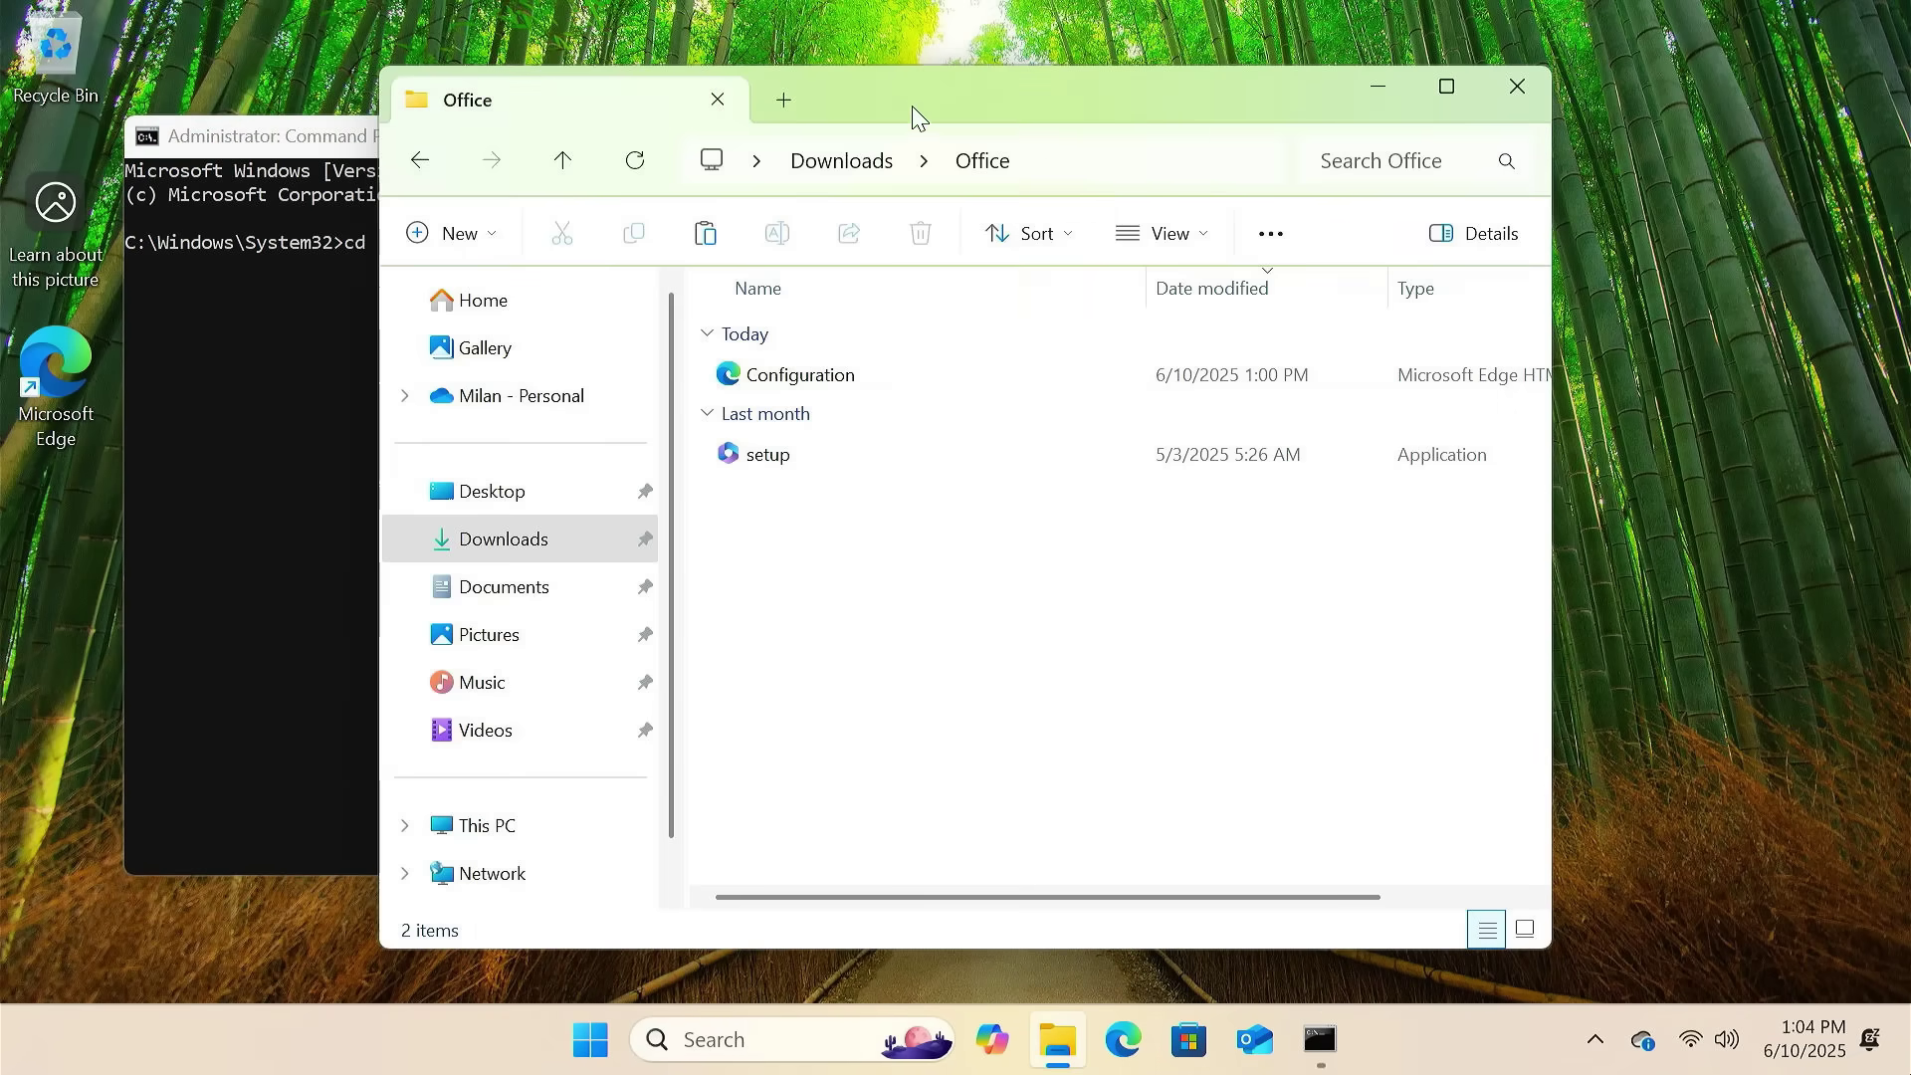
{"action": "left_click", "coordinate": [1054, 166]}
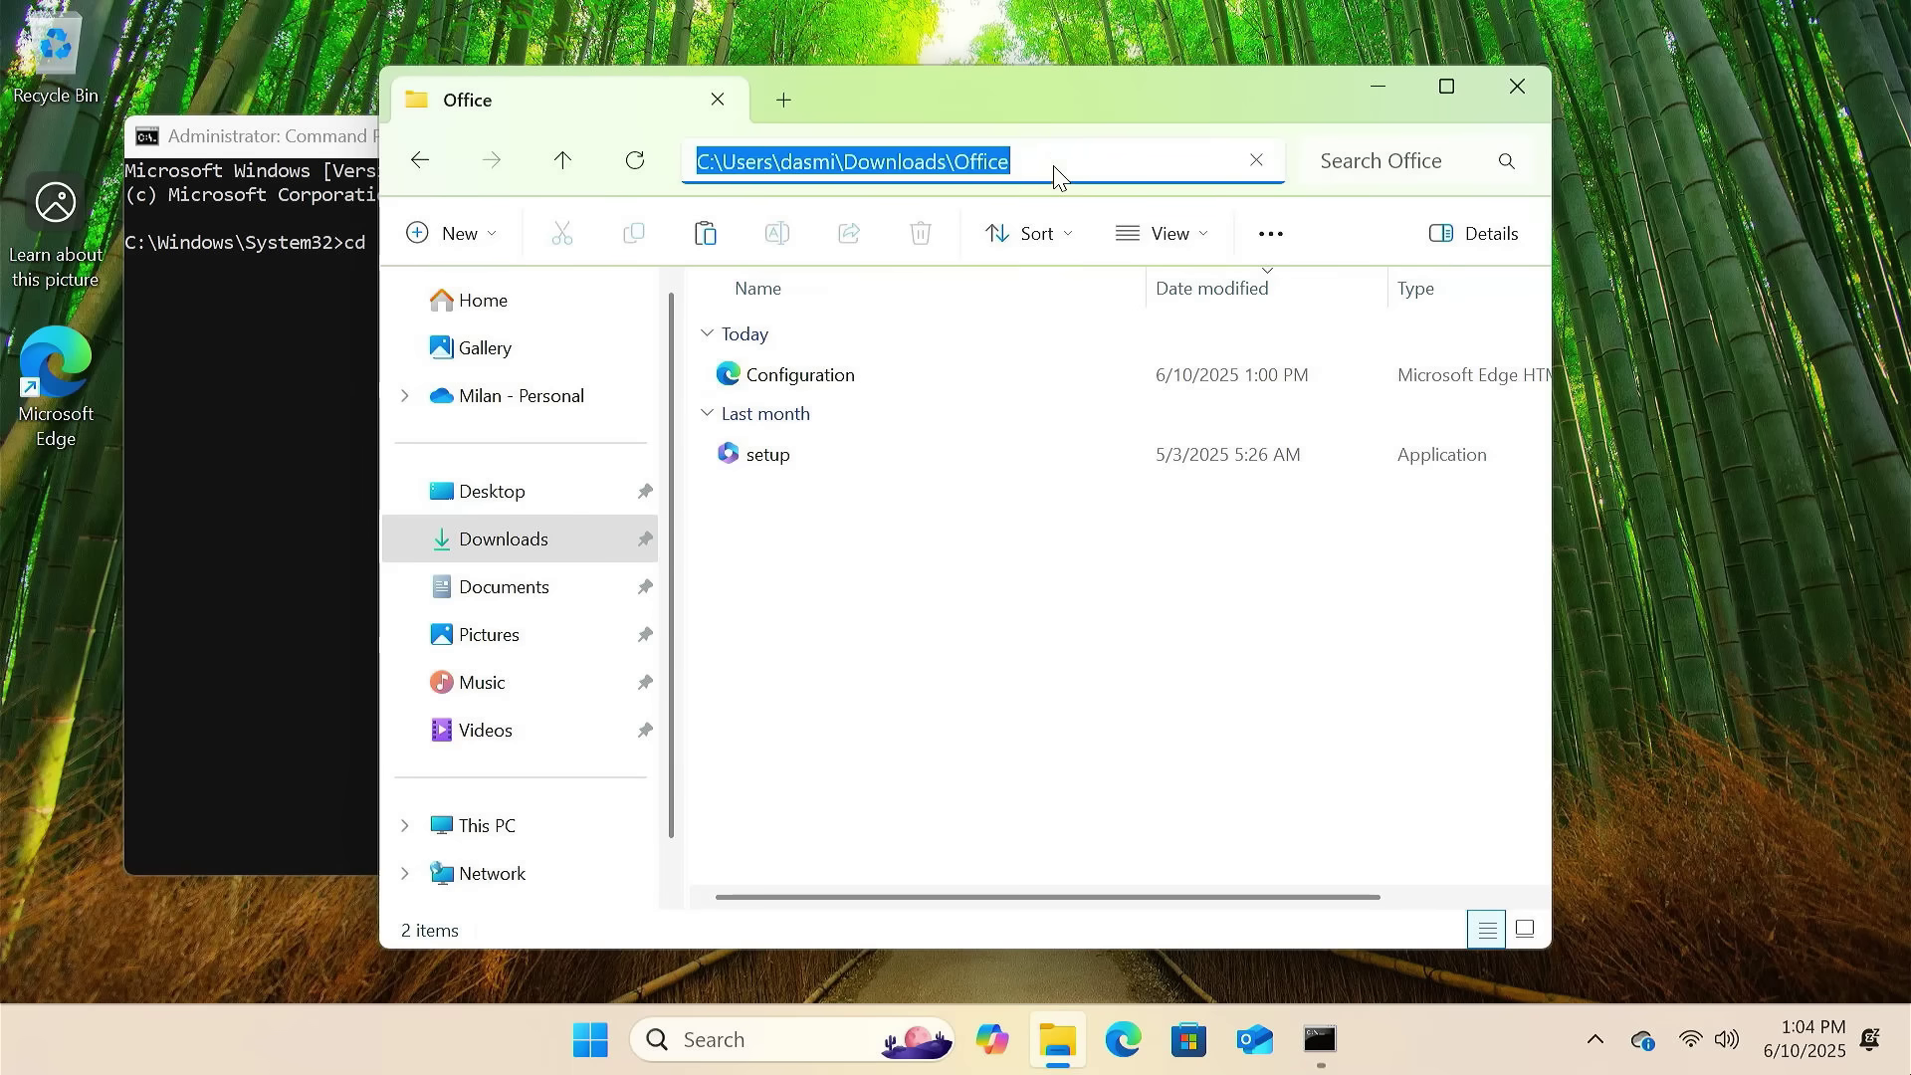
{"action": "left_click", "coordinate": [1395, 71]}
{"action": "right_click", "coordinate": [473, 287]}
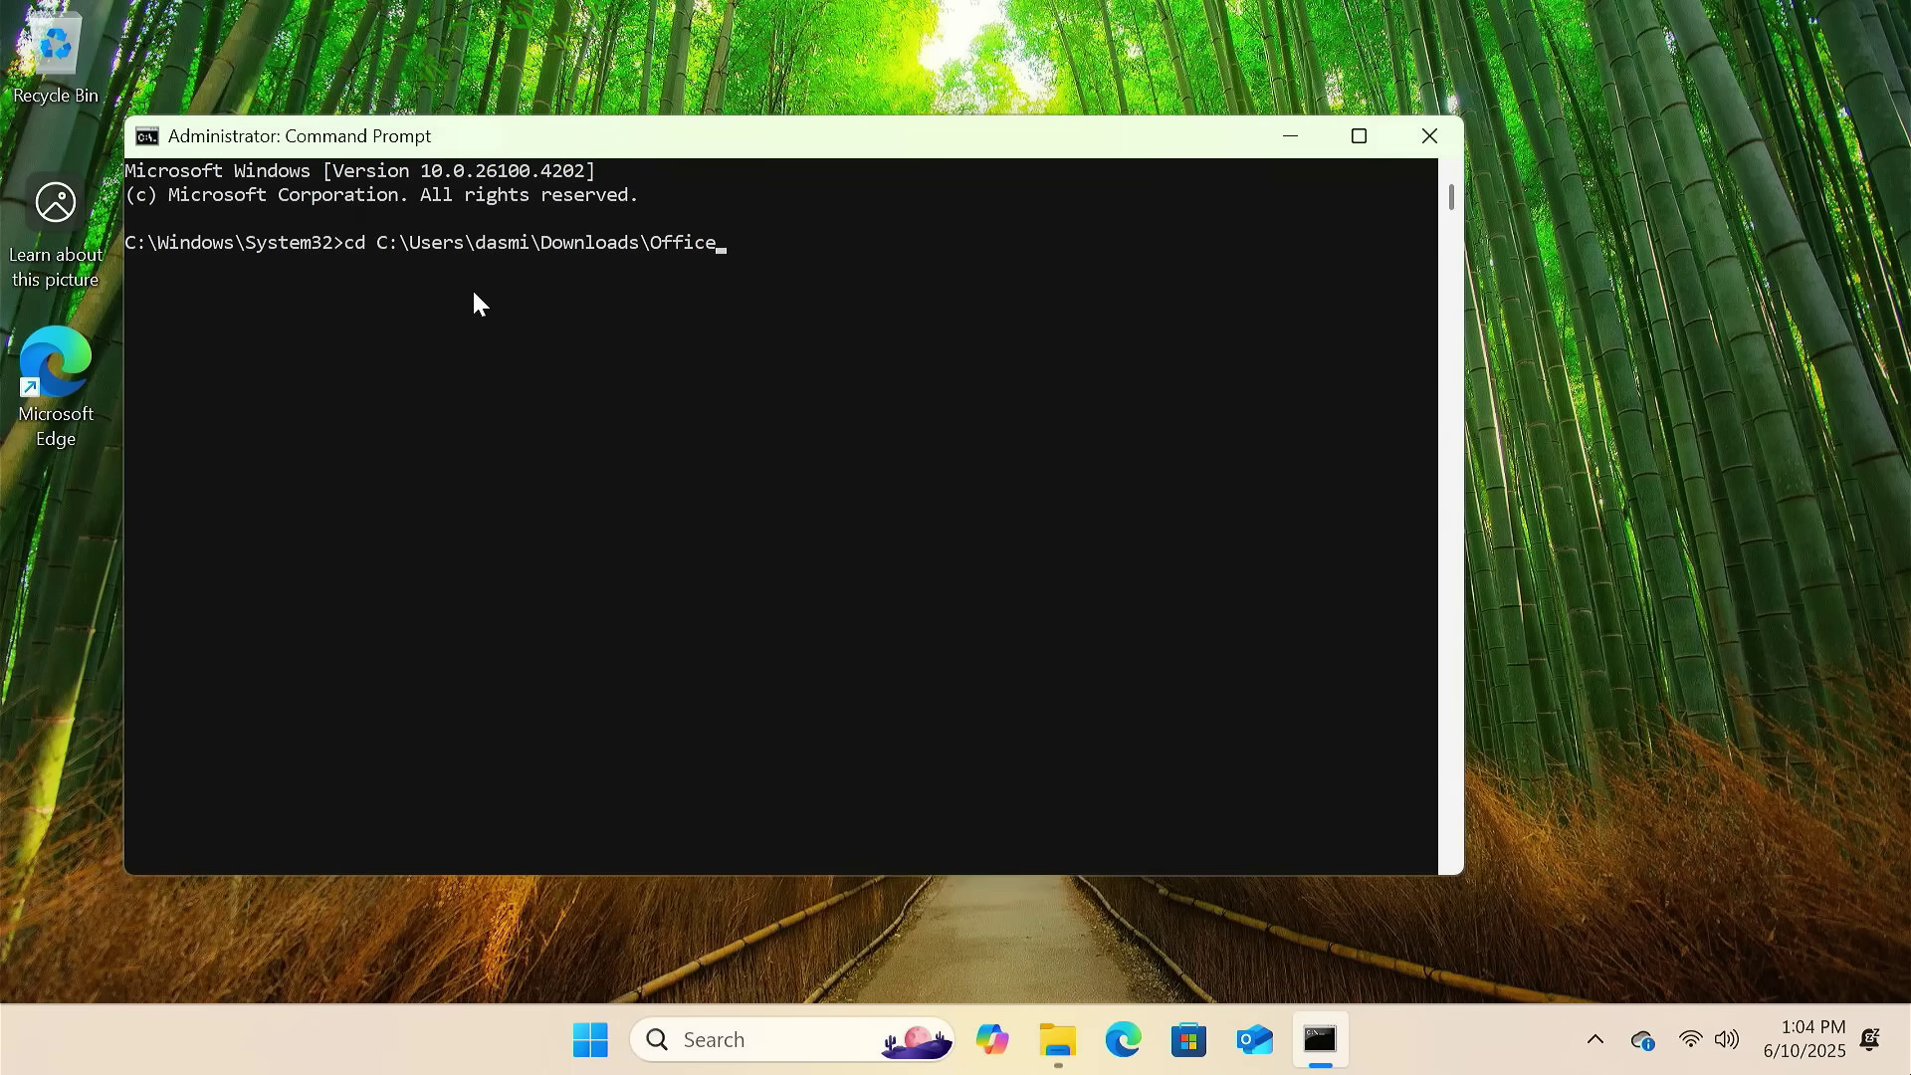
{"action": "key", "text": "Return"}
{"action": "type", "text": "setup.e"}
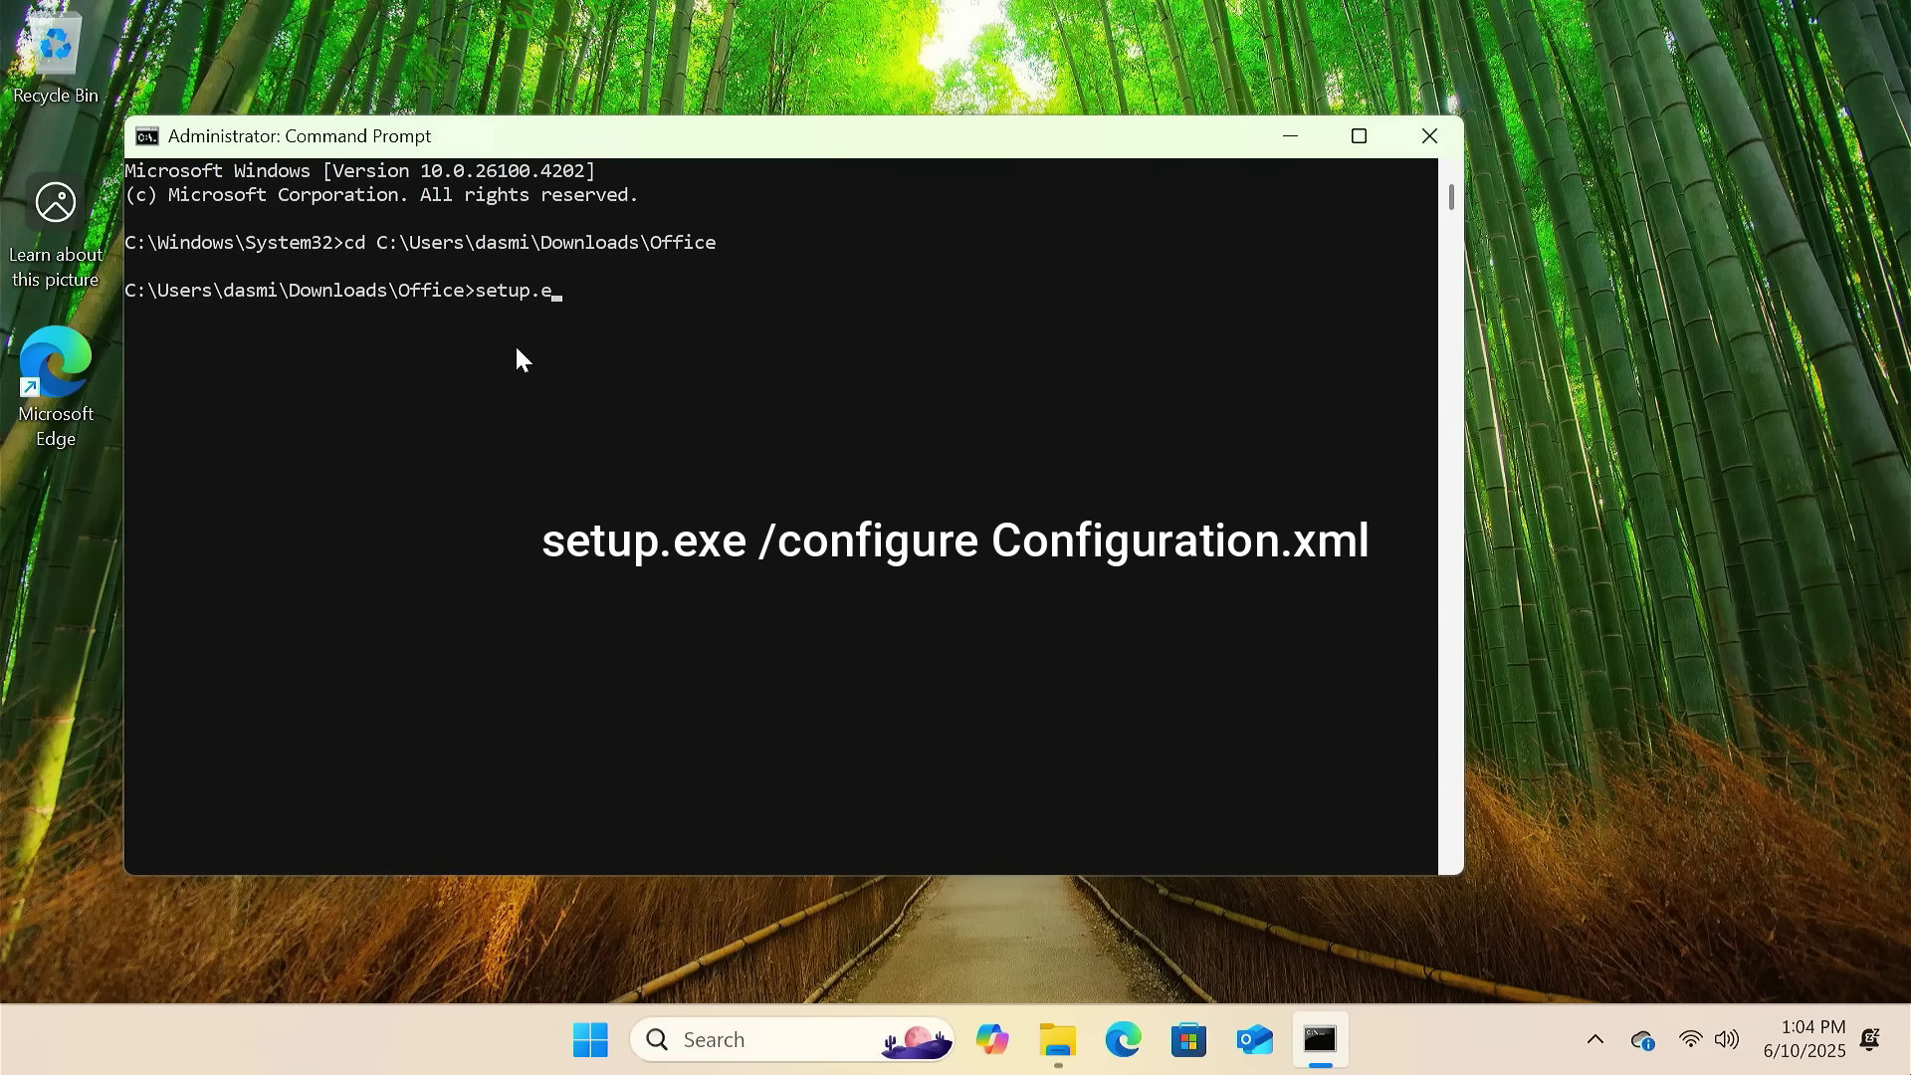
{"action": "type", "text": "xe /configure Conf"}
{"action": "type", "text": "iguration.xml"}
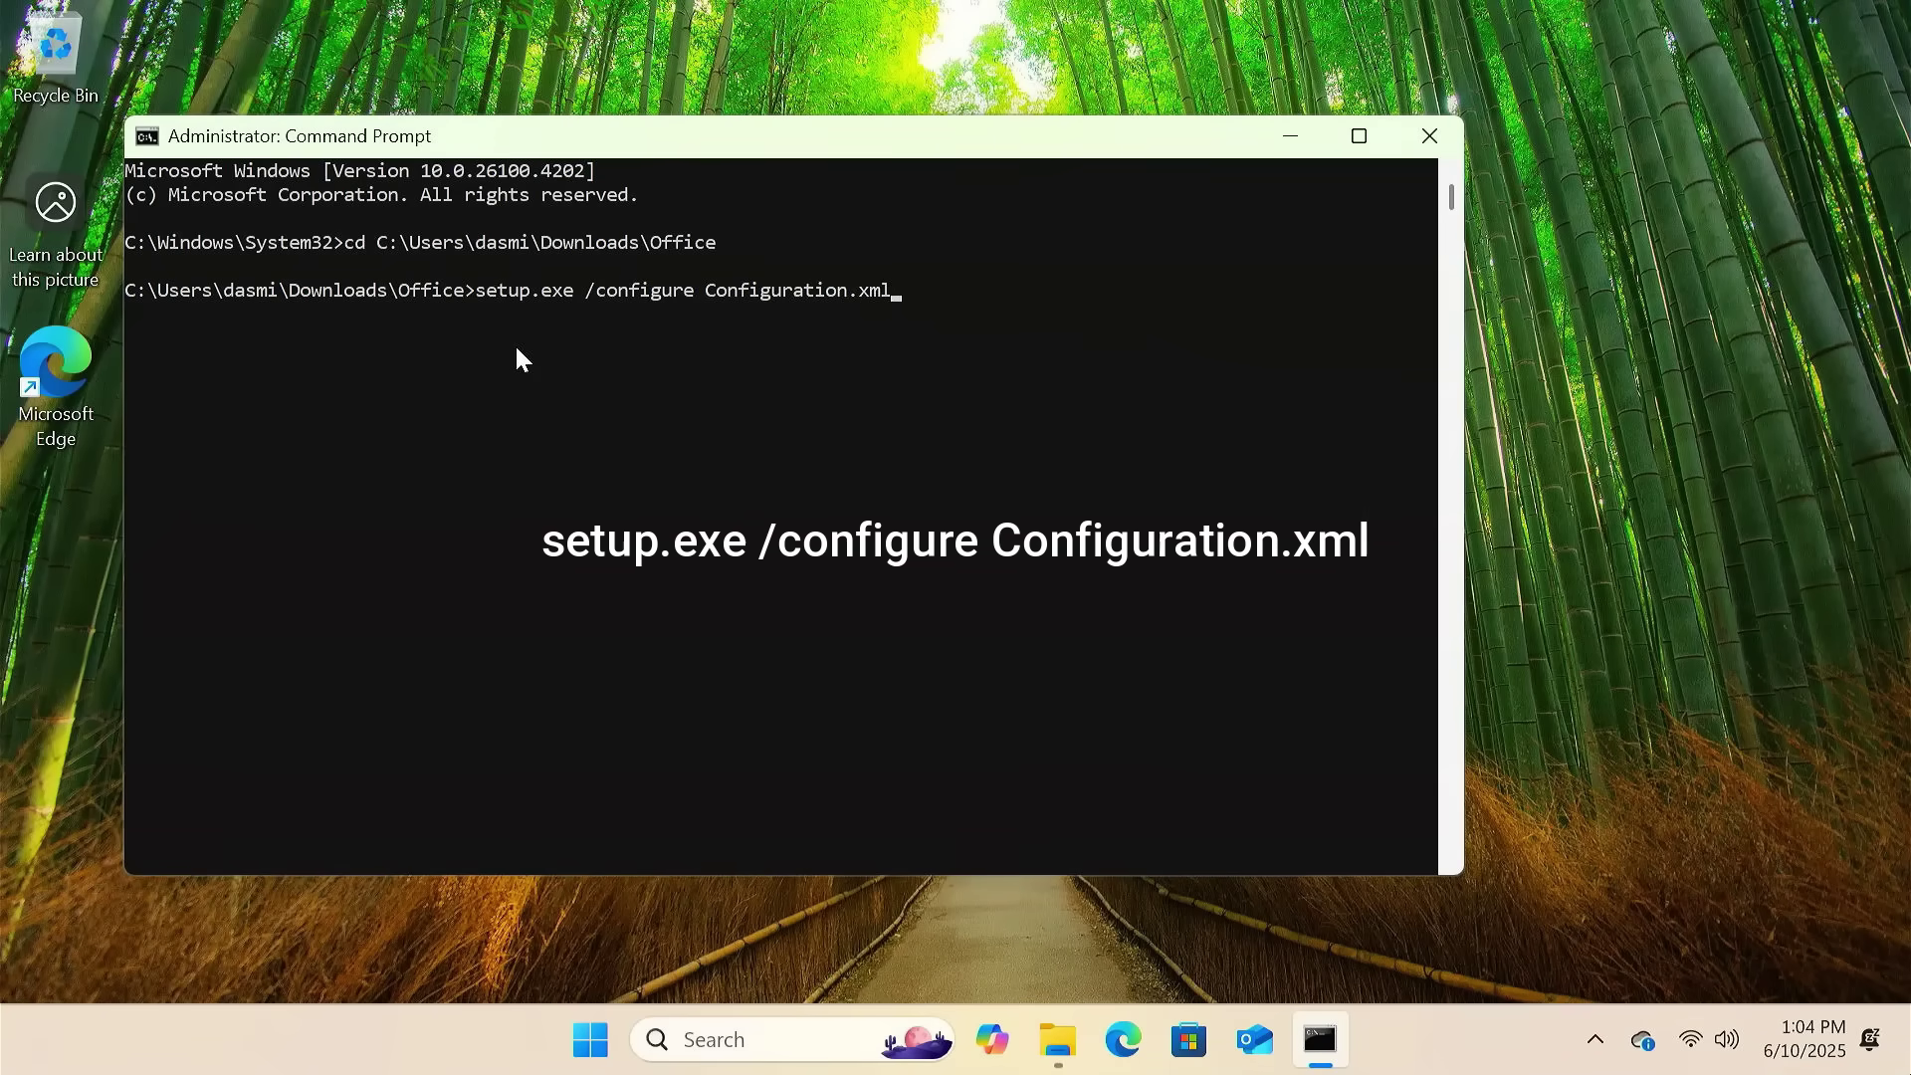
- Verify the Configuration file name in File Explorer, then return to the setup command prompt
{"action": "left_click_drag", "start_coordinate": [705, 292], "coordinate": [761, 298]}
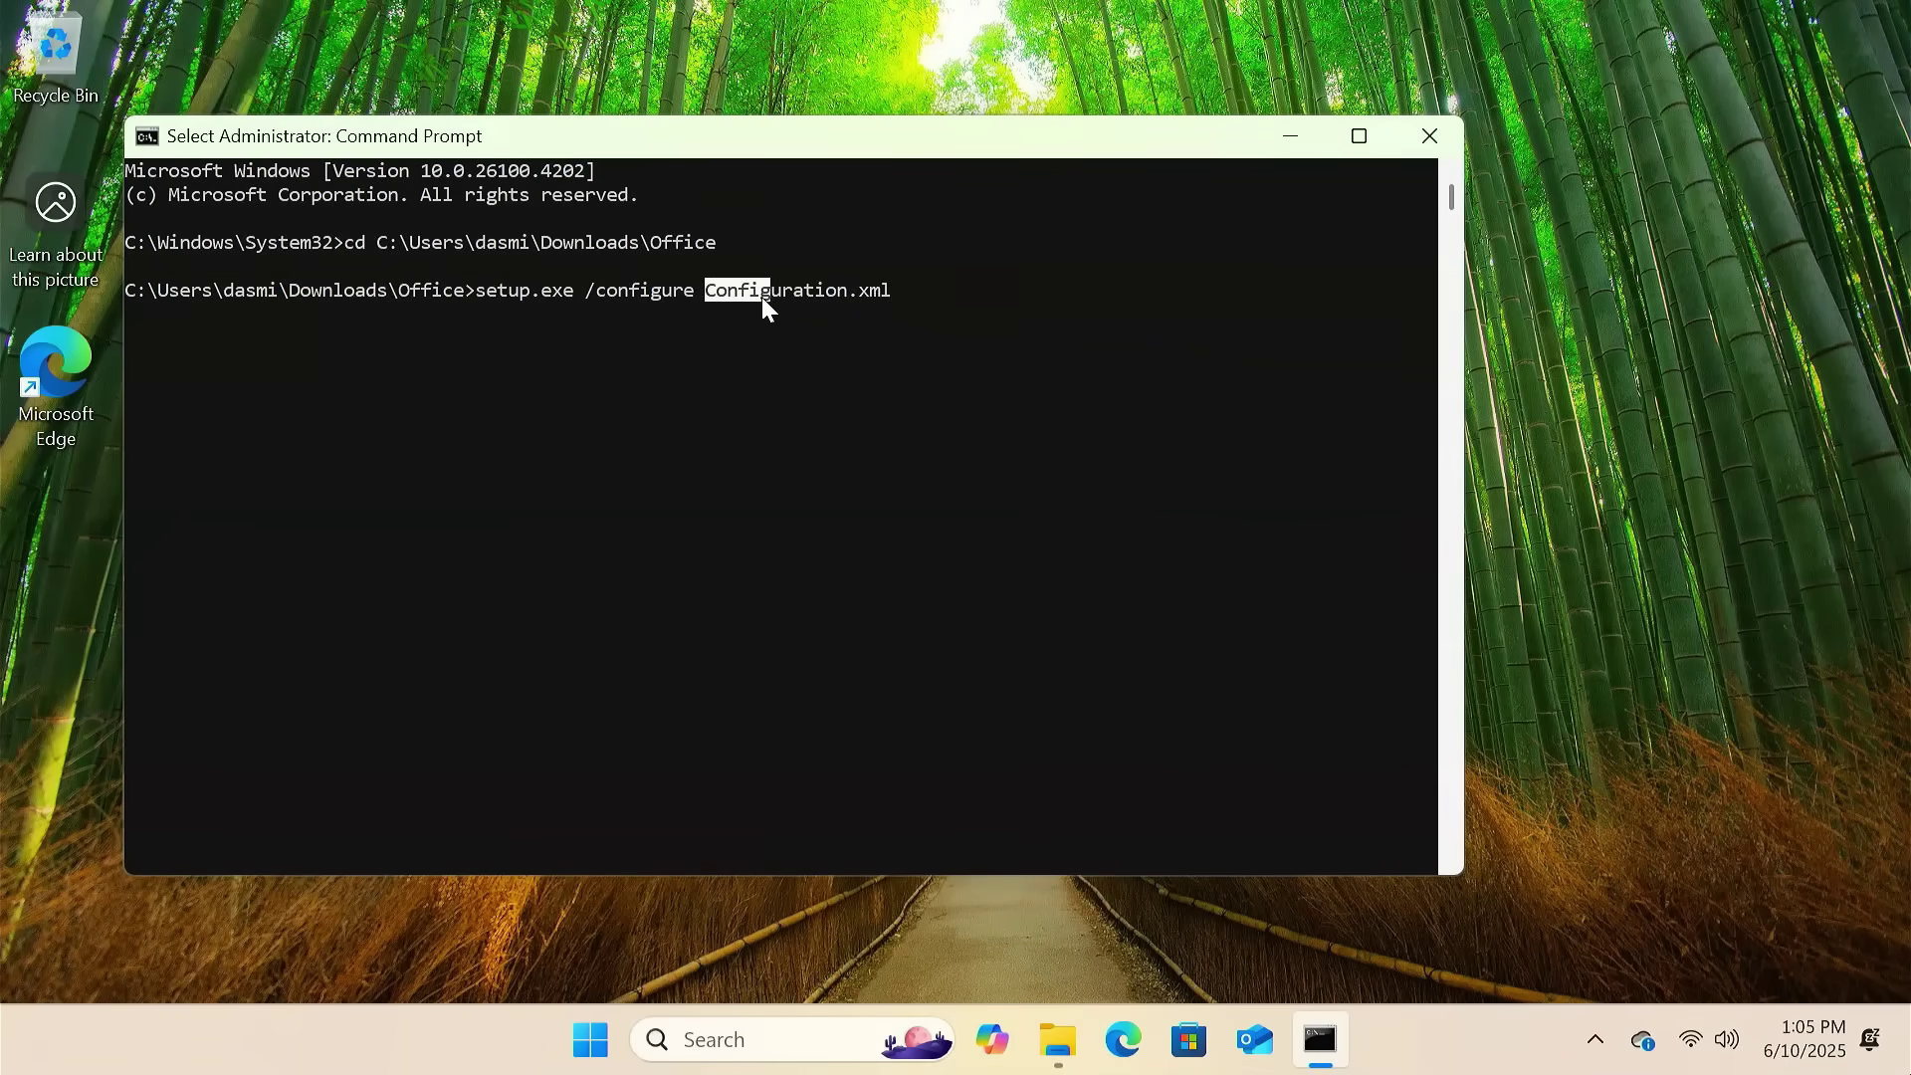
{"action": "left_click", "coordinate": [1057, 1039]}
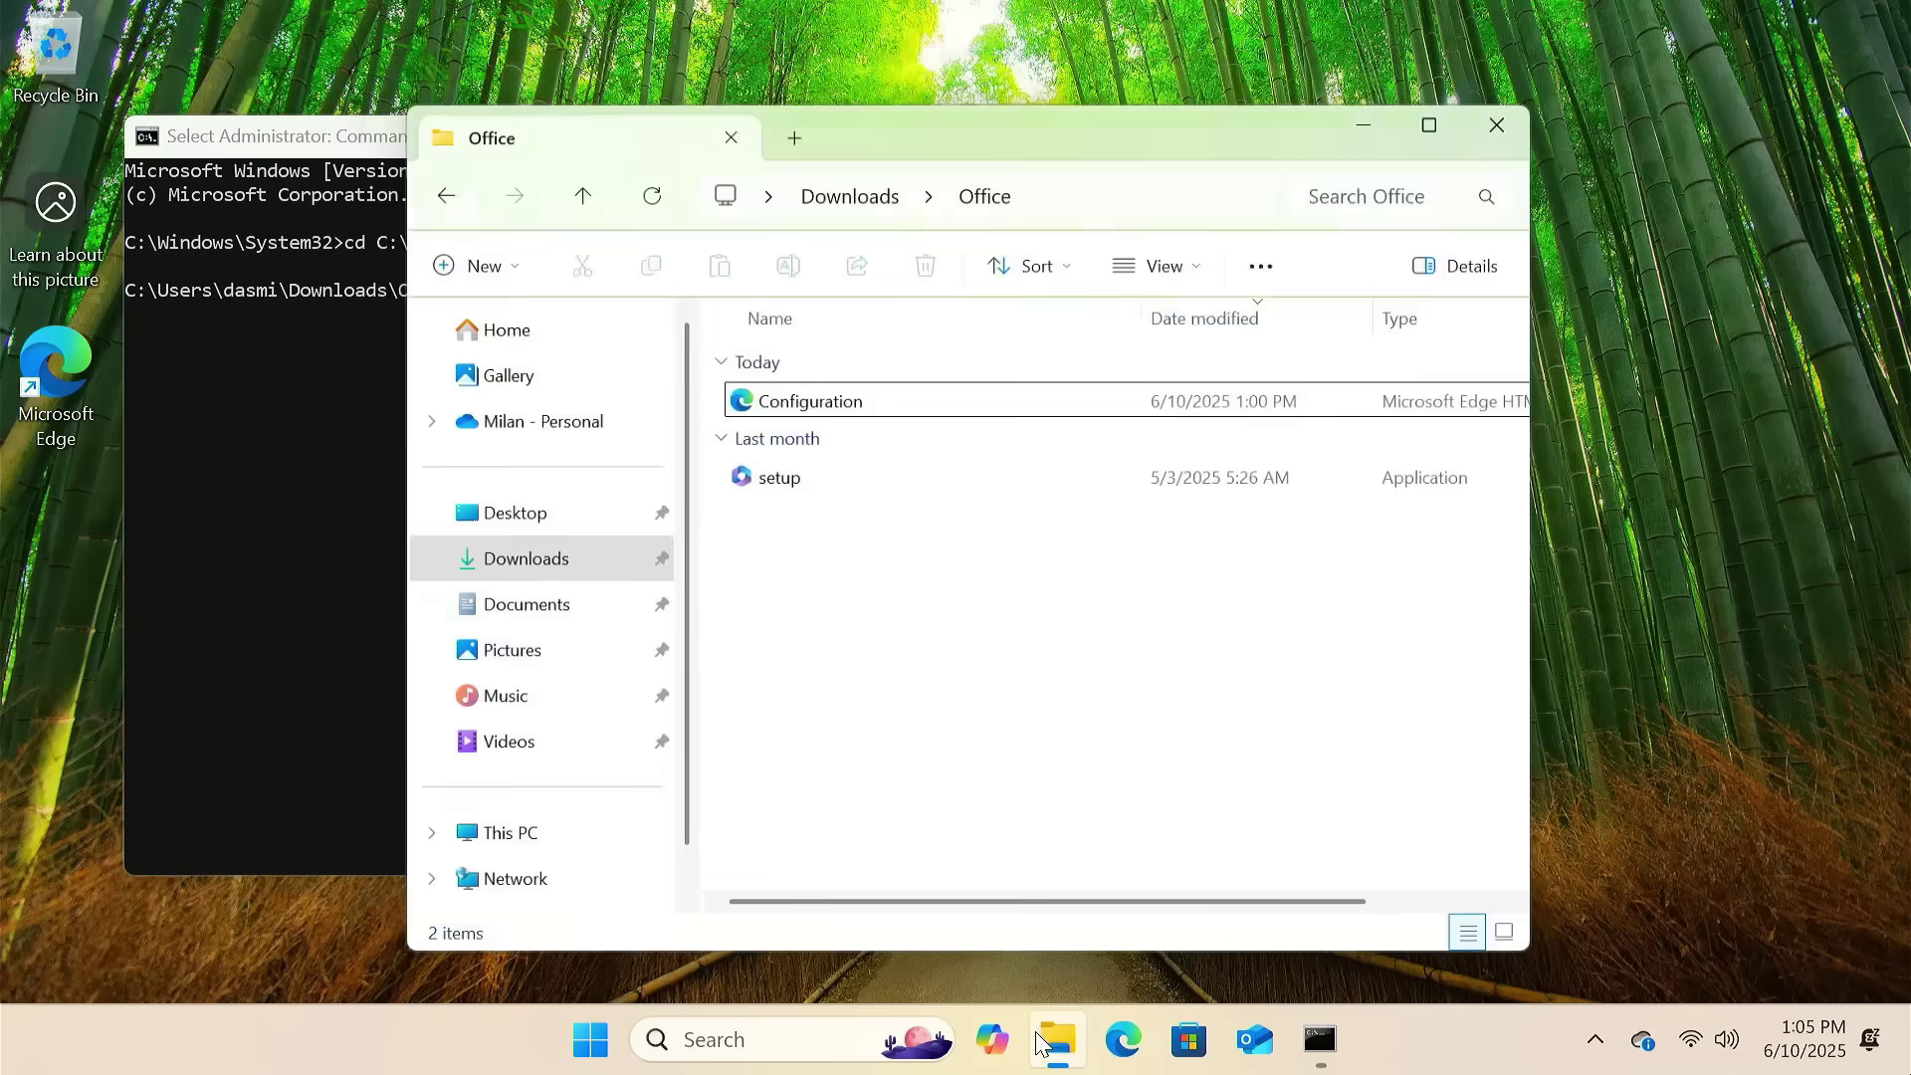
{"action": "left_click", "coordinate": [848, 391]}
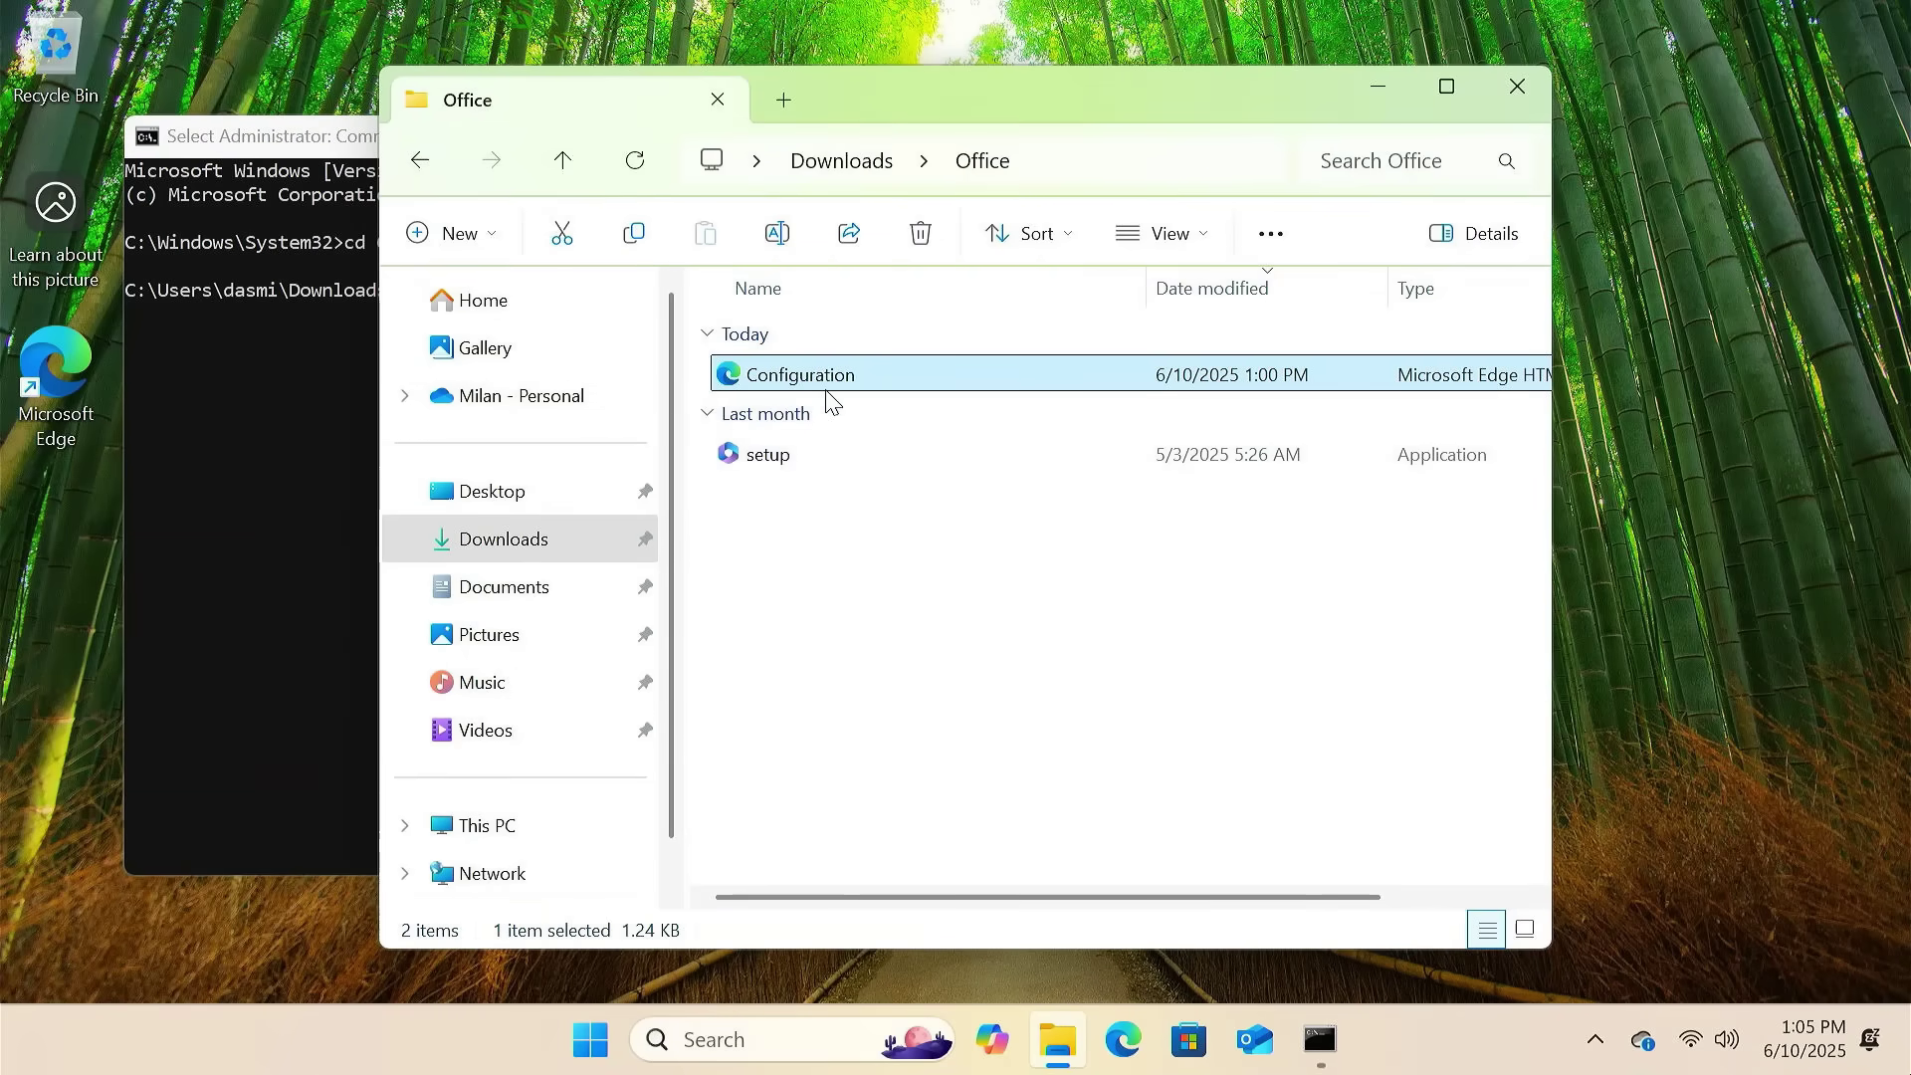
{"action": "left_click", "coordinate": [1501, 87]}
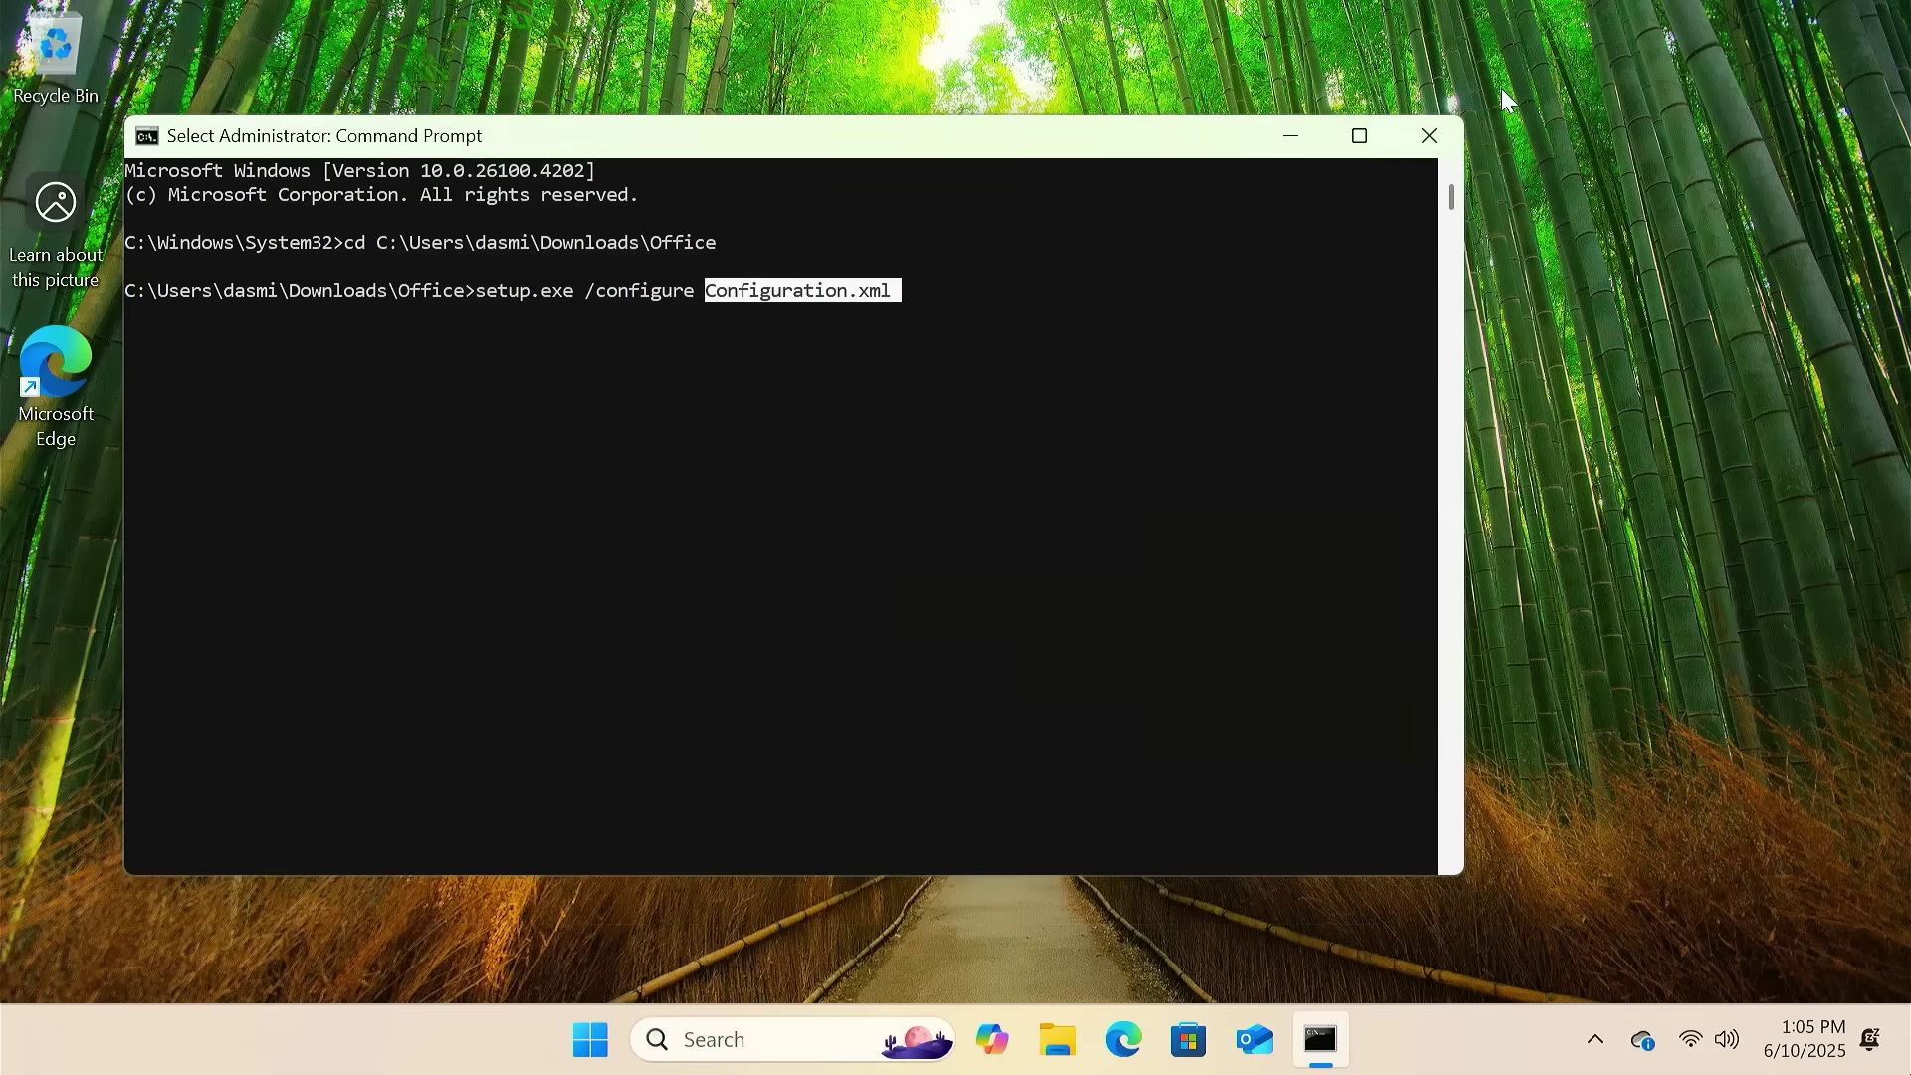
{"action": "left_click", "coordinate": [973, 340]}
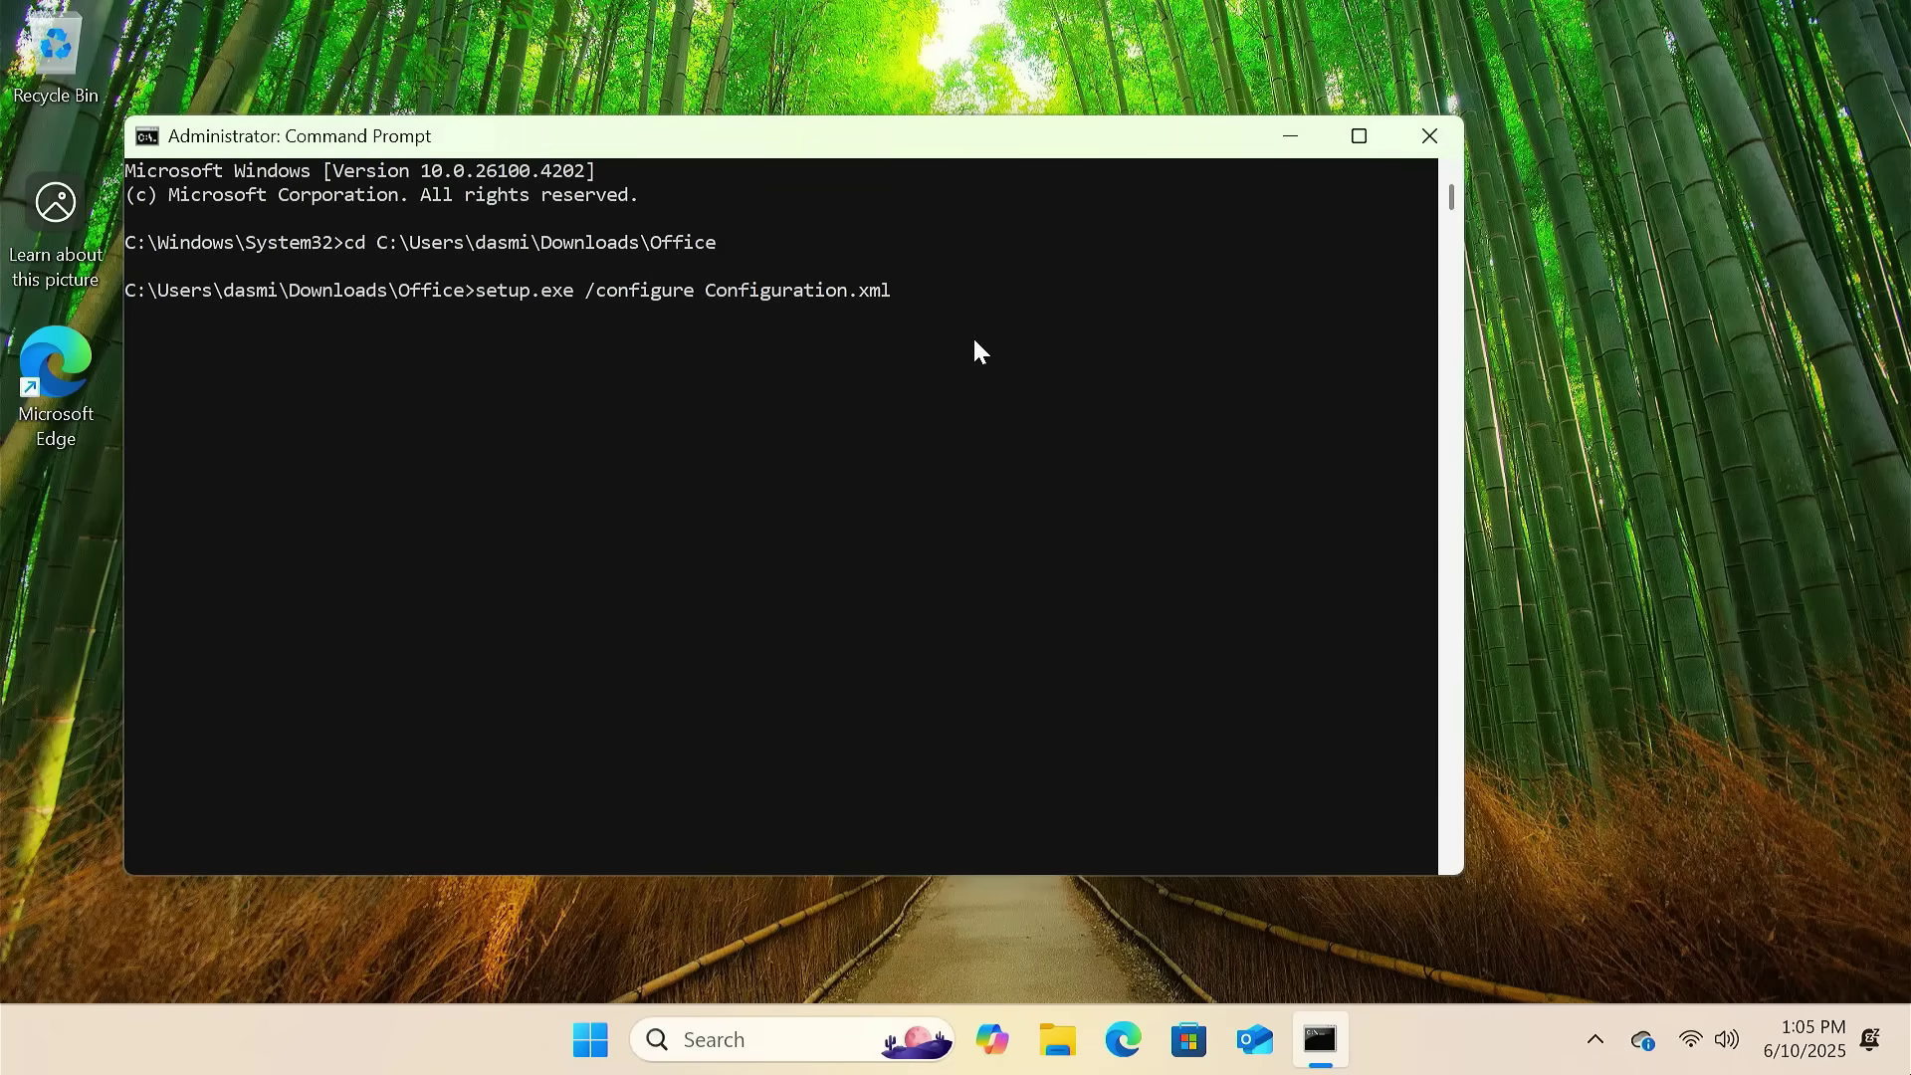
- Run setup.exe /configure Configuration.xml and dismiss the 'You're all set!' message
{"action": "key", "text": "Return"}
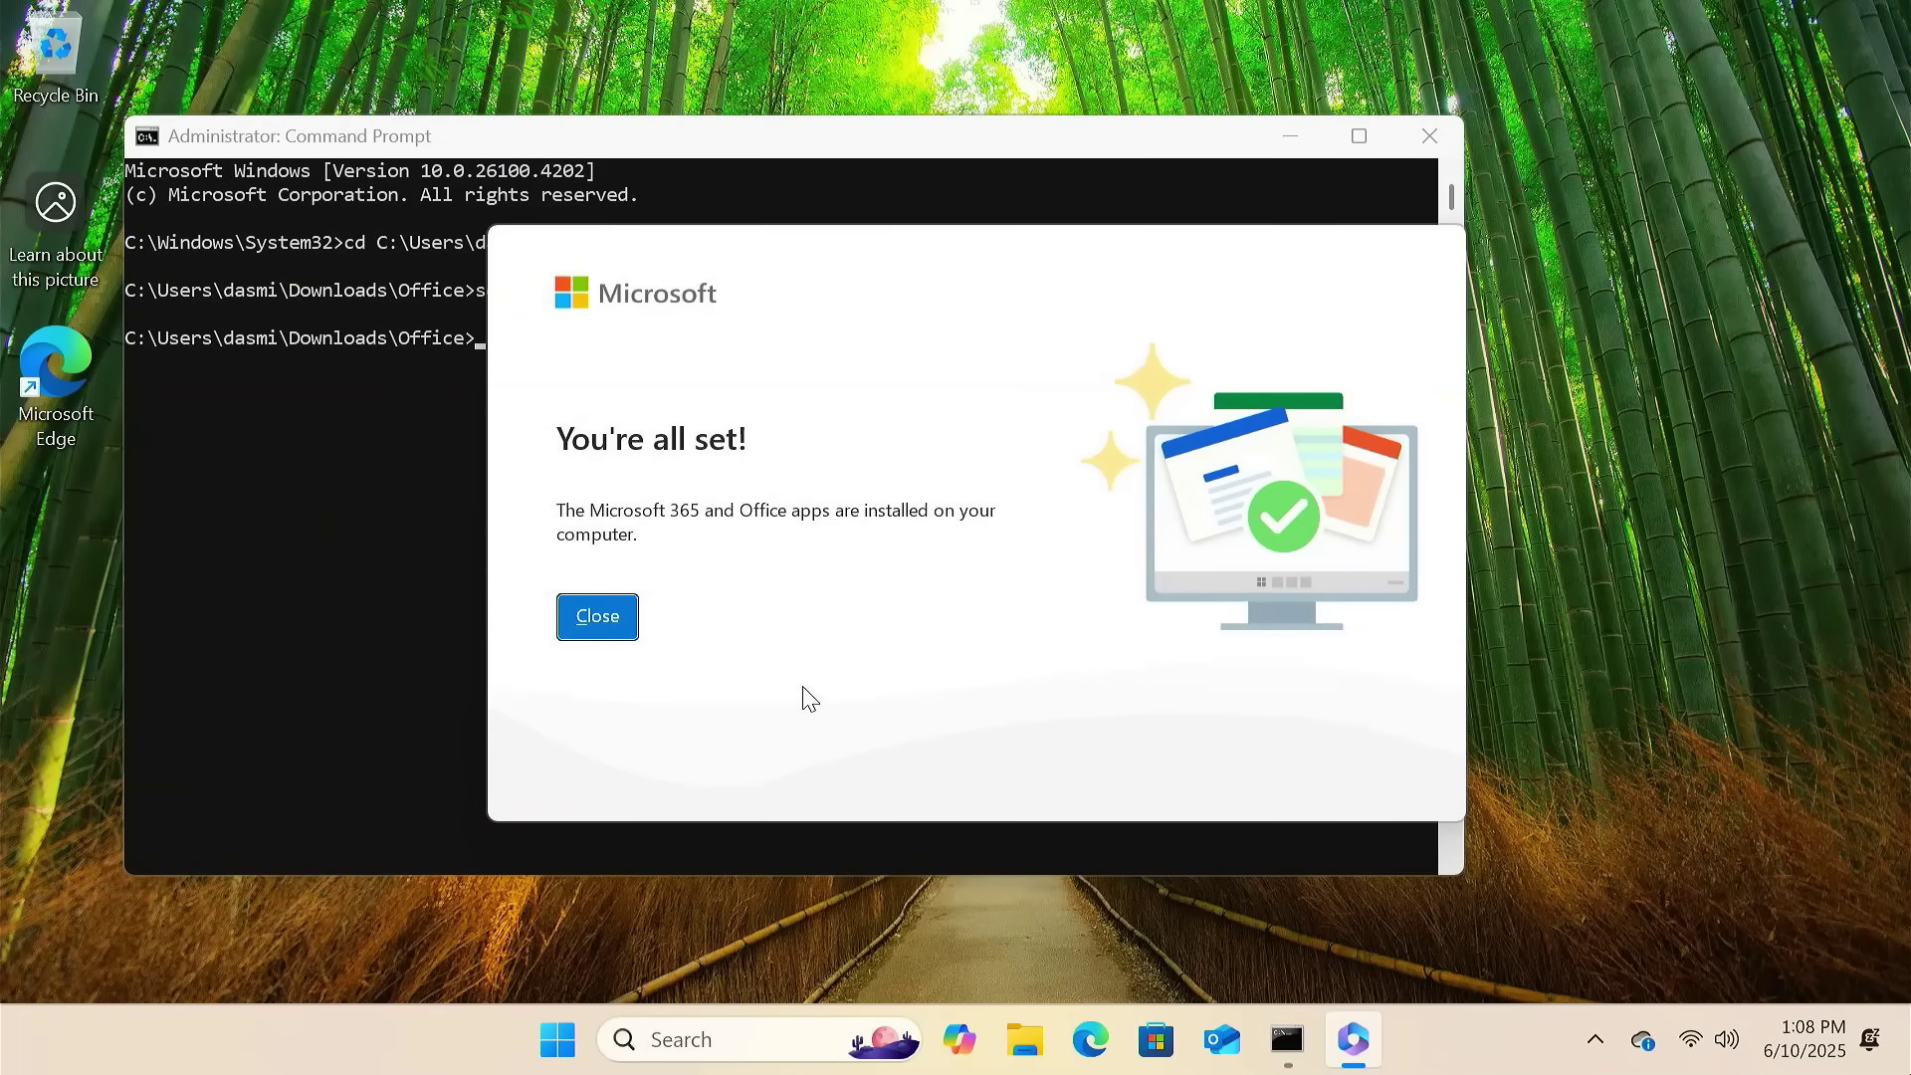
{"action": "left_click", "coordinate": [619, 635]}
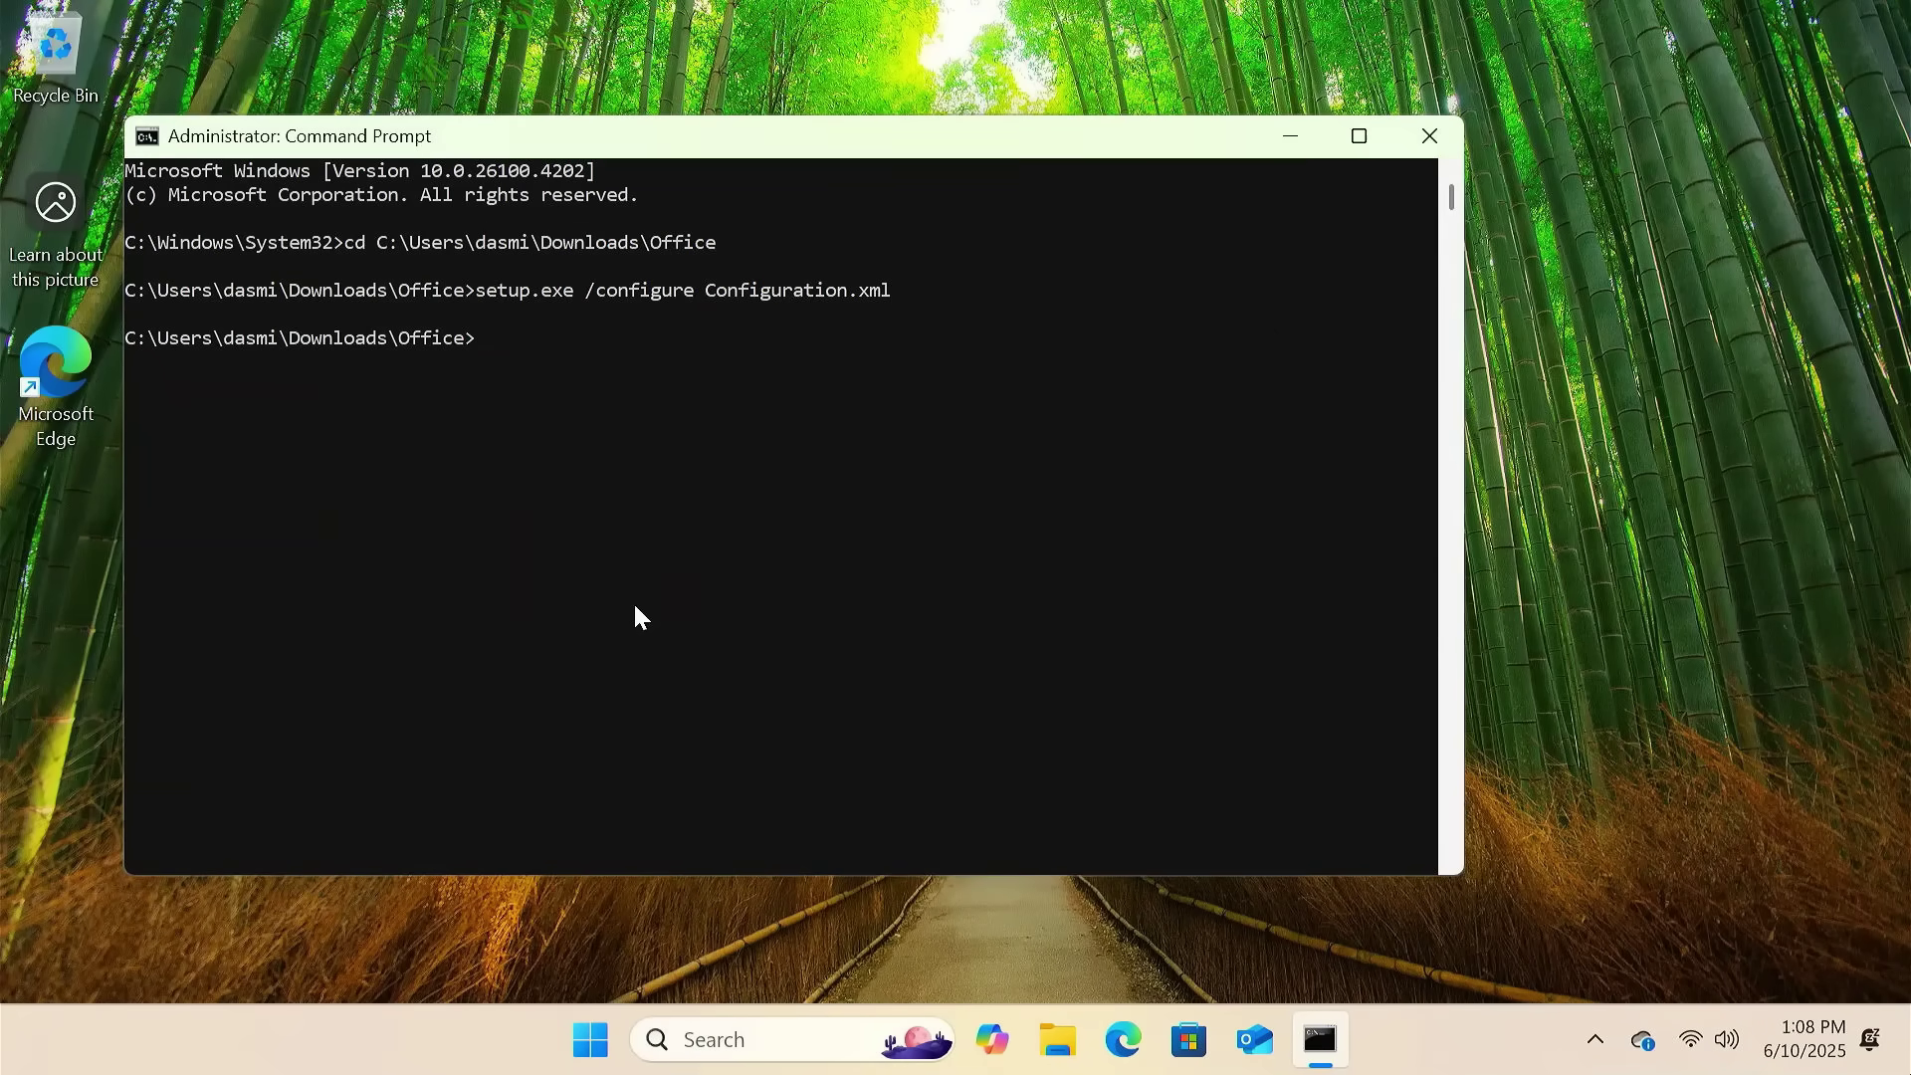
- Close the command window and launch Word from the taskbar search
{"action": "left_click", "coordinate": [1435, 137]}
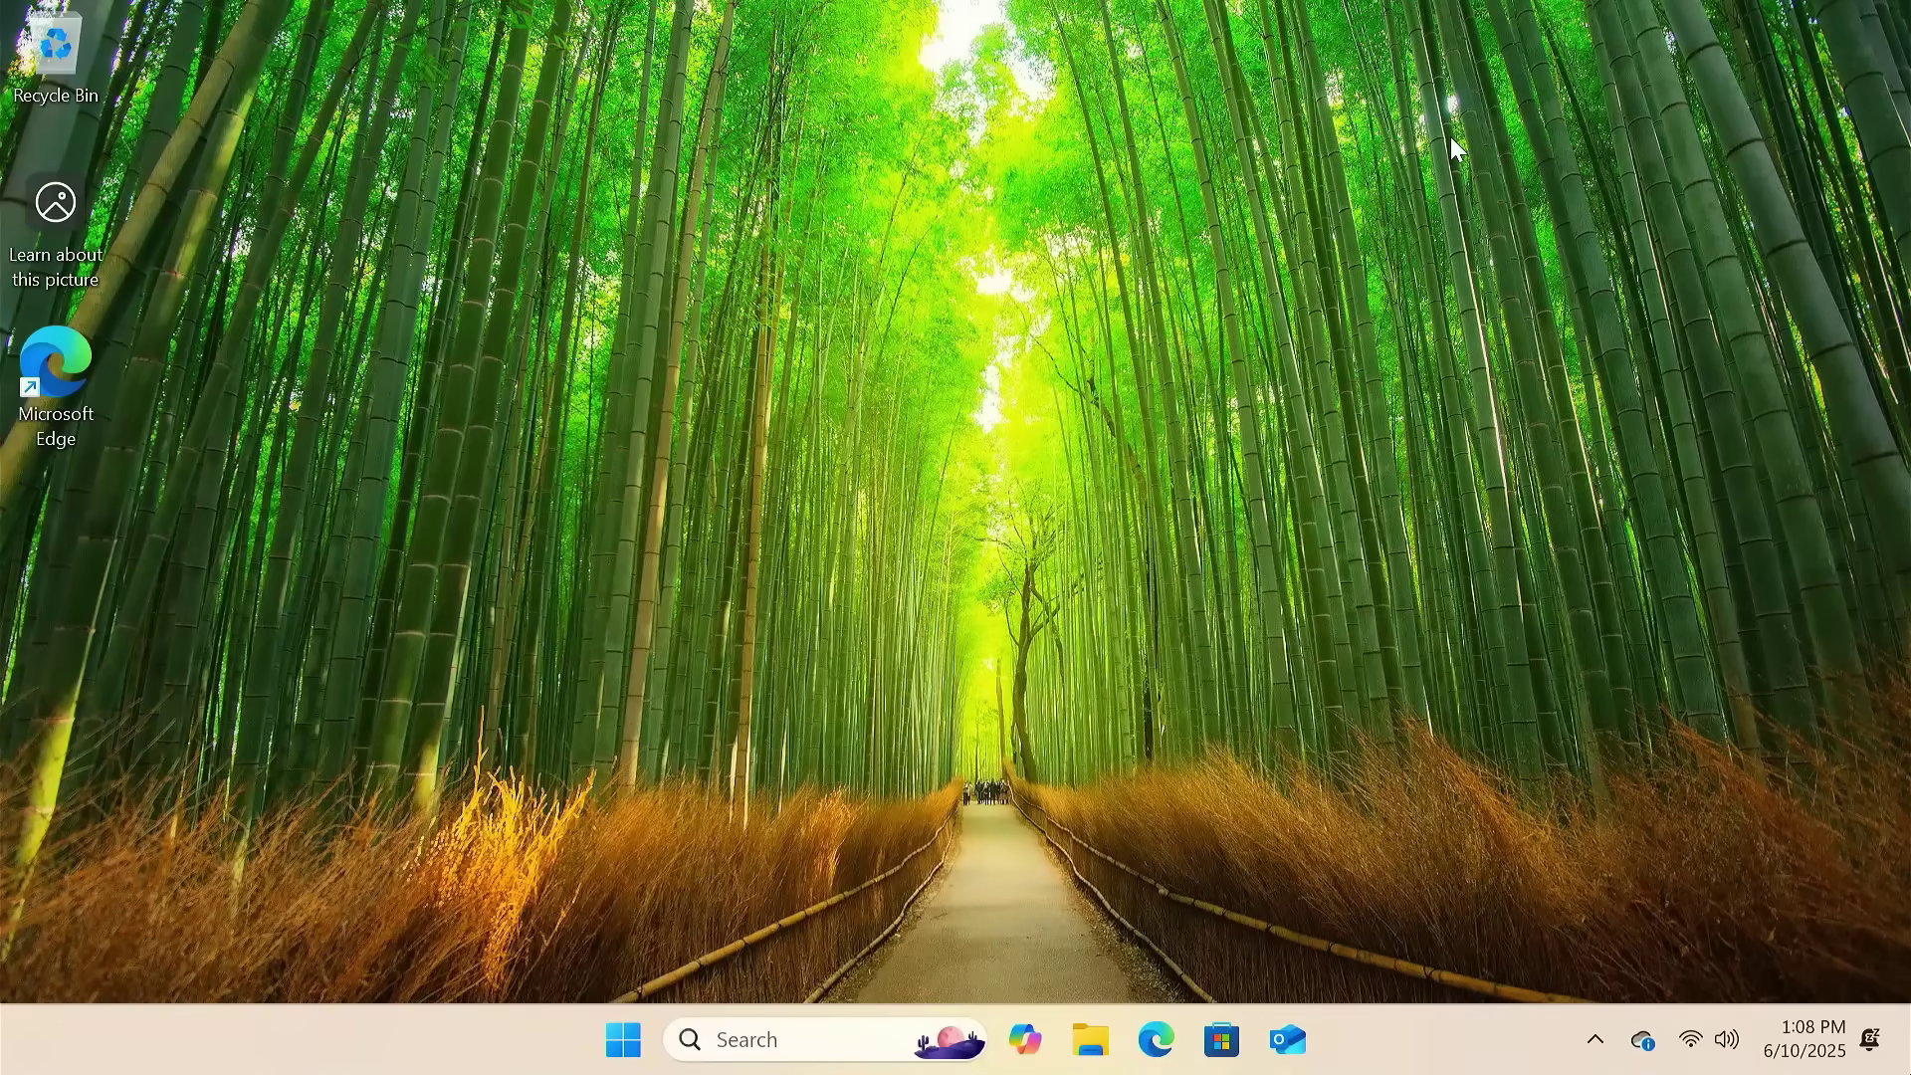
{"action": "left_click", "coordinate": [813, 1046]}
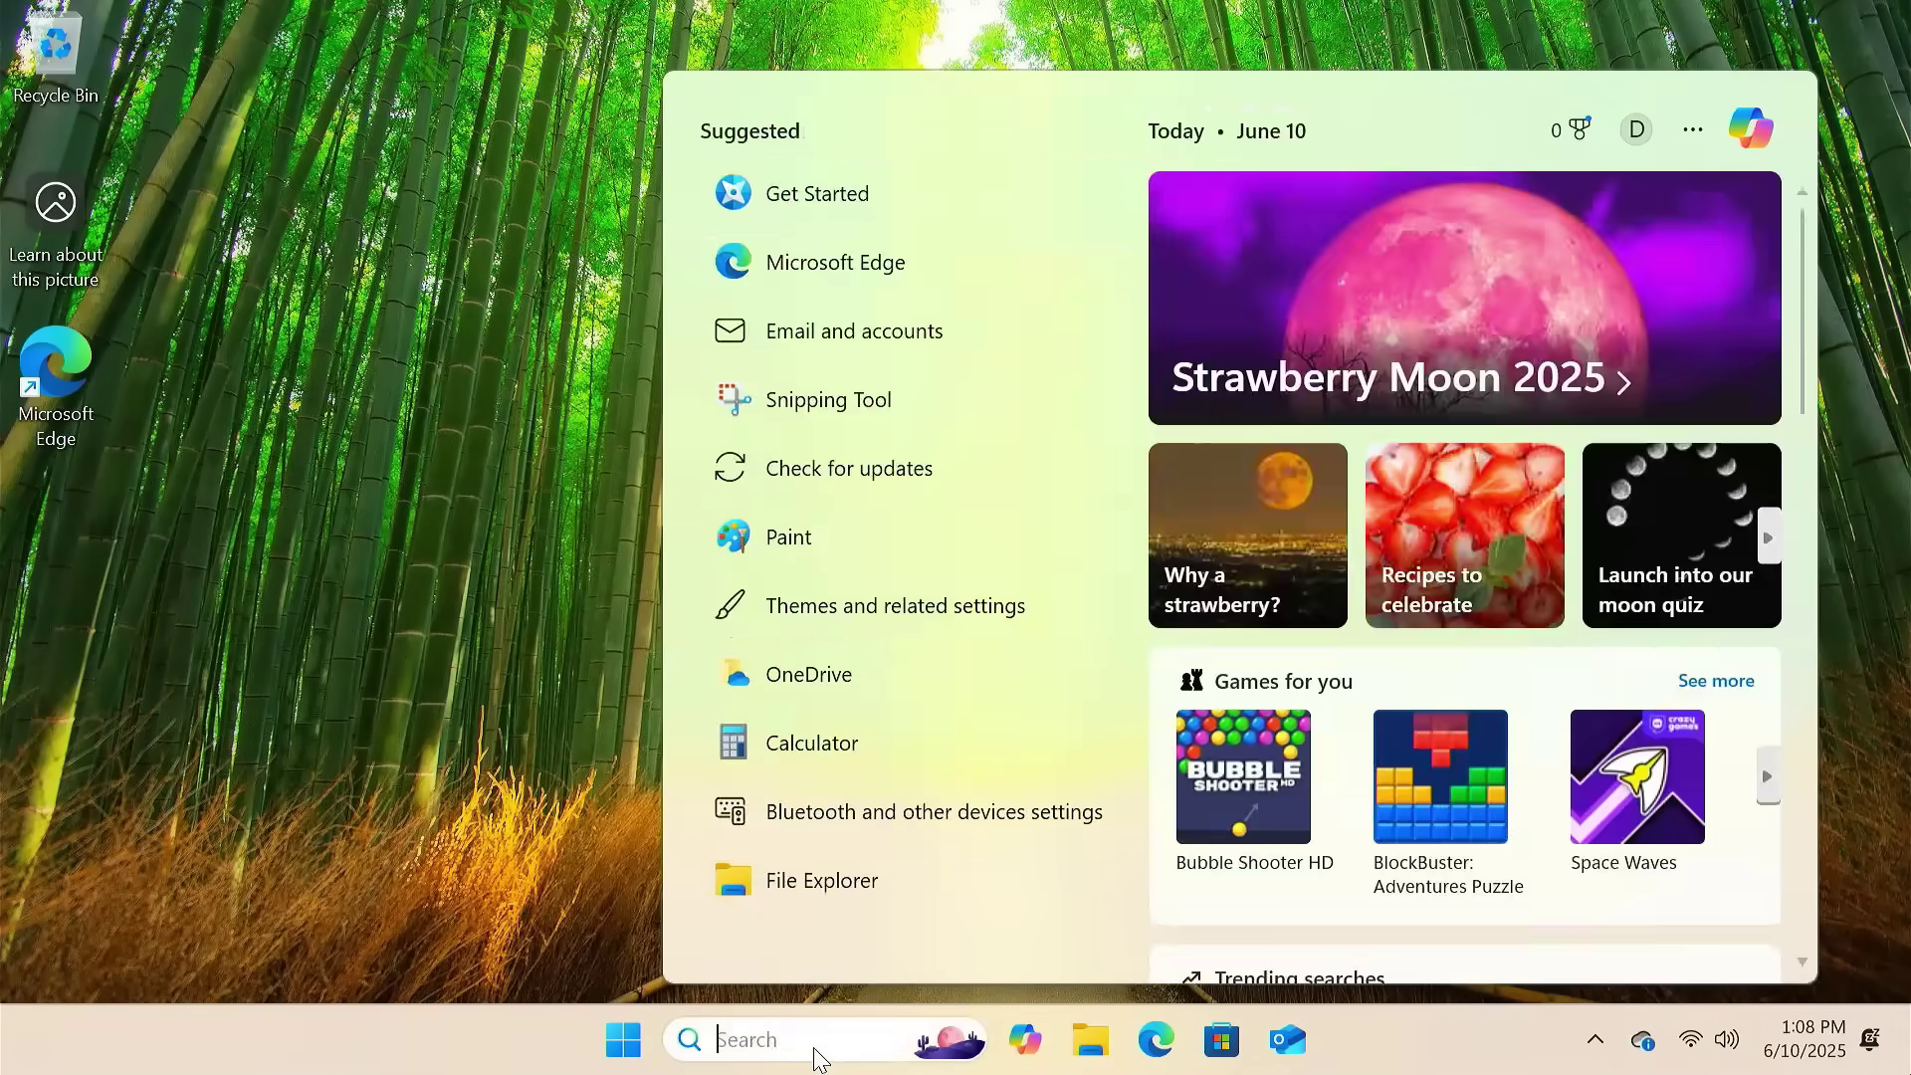
{"action": "type", "text": "word"}
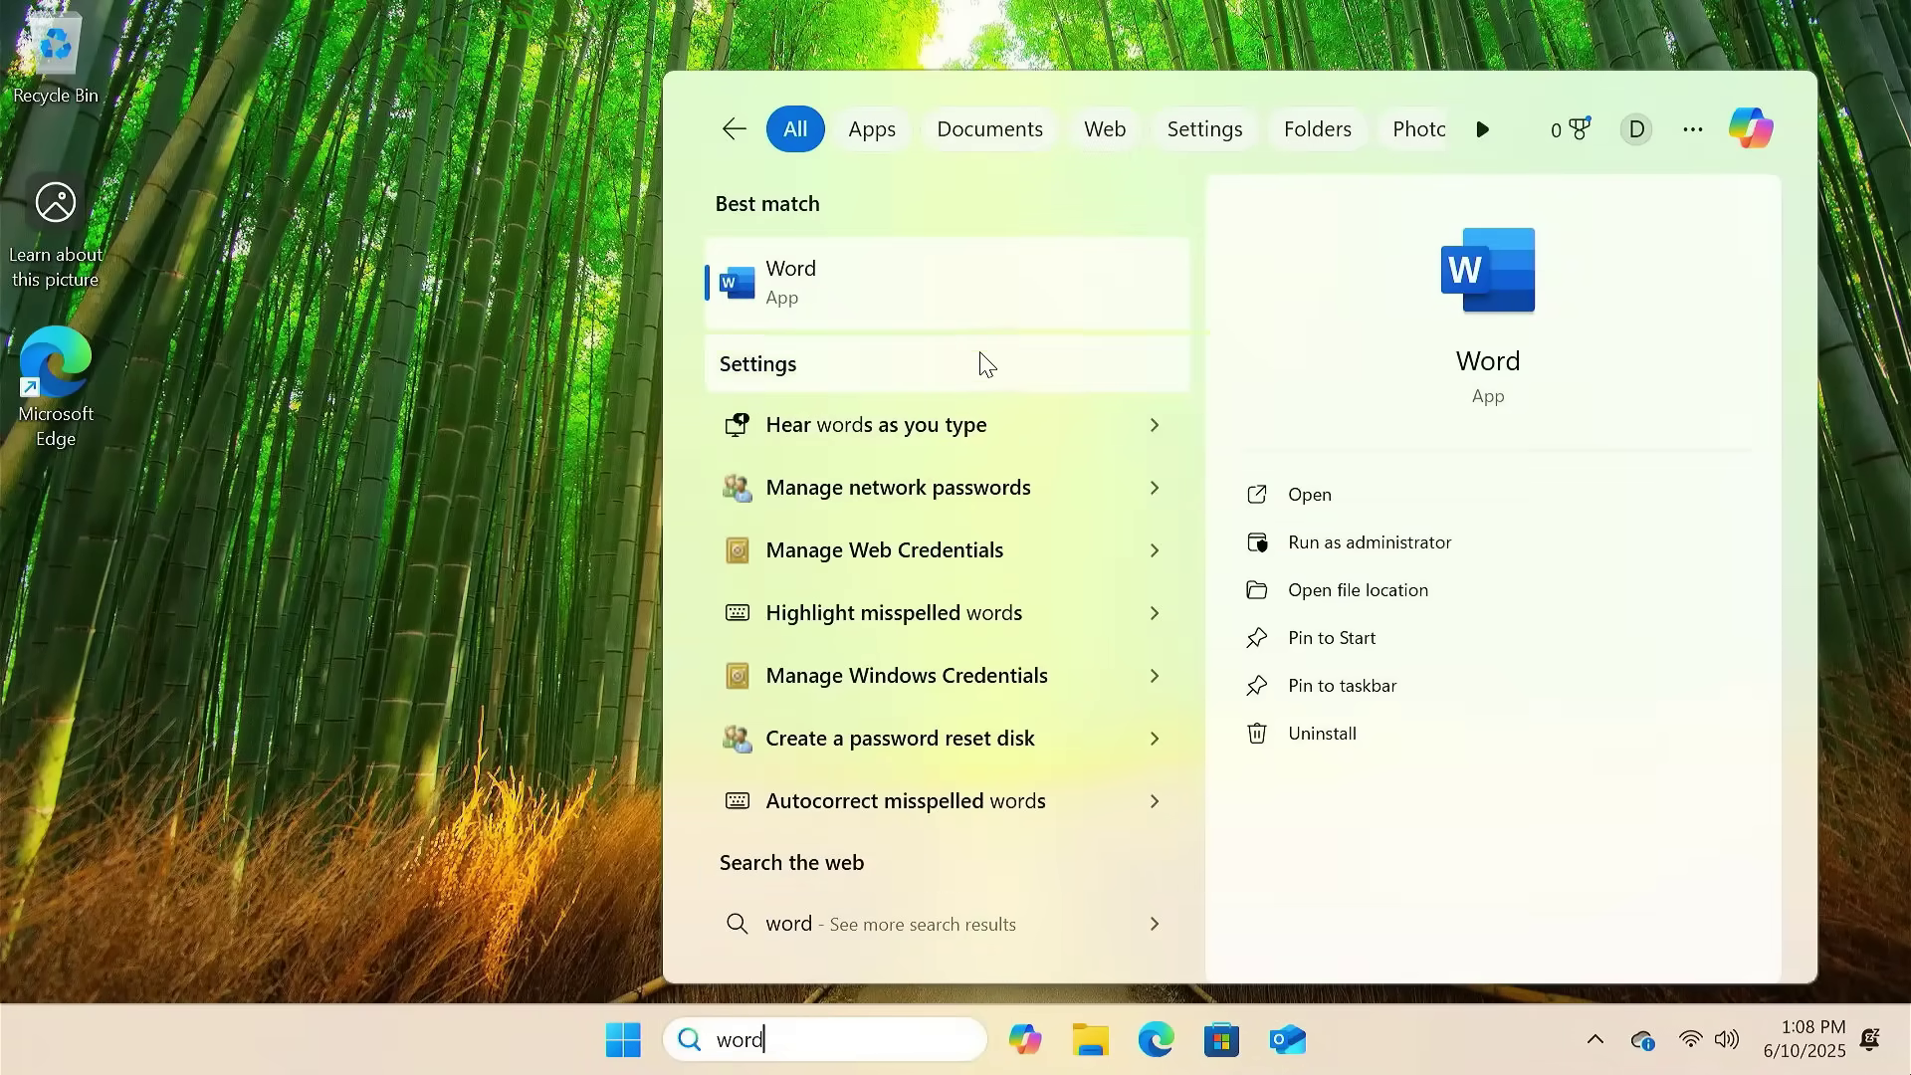
{"action": "left_click", "coordinate": [974, 286]}
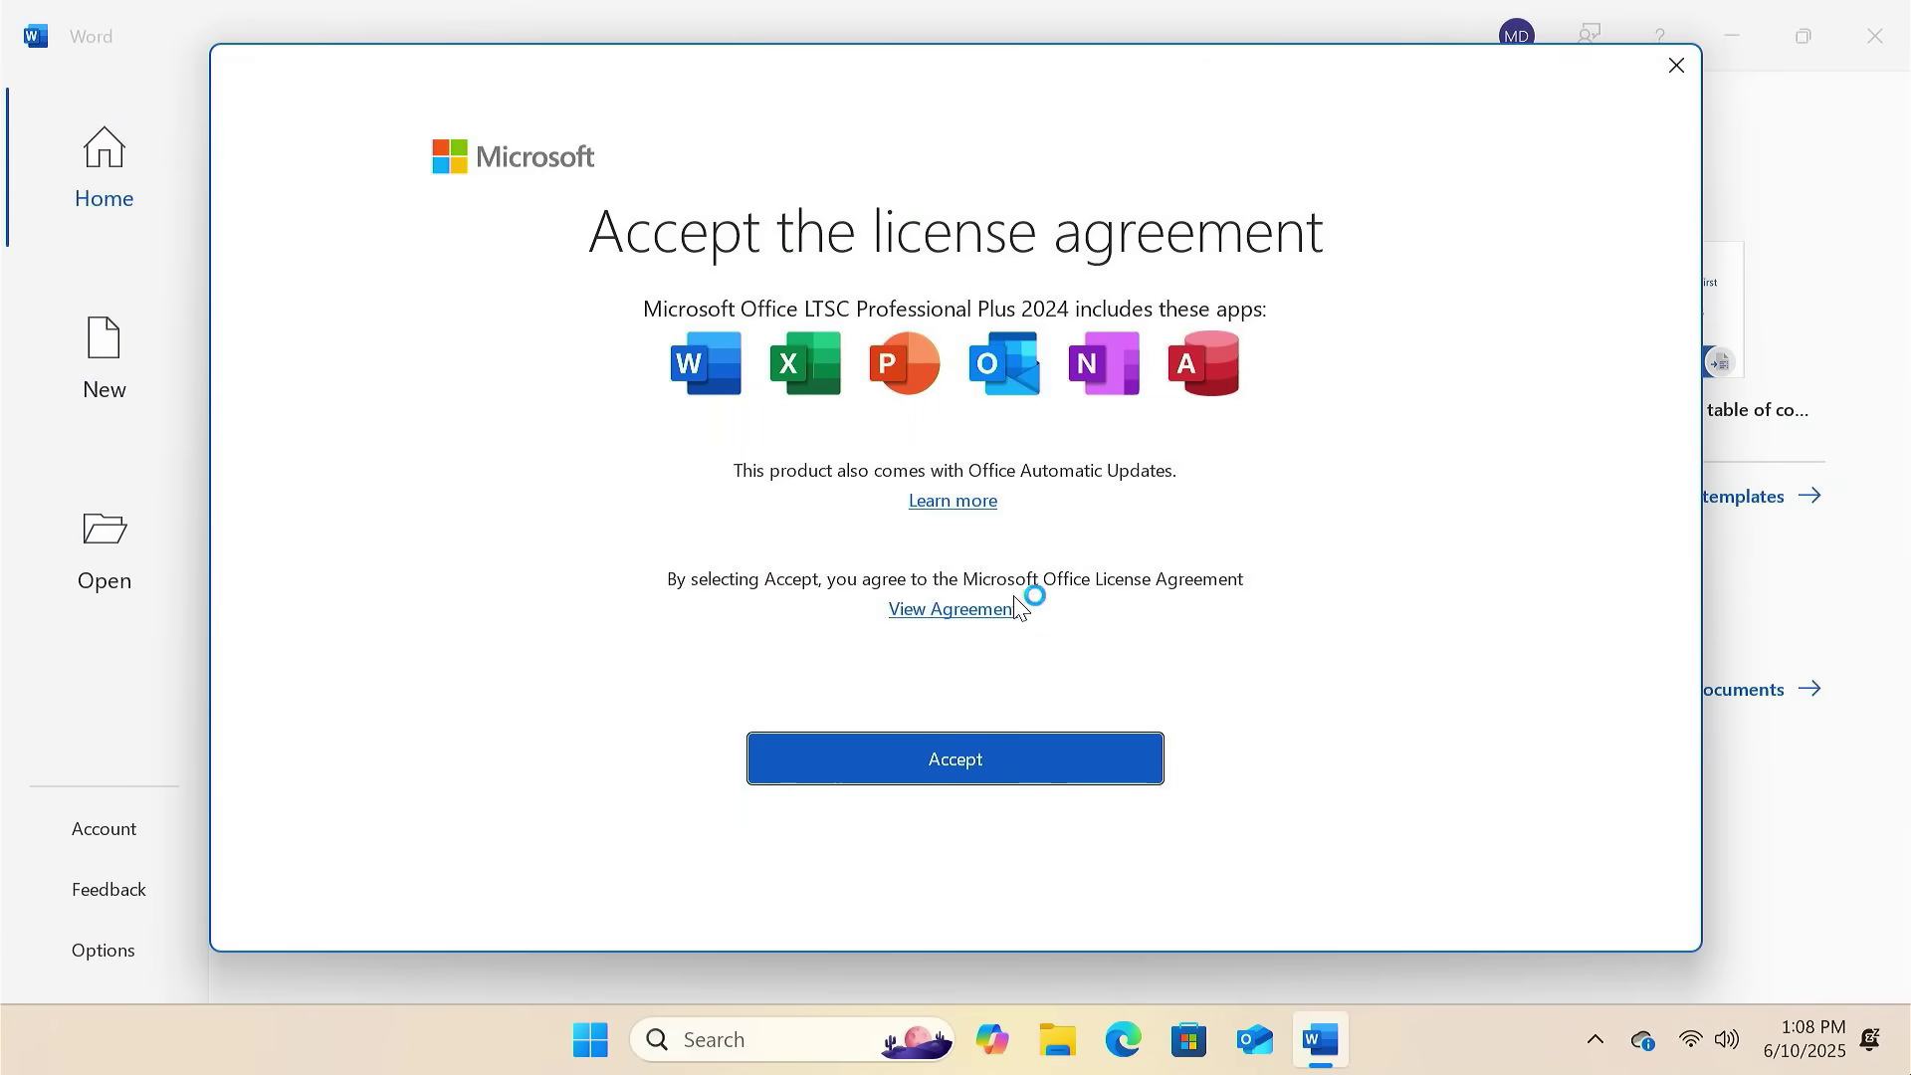
- Accept the Office license agreement and complete the privacy pages to reach Word's Home page
{"action": "left_click", "coordinate": [1009, 769]}
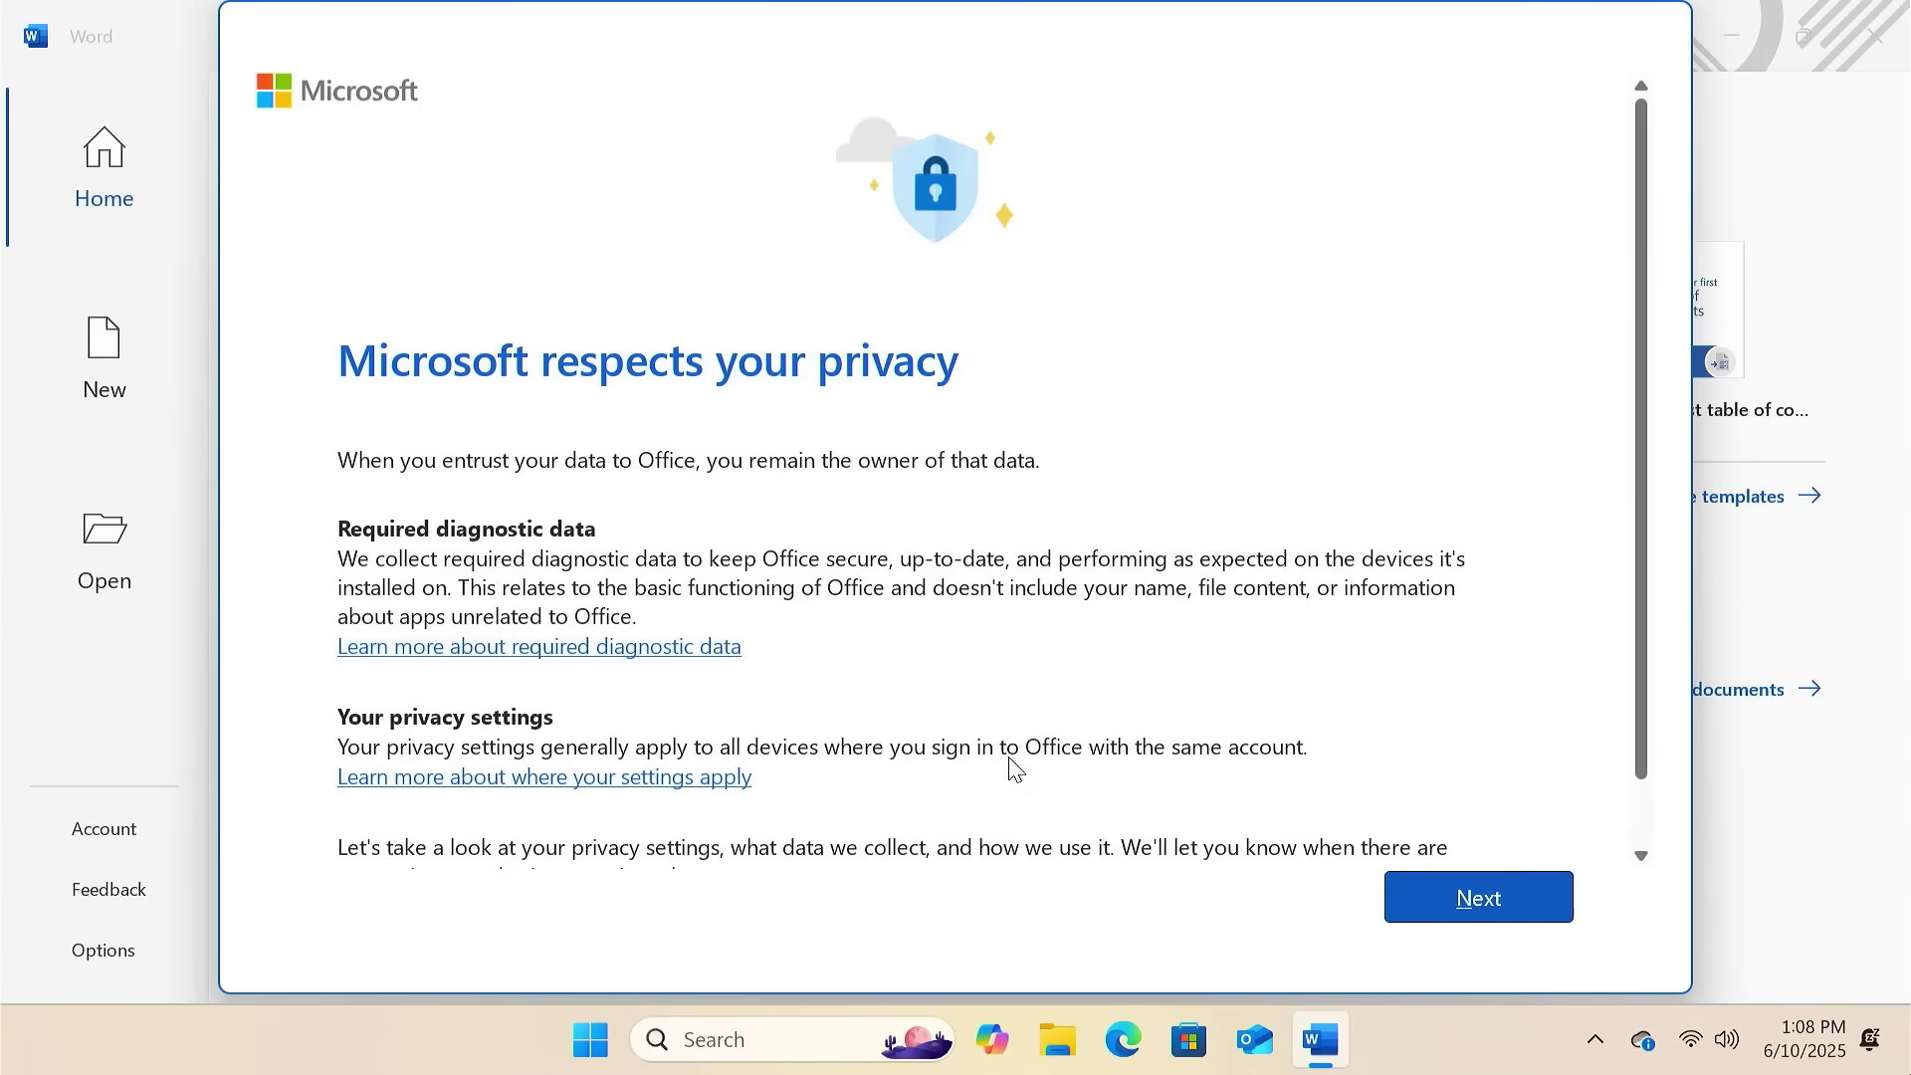
{"action": "scroll", "coordinate": [1010, 767], "scroll_direction": "down", "scroll_amount": 1}
{"action": "left_click", "coordinate": [1419, 910]}
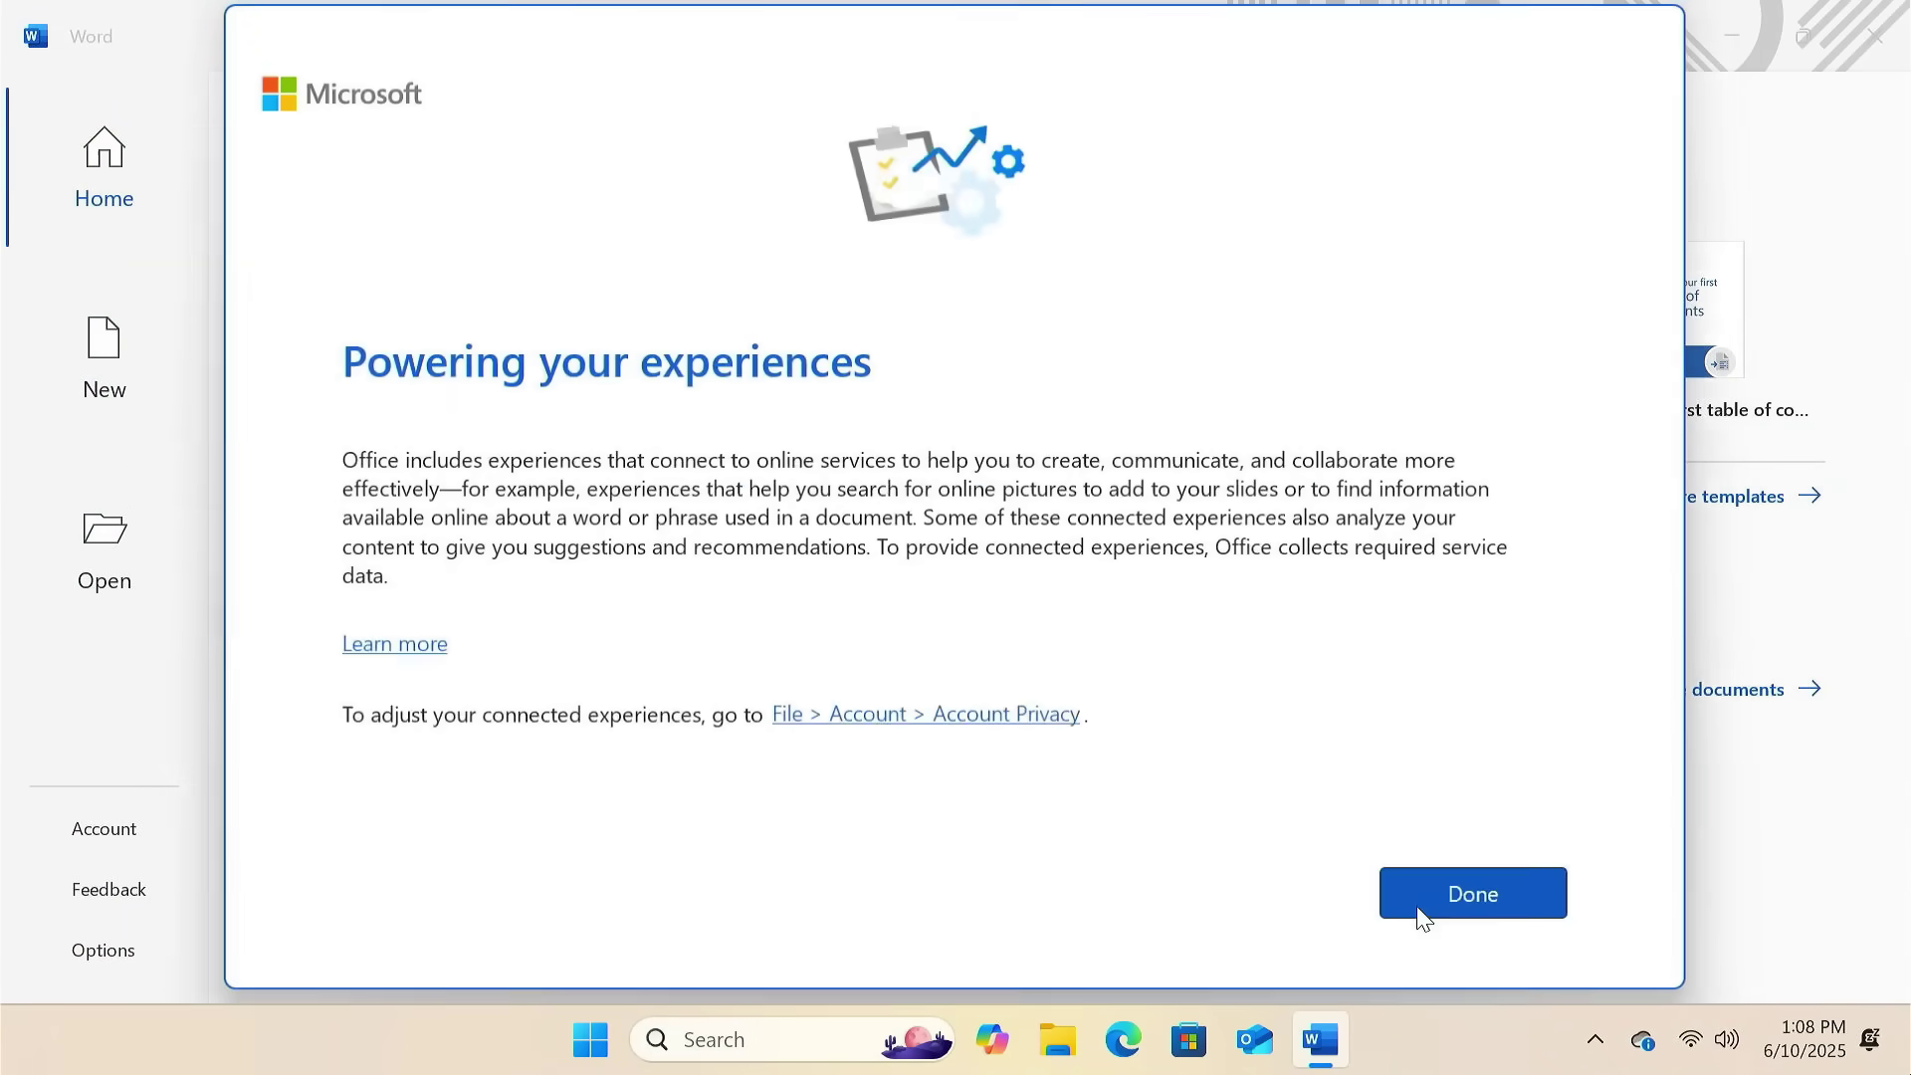
{"action": "left_click", "coordinate": [1420, 915]}
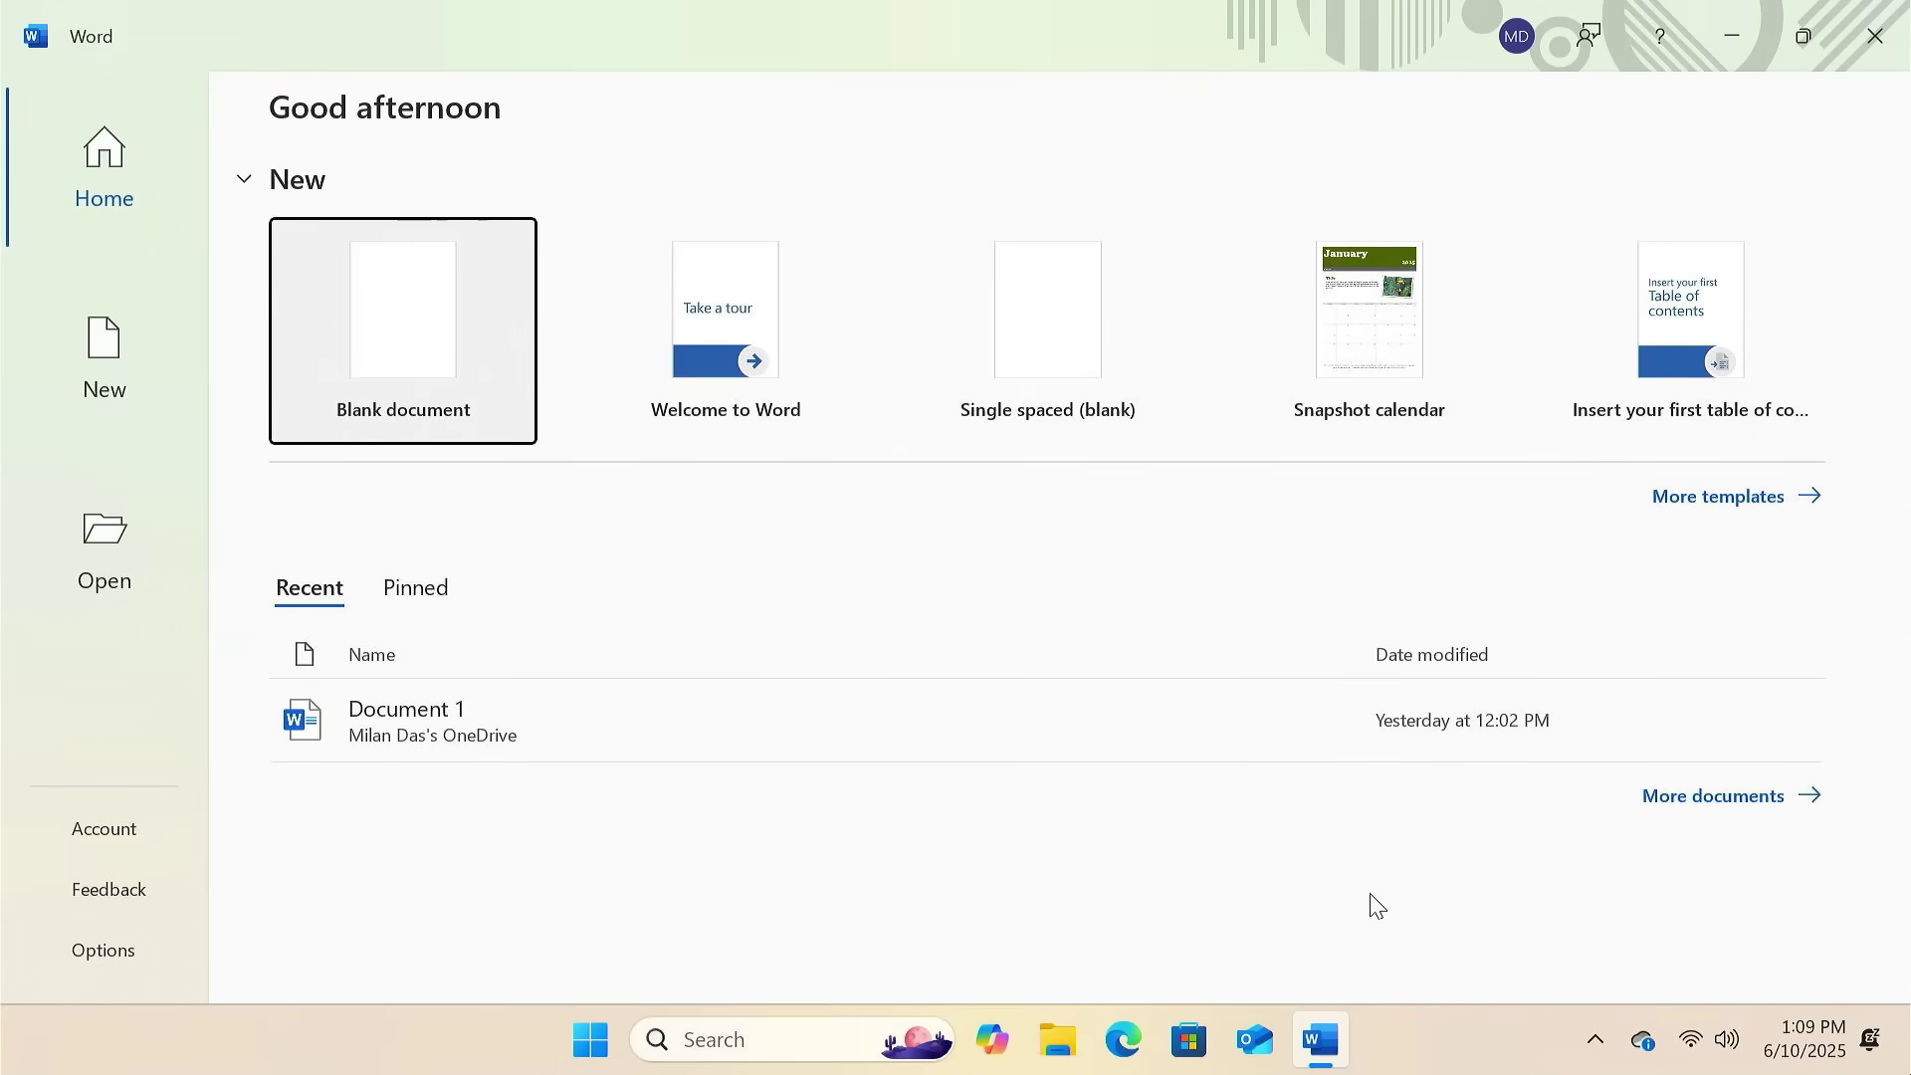
- Confirm Office LTSC Professional Plus 2024 on the Account page, then show the New document page
{"action": "left_click", "coordinate": [158, 834]}
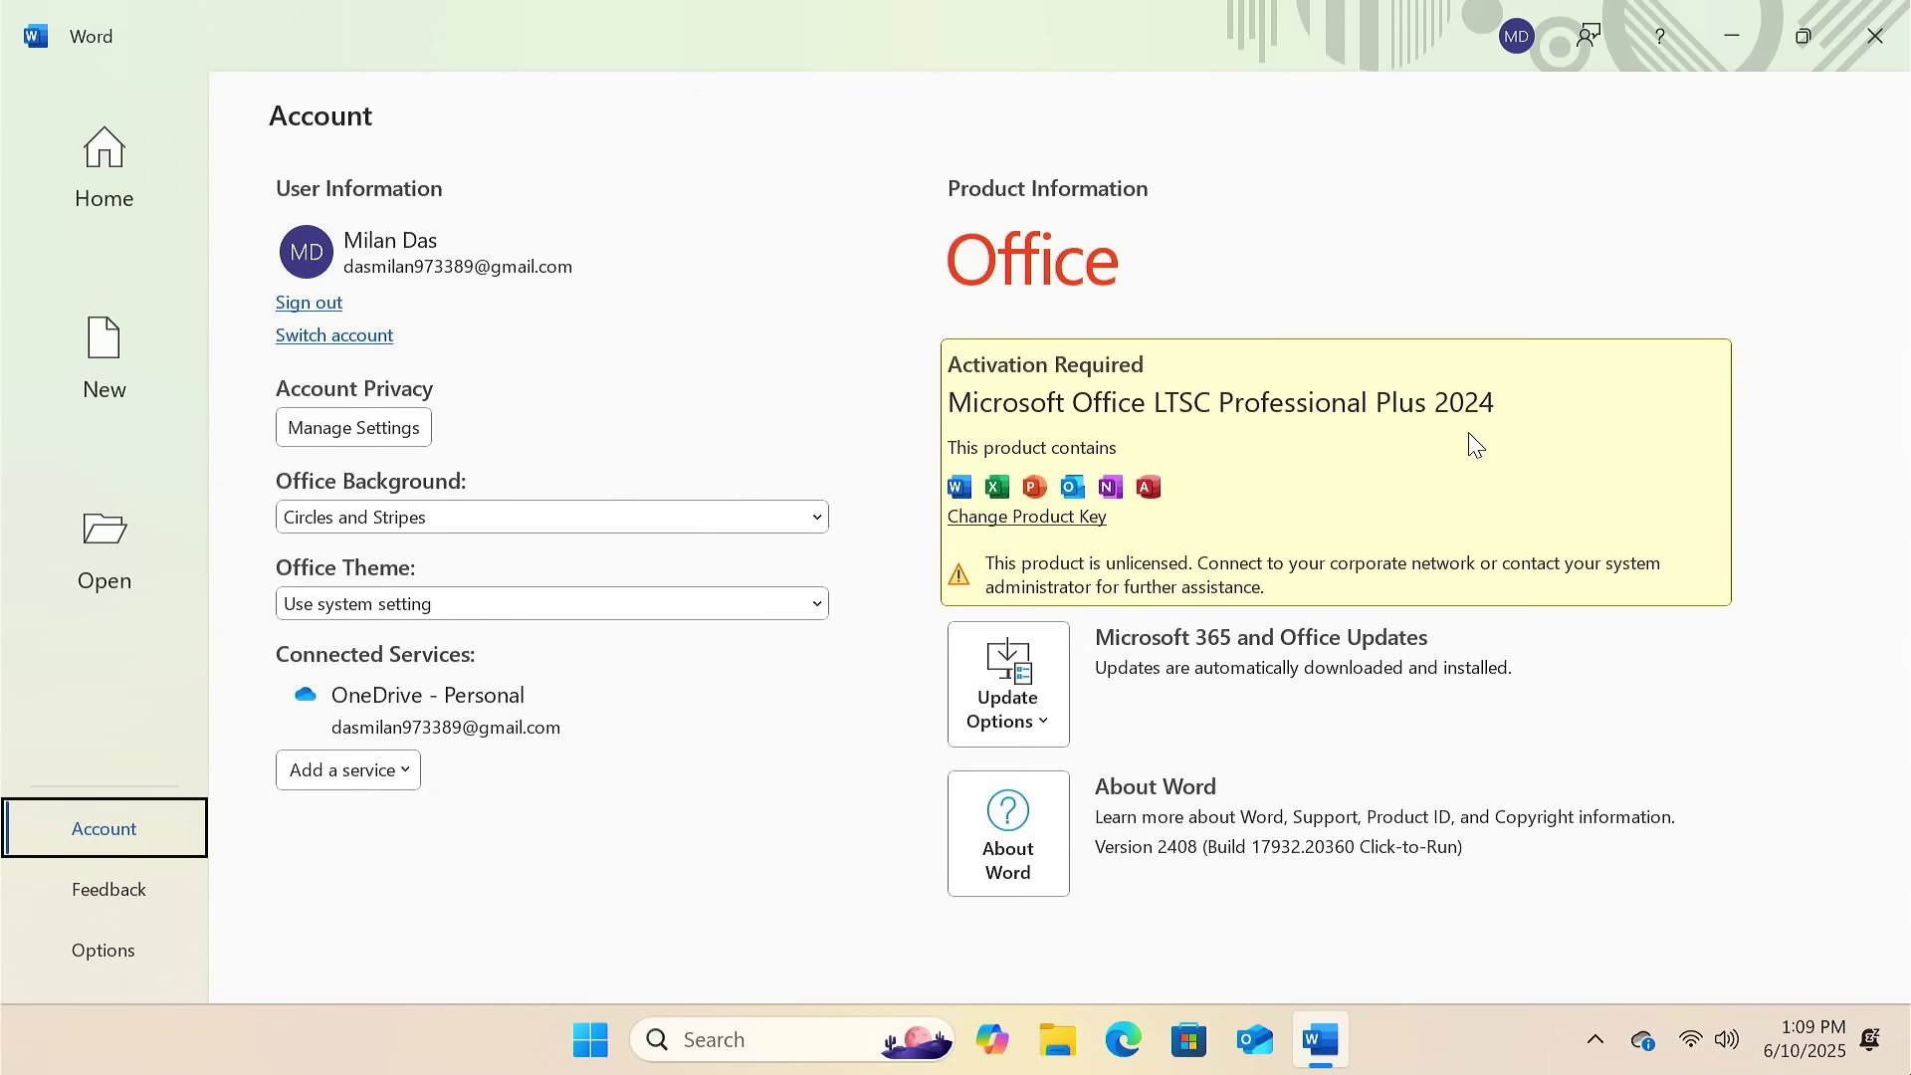
{"action": "left_click", "coordinate": [91, 328]}
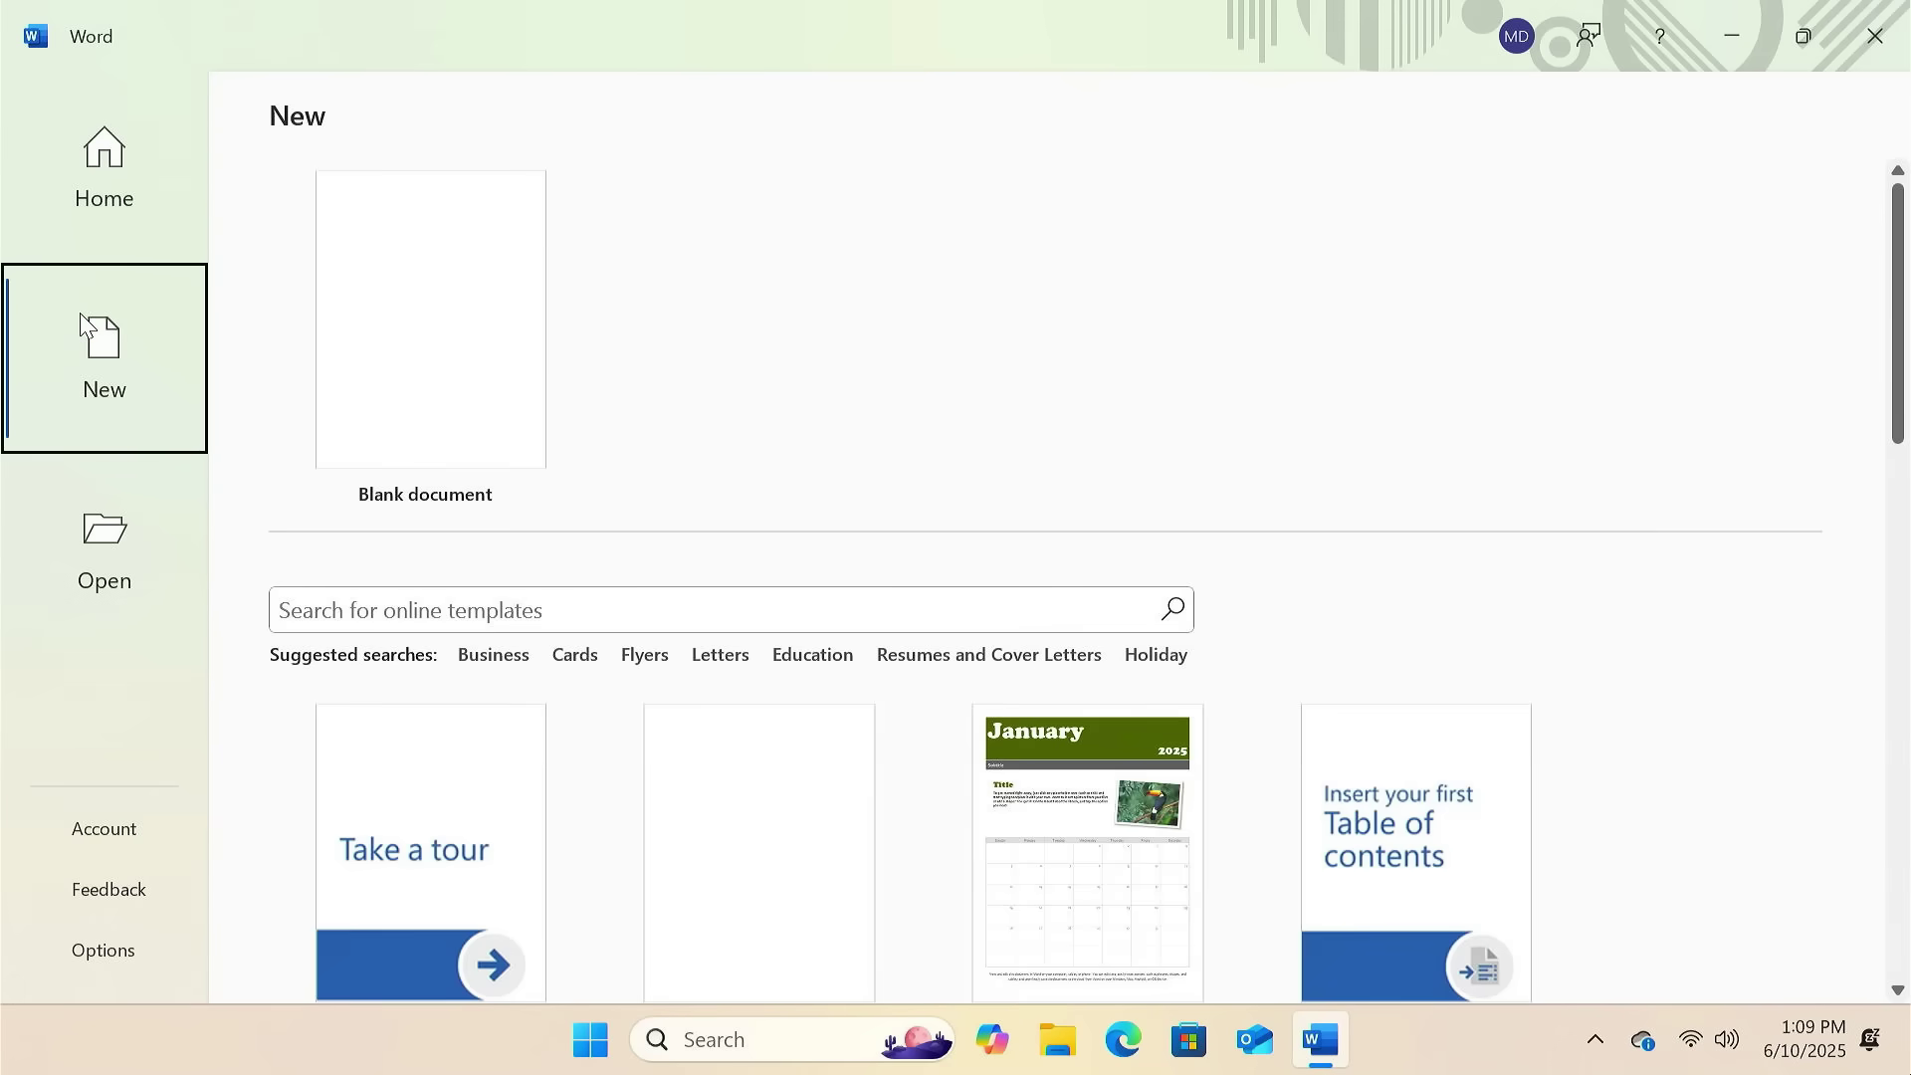
- Create a blank document reading 'Subscribe to Techy Druid' and save it under that name in Documents
{"action": "left_click", "coordinate": [112, 201]}
{"action": "left_click", "coordinate": [400, 317]}
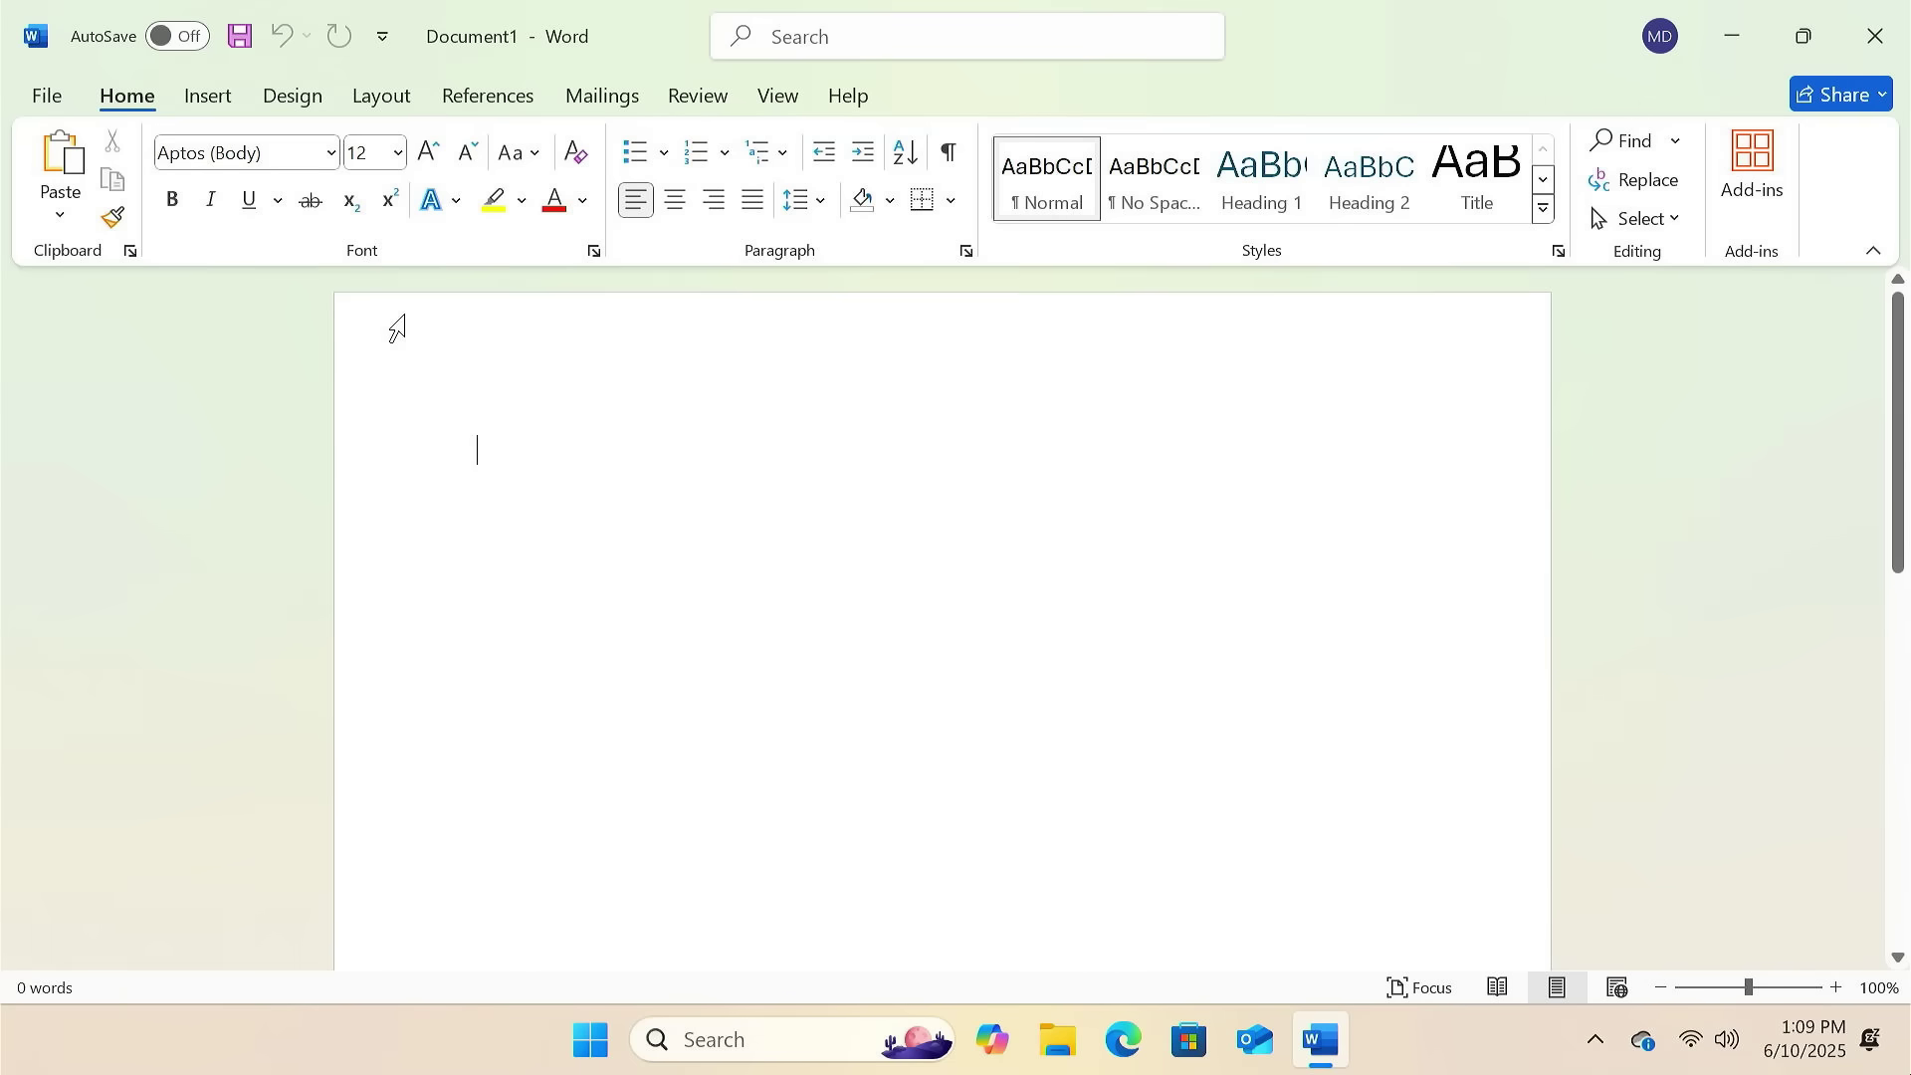
{"action": "type", "text": "Subscribe t"}
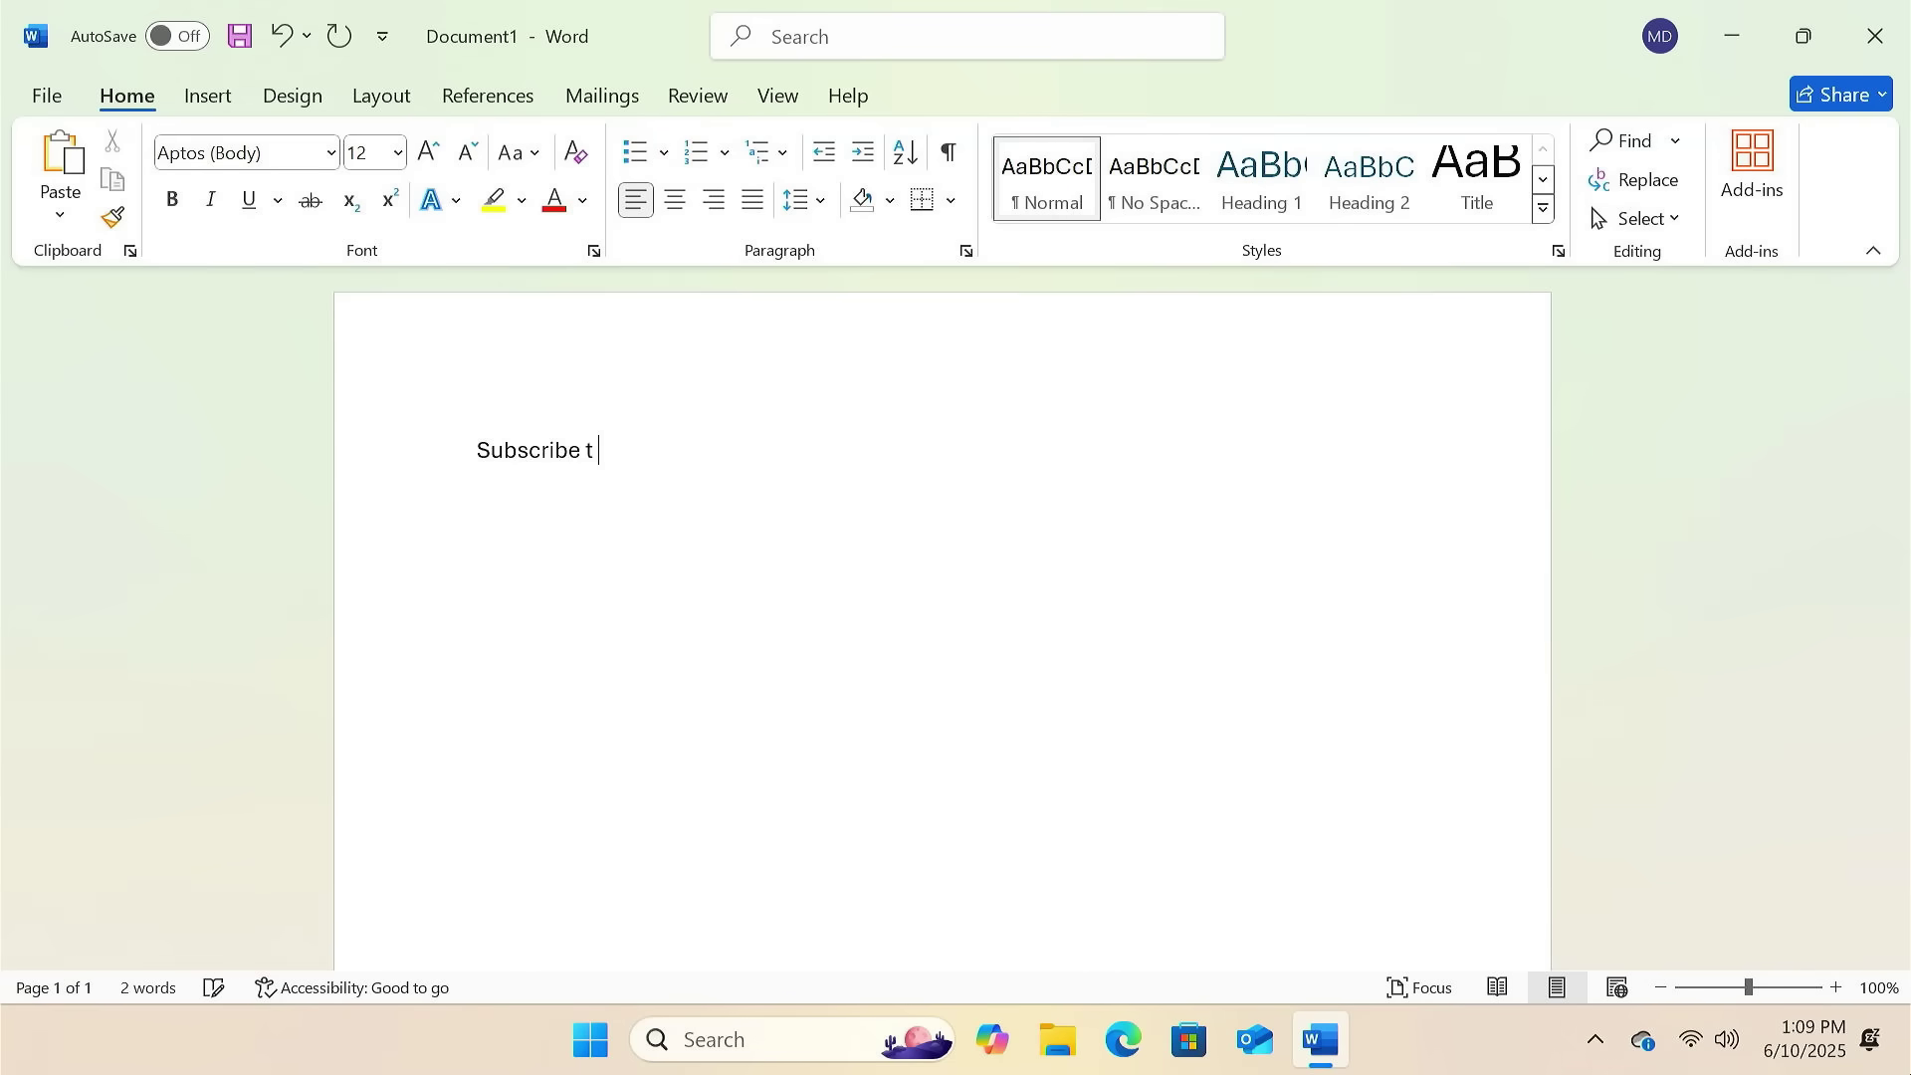
{"action": "type", "text": "o Techy Druid"}
{"action": "left_click", "coordinate": [66, 100]}
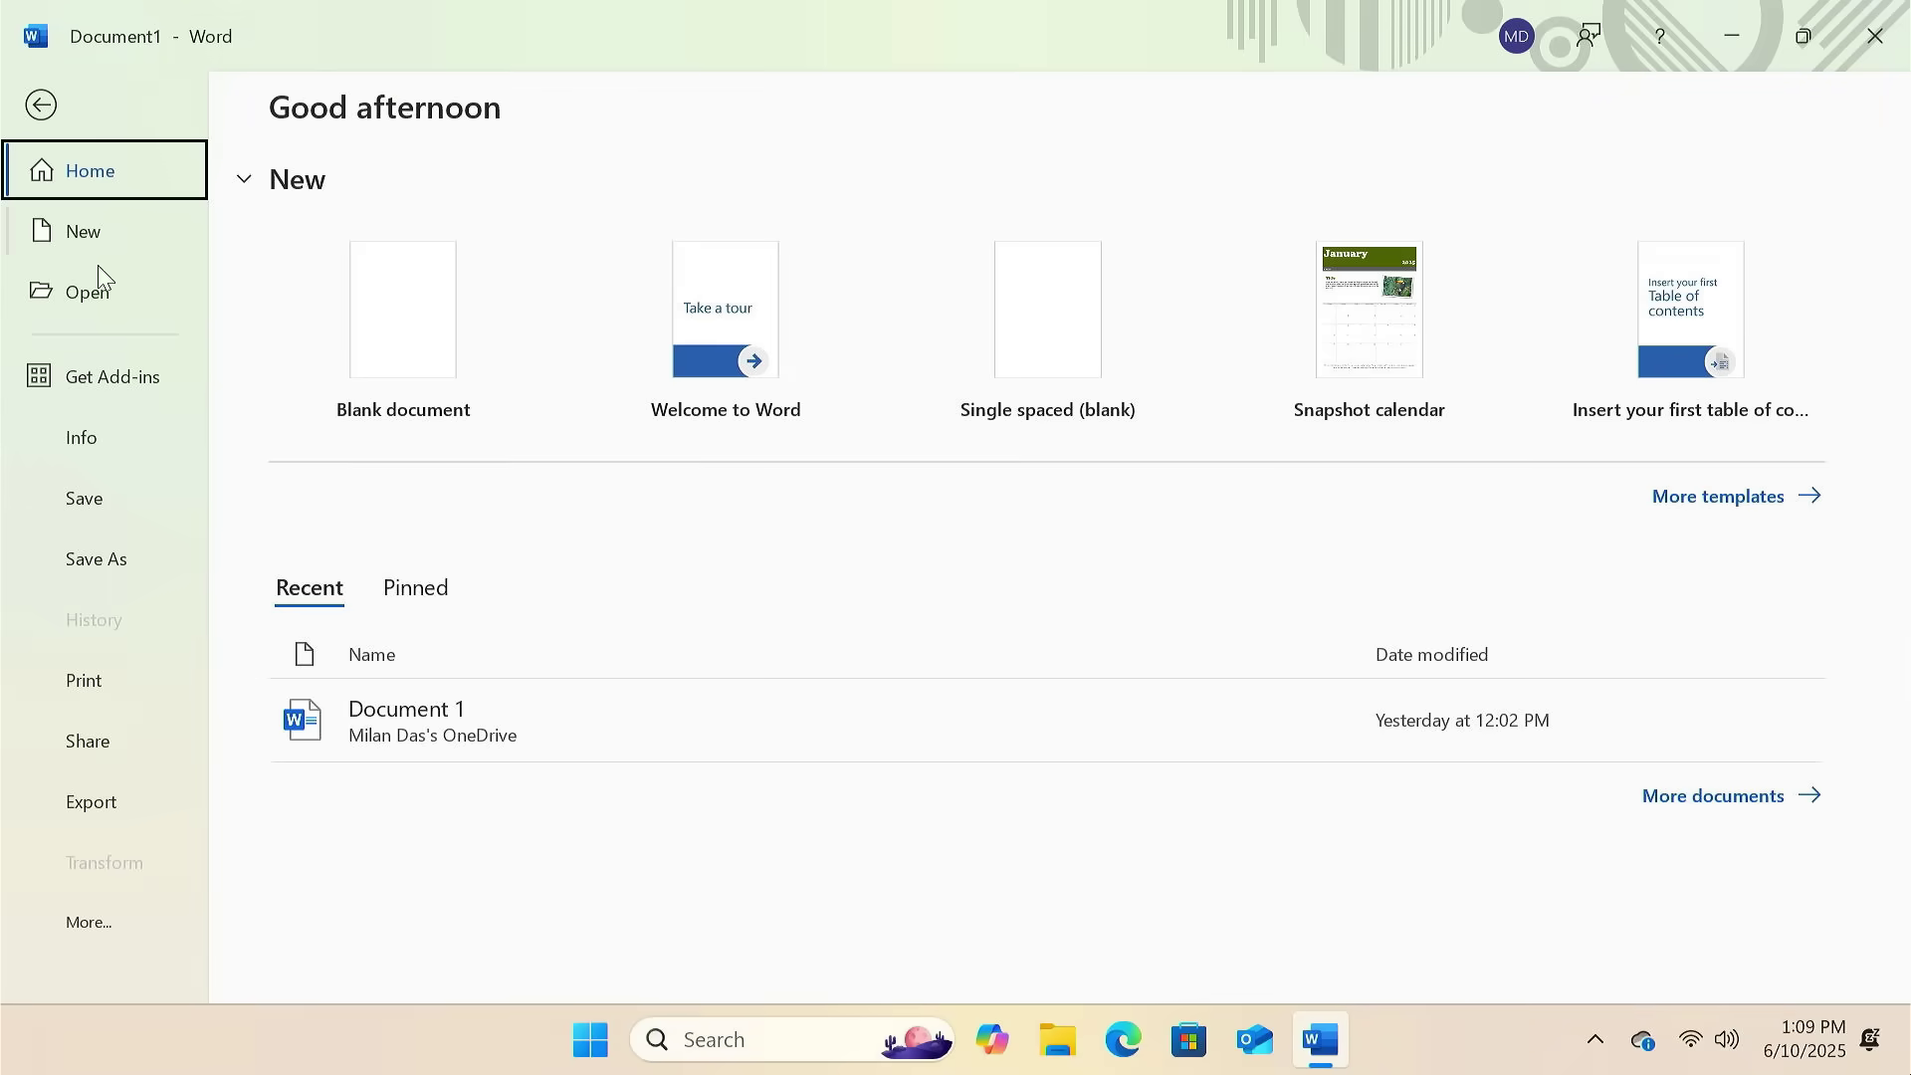
{"action": "left_click", "coordinate": [137, 576]}
{"action": "left_click", "coordinate": [384, 475]}
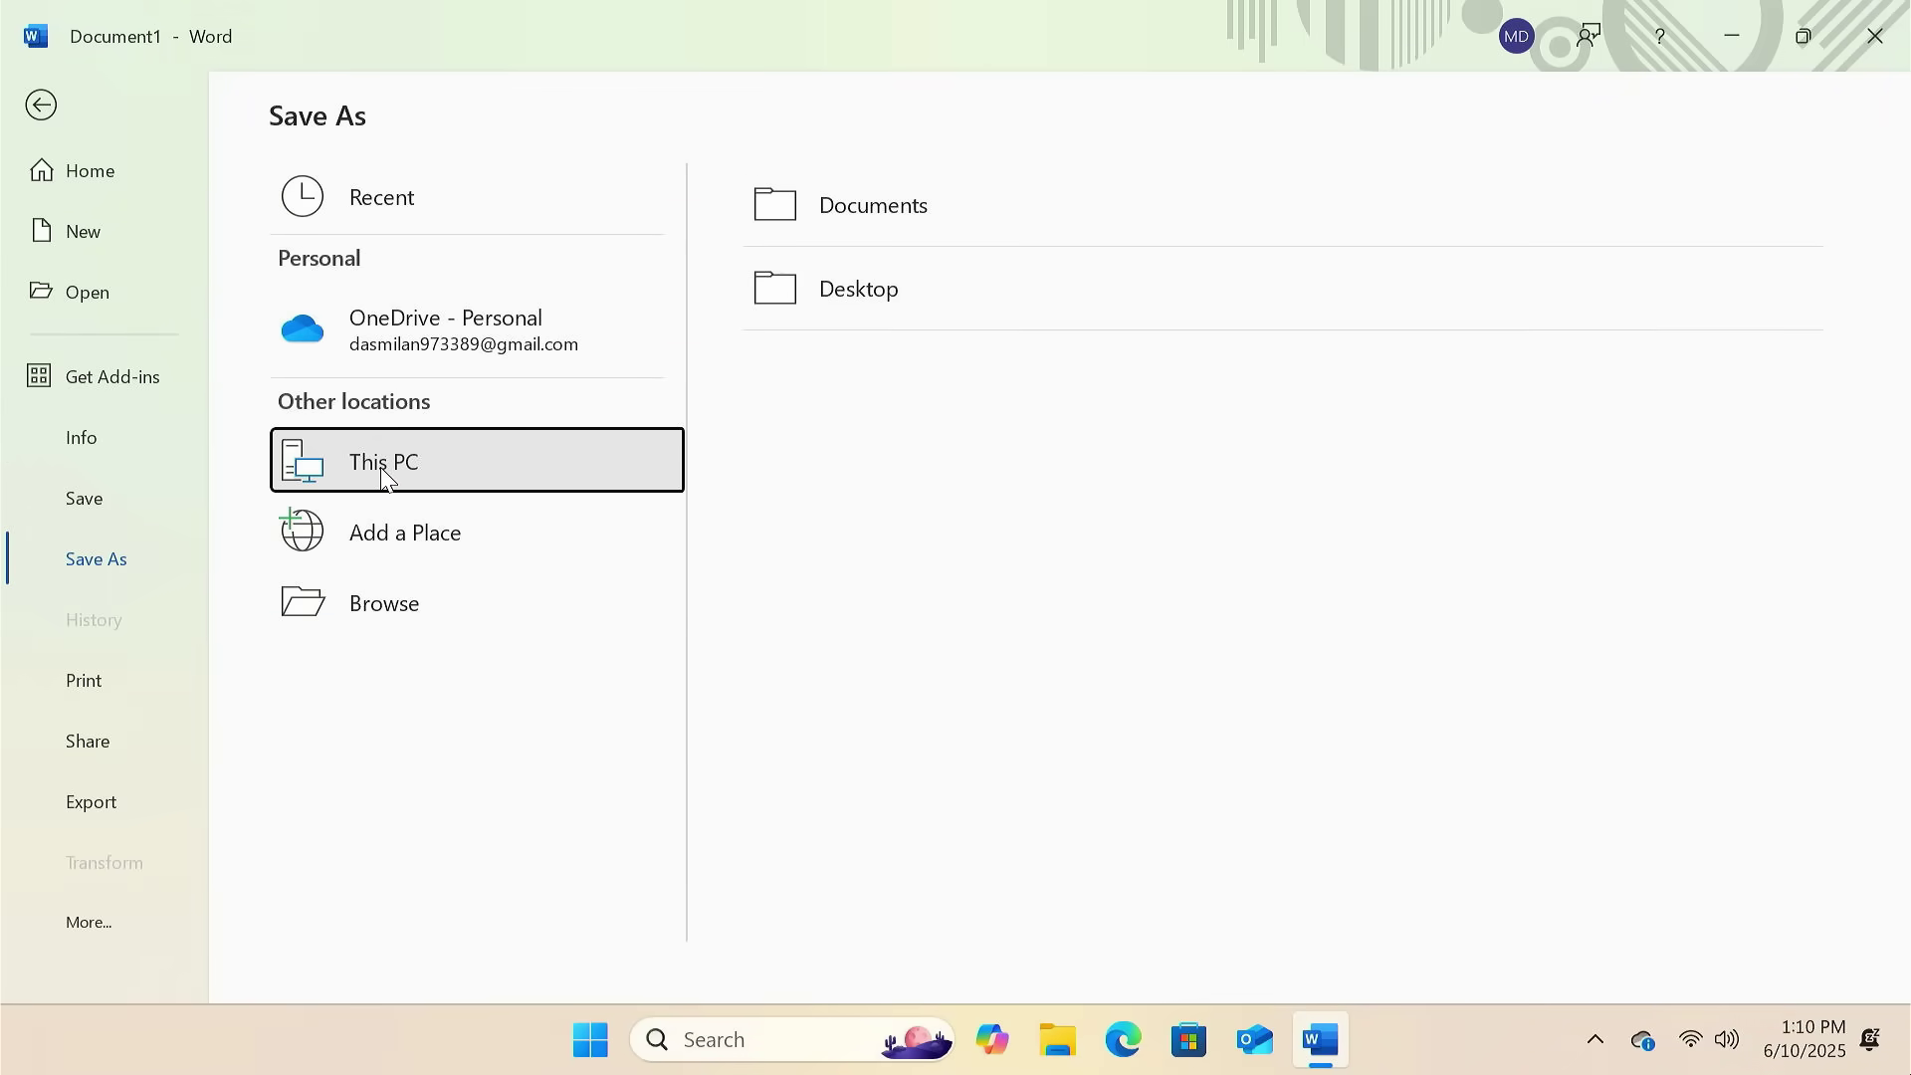
{"action": "left_click", "coordinate": [850, 204]}
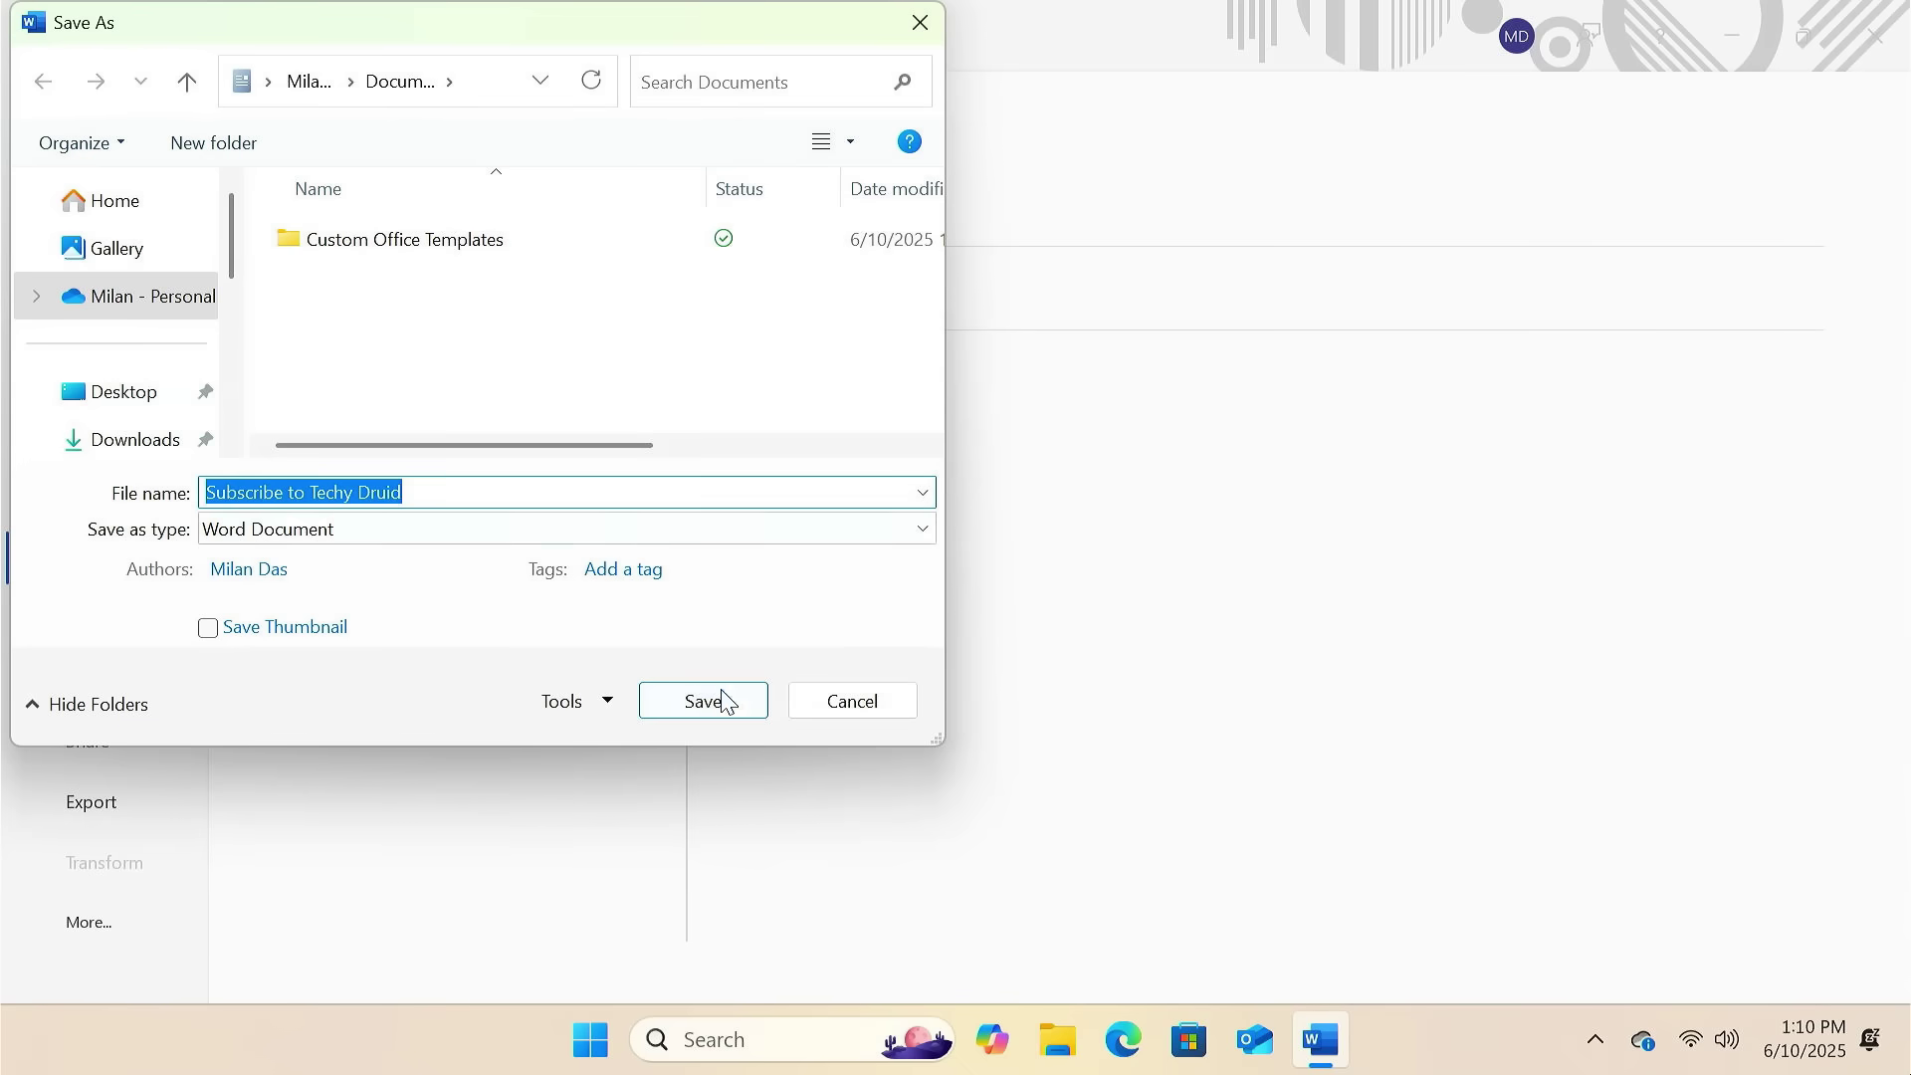
{"action": "left_click", "coordinate": [723, 704]}
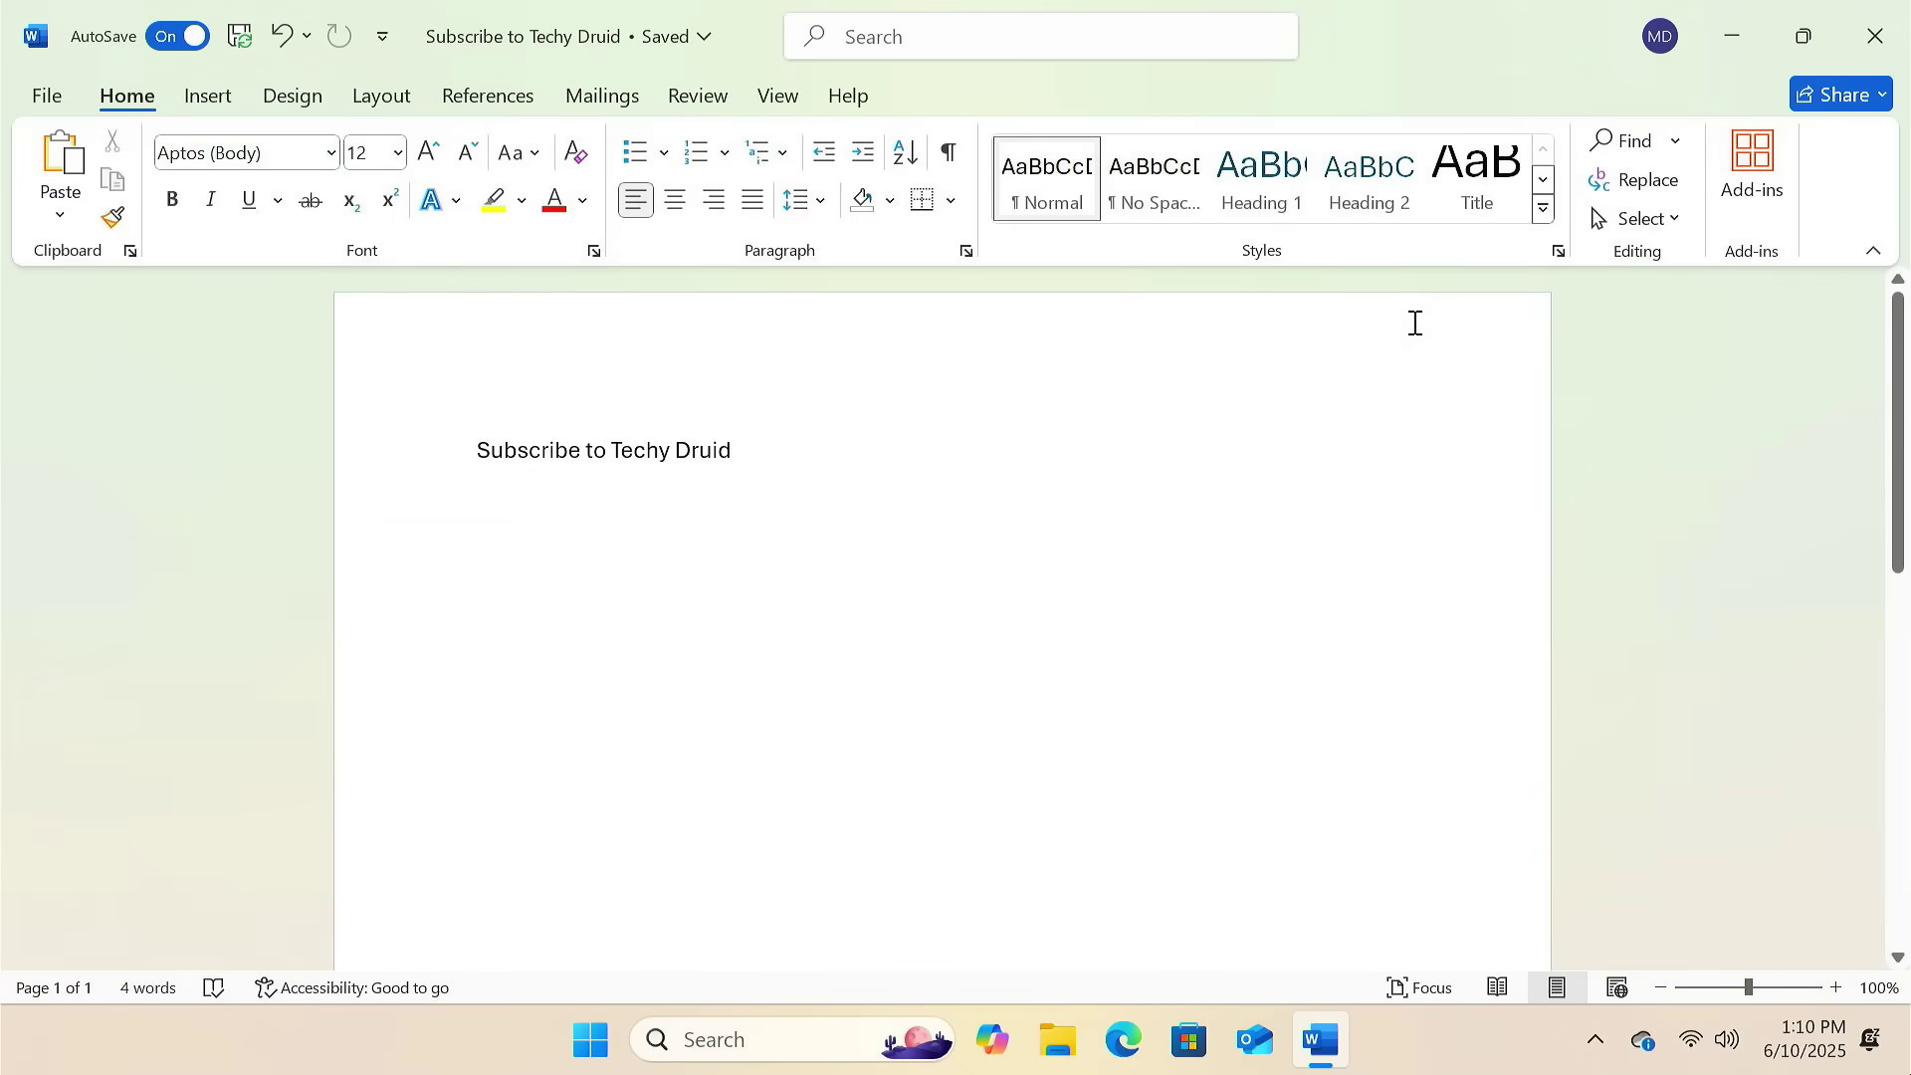
- Close Word and launch Excel from the taskbar search
{"action": "left_click", "coordinate": [1878, 42]}
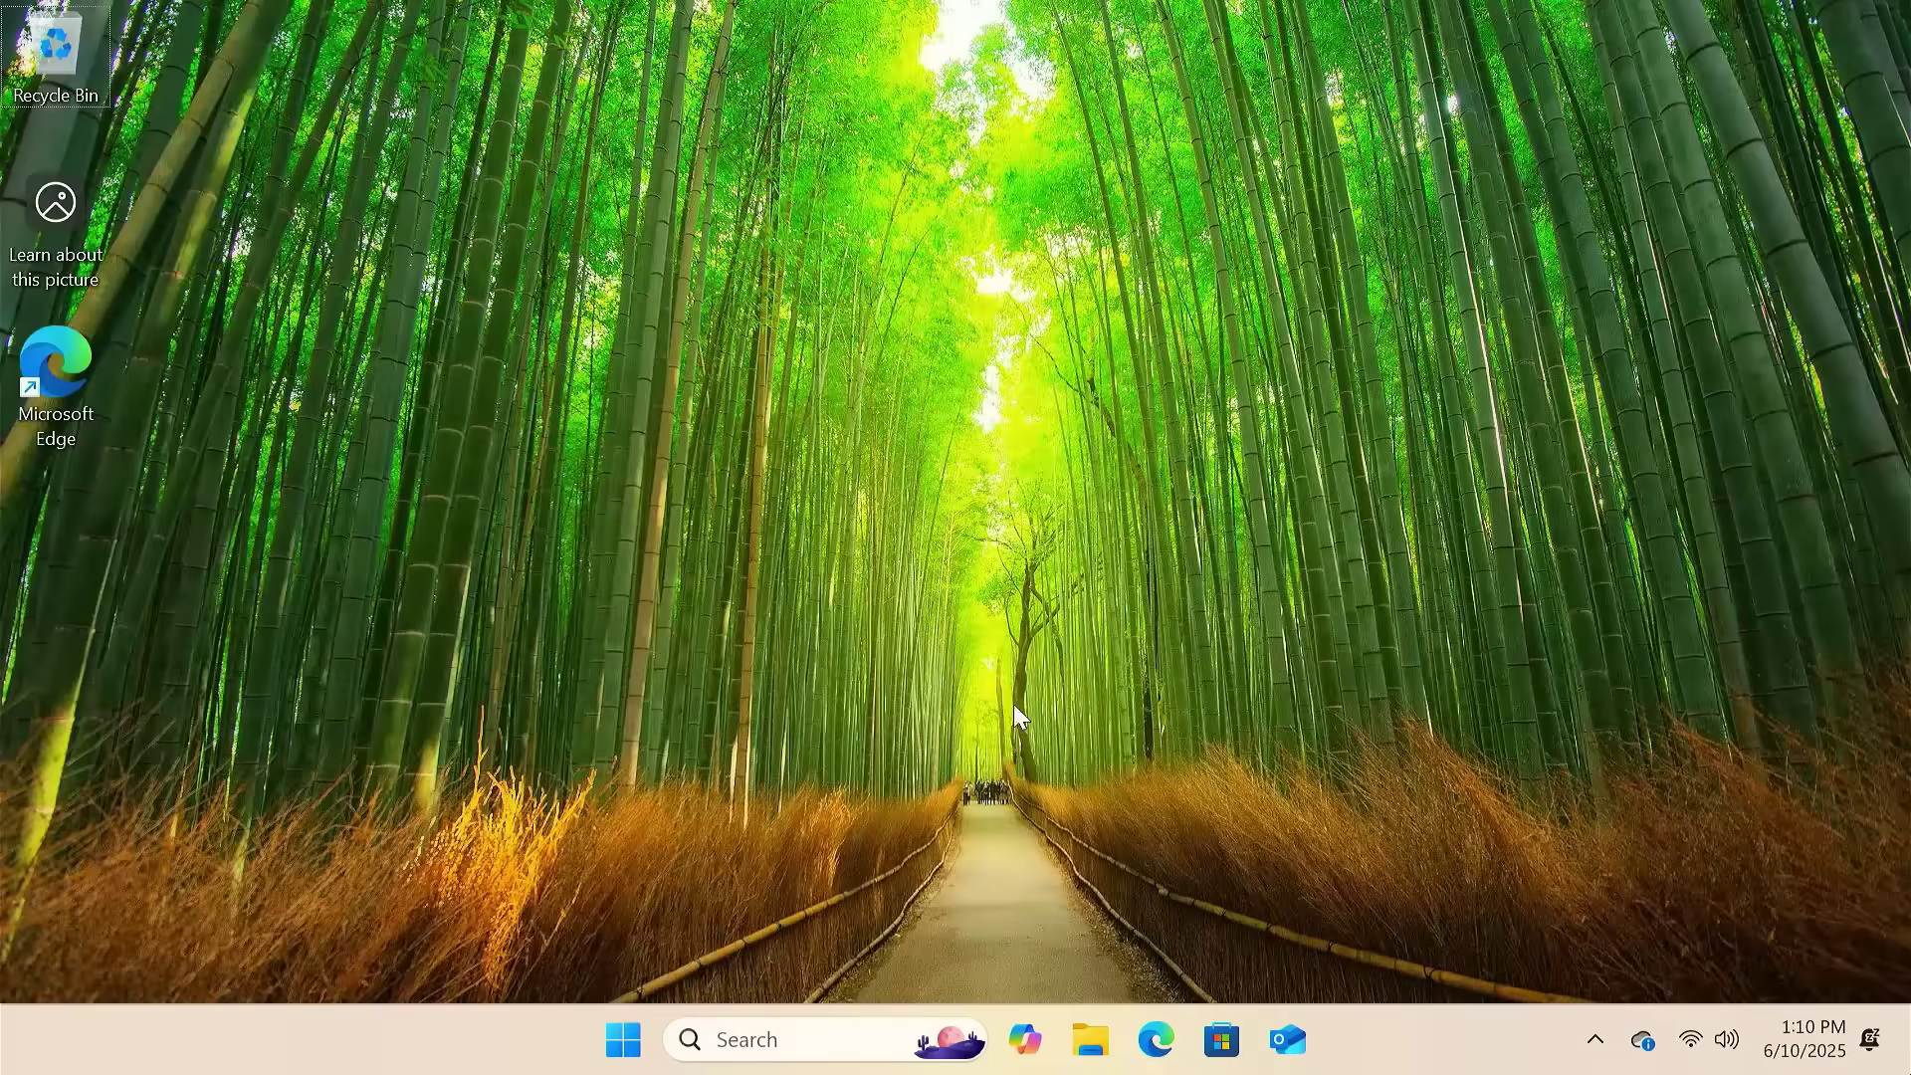
{"action": "left_click", "coordinate": [732, 1041]}
{"action": "type", "text": "Excel"}
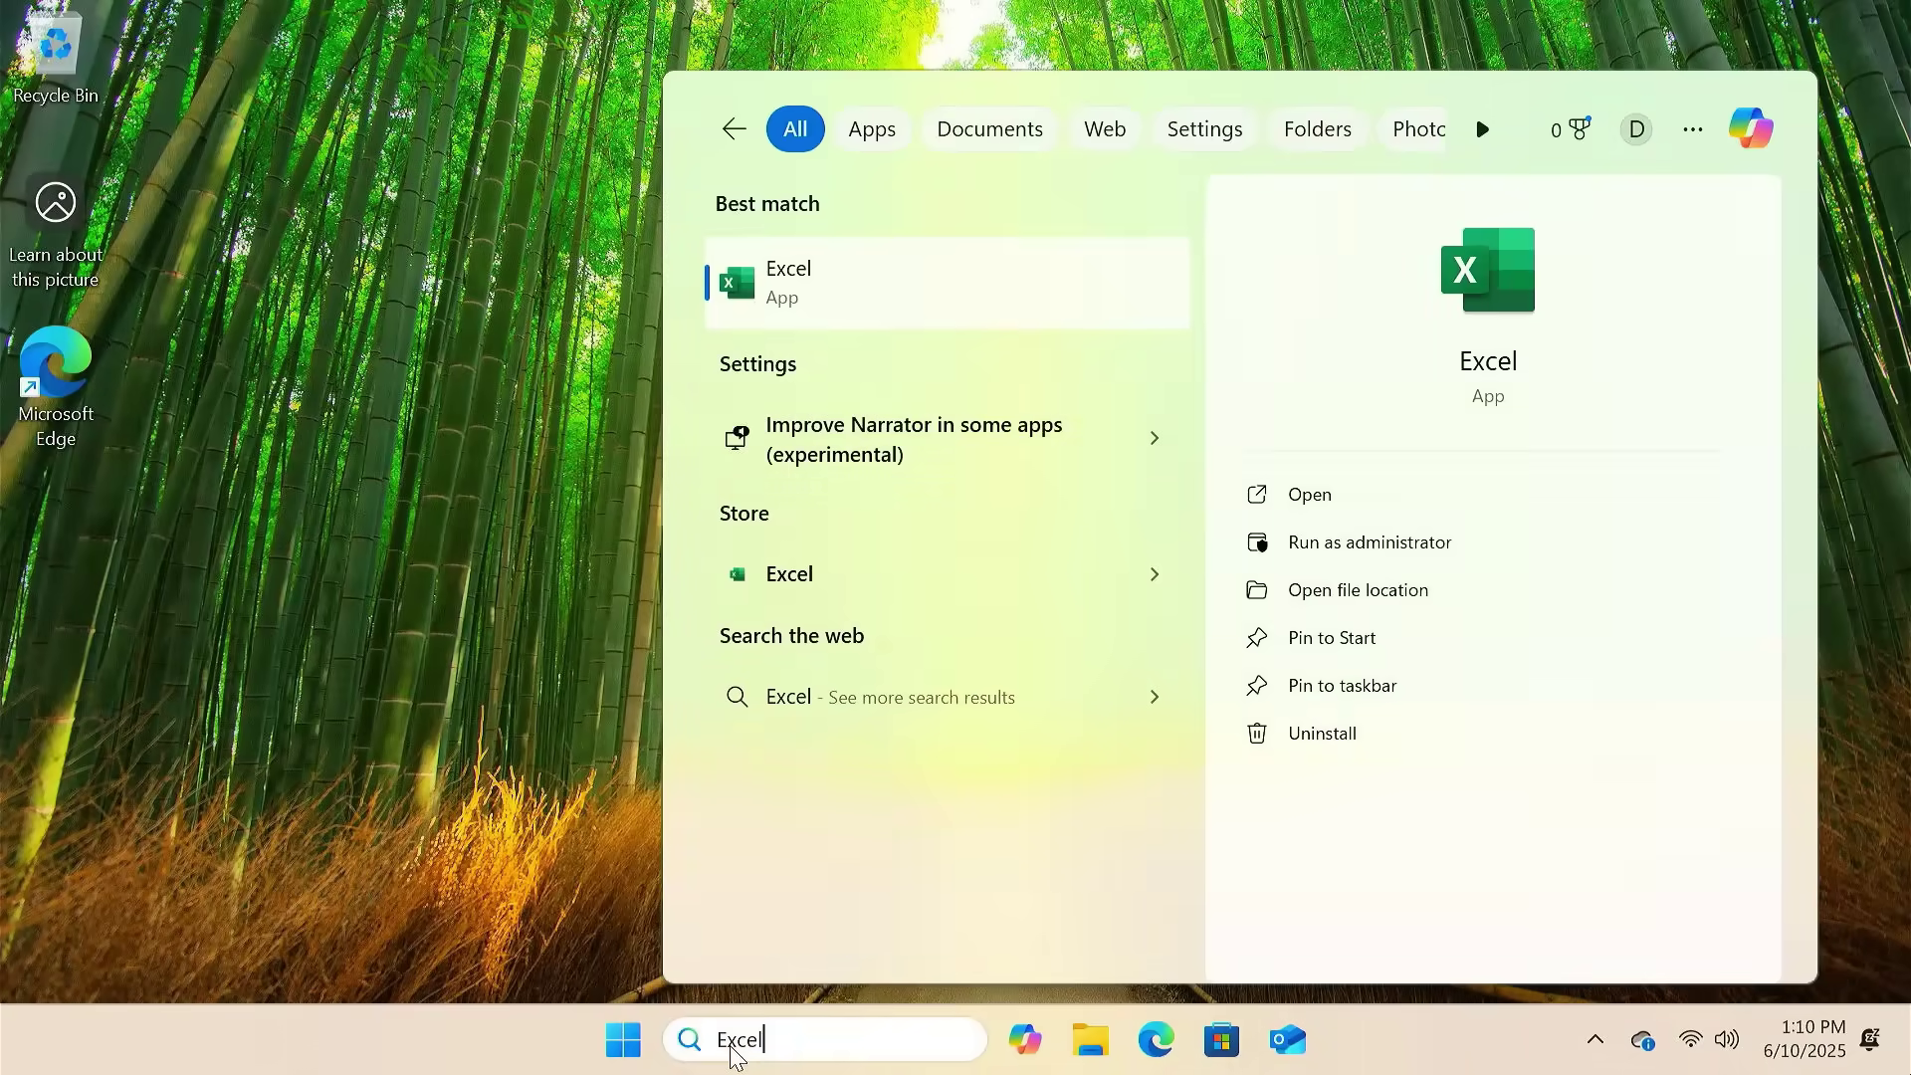
{"action": "left_click", "coordinate": [893, 287]}
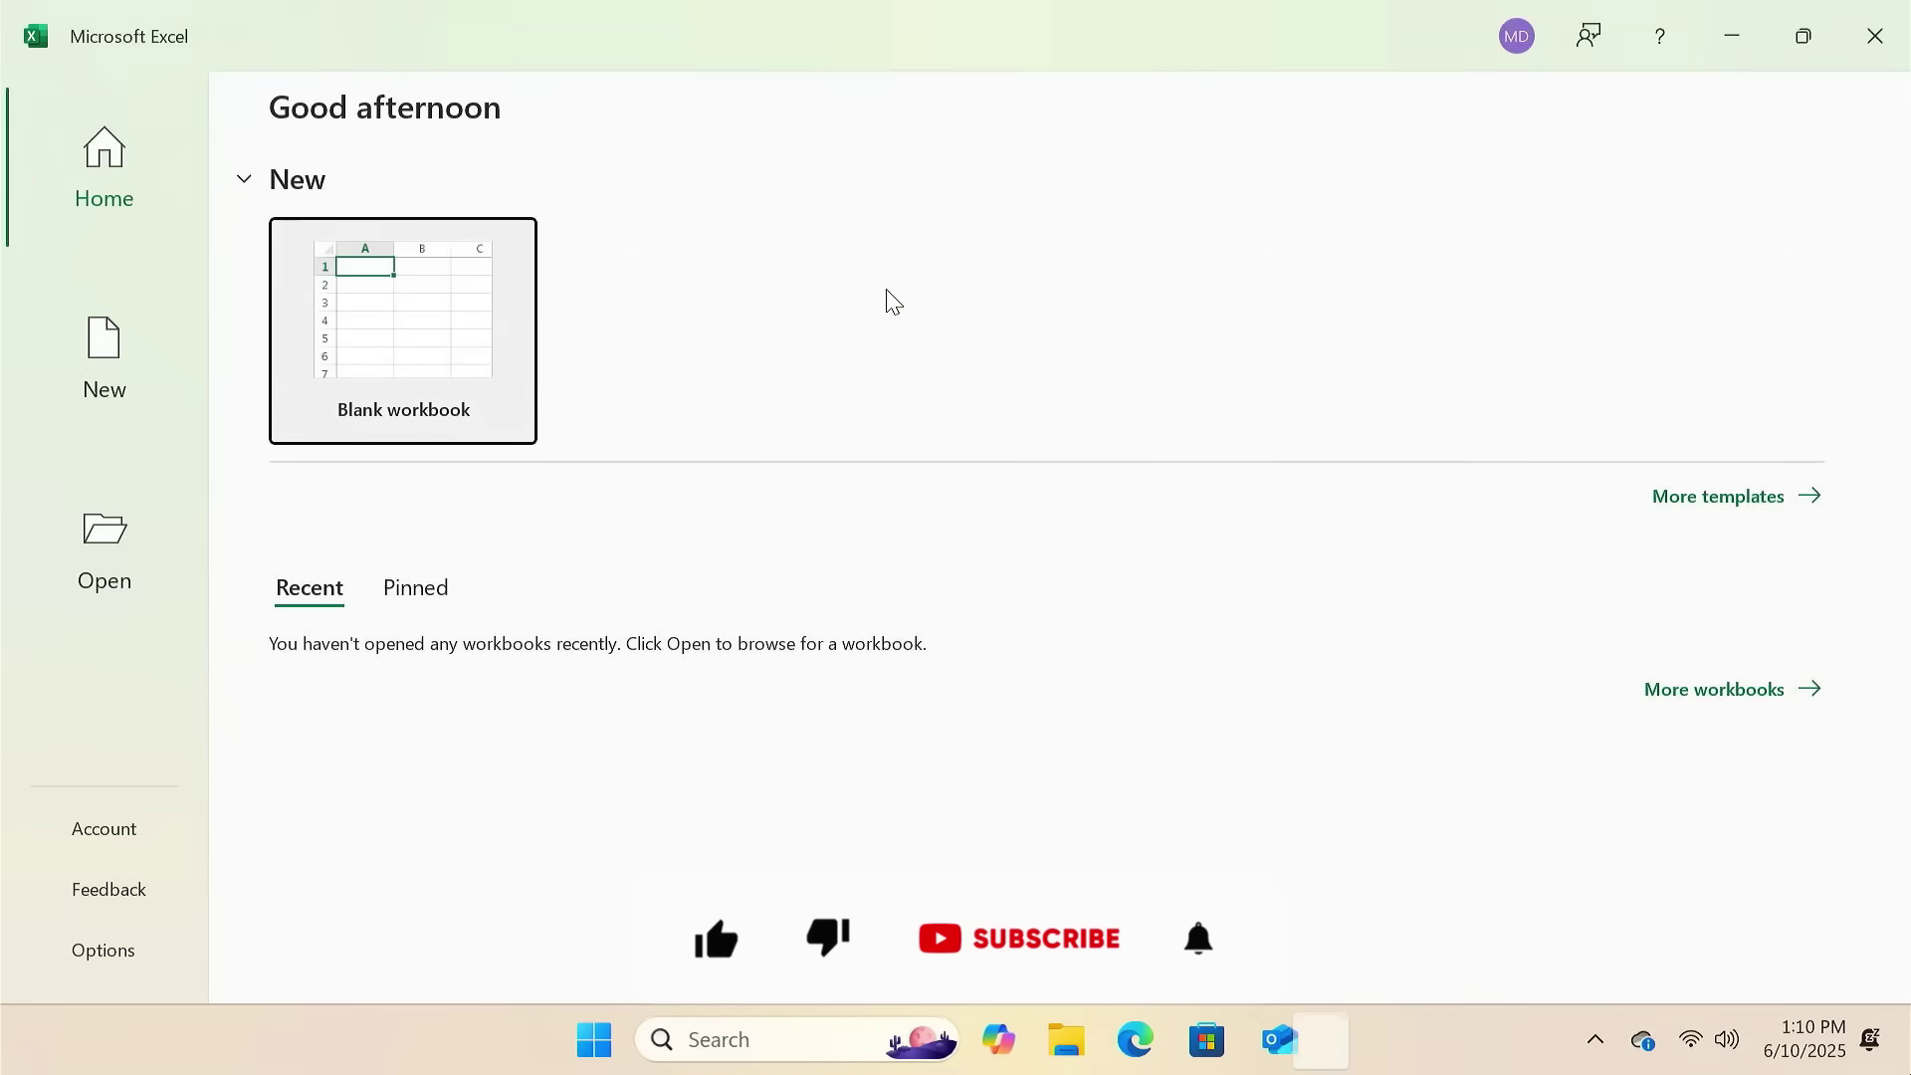
{"action": "left_click", "coordinate": [146, 824]}
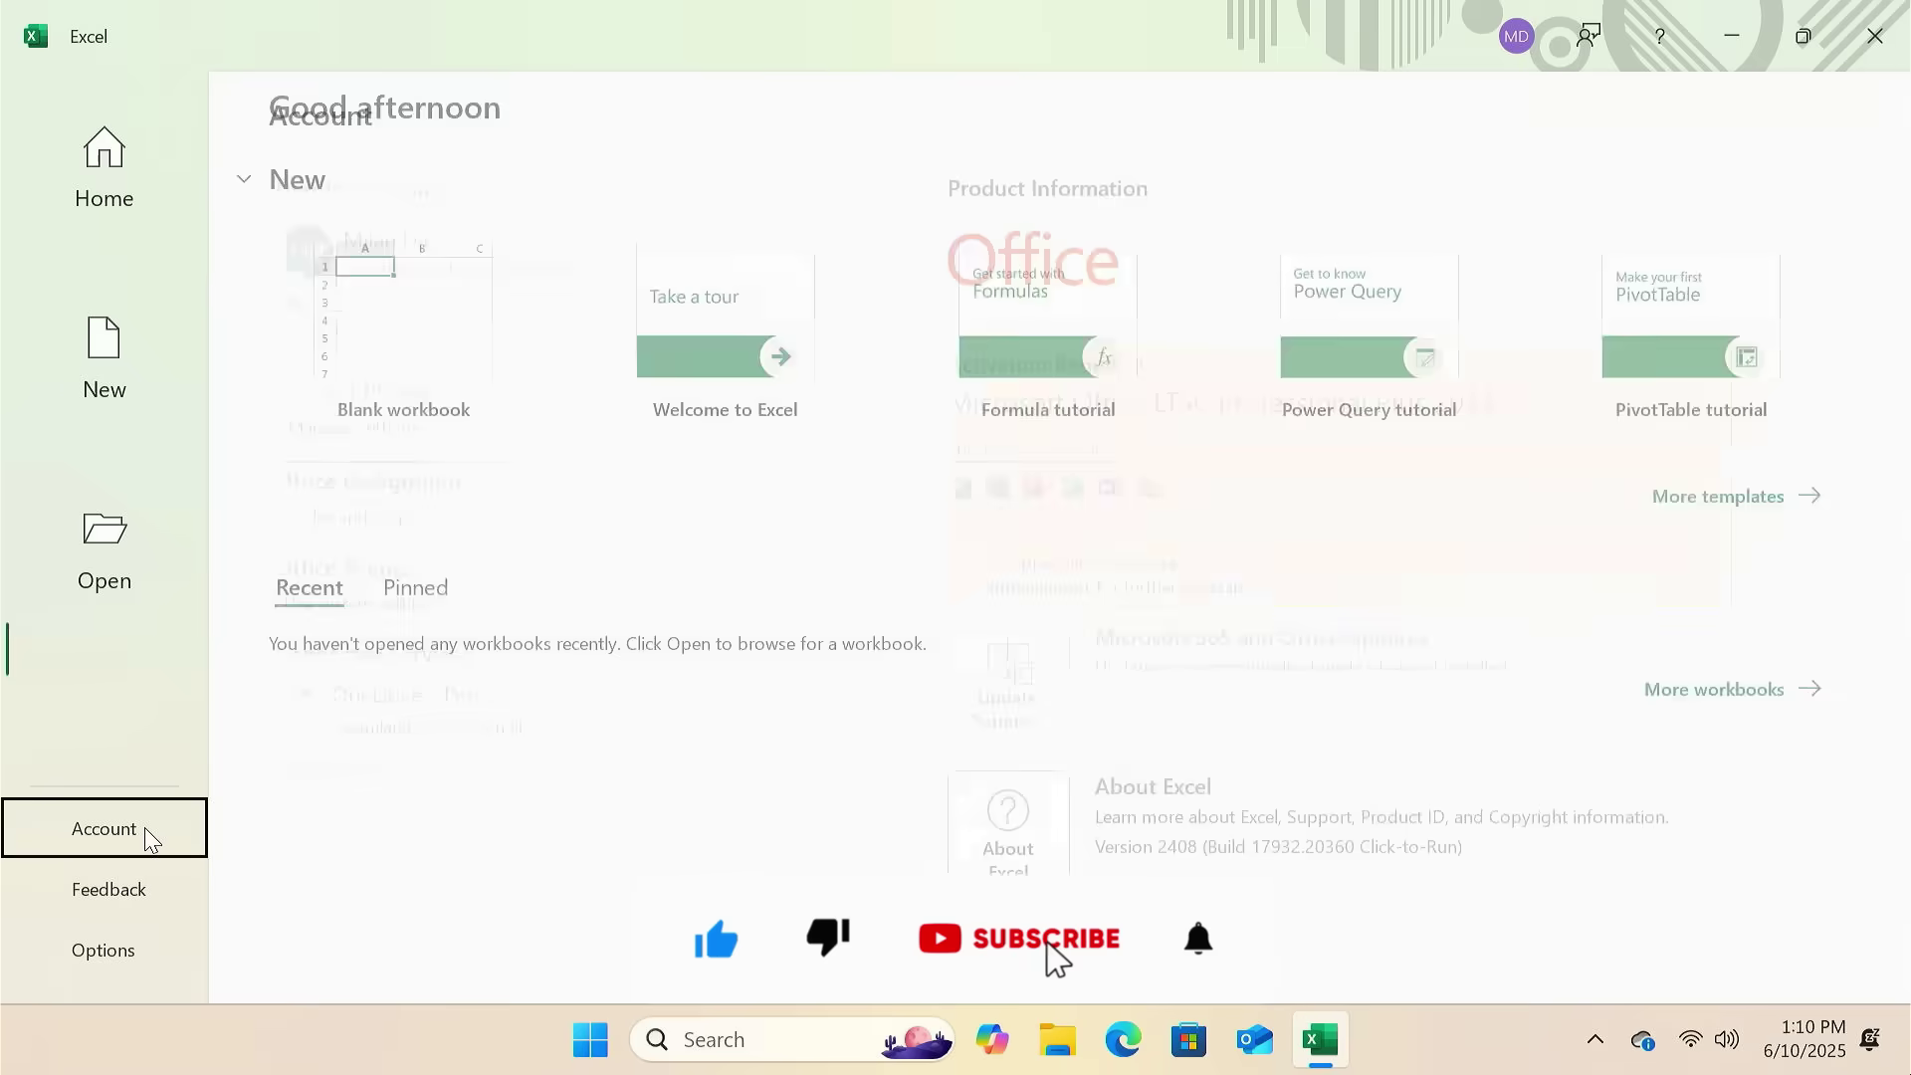
{"action": "left_click", "coordinate": [126, 197]}
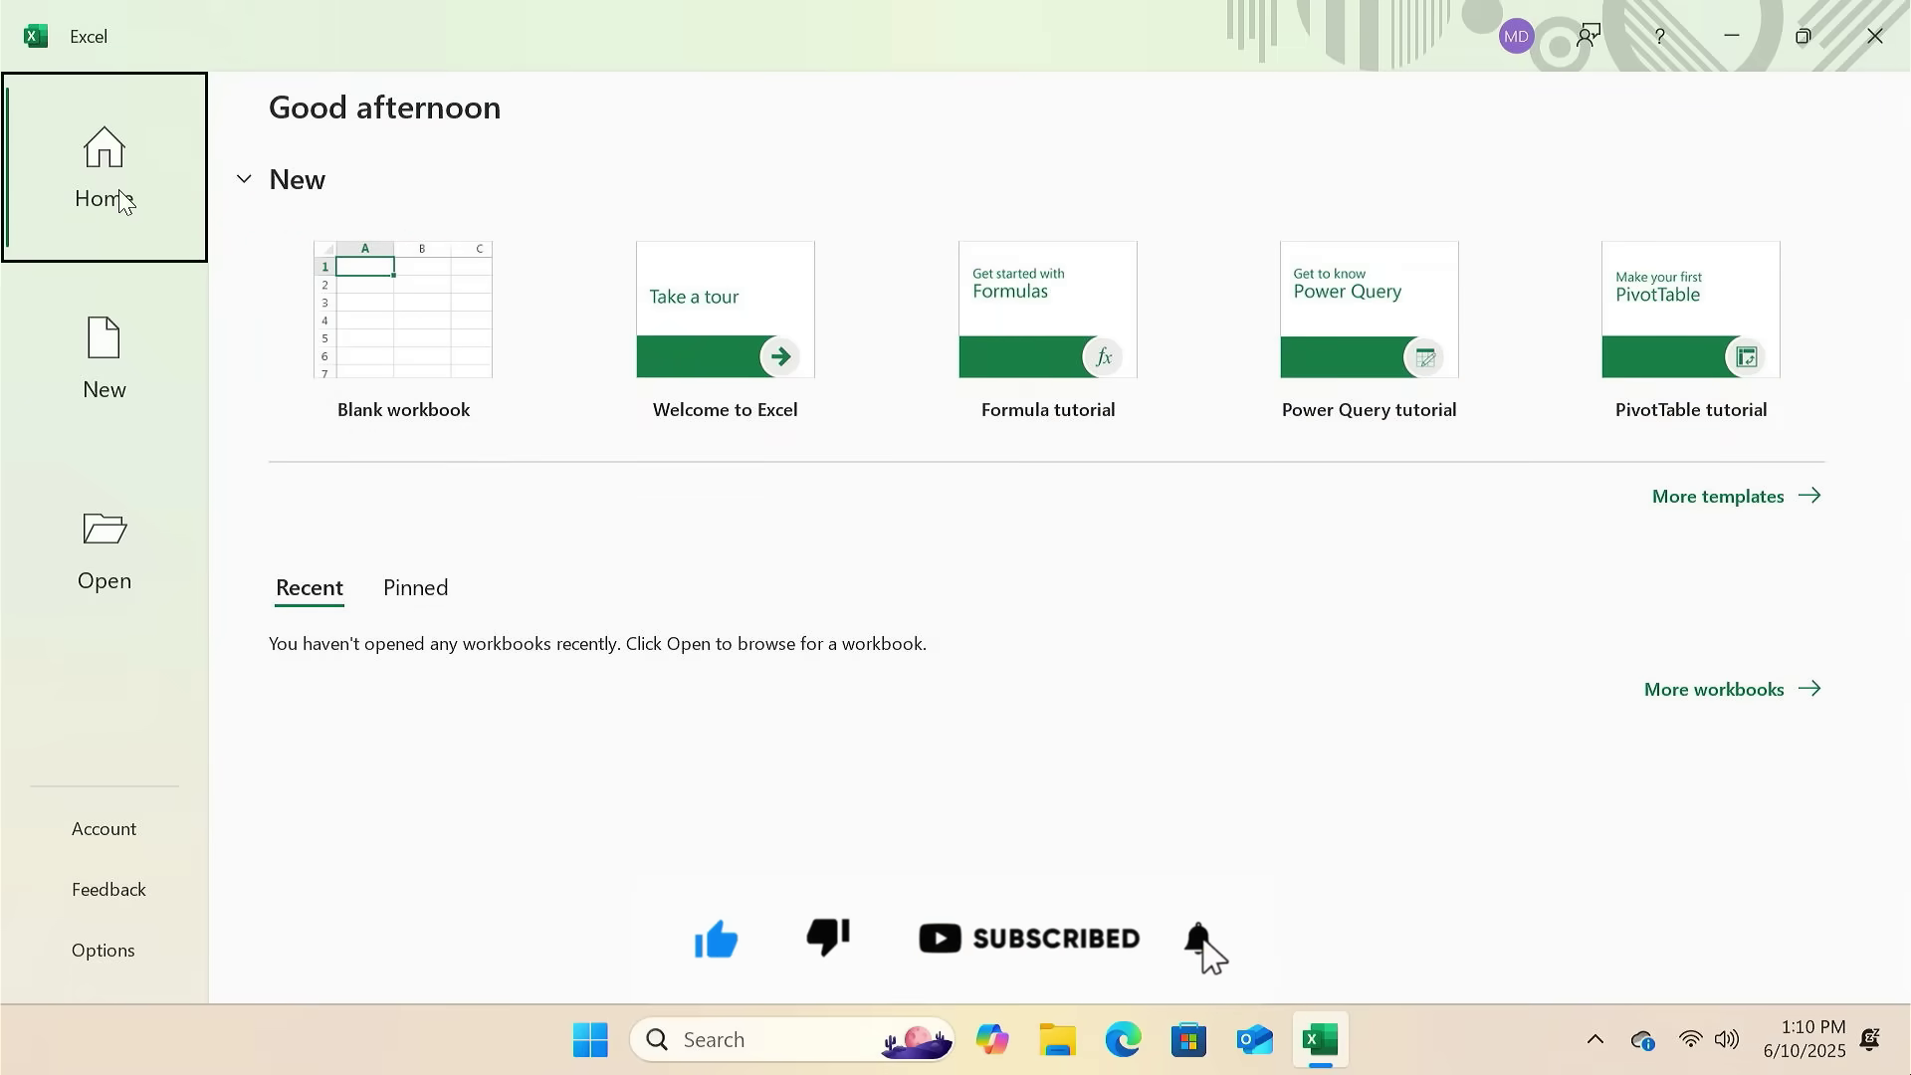
{"action": "left_click", "coordinate": [413, 323]}
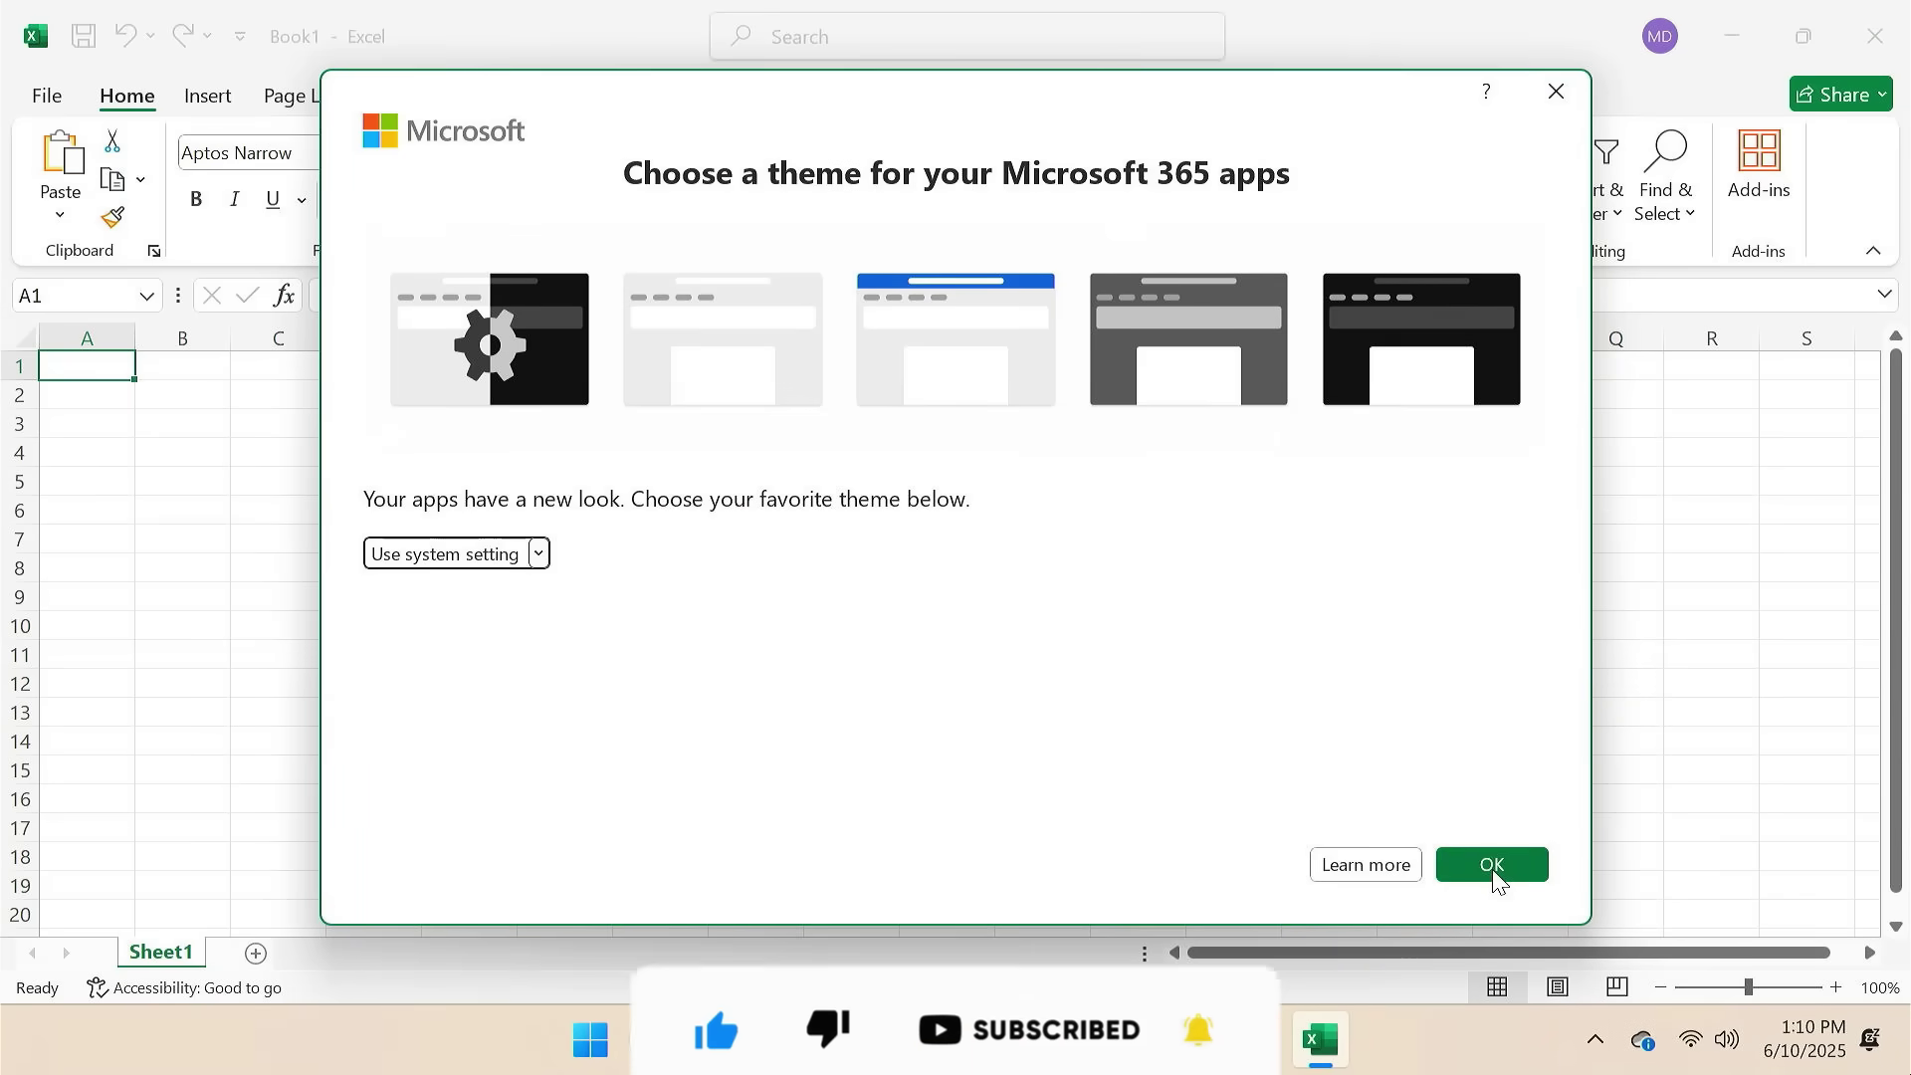